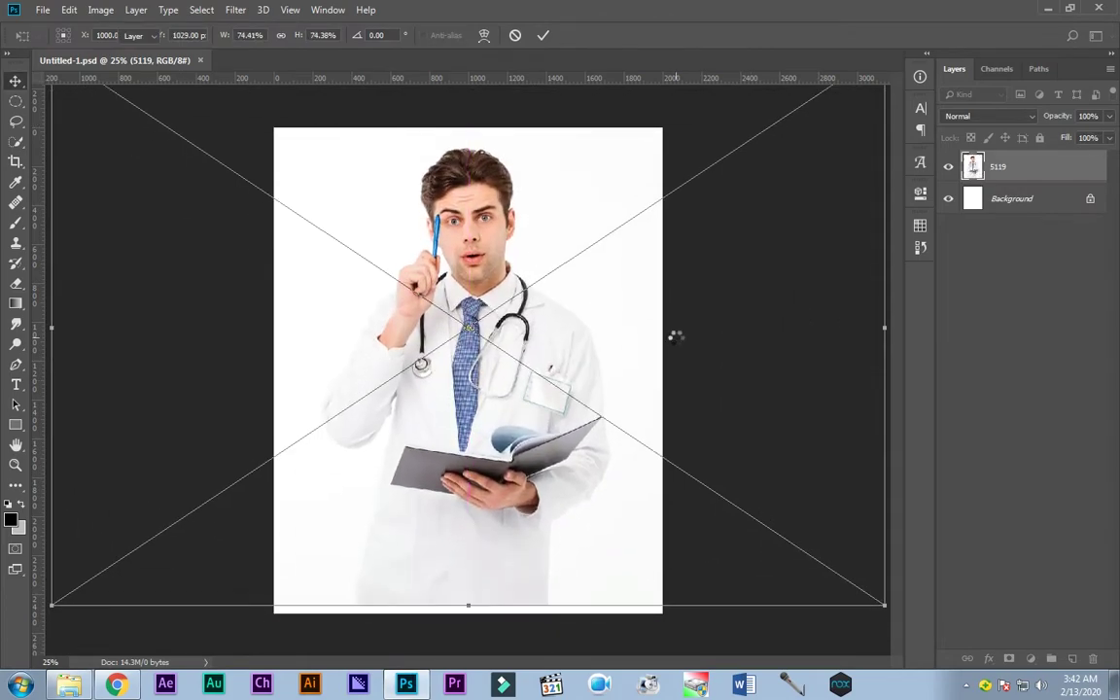
- Select the doctor via Select Subject, widen the Select and Mask edge radius, and hide the Red channel
{"action": "key", "text": "w"}
{"action": "left_click", "coordinate": [363, 35]}
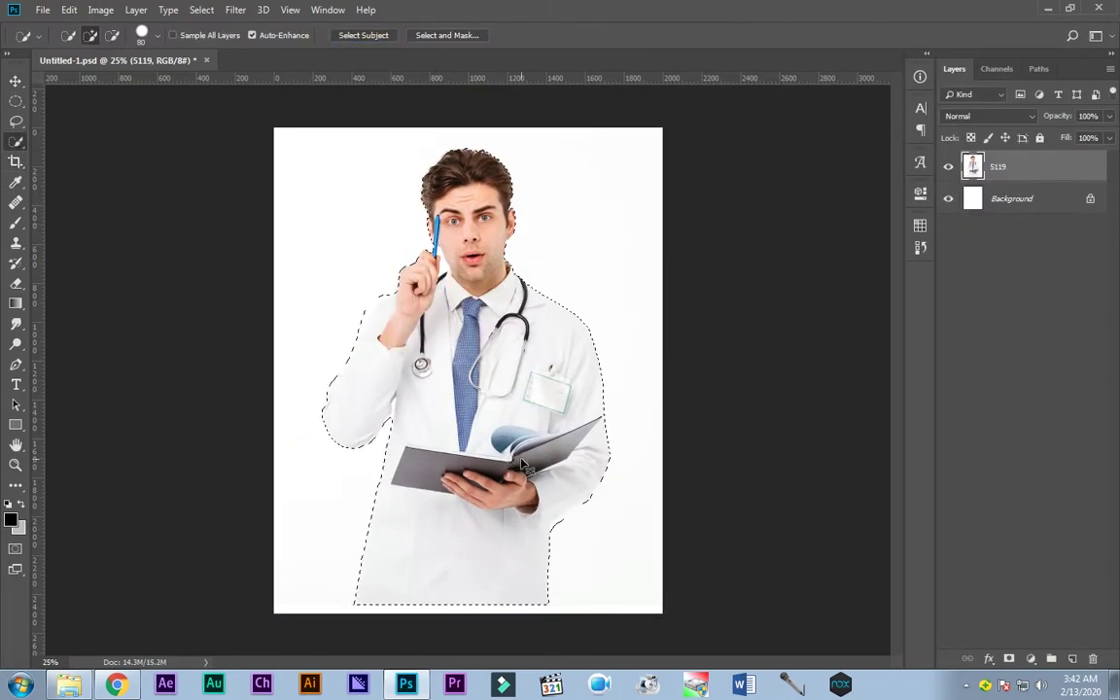
{"action": "key", "text": "ctrl+plus"}
{"action": "key", "text": "ctrl+plus"}
{"action": "key", "text": "ctrl+plus"}
{"action": "key", "text": "alt+ctrl+r"}
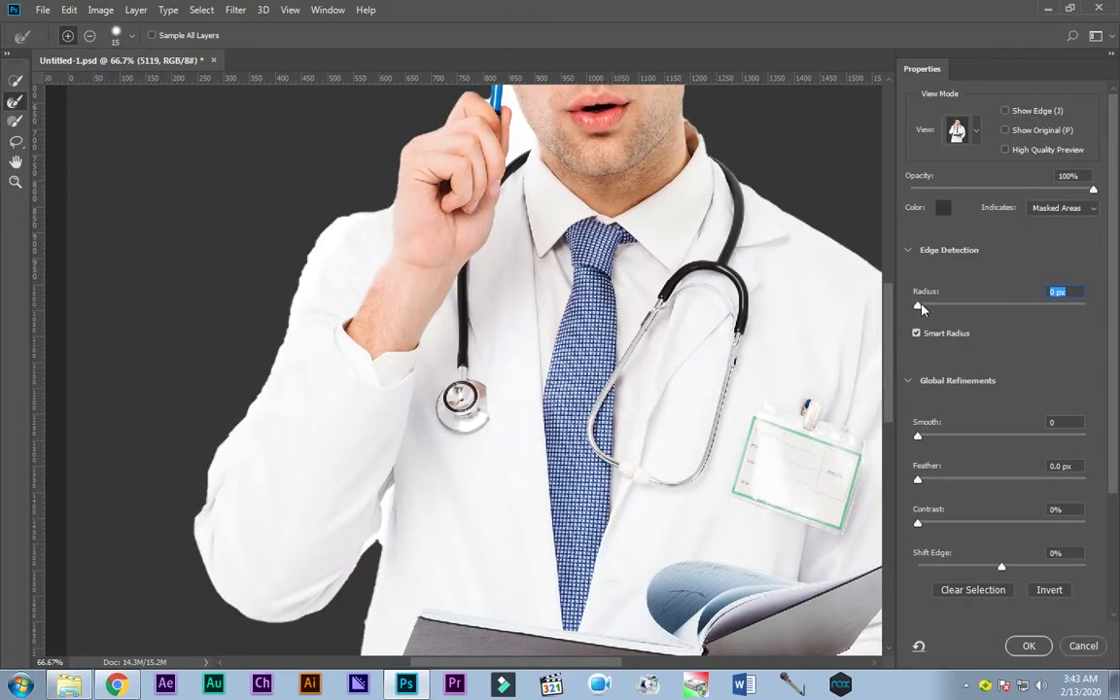
{"action": "left_click_drag", "start_coordinate": [922, 309], "coordinate": [972, 307]}
{"action": "key", "text": "Return"}
{"action": "left_click", "coordinate": [997, 68]}
{"action": "left_click", "coordinate": [946, 125]}
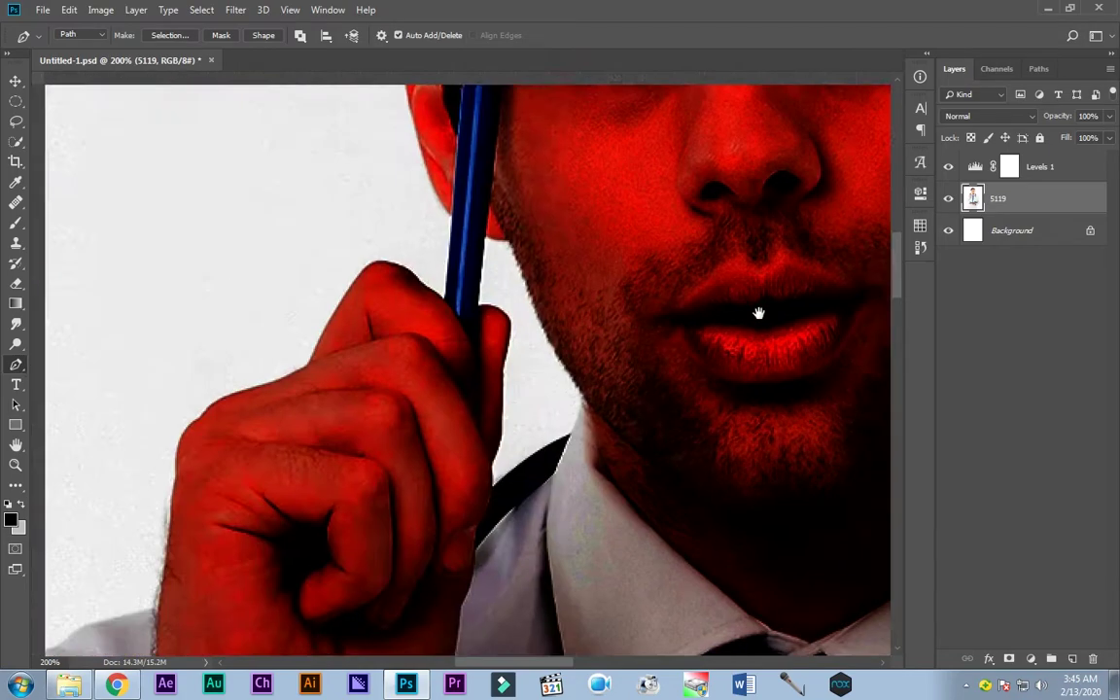
- Trace the path along the jawline, collar, pencil top, knuckle and fingertip
{"action": "left_click", "coordinate": [569, 345]}
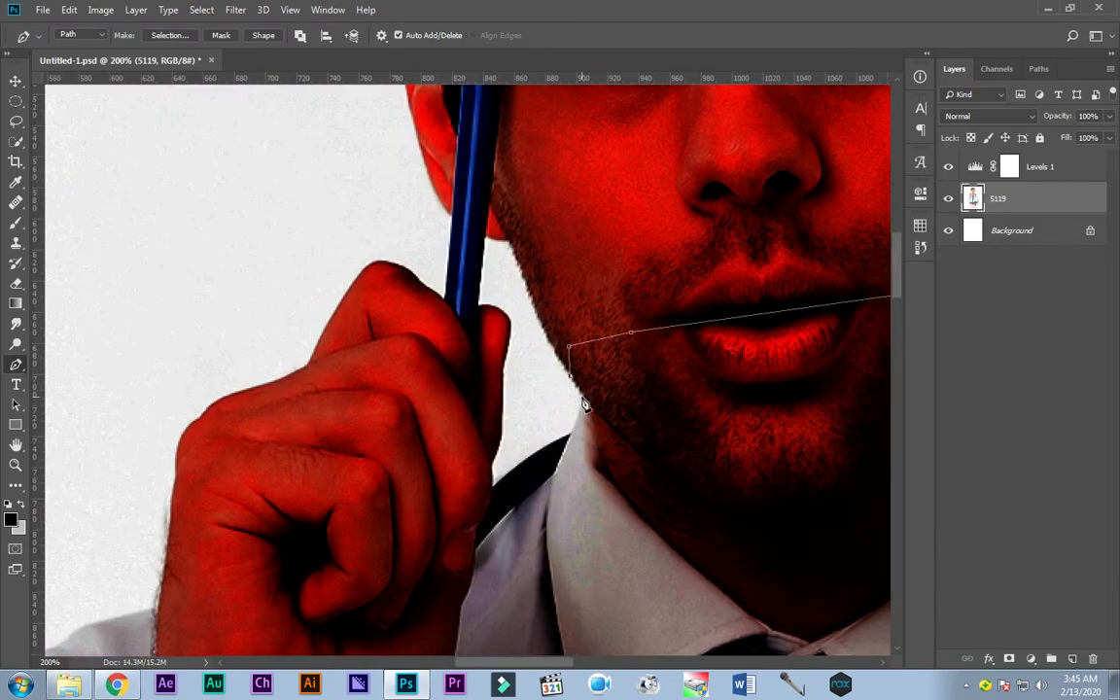
{"action": "left_click", "coordinate": [570, 440]}
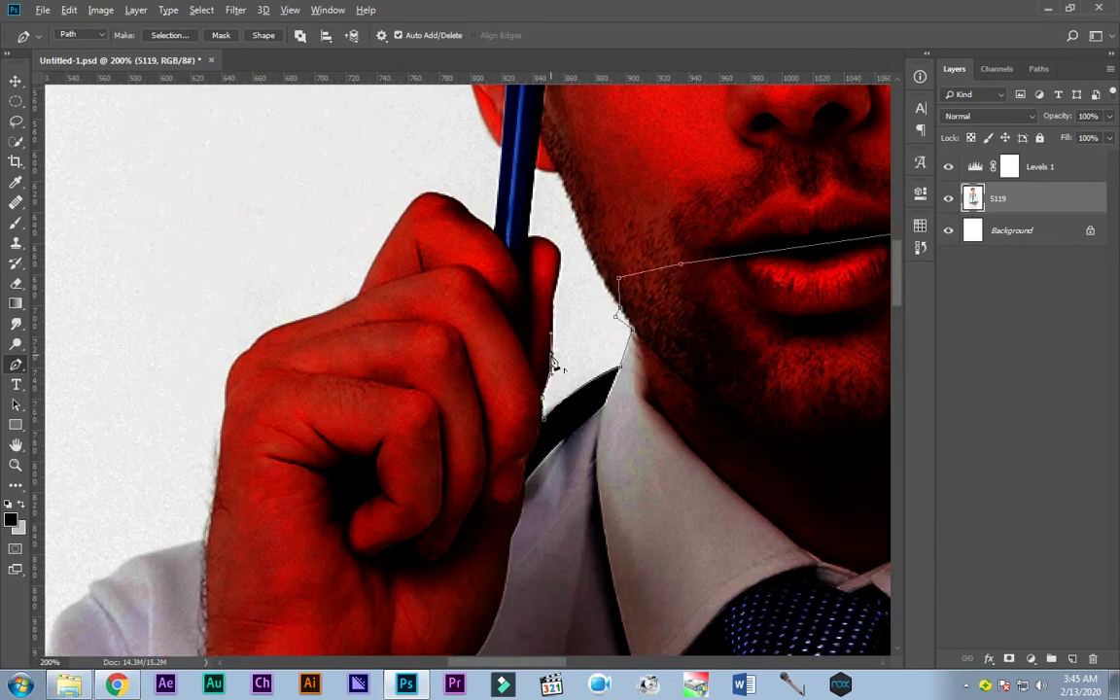
{"action": "scroll", "coordinate": [550, 340], "scroll_direction": "up", "scroll_amount": 2}
{"action": "left_click", "coordinate": [547, 319]}
{"action": "left_click_drag", "start_coordinate": [553, 370], "coordinate": [525, 373]}
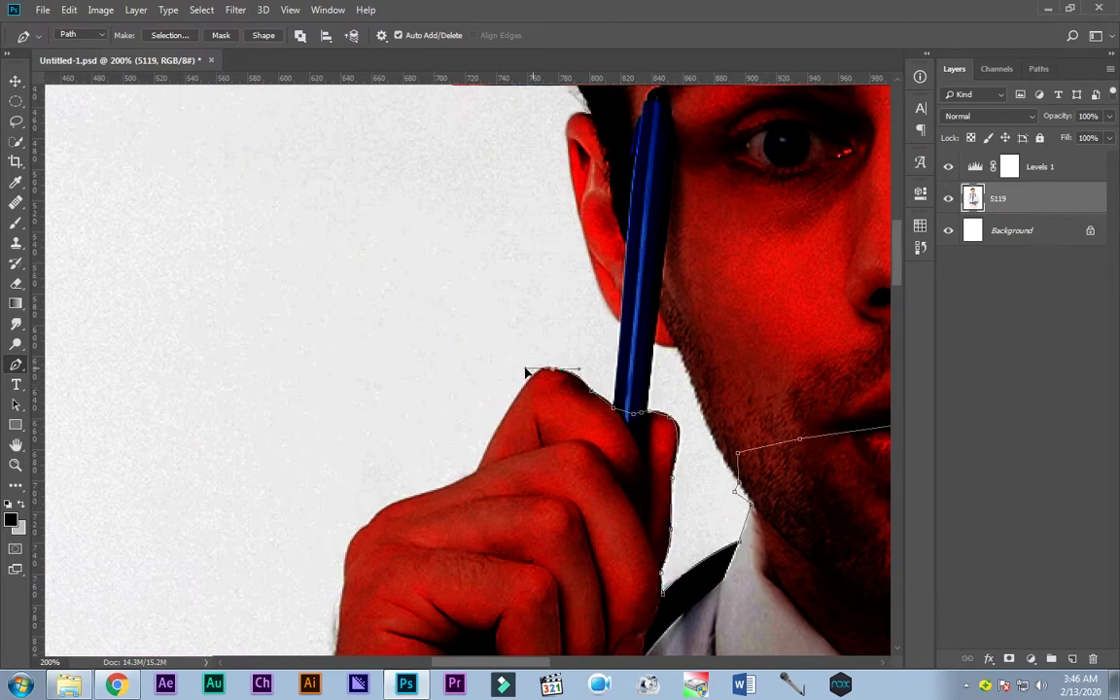
{"action": "scroll", "coordinate": [520, 410], "scroll_direction": "down", "scroll_amount": 1}
{"action": "left_click", "coordinate": [513, 428]}
- Continue the path down the sleeve and along its lower edge
{"action": "scroll", "coordinate": [525, 370], "scroll_direction": "down", "scroll_amount": 3}
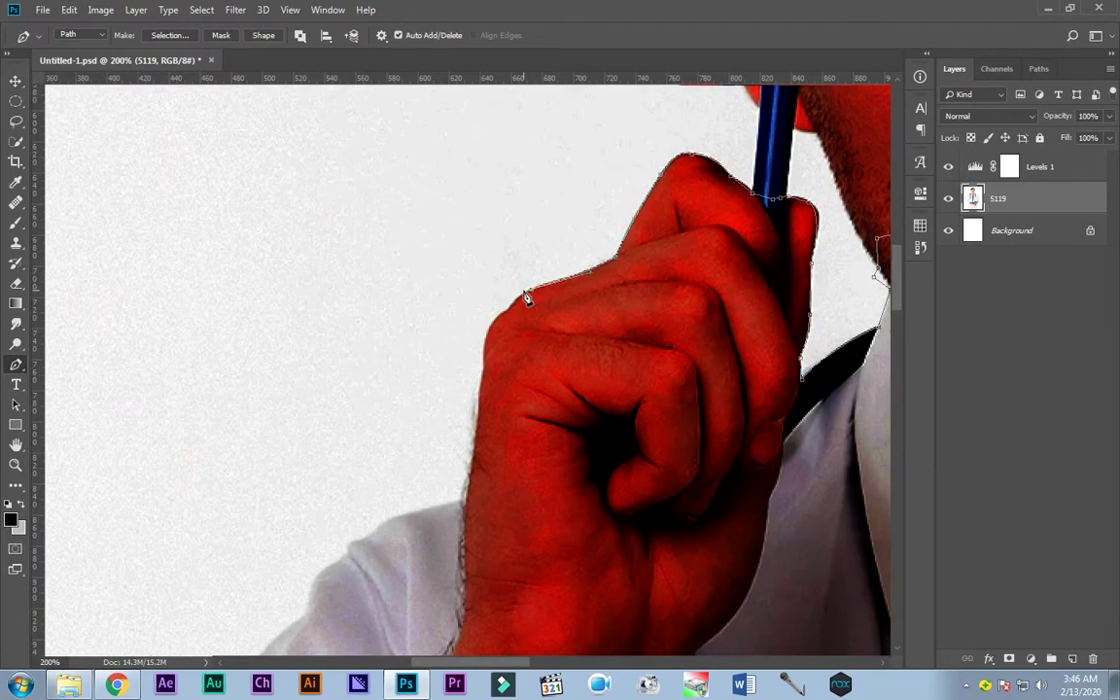
{"action": "scroll", "coordinate": [526, 298], "scroll_direction": "down", "scroll_amount": 2}
{"action": "scroll", "coordinate": [516, 312], "scroll_direction": "down", "scroll_amount": 3}
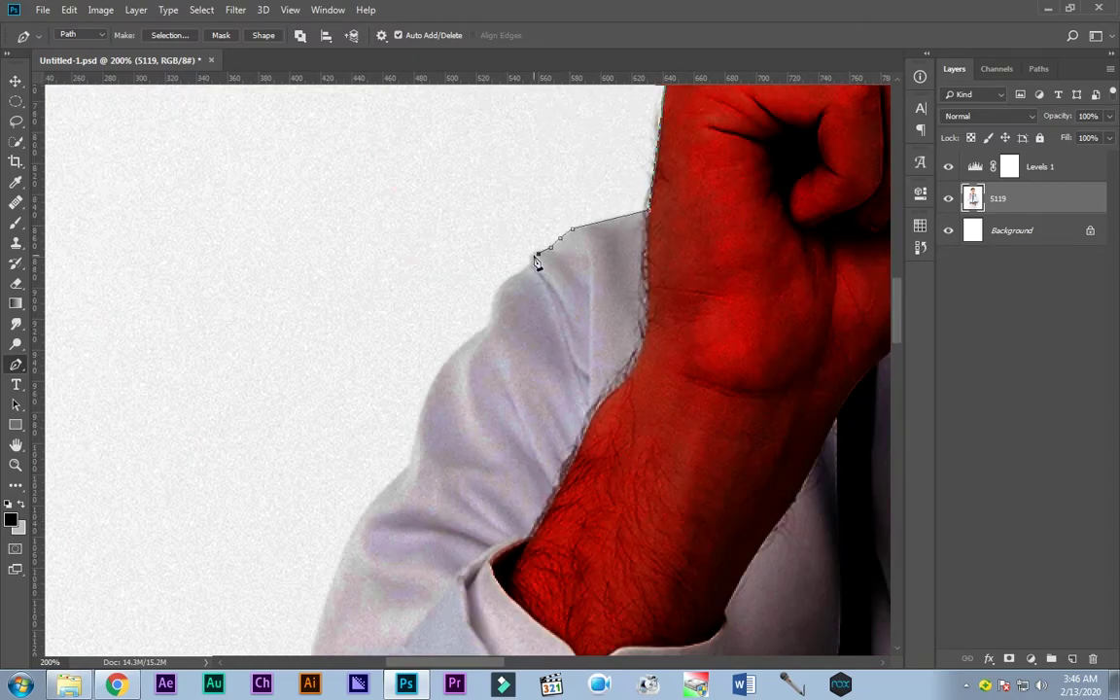
{"action": "scroll", "coordinate": [482, 331], "scroll_direction": "down", "scroll_amount": 3}
{"action": "scroll", "coordinate": [516, 326], "scroll_direction": "left", "scroll_amount": 3}
{"action": "scroll", "coordinate": [557, 368], "scroll_direction": "up", "scroll_amount": 2}
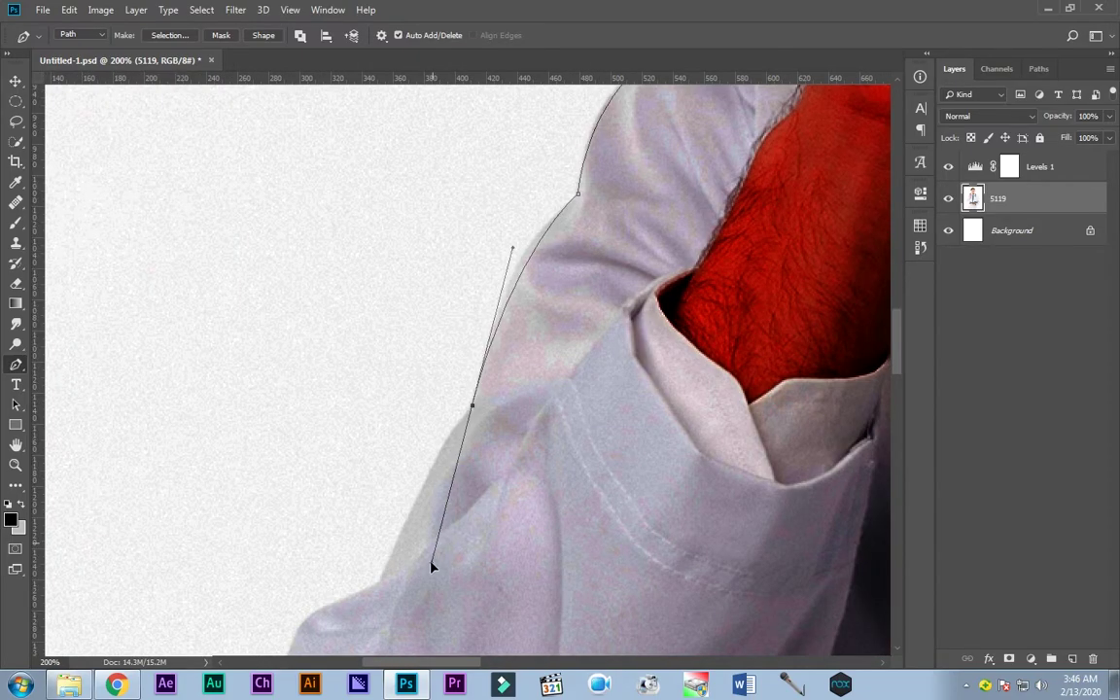
{"action": "scroll", "coordinate": [463, 378], "scroll_direction": "down", "scroll_amount": 4}
{"action": "scroll", "coordinate": [450, 387], "scroll_direction": "down", "scroll_amount": 5}
{"action": "scroll", "coordinate": [420, 393], "scroll_direction": "left", "scroll_amount": 3}
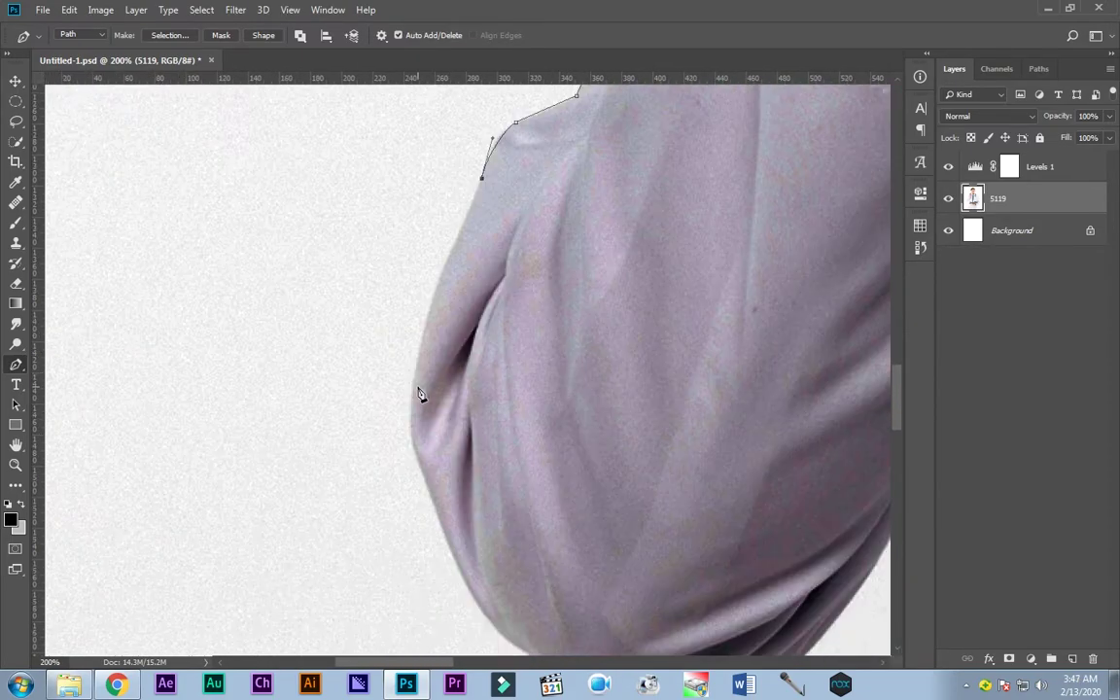
{"action": "scroll", "coordinate": [415, 399], "scroll_direction": "down", "scroll_amount": 3}
{"action": "left_click_drag", "start_coordinate": [403, 284], "coordinate": [425, 331]}
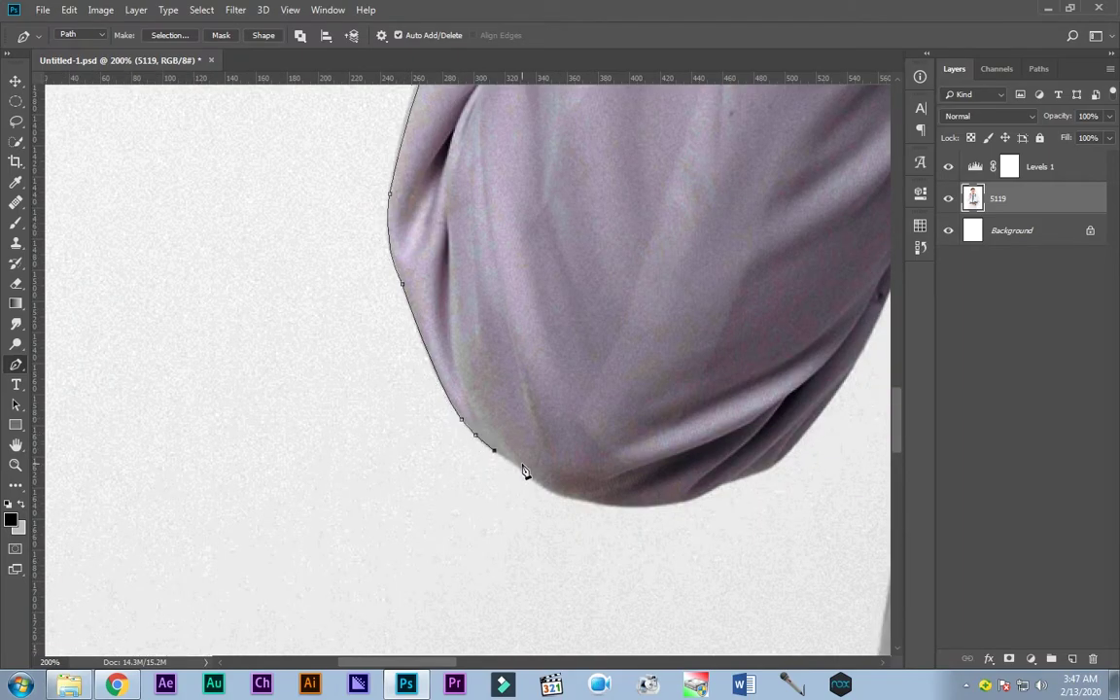
{"action": "left_click", "coordinate": [685, 507]}
{"action": "scroll", "coordinate": [505, 486], "scroll_direction": "right", "scroll_amount": 6}
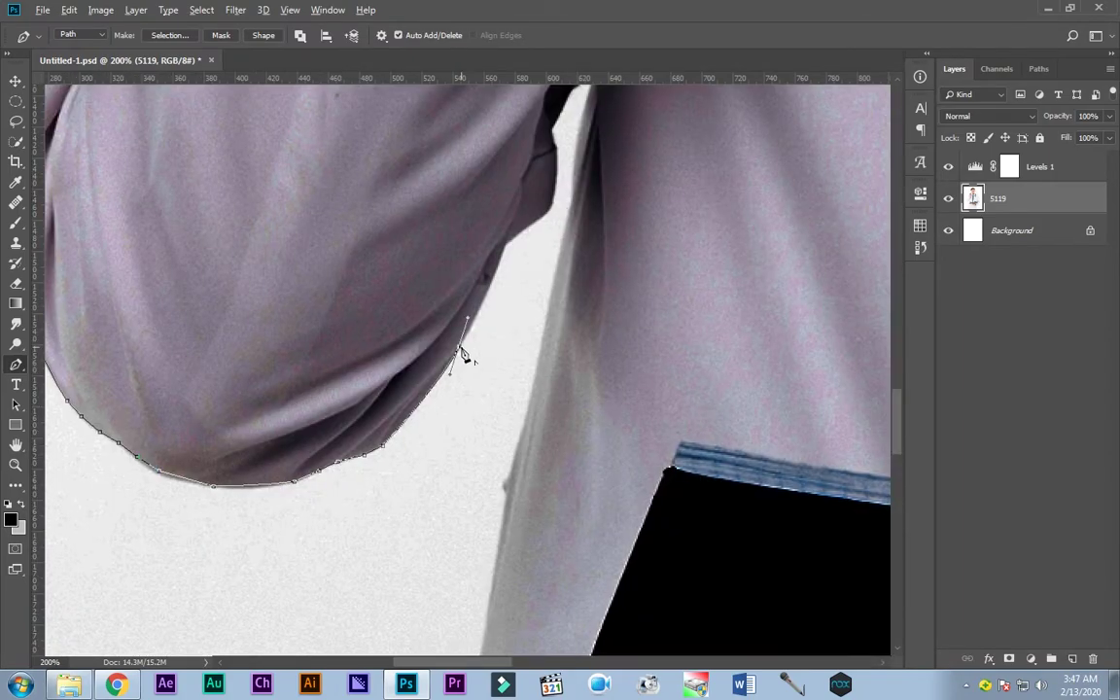
{"action": "scroll", "coordinate": [559, 194], "scroll_direction": "up", "scroll_amount": 3}
{"action": "scroll", "coordinate": [545, 340], "scroll_direction": "down", "scroll_amount": 5}
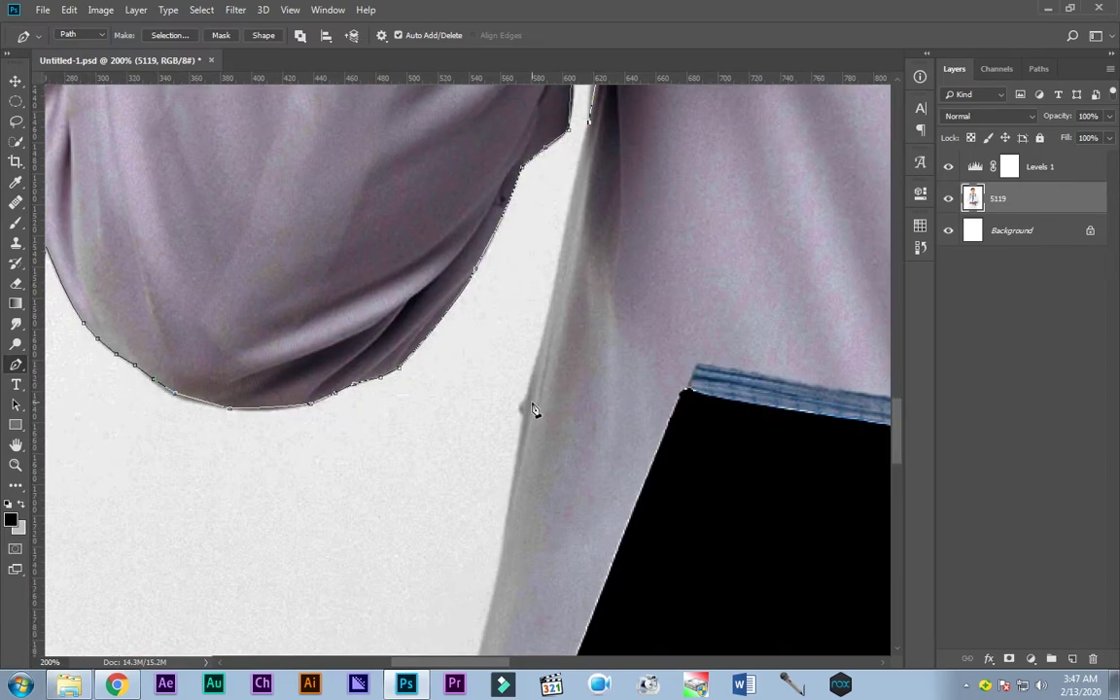
{"action": "scroll", "coordinate": [506, 389], "scroll_direction": "down", "scroll_amount": 5}
{"action": "left_click", "coordinate": [488, 376]}
{"action": "scroll", "coordinate": [476, 408], "scroll_direction": "down", "scroll_amount": 4}
{"action": "scroll", "coordinate": [457, 428], "scroll_direction": "down", "scroll_amount": 5}
{"action": "scroll", "coordinate": [418, 399], "scroll_direction": "down", "scroll_amount": 5}
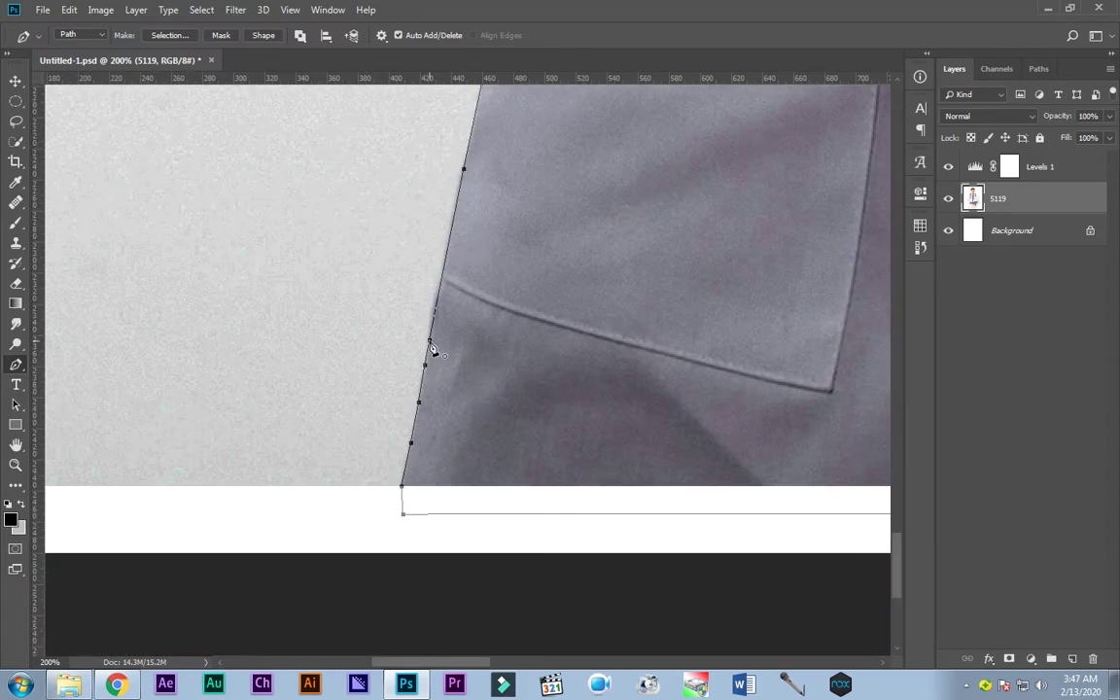
- Convert the path to a selection, invert it, and delete the background to white
{"action": "key", "text": "ctrl+0"}
{"action": "key", "text": "ctrl+Return"}
{"action": "key", "text": "ctrl+shift+i"}
{"action": "key", "text": "Delete"}
{"action": "left_click", "coordinate": [1040, 166]}
- Delete the Levels 1 adjustment layer to restore the doctor's natural colours
{"action": "key", "text": "v"}
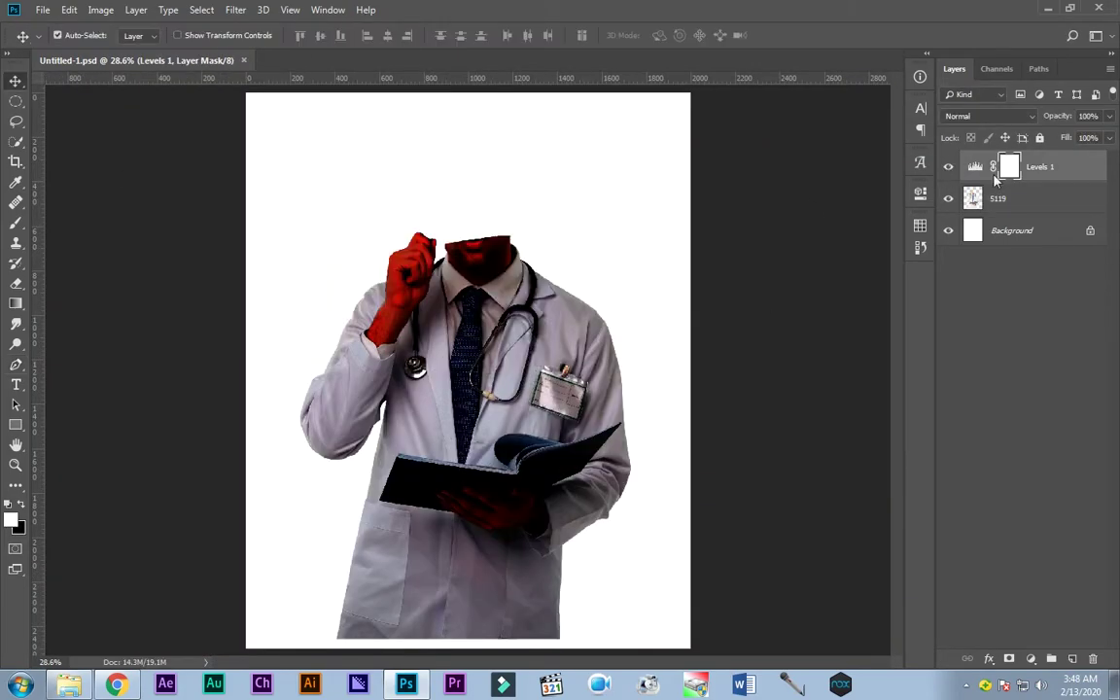
{"action": "key", "text": "Delete"}
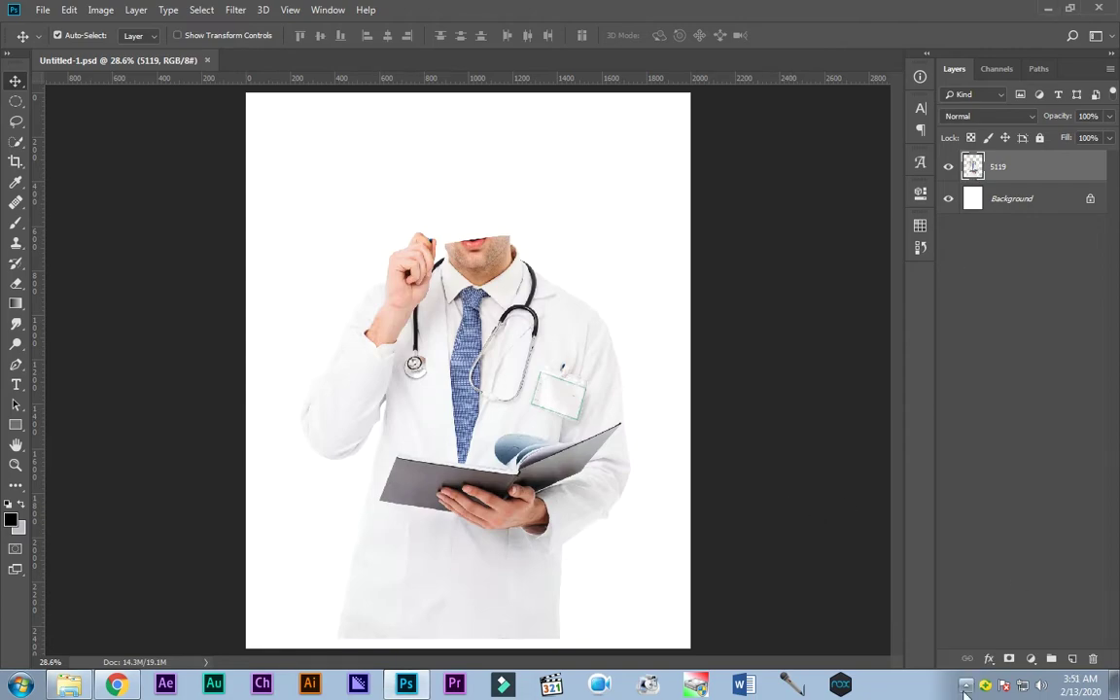
{"action": "scroll", "coordinate": [440, 233], "scroll_direction": "up", "scroll_amount": 4}
{"action": "scroll", "coordinate": [440, 233], "scroll_direction": "up", "scroll_amount": 2}
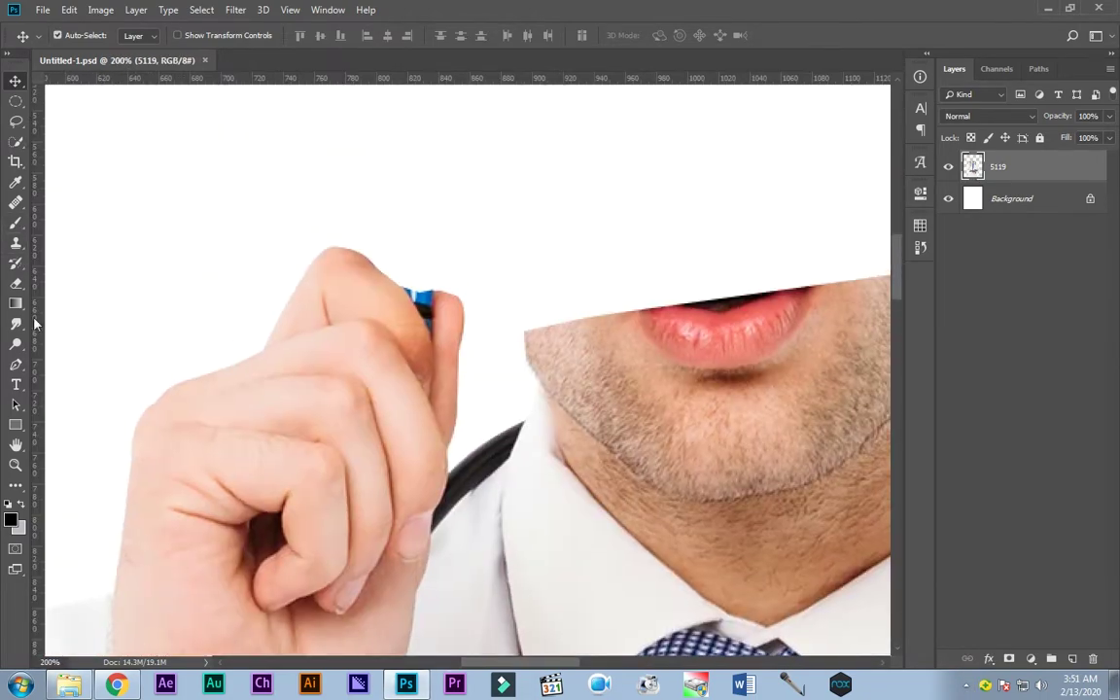
- Erase the pencil from the doctor's hand with a smaller eraser brush
{"action": "key", "text": "e"}
{"action": "right_click", "coordinate": [495, 410]}
{"action": "key", "text": "Escape"}
{"action": "key", "text": "bracketleft"}
{"action": "key", "text": "bracketleft"}
{"action": "key", "text": "bracketleft"}
{"action": "scroll", "coordinate": [478, 388], "scroll_direction": "up", "scroll_amount": 2}
{"action": "scroll", "coordinate": [389, 369], "scroll_direction": "up", "scroll_amount": 1}
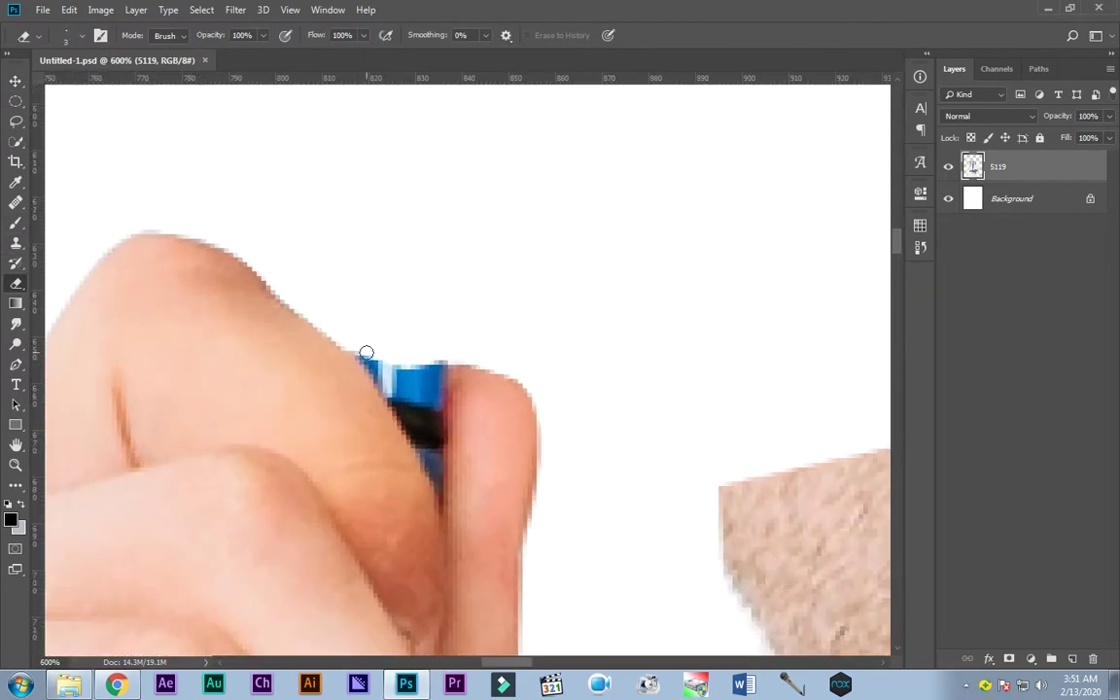
{"action": "right_click", "coordinate": [365, 357]}
{"action": "key", "text": "Escape"}
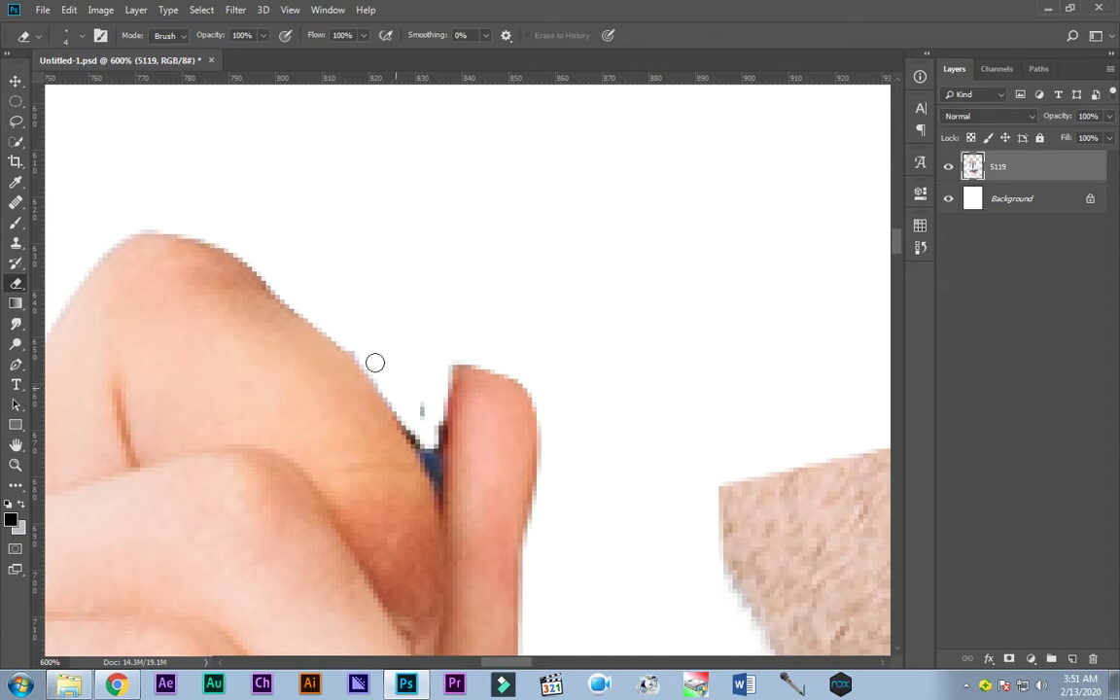
{"action": "scroll", "coordinate": [417, 371], "scroll_direction": "down", "scroll_amount": 2}
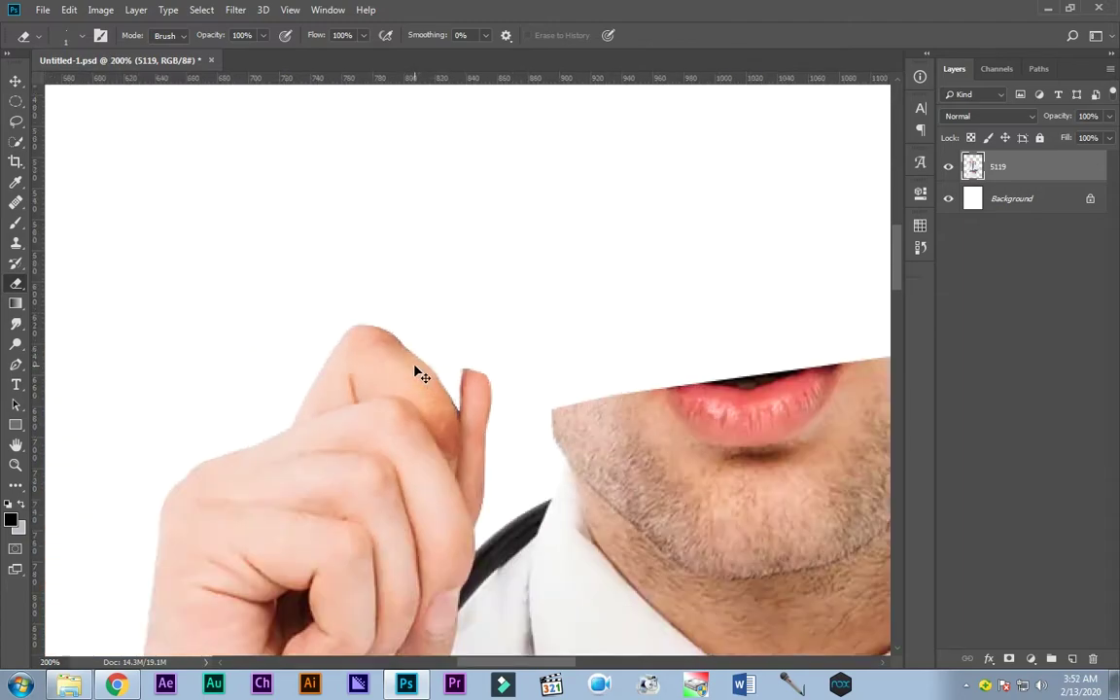
{"action": "scroll", "coordinate": [417, 370], "scroll_direction": "down", "scroll_amount": 3}
- Heal and clone white coat over the book's top-left corner
{"action": "key", "text": "j"}
{"action": "scroll", "coordinate": [323, 400], "scroll_direction": "up", "scroll_amount": 2}
{"action": "left_click_drag", "start_coordinate": [386, 267], "coordinate": [375, 318]}
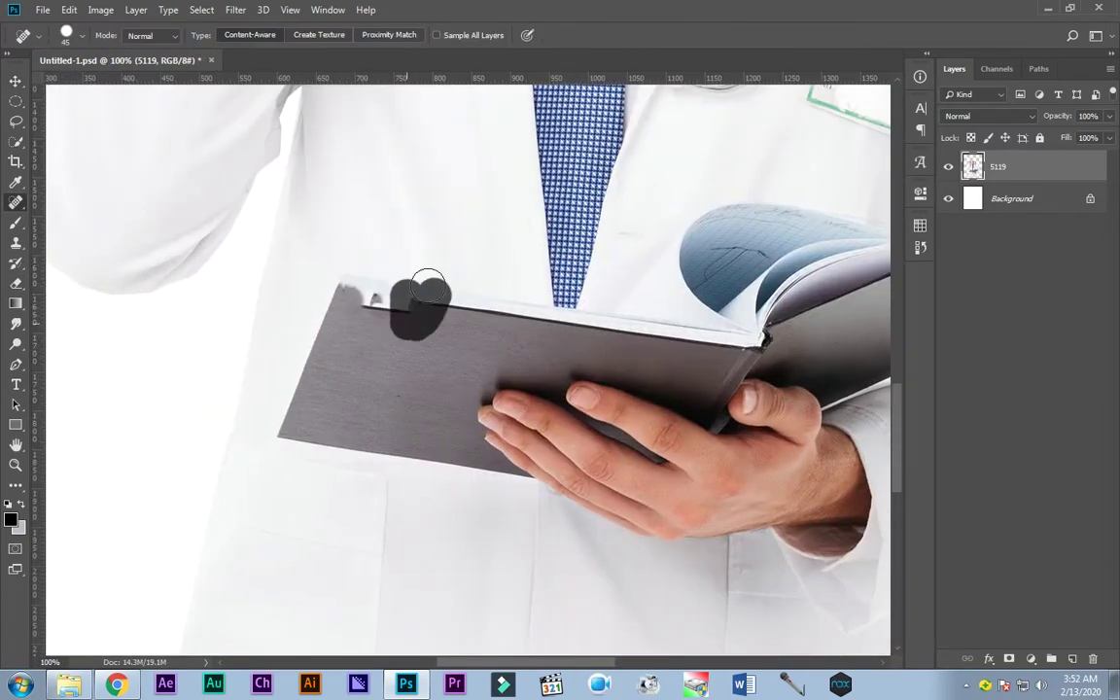
{"action": "key", "text": "shift+j"}
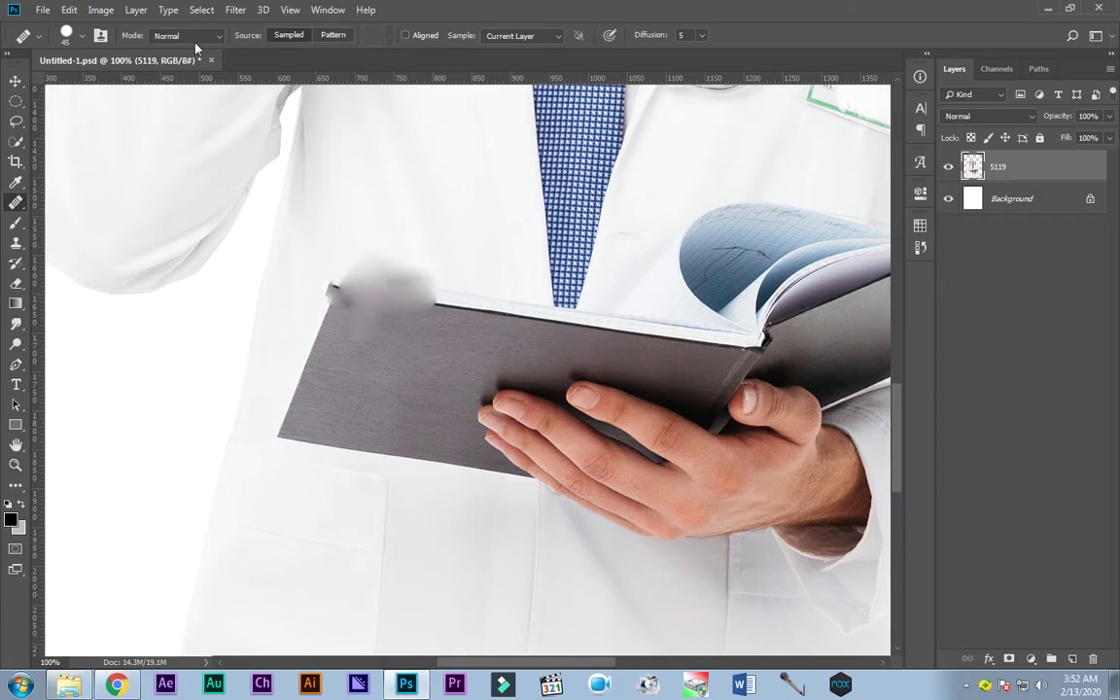
{"action": "key", "text": "s"}
{"action": "mouse_move", "coordinate": [398, 282]}
{"action": "left_mouse_down"}
{"action": "mouse_move", "coordinate": [400, 345]}
{"action": "mouse_move", "coordinate": [293, 425]}
{"action": "mouse_move", "coordinate": [362, 310]}
{"action": "mouse_move", "coordinate": [395, 435]}
{"action": "left_mouse_up"}
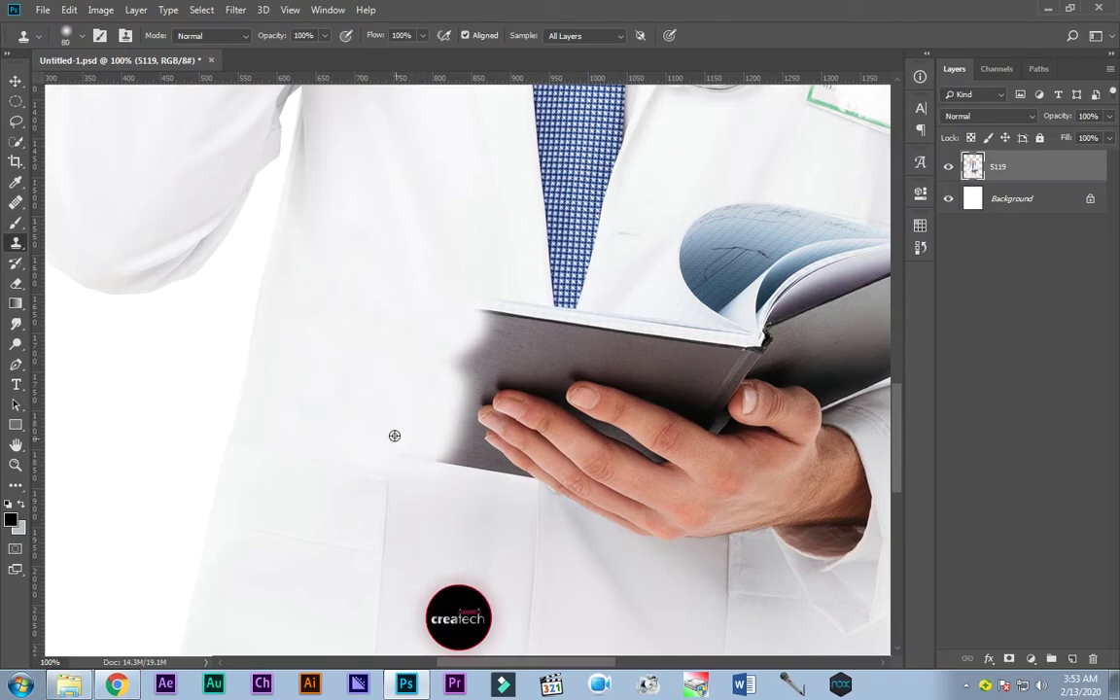
- Clone white coat over the book's open pages and upper-right edge
{"action": "left_click_drag", "start_coordinate": [486, 310], "coordinate": [112, 411]}
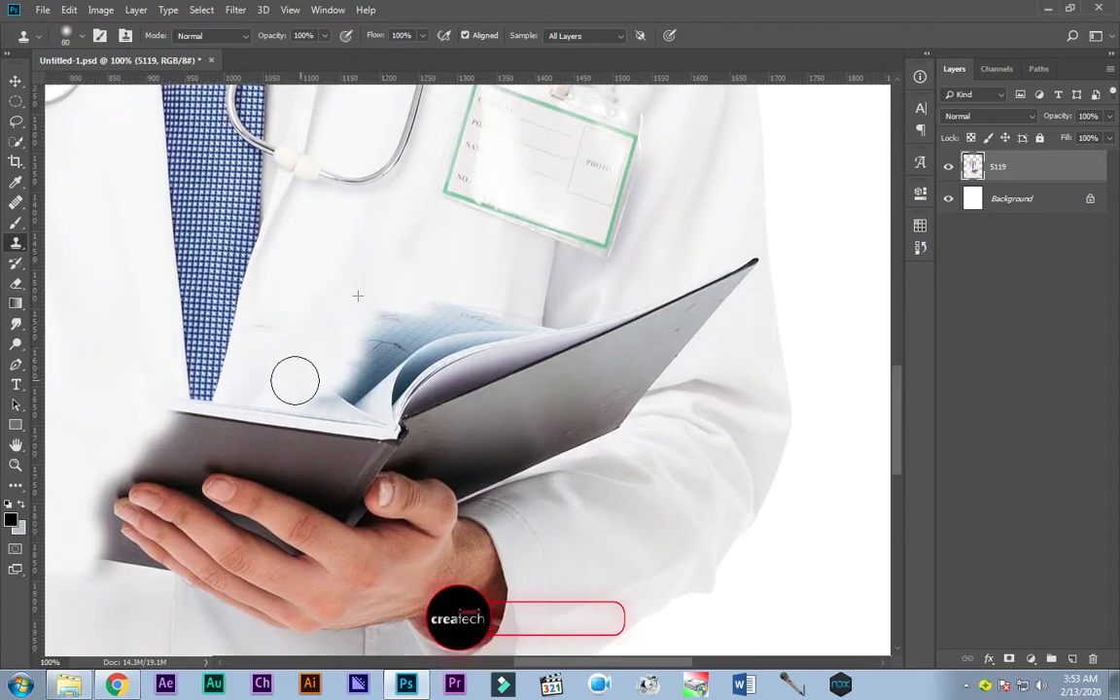
{"action": "mouse_move", "coordinate": [438, 350]}
{"action": "left_mouse_down"}
{"action": "mouse_move", "coordinate": [442, 408]}
{"action": "mouse_move", "coordinate": [520, 324]}
{"action": "mouse_move", "coordinate": [314, 428]}
{"action": "left_mouse_up"}
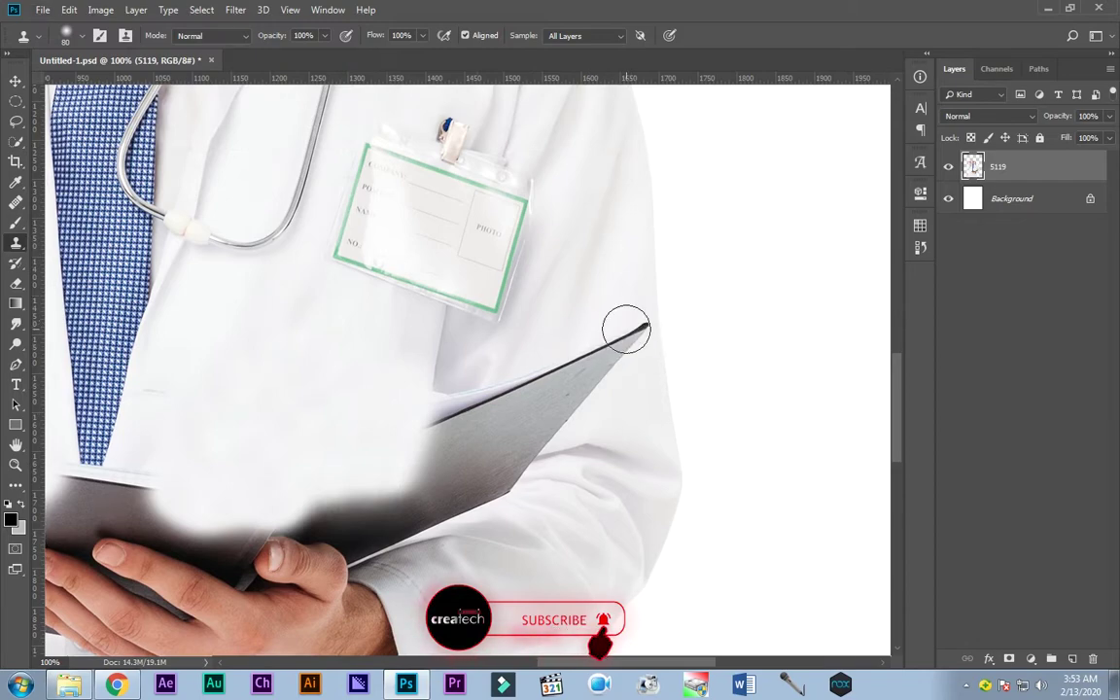
{"action": "mouse_move", "coordinate": [579, 372]}
{"action": "left_mouse_down"}
{"action": "mouse_move", "coordinate": [592, 387]}
{"action": "mouse_move", "coordinate": [516, 380]}
{"action": "mouse_move", "coordinate": [493, 473]}
{"action": "left_mouse_up"}
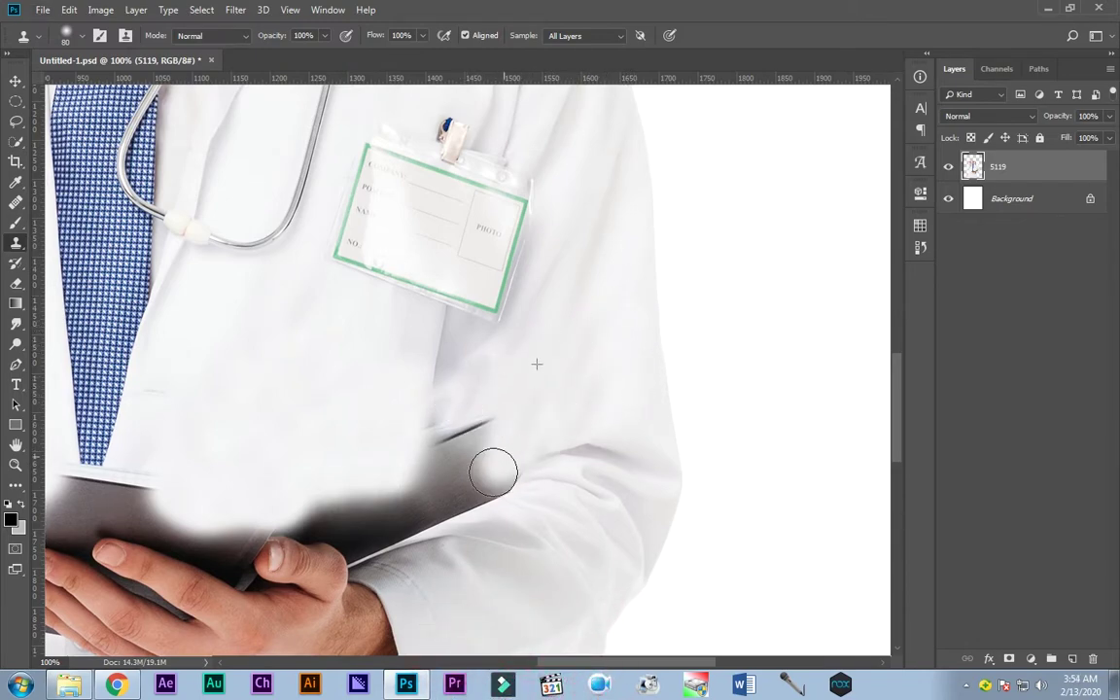
{"action": "left_click_drag", "start_coordinate": [523, 420], "coordinate": [447, 418]}
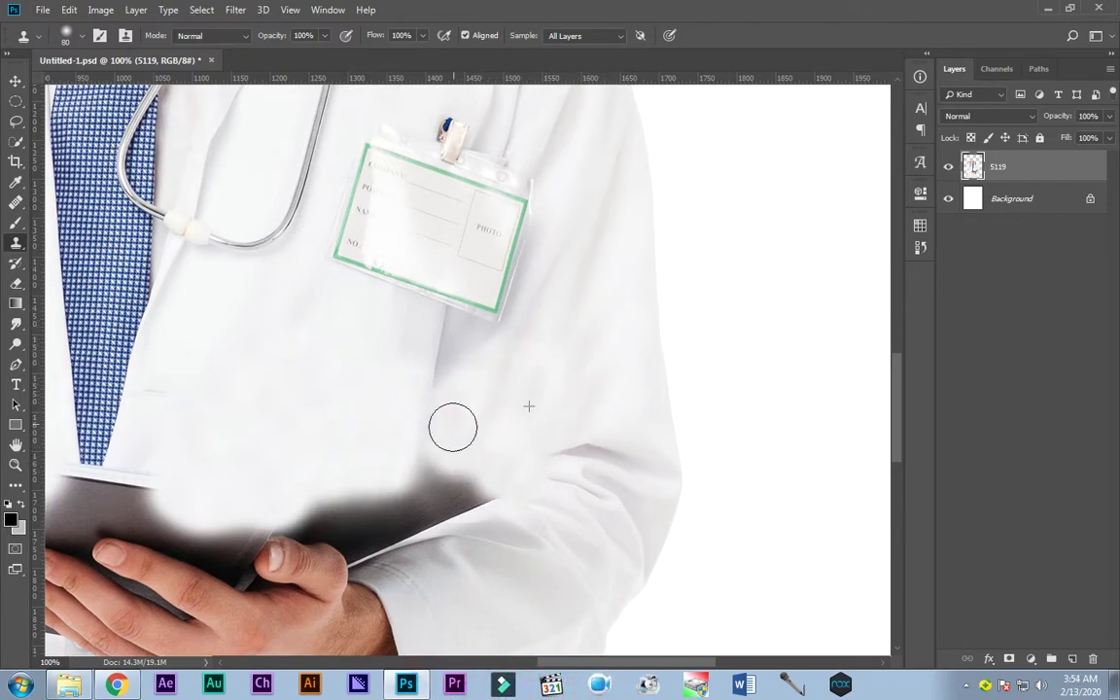
{"action": "scroll", "coordinate": [454, 426], "scroll_direction": "down", "scroll_amount": 2}
- Resume the hand path with a curved point along the fingertip, undoing recent points
{"action": "key", "text": "ctrl+0"}
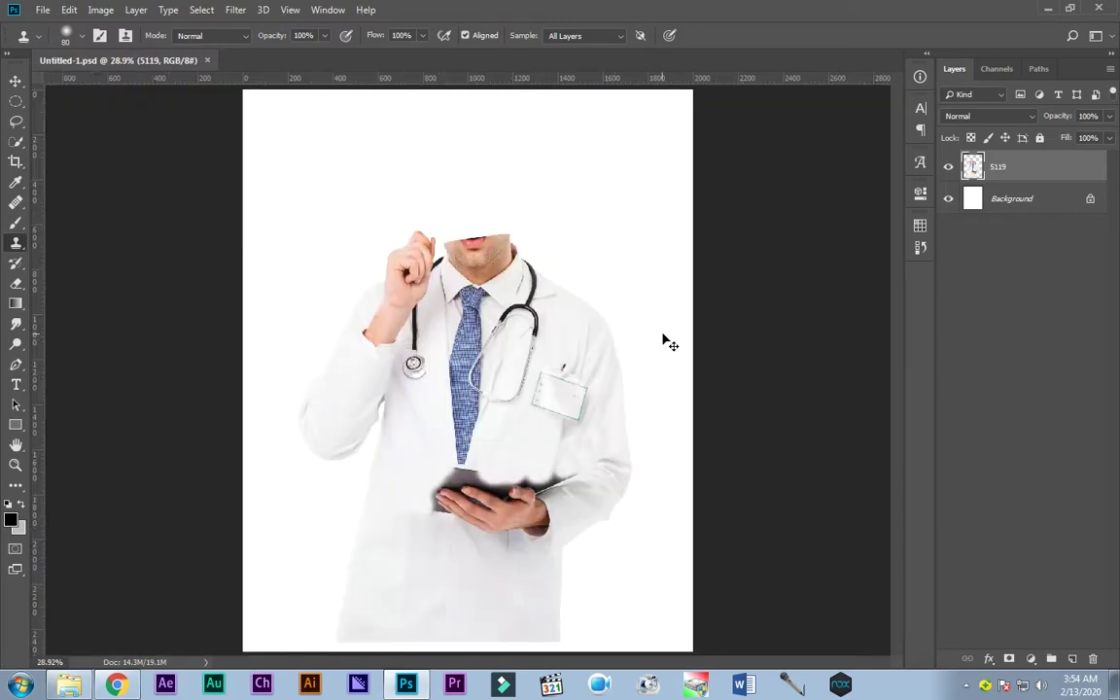
{"action": "scroll", "coordinate": [669, 342], "scroll_direction": "up", "scroll_amount": 5}
{"action": "scroll", "coordinate": [681, 458], "scroll_direction": "down", "scroll_amount": 3}
{"action": "key", "text": "p"}
{"action": "scroll", "coordinate": [604, 365], "scroll_direction": "up", "scroll_amount": 2}
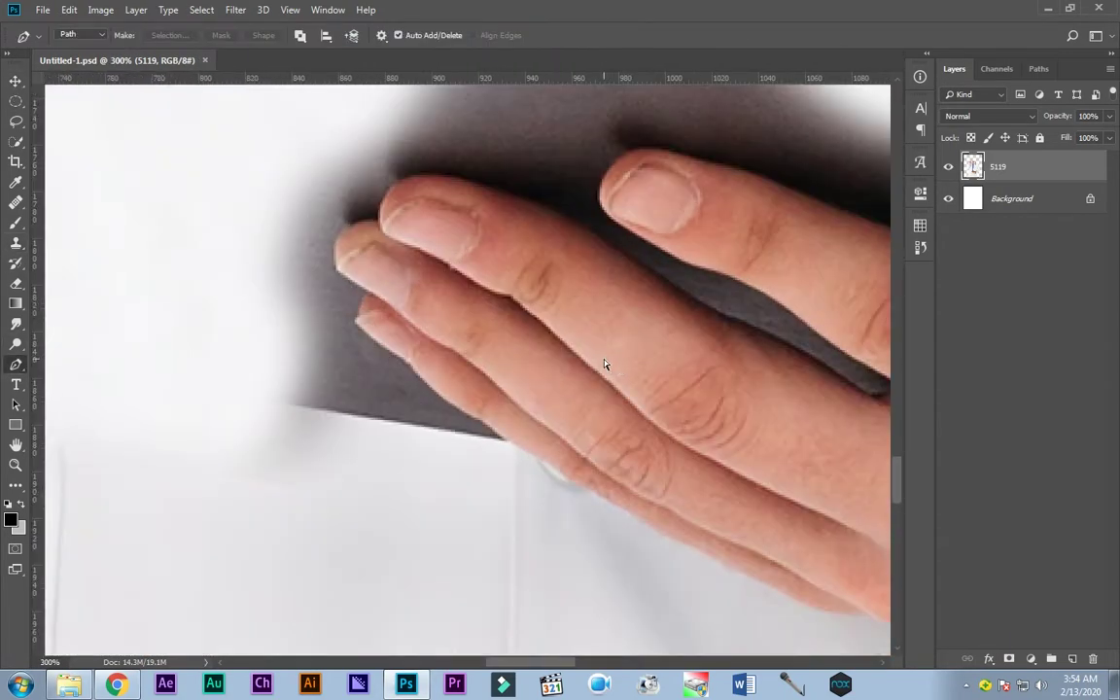
{"action": "scroll", "coordinate": [336, 289], "scroll_direction": "up", "scroll_amount": 2}
{"action": "left_click_drag", "start_coordinate": [450, 406], "coordinate": [528, 435]}
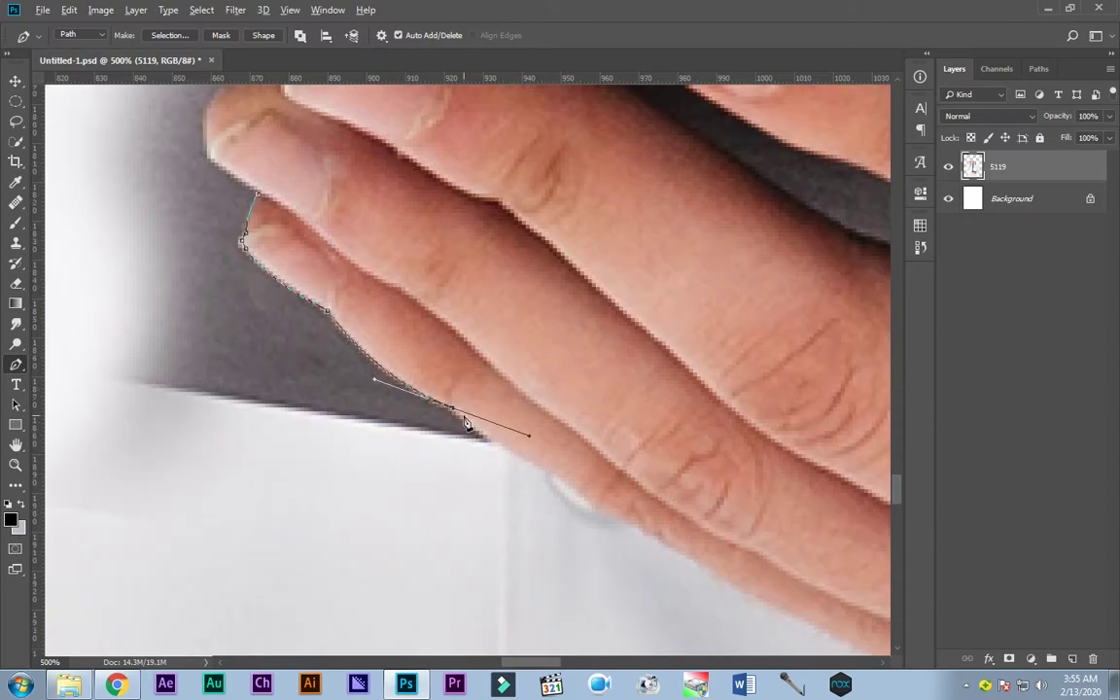
{"action": "scroll", "coordinate": [602, 496], "scroll_direction": "down", "scroll_amount": 4}
{"action": "scroll", "coordinate": [381, 337], "scroll_direction": "up", "scroll_amount": 3}
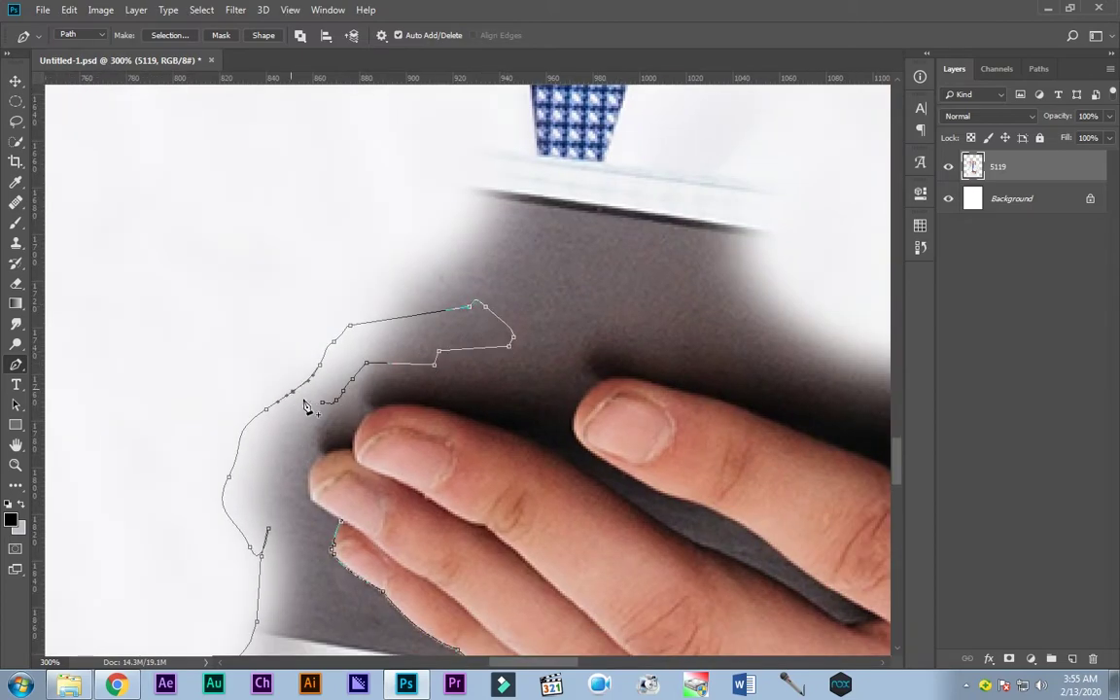
{"action": "scroll", "coordinate": [305, 406], "scroll_direction": "down", "scroll_amount": 5}
{"action": "key", "text": "ctrl+z"}
{"action": "key", "text": "ctrl+z"}
{"action": "key", "text": "ctrl+z"}
- Add path points along the finger edge, up the wrist and around the thumb
{"action": "scroll", "coordinate": [480, 312], "scroll_direction": "right", "scroll_amount": 5}
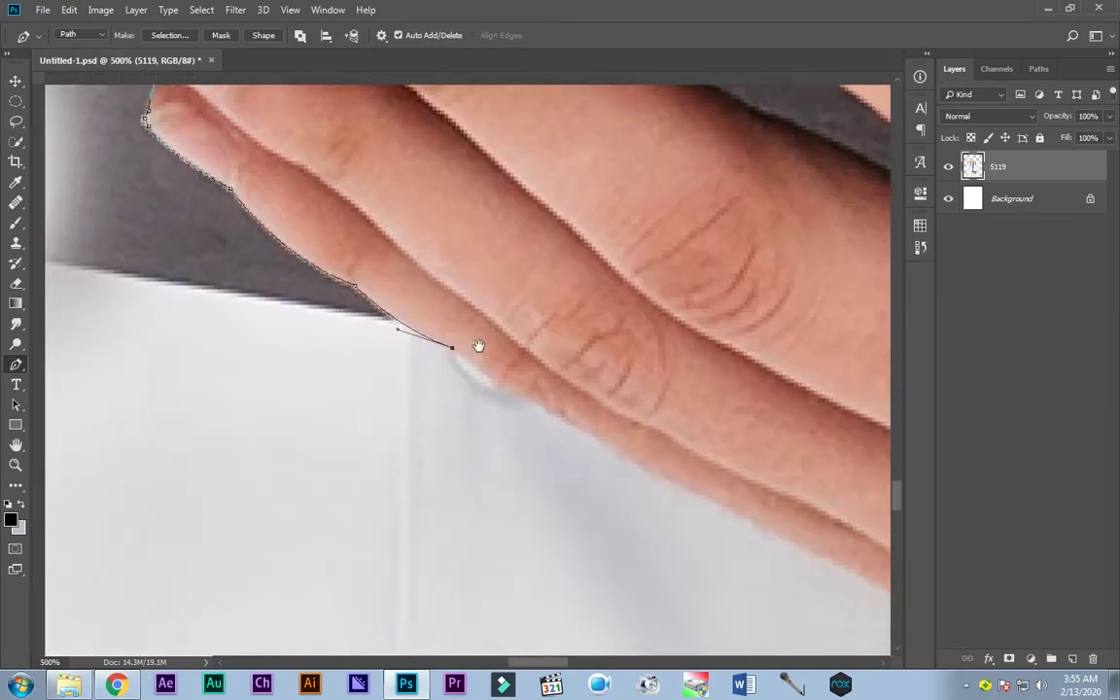
{"action": "scroll", "coordinate": [543, 355], "scroll_direction": "up", "scroll_amount": 2}
{"action": "scroll", "coordinate": [321, 509], "scroll_direction": "down", "scroll_amount": 5}
{"action": "scroll", "coordinate": [321, 510], "scroll_direction": "left", "scroll_amount": 1}
{"action": "left_click", "coordinate": [244, 294]}
{"action": "left_click", "coordinate": [263, 307]}
{"action": "left_click", "coordinate": [284, 314]}
{"action": "left_click", "coordinate": [298, 326]}
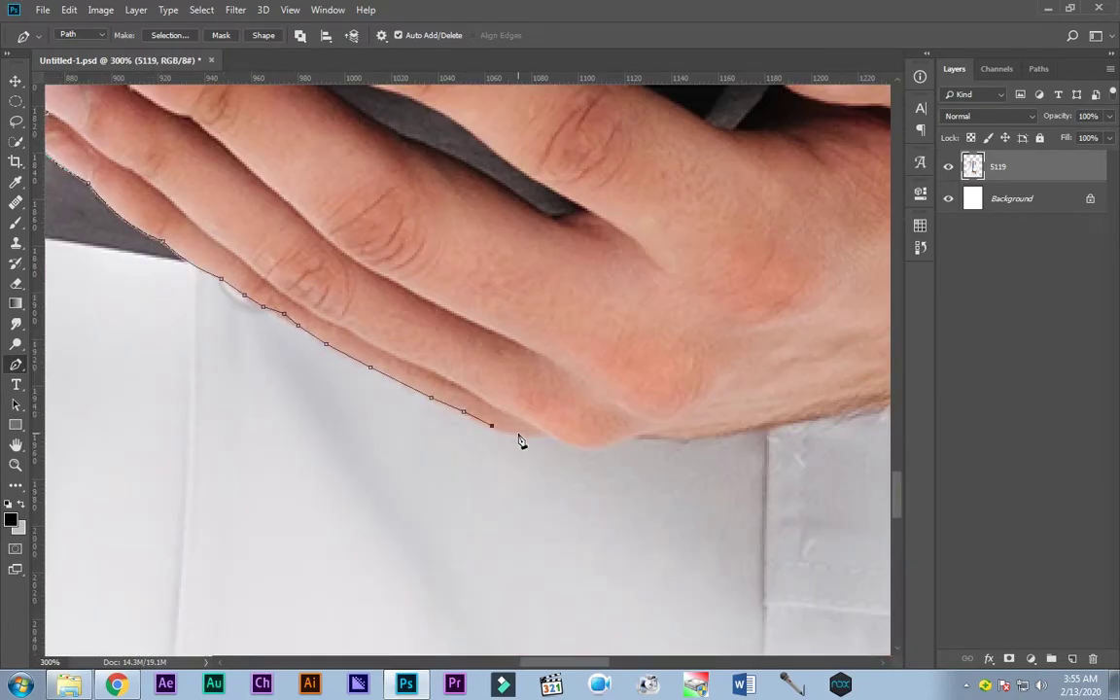
{"action": "scroll", "coordinate": [674, 446], "scroll_direction": "right", "scroll_amount": 7}
{"action": "scroll", "coordinate": [463, 430], "scroll_direction": "up", "scroll_amount": 2}
{"action": "left_click", "coordinate": [687, 276]}
{"action": "left_click", "coordinate": [675, 242]}
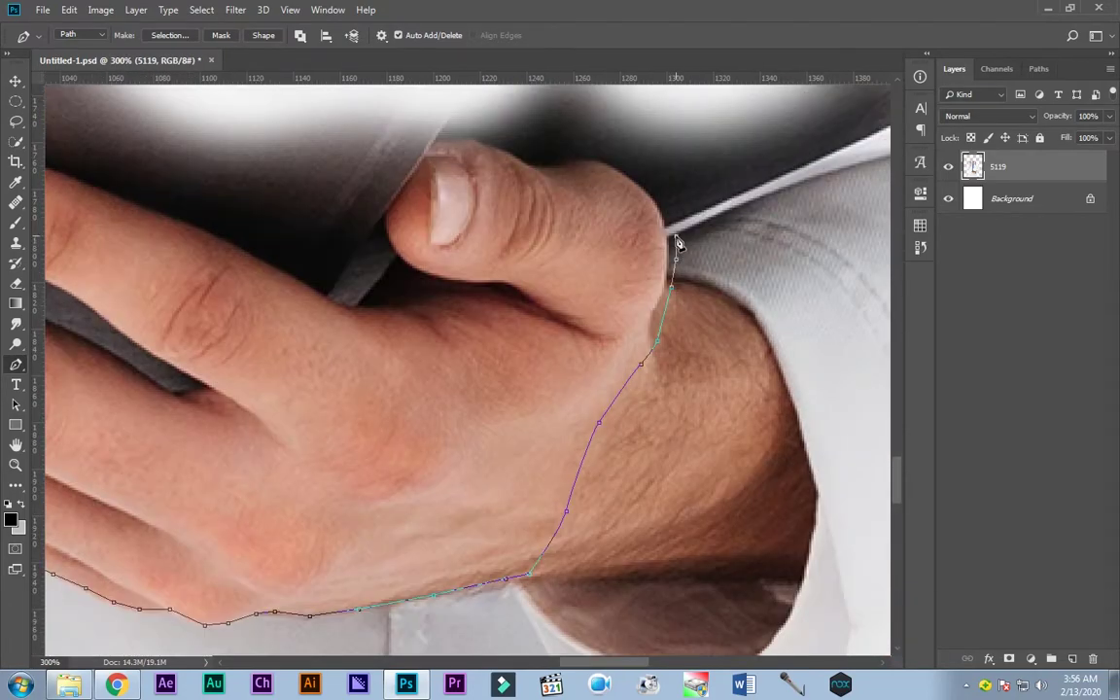
{"action": "scroll", "coordinate": [675, 242], "scroll_direction": "up", "scroll_amount": 2}
{"action": "left_click_drag", "start_coordinate": [650, 266], "coordinate": [591, 260]}
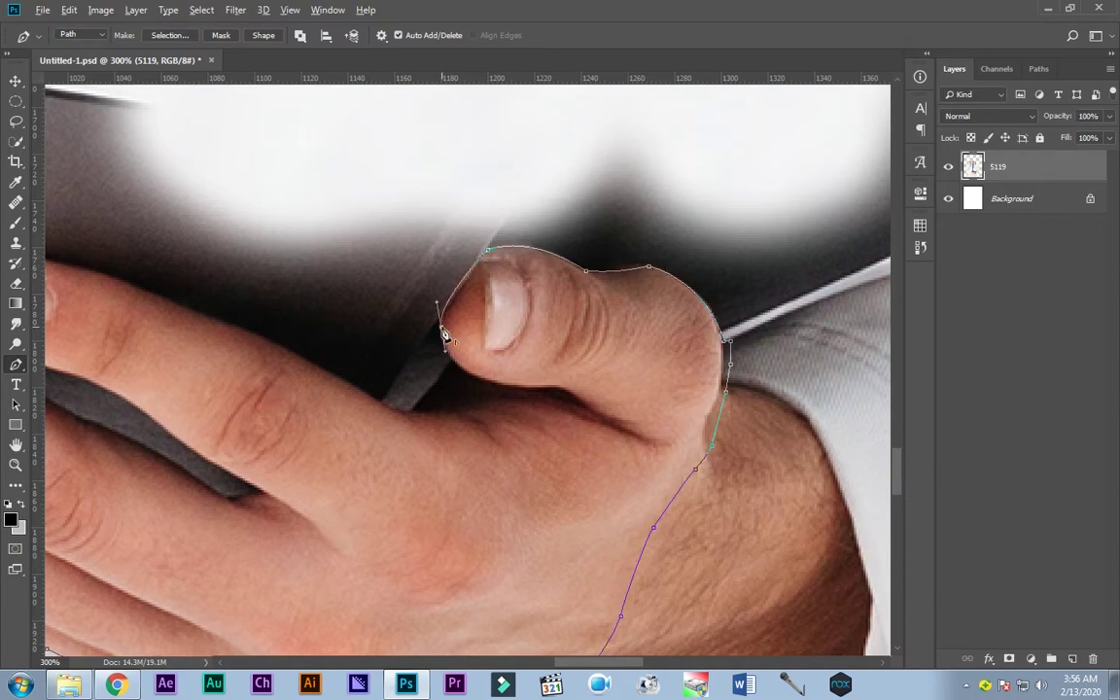
- Finish the hand path with points along the index finger
{"action": "scroll", "coordinate": [417, 420], "scroll_direction": "left", "scroll_amount": 5}
{"action": "scroll", "coordinate": [595, 430], "scroll_direction": "up", "scroll_amount": 3}
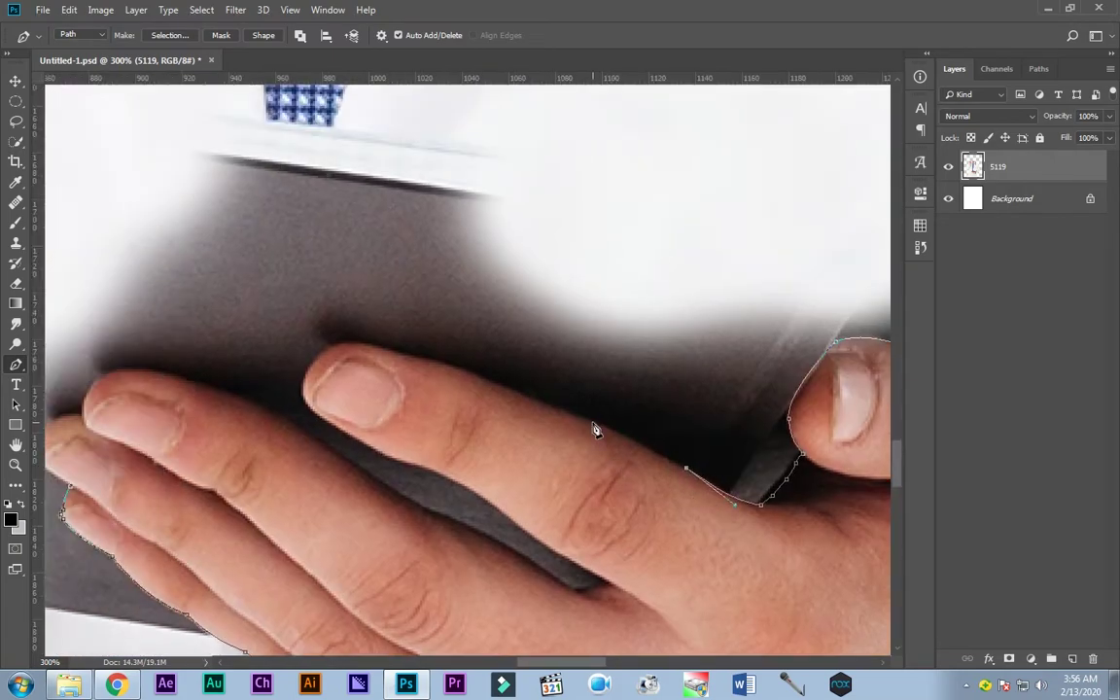
{"action": "scroll", "coordinate": [550, 430], "scroll_direction": "left", "scroll_amount": 2}
{"action": "scroll", "coordinate": [550, 430], "scroll_direction": "up", "scroll_amount": 2}
{"action": "left_click", "coordinate": [630, 465]}
{"action": "scroll", "coordinate": [528, 445], "scroll_direction": "down", "scroll_amount": 1}
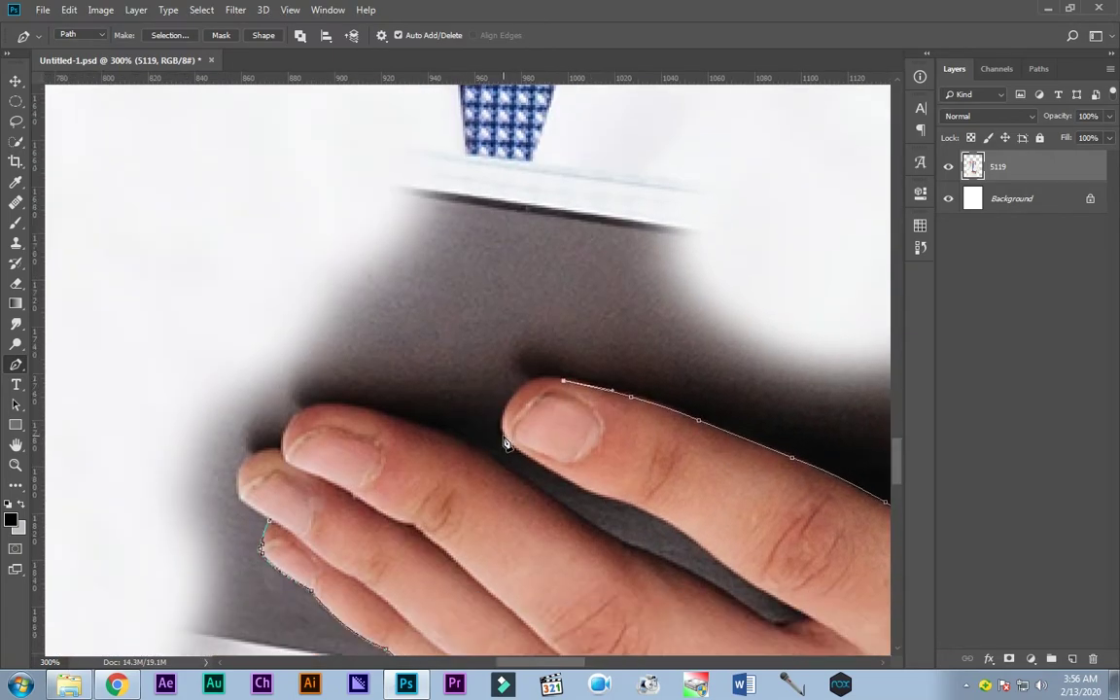
{"action": "left_click", "coordinate": [617, 500]}
{"action": "scroll", "coordinate": [593, 486], "scroll_direction": "right", "scroll_amount": 2}
{"action": "scroll", "coordinate": [574, 470], "scroll_direction": "down", "scroll_amount": 2}
{"action": "scroll", "coordinate": [597, 515], "scroll_direction": "left", "scroll_amount": 4}
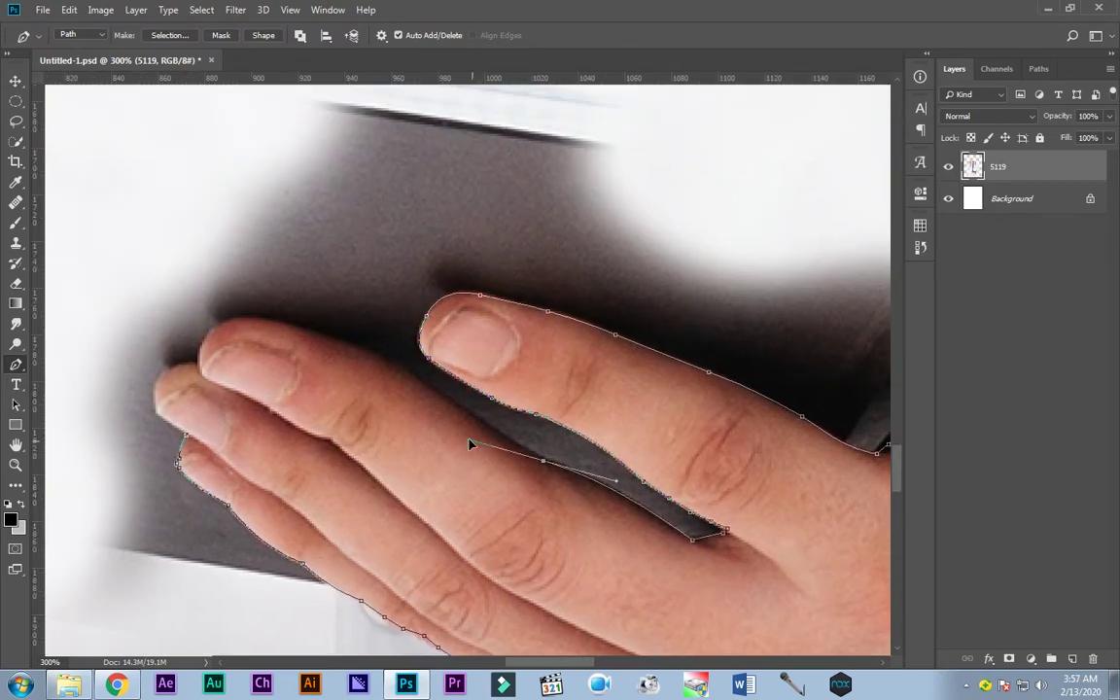
{"action": "scroll", "coordinate": [585, 425], "scroll_direction": "up", "scroll_amount": 1}
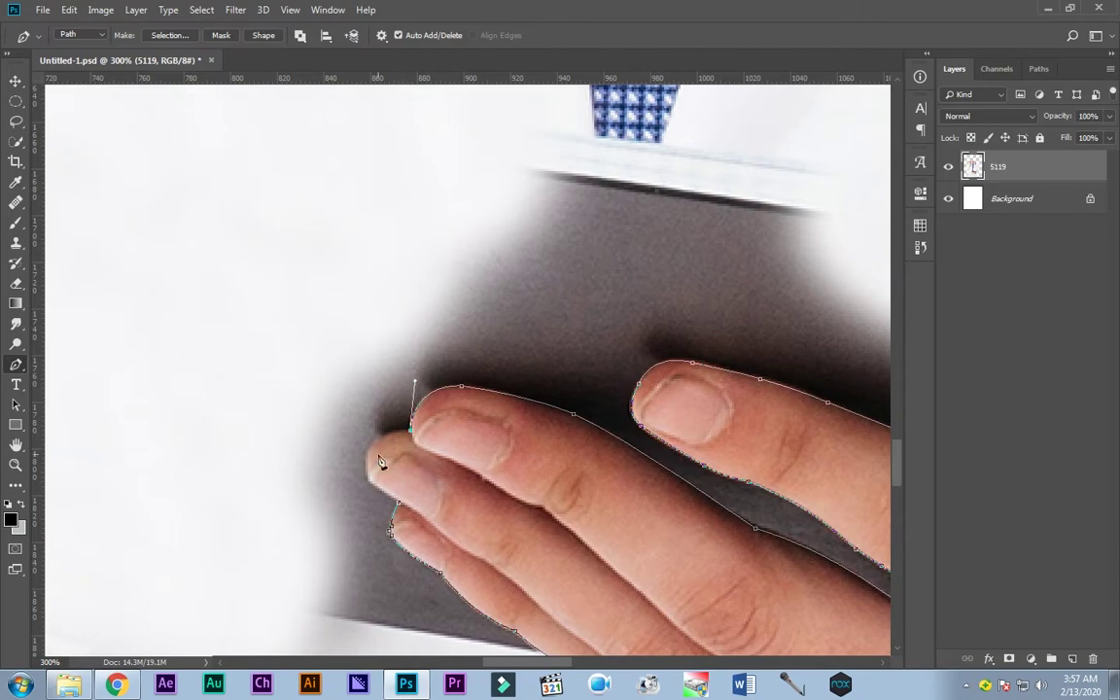
- Turn the hand path into a selection and copy the hand onto Layer 1
{"action": "key", "text": "ctrl+Return"}
{"action": "key", "text": "ctrl+1"}
{"action": "key", "text": "ctrl+j"}
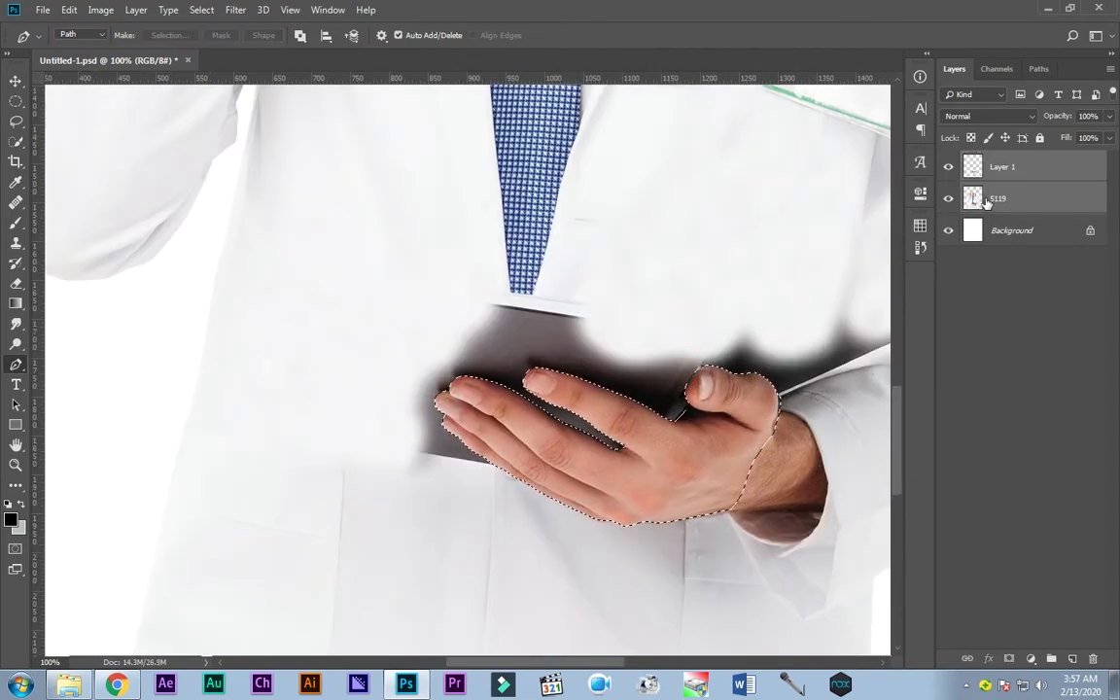
{"action": "key", "text": "ctrl+0"}
{"action": "key", "text": "v"}
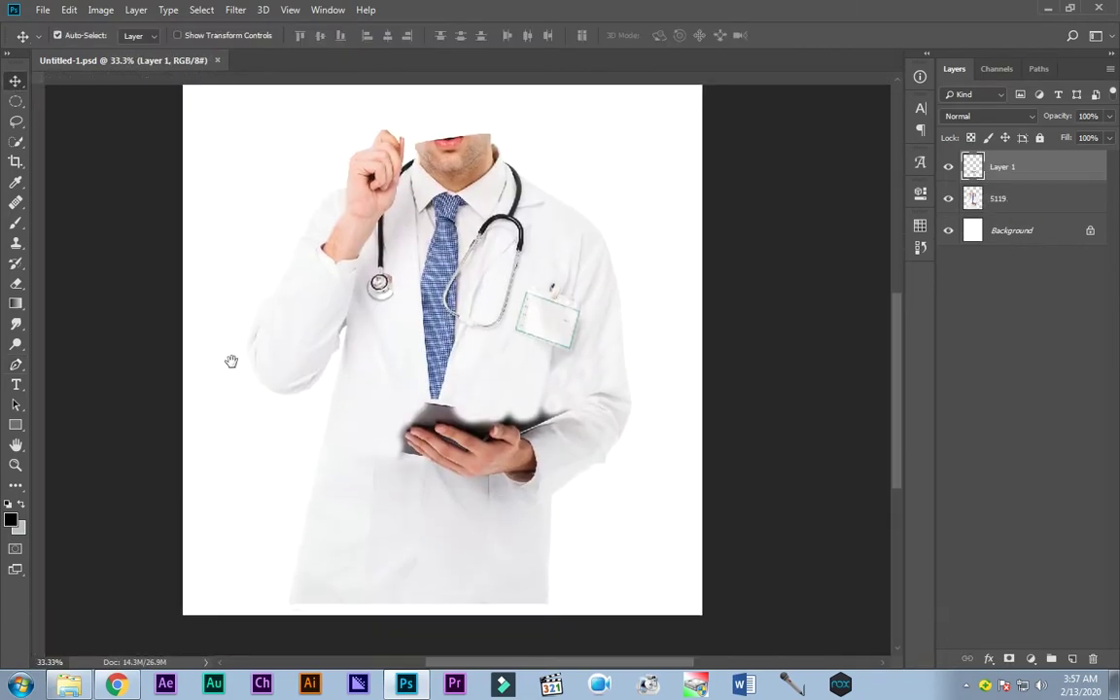
- Place the portrait photo from Explorer and quick-select the man's head and hair
{"action": "key", "text": "alt+Tab"}
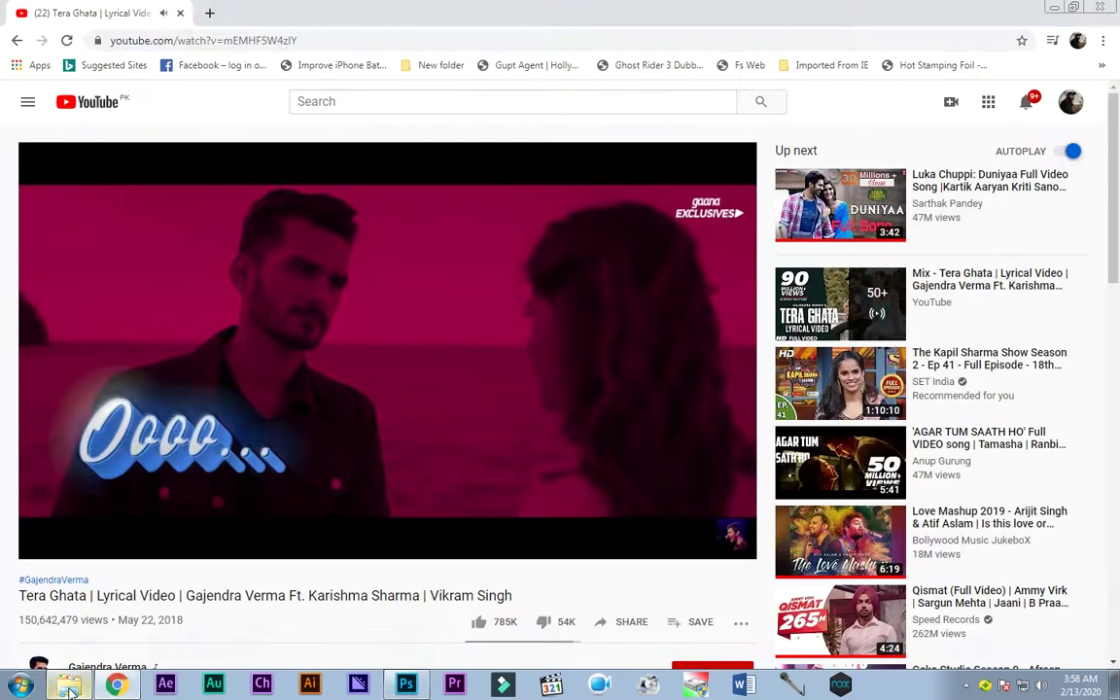
{"action": "left_click_drag", "start_coordinate": [800, 161], "coordinate": [663, 220]}
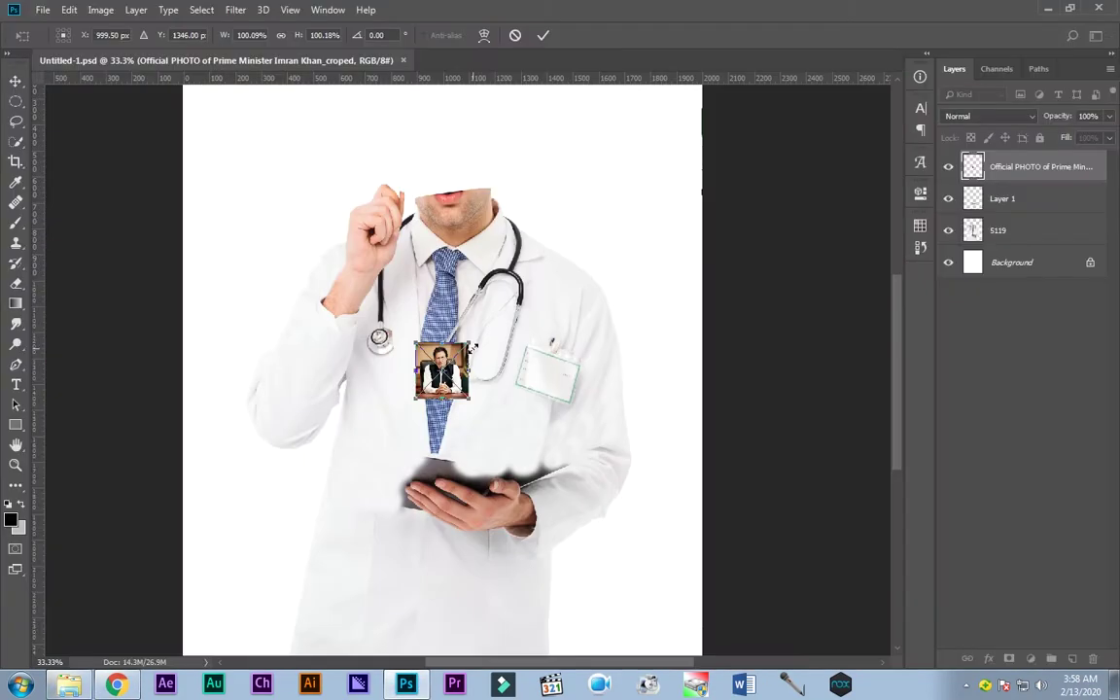
{"action": "key", "text": "Return"}
{"action": "key", "text": "w"}
{"action": "key", "text": "ctrl+plus"}
{"action": "key", "text": "ctrl+plus"}
{"action": "left_click_drag", "start_coordinate": [437, 250], "coordinate": [617, 380]}
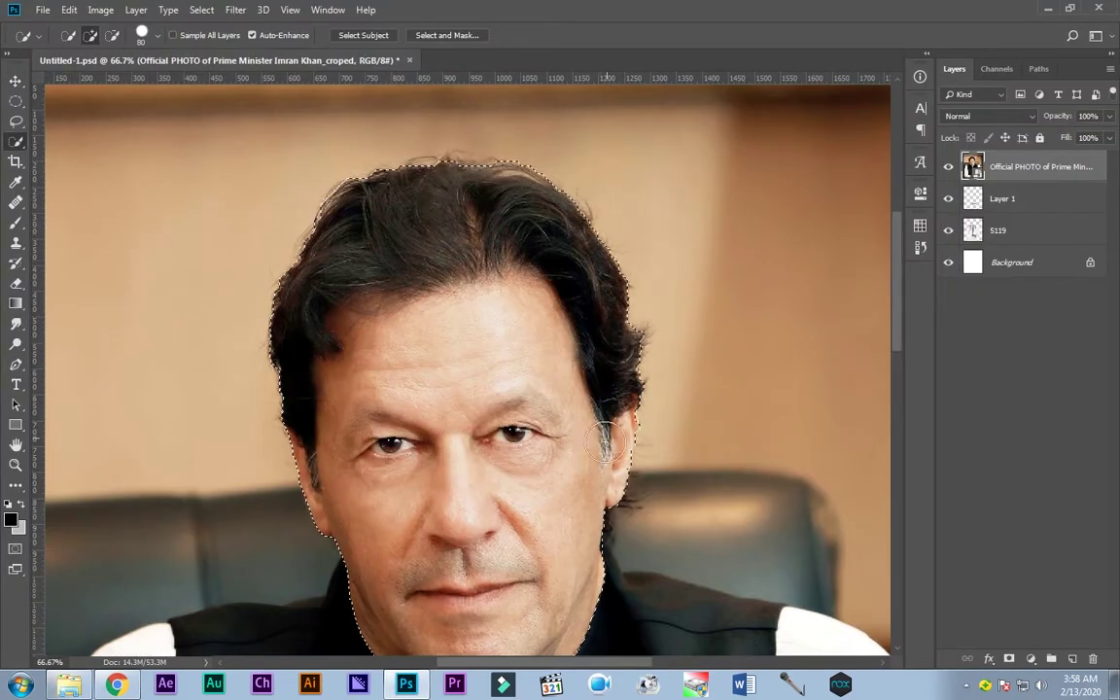
{"action": "key", "text": "ctrl+alt+r"}
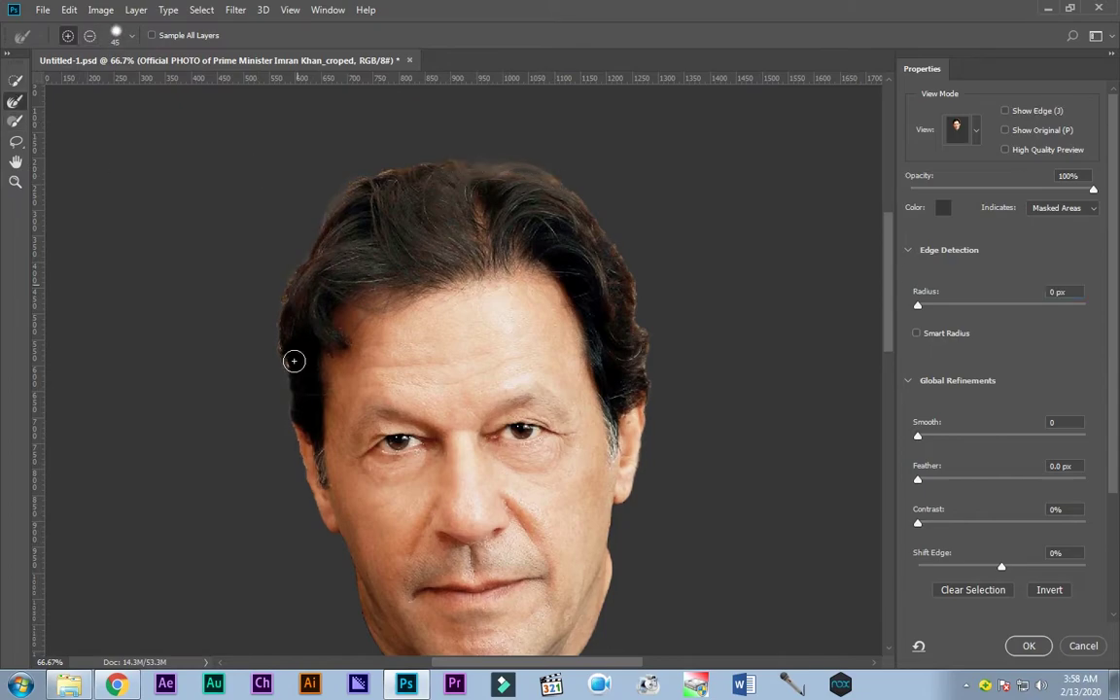
- Refine the hair and ear edge with a smaller Refine Edge Brush and enable Decontaminate Colors
{"action": "scroll", "coordinate": [515, 170], "scroll_direction": "down", "scroll_amount": 3}
{"action": "key", "text": "ctrl+plus"}
{"action": "key", "text": "ctrl+plus"}
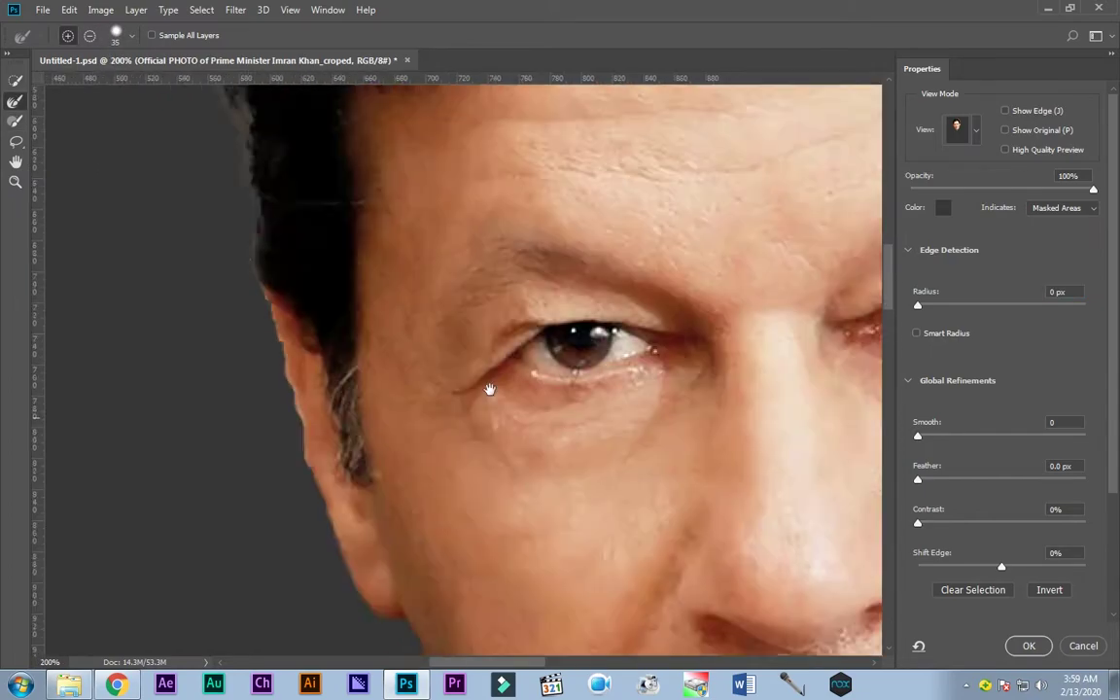
{"action": "scroll", "coordinate": [320, 237], "scroll_direction": "up", "scroll_amount": 2}
{"action": "key", "text": "b"}
{"action": "scroll", "coordinate": [427, 339], "scroll_direction": "down", "scroll_amount": 2}
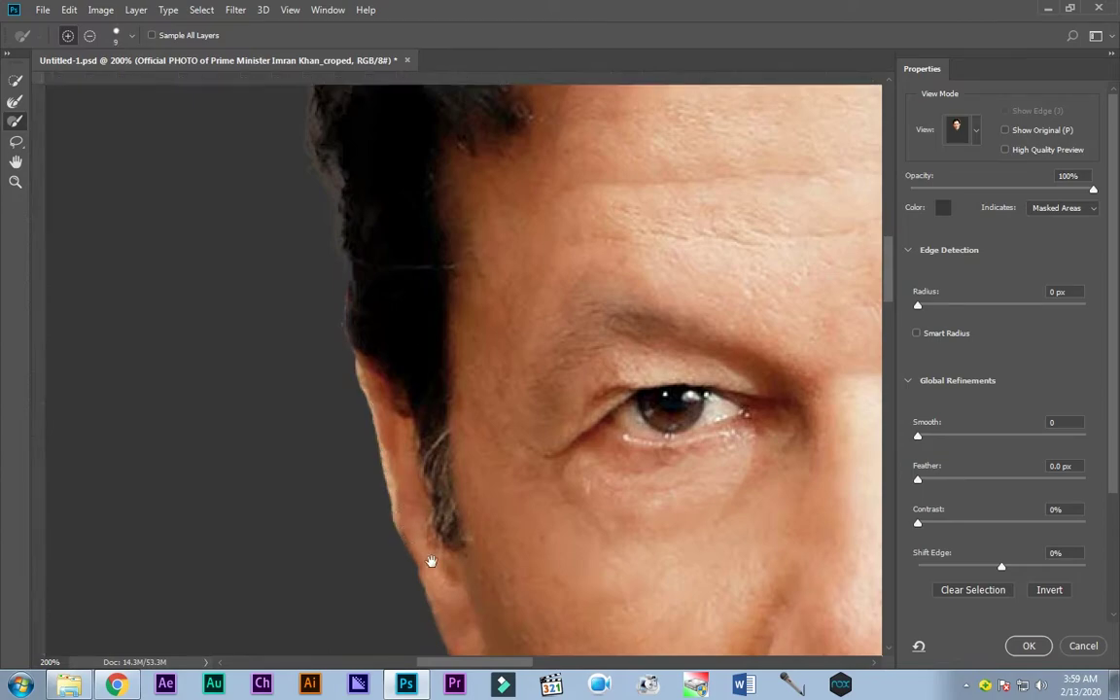
{"action": "scroll", "coordinate": [405, 415], "scroll_direction": "down", "scroll_amount": 3}
{"action": "key", "text": "ctrl+plus"}
{"action": "scroll", "coordinate": [370, 321], "scroll_direction": "up", "scroll_amount": 1}
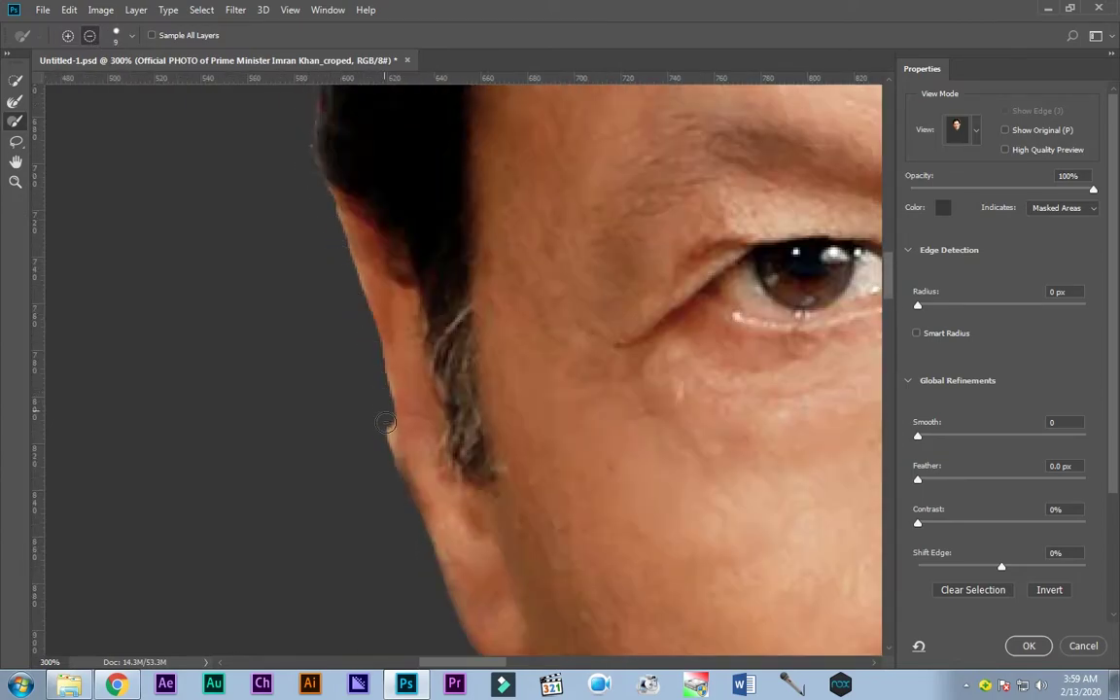
{"action": "key", "text": "ctrl+0"}
{"action": "scroll", "coordinate": [1001, 389], "scroll_direction": "down", "scroll_amount": 5}
{"action": "left_click", "coordinate": [920, 515]}
- Output the refined head selection to a new masked layer and delete the hidden original portrait
{"action": "left_click", "coordinate": [987, 572]}
{"action": "left_click", "coordinate": [992, 573]}
{"action": "left_click", "coordinate": [1029, 646]}
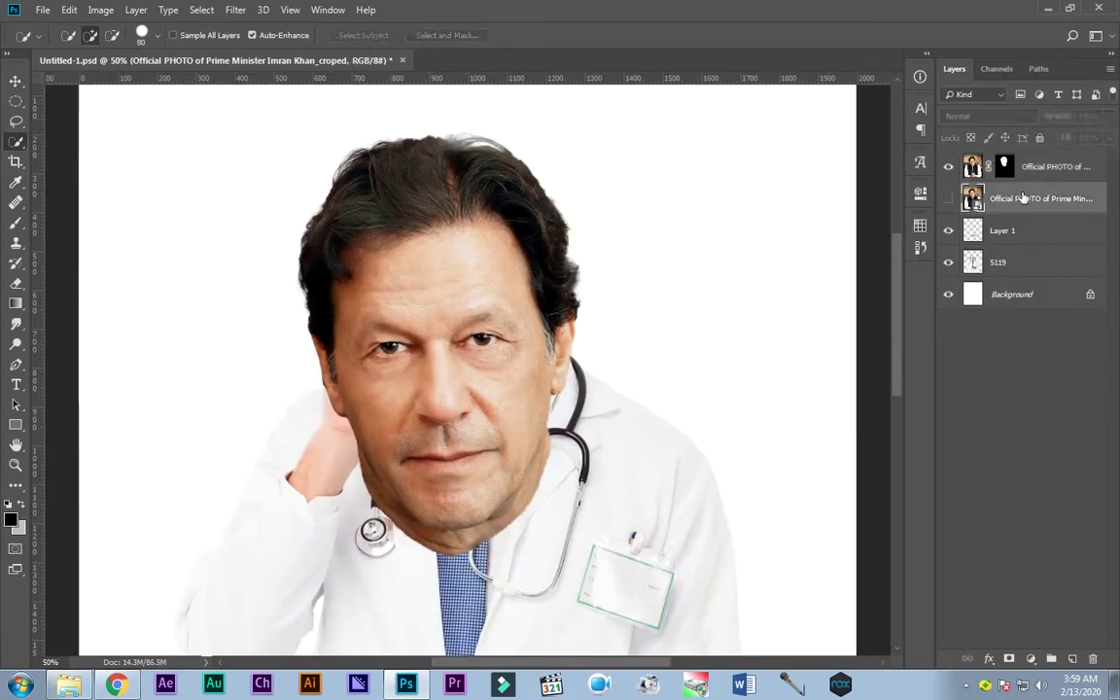
{"action": "key", "text": "Delete"}
{"action": "key", "text": "v"}
{"action": "key", "text": "ctrl+0"}
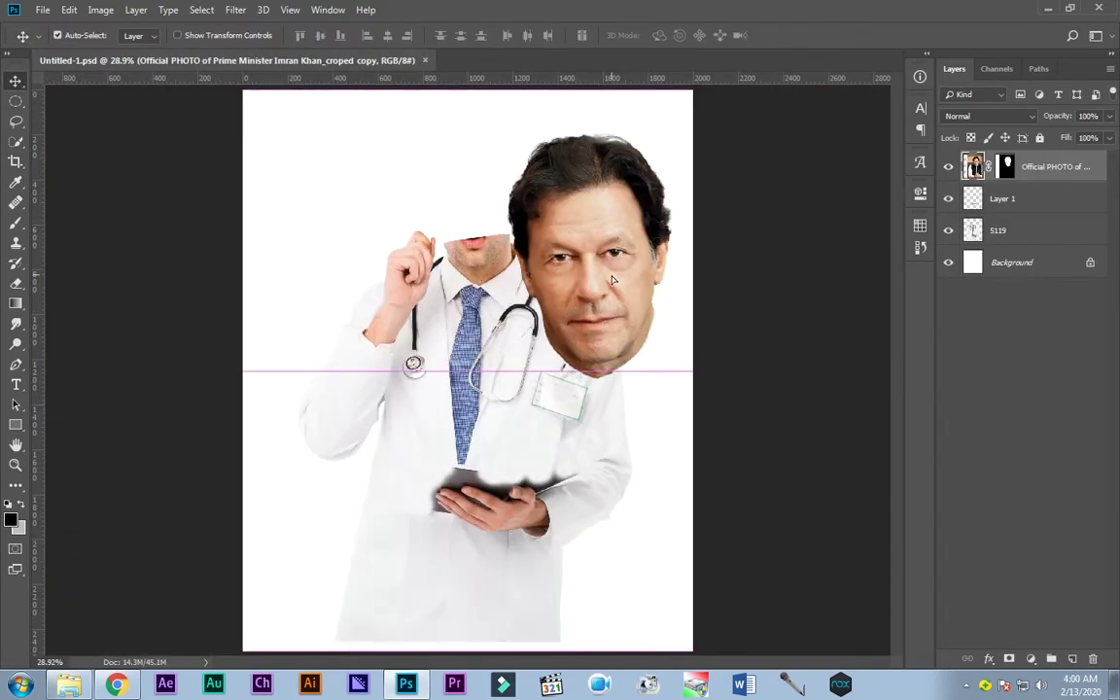
- Make a first attempt at shrinking the head, then undo it and return to the Move tool
{"action": "key", "text": "ctrl+t"}
{"action": "mouse_move", "coordinate": [713, 150]}
{"action": "left_mouse_down"}
{"action": "mouse_move", "coordinate": [610, 265]}
{"action": "mouse_move", "coordinate": [545, 282]}
{"action": "mouse_move", "coordinate": [439, 393]}
{"action": "mouse_move", "coordinate": [368, 225]}
{"action": "left_mouse_up"}
{"action": "key", "text": "Return"}
{"action": "key", "text": "ctrl+z"}
{"action": "left_click", "coordinate": [15, 162]}
{"action": "key", "text": "v"}
{"action": "key", "text": "c"}
{"action": "key", "text": "Escape"}
{"action": "key", "text": "v"}
{"action": "key", "text": "c"}
{"action": "key", "text": "v"}
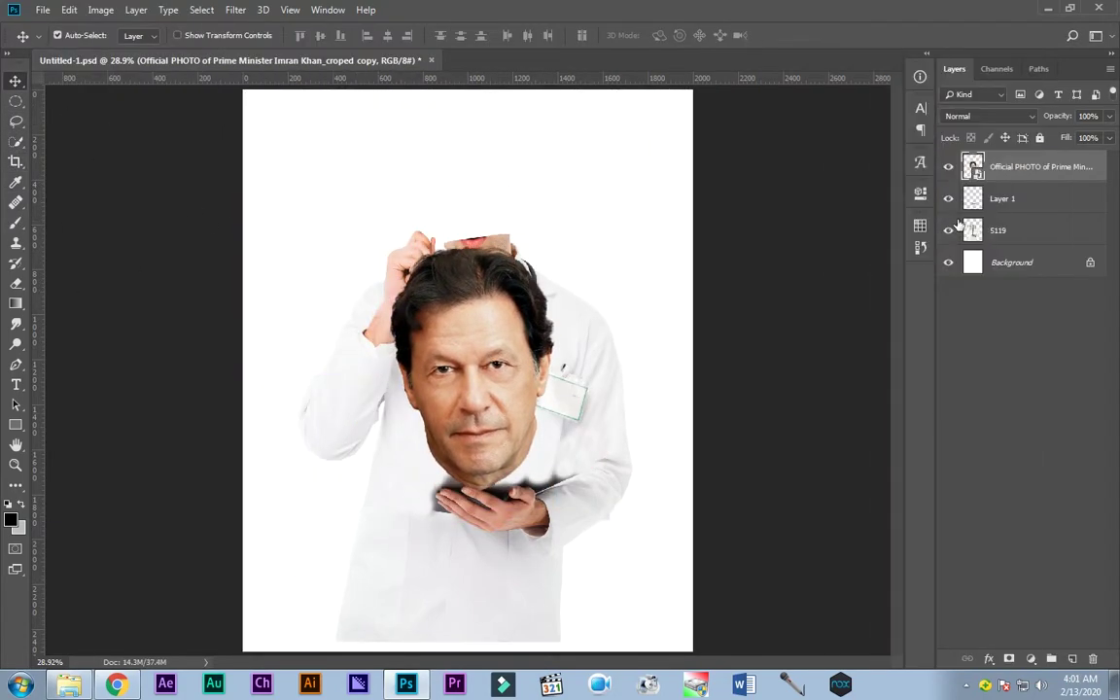
- Move the head over the doctor's shoulders and scale it to about 65% onto his neck
{"action": "mouse_move", "coordinate": [474, 369]}
{"action": "left_mouse_down"}
{"action": "mouse_move", "coordinate": [326, 399]}
{"action": "mouse_move", "coordinate": [544, 331]}
{"action": "left_mouse_up"}
{"action": "key", "text": "ctrl+t"}
{"action": "key", "text": "ctrl+plus"}
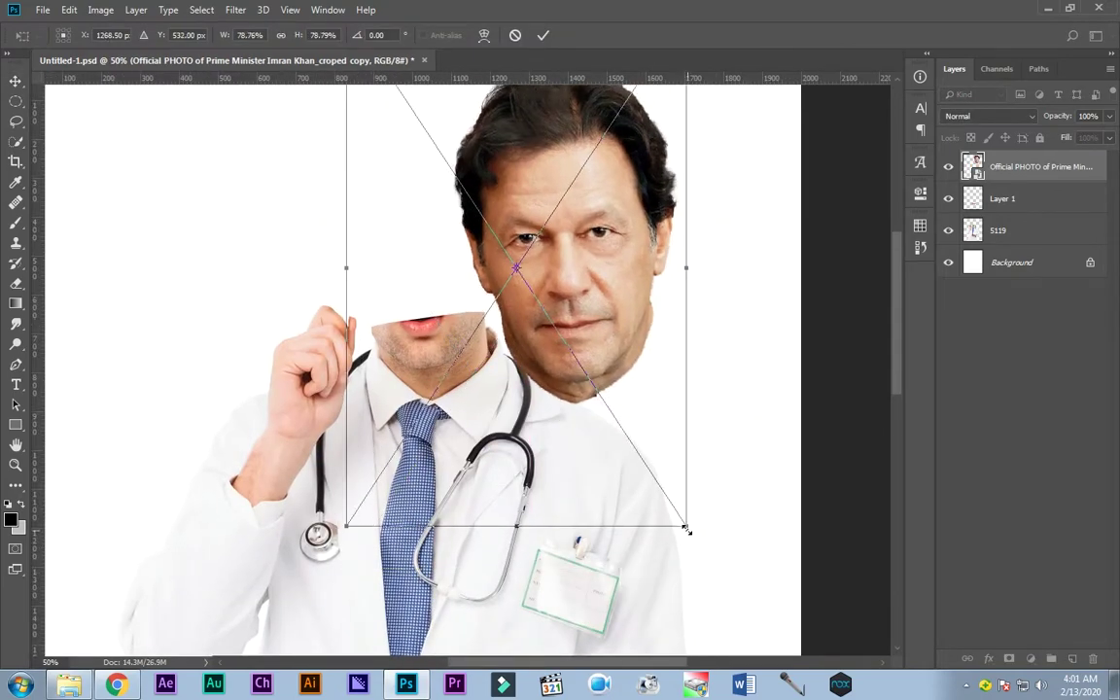
{"action": "left_click_drag", "start_coordinate": [685, 528], "coordinate": [626, 457]}
{"action": "left_click_drag", "start_coordinate": [412, 244], "coordinate": [453, 249]}
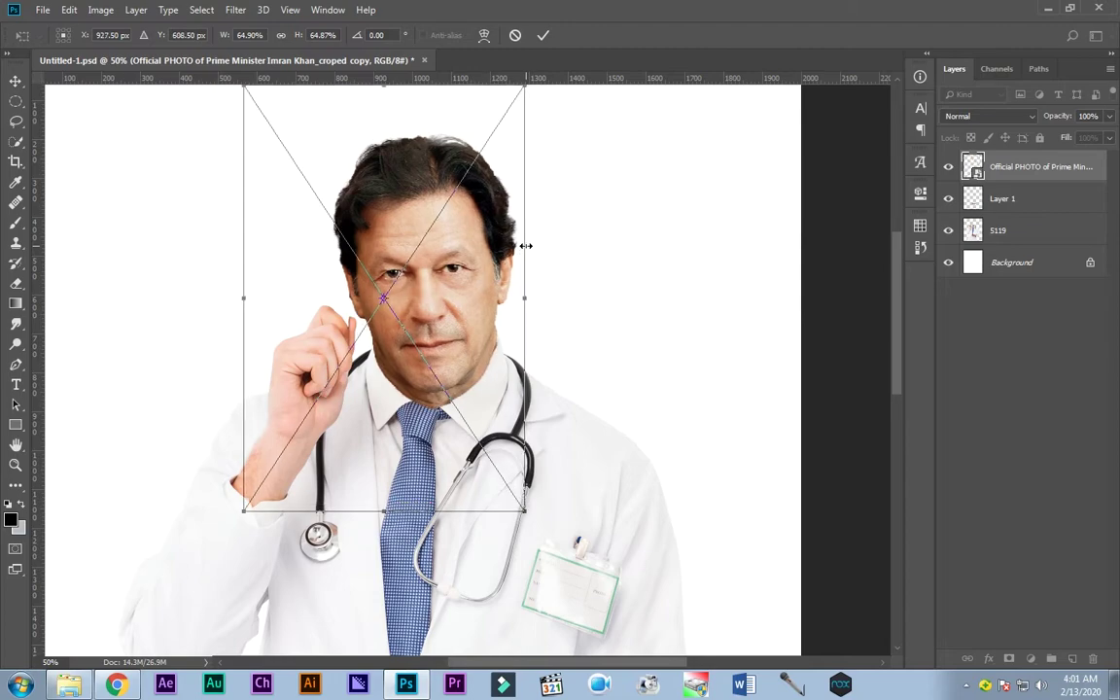
{"action": "key", "text": "Return"}
{"action": "key", "text": "ctrl+0"}
{"action": "scroll", "coordinate": [562, 257], "scroll_direction": "up", "scroll_amount": 5, "text": "alt"}
- Switch to the Eraser while inspecting the pasted face's cheek and ear edges
{"action": "scroll", "coordinate": [573, 332], "scroll_direction": "down", "scroll_amount": 2, "text": "alt"}
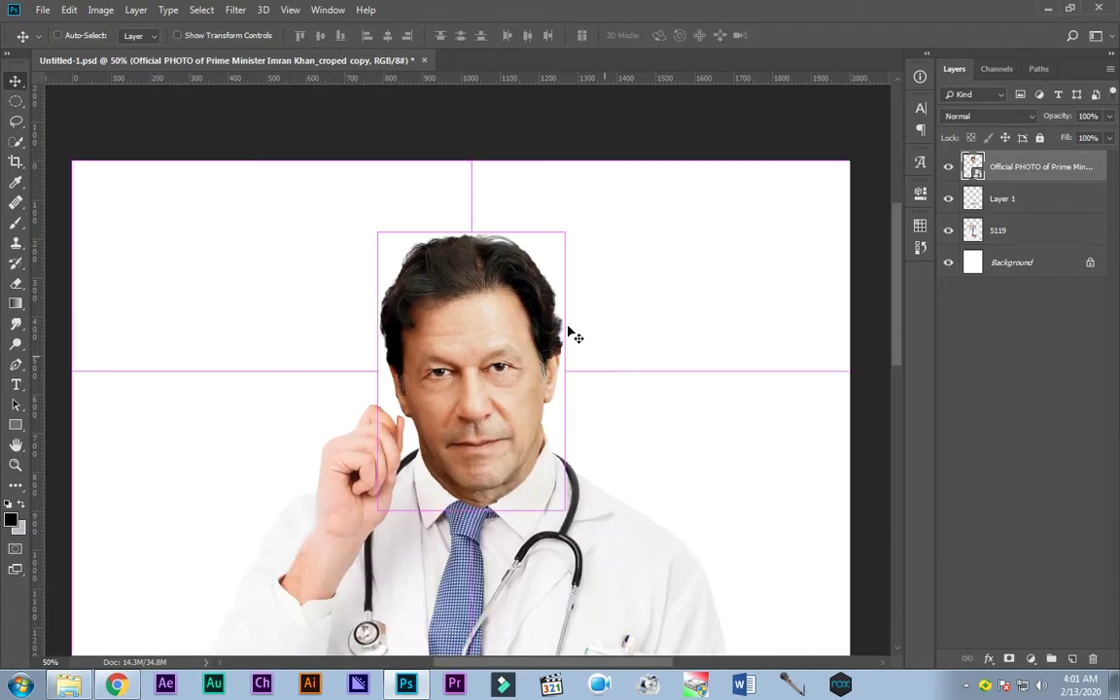
{"action": "scroll", "coordinate": [588, 204], "scroll_direction": "down", "scroll_amount": 1, "text": "alt"}
{"action": "scroll", "coordinate": [588, 205], "scroll_direction": "up", "scroll_amount": 3, "text": "alt"}
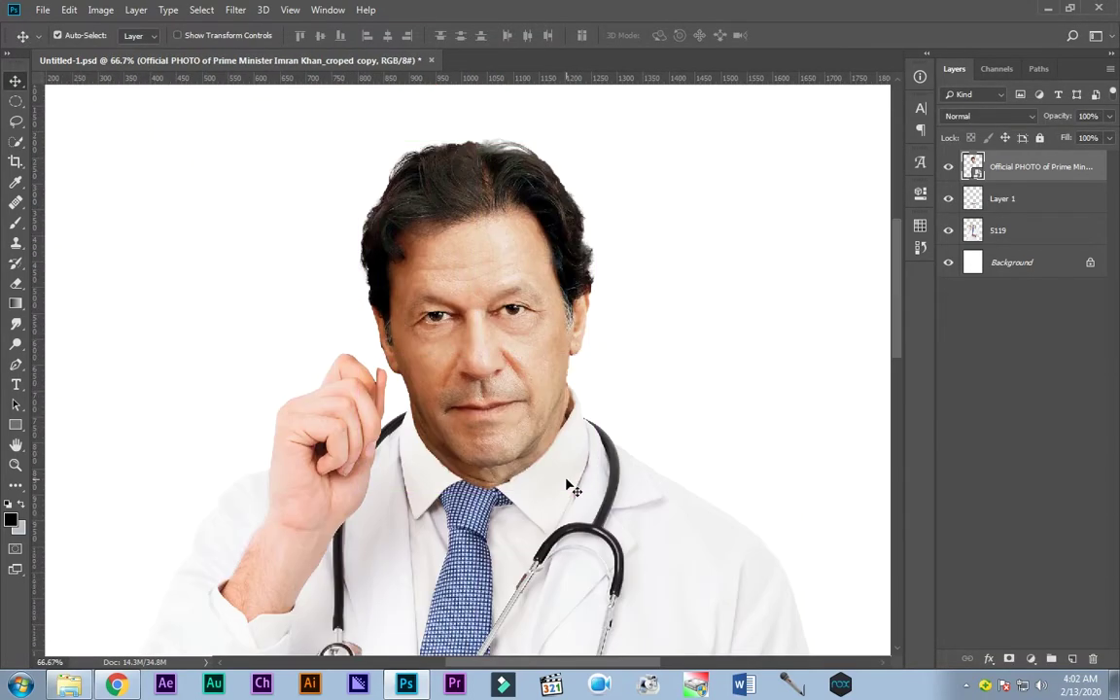
{"action": "scroll", "coordinate": [486, 292], "scroll_direction": "up", "scroll_amount": 2, "text": "alt"}
{"action": "scroll", "coordinate": [430, 393], "scroll_direction": "down", "scroll_amount": 1, "text": "alt"}
{"action": "key", "text": "e"}
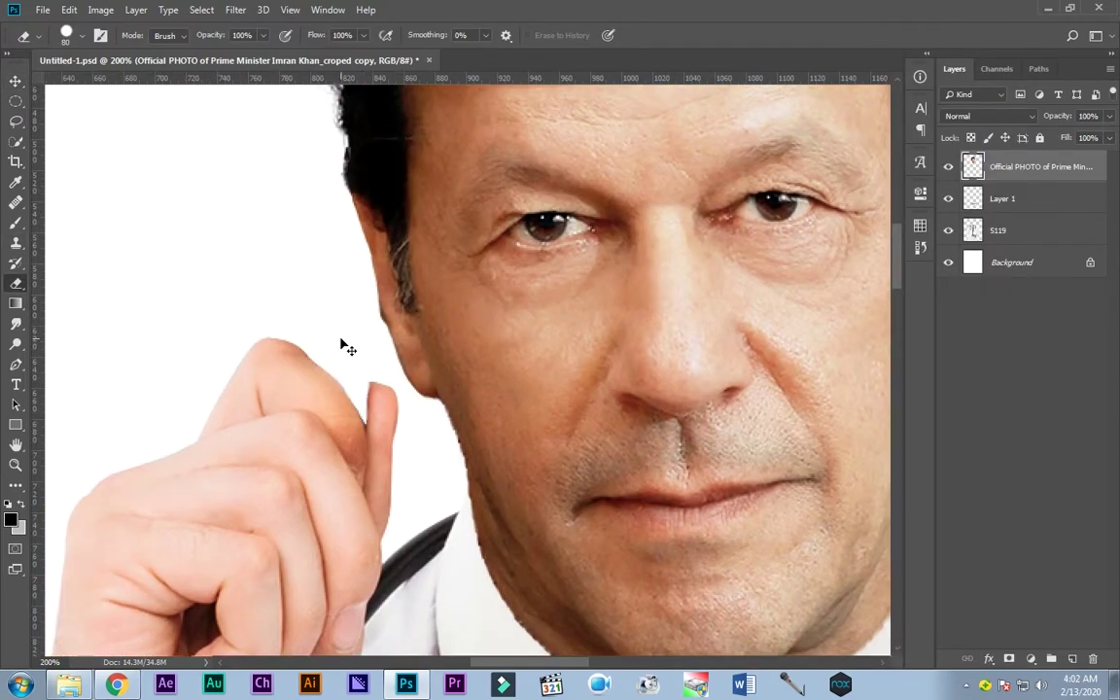
{"action": "scroll", "coordinate": [345, 339], "scroll_direction": "up", "scroll_amount": 1, "text": "alt"}
{"action": "scroll", "coordinate": [450, 483], "scroll_direction": "up", "scroll_amount": 1, "text": "alt"}
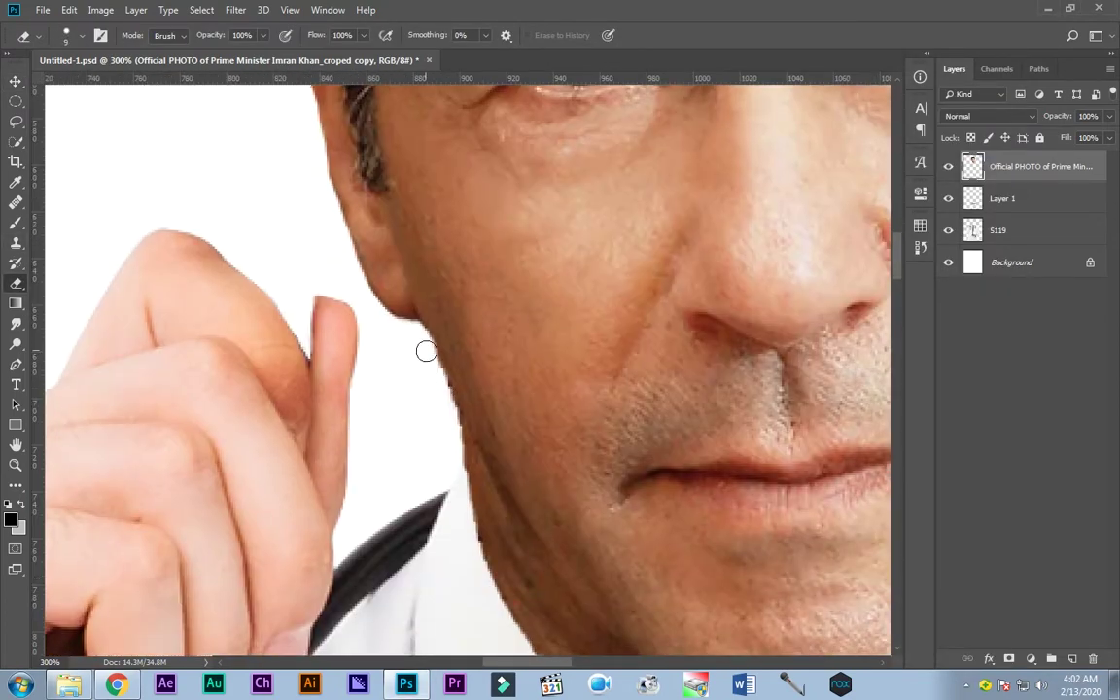
- Set the eraser to 30% opacity and bring up its brush size and hardness settings
{"action": "scroll", "coordinate": [450, 430], "scroll_direction": "right", "scroll_amount": 5}
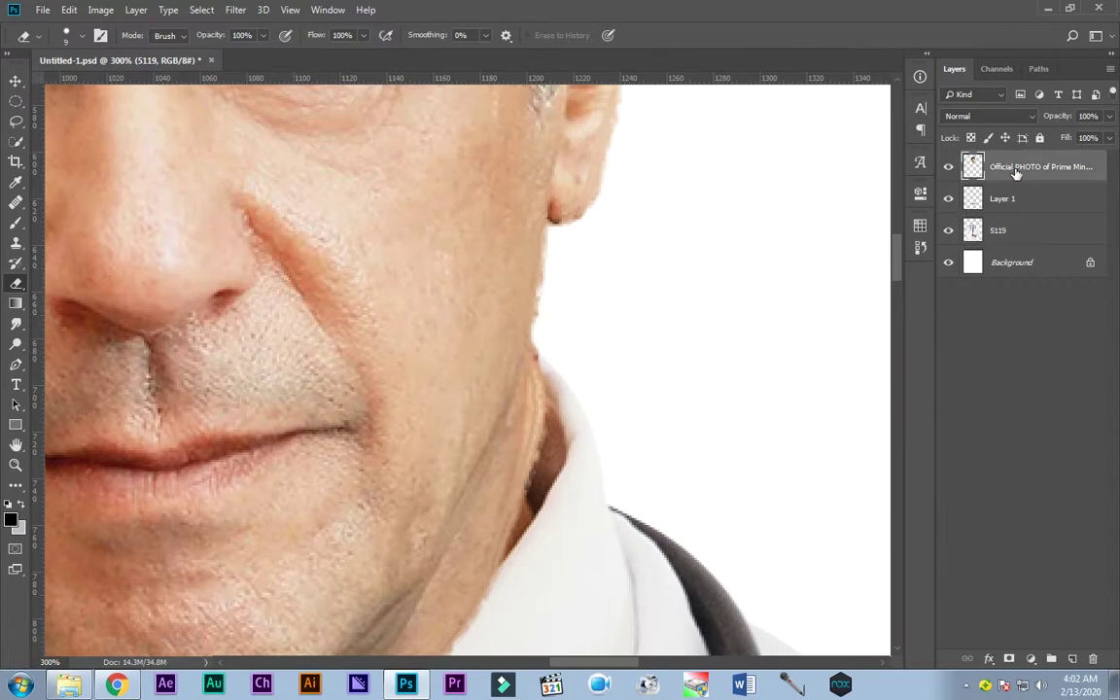
{"action": "scroll", "coordinate": [584, 360], "scroll_direction": "up", "scroll_amount": 3}
{"action": "scroll", "coordinate": [512, 501], "scroll_direction": "up", "scroll_amount": 1}
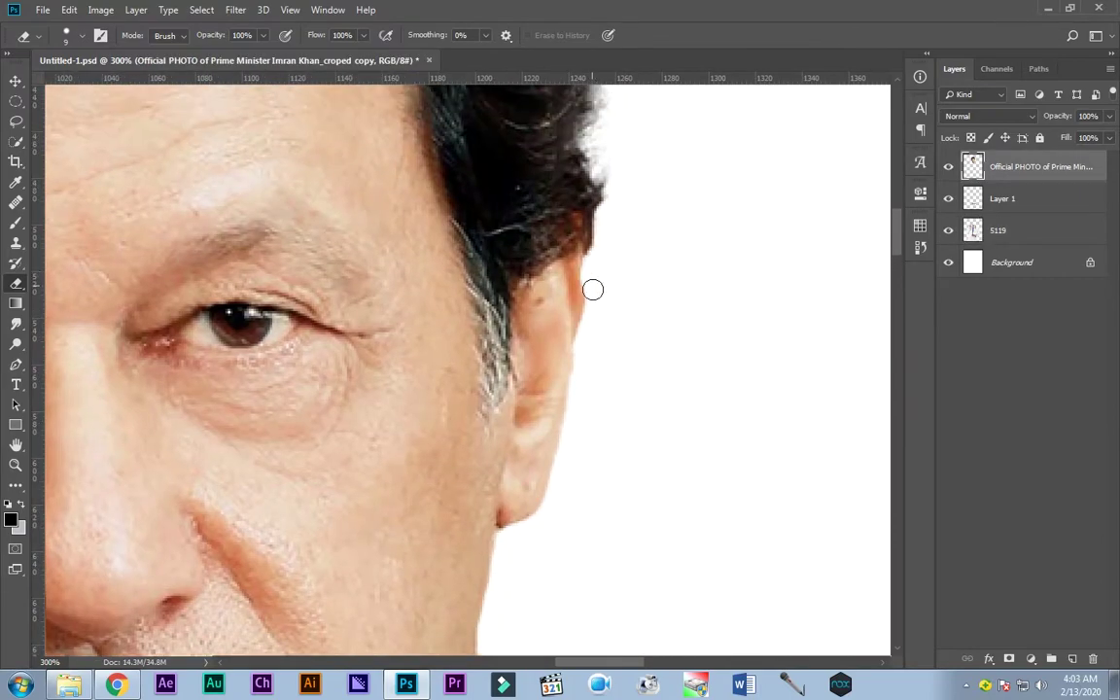
{"action": "scroll", "coordinate": [621, 415], "scroll_direction": "down", "scroll_amount": 3, "text": "alt"}
{"action": "key", "text": "3"}
{"action": "right_click", "coordinate": [463, 207]}
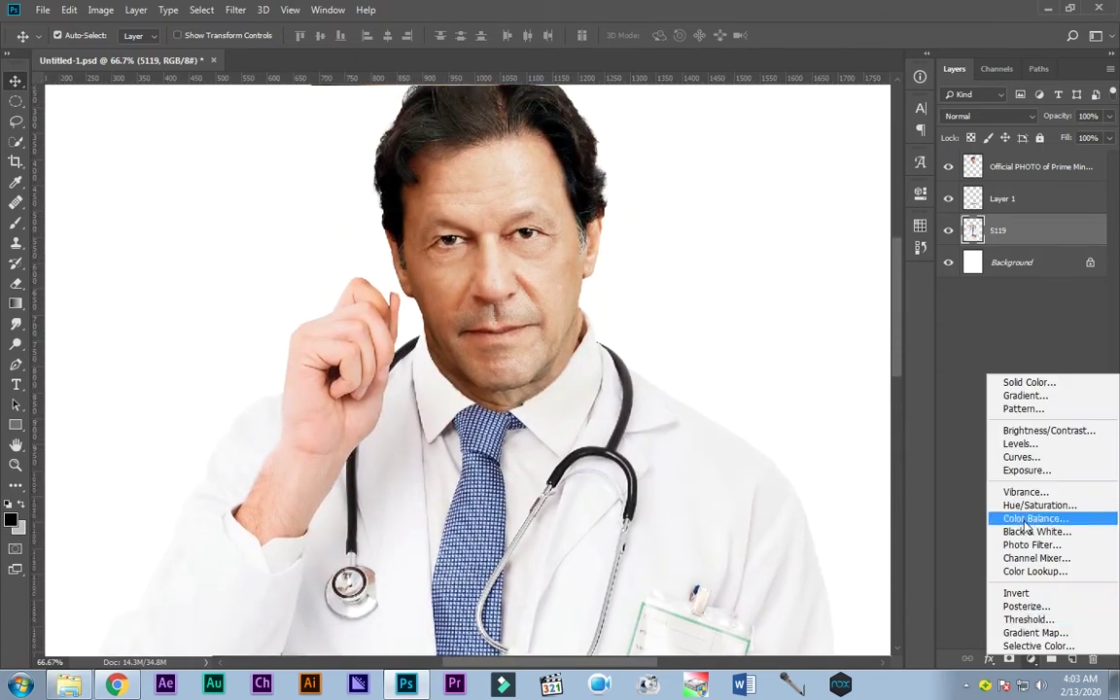
- Add a Hue/Saturation adjustment with slightly reduced saturation, clipped to the doctor photo
{"action": "left_click", "coordinate": [1039, 504]}
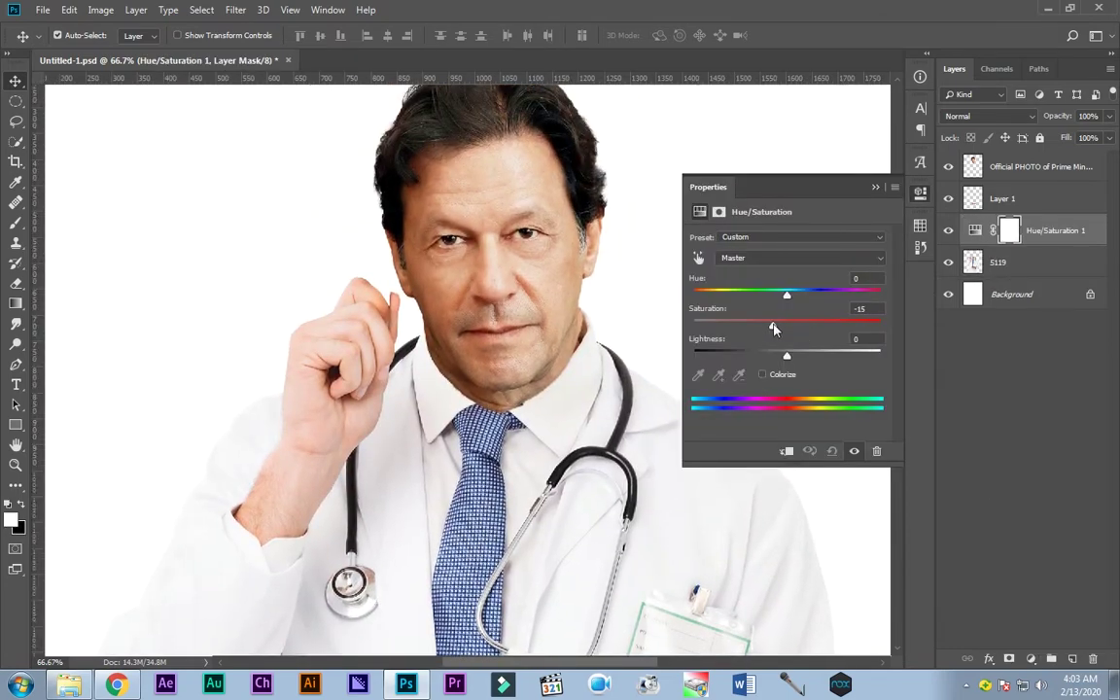
{"action": "mouse_move", "coordinate": [783, 293]}
{"action": "left_mouse_down"}
{"action": "mouse_move", "coordinate": [796, 299]}
{"action": "mouse_move", "coordinate": [776, 330]}
{"action": "mouse_move", "coordinate": [789, 359]}
{"action": "left_mouse_up"}
{"action": "key", "text": "ctrl+alt+g"}
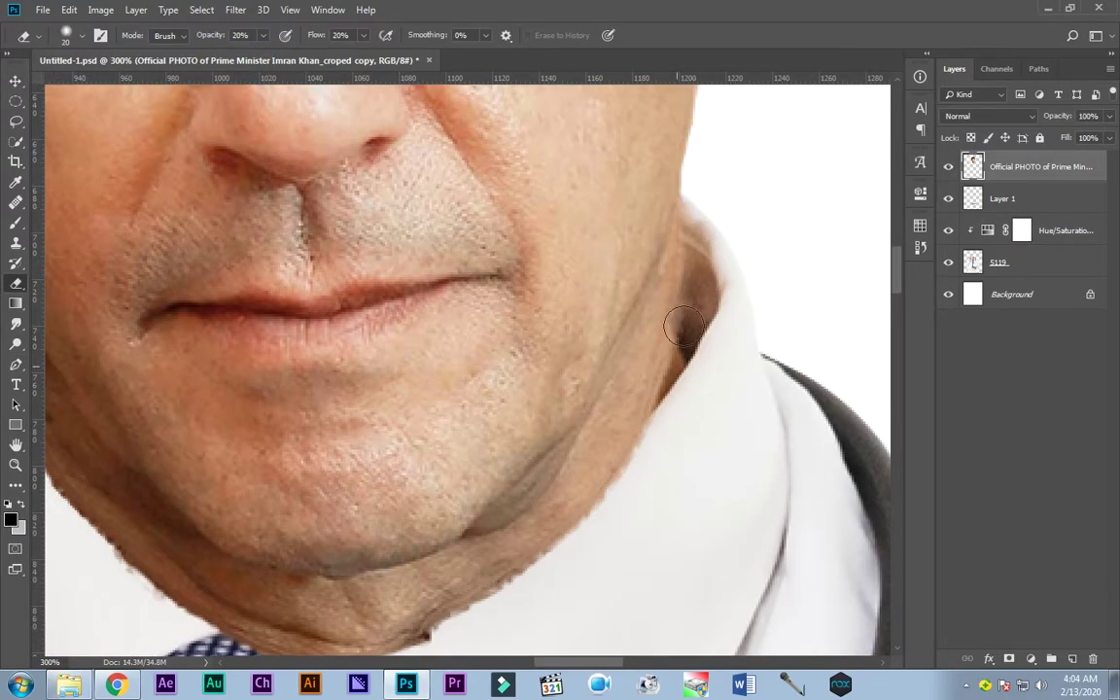
{"action": "scroll", "coordinate": [681, 341], "scroll_direction": "down", "scroll_amount": 3}
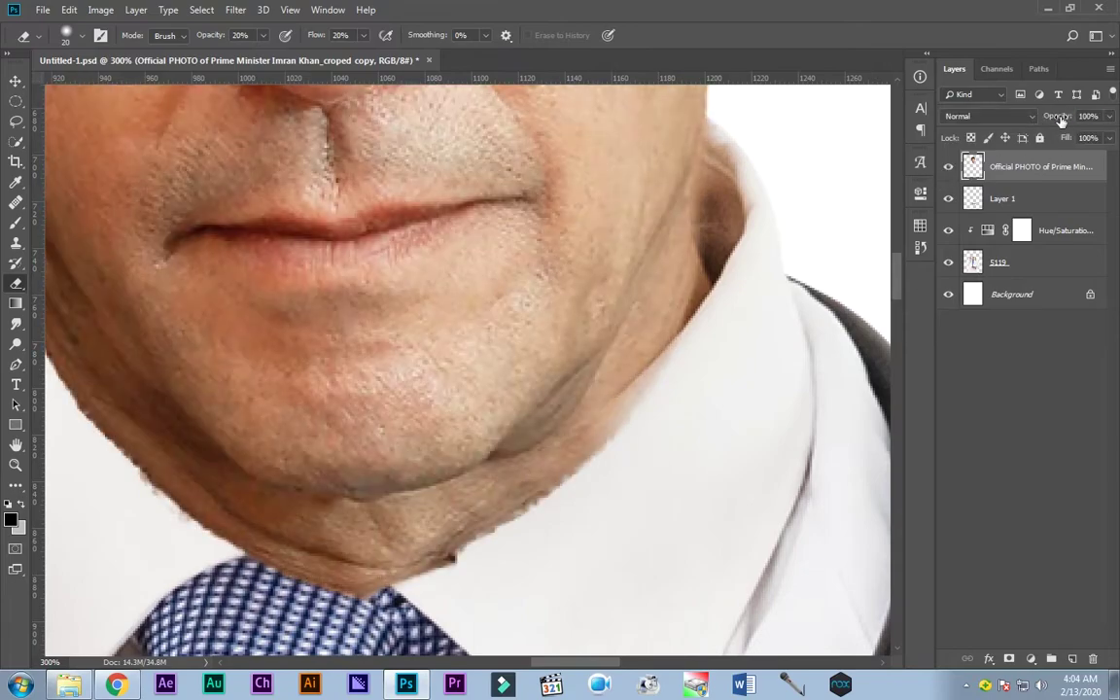
{"action": "scroll", "coordinate": [672, 252], "scroll_direction": "up", "scroll_amount": 2}
{"action": "scroll", "coordinate": [672, 252], "scroll_direction": "down", "scroll_amount": 2}
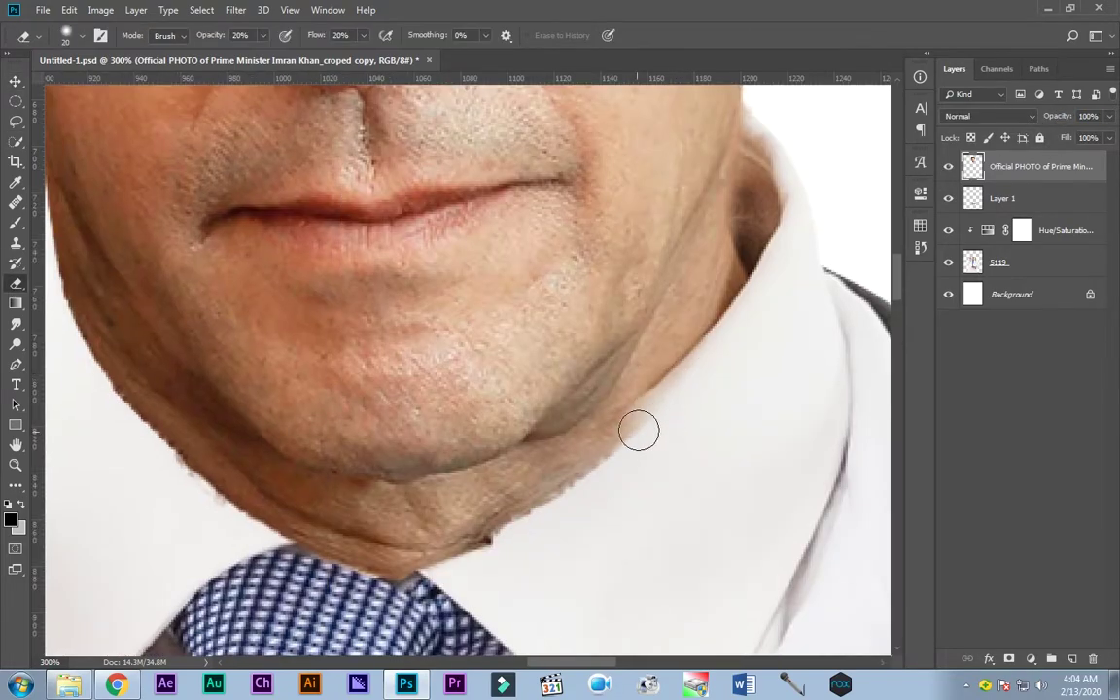
{"action": "scroll", "coordinate": [556, 476], "scroll_direction": "down", "scroll_amount": 2}
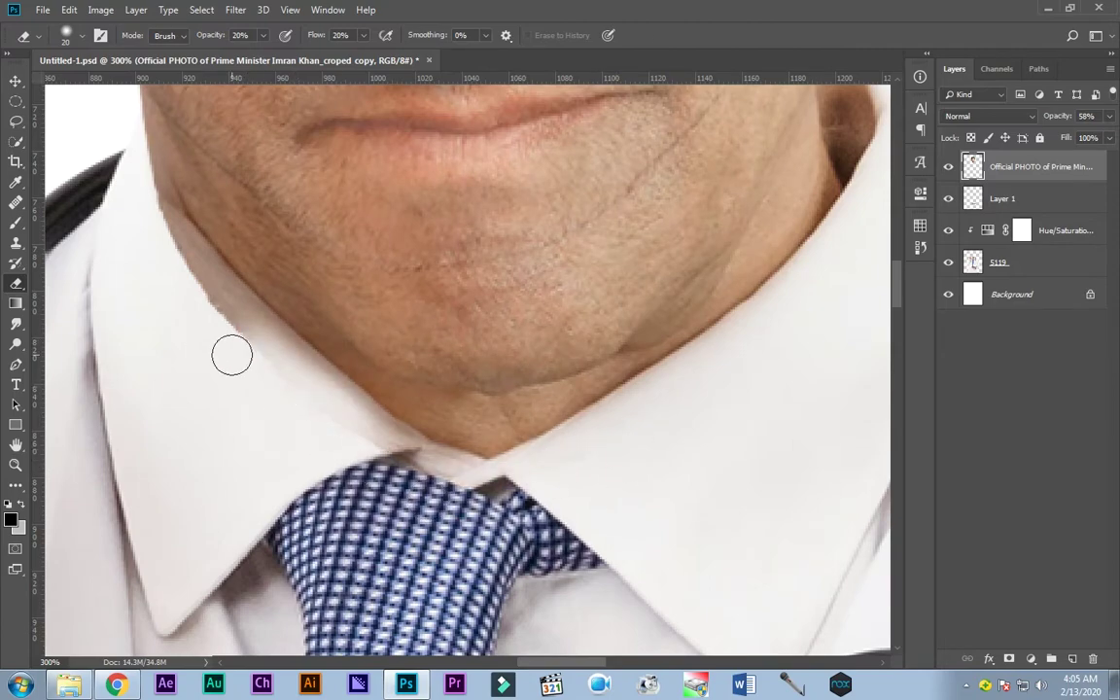
{"action": "scroll", "coordinate": [317, 480], "scroll_direction": "up", "scroll_amount": 3}
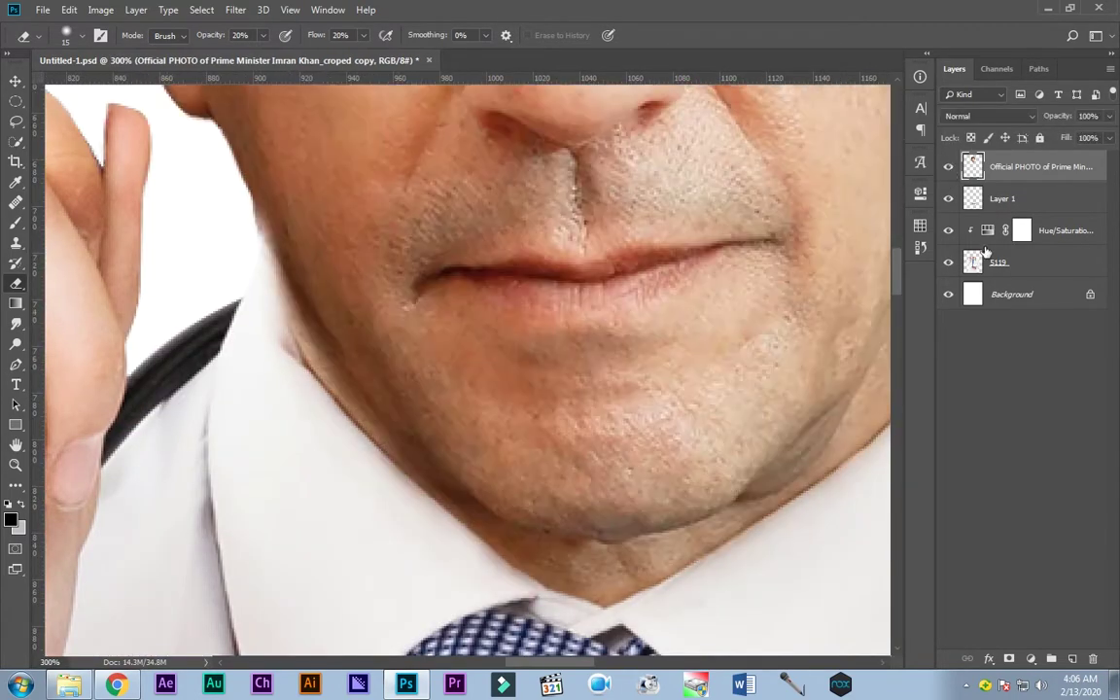
- Select the doctor photo layer and reset the eraser to 100% opacity and flow
{"action": "left_click", "coordinate": [987, 250]}
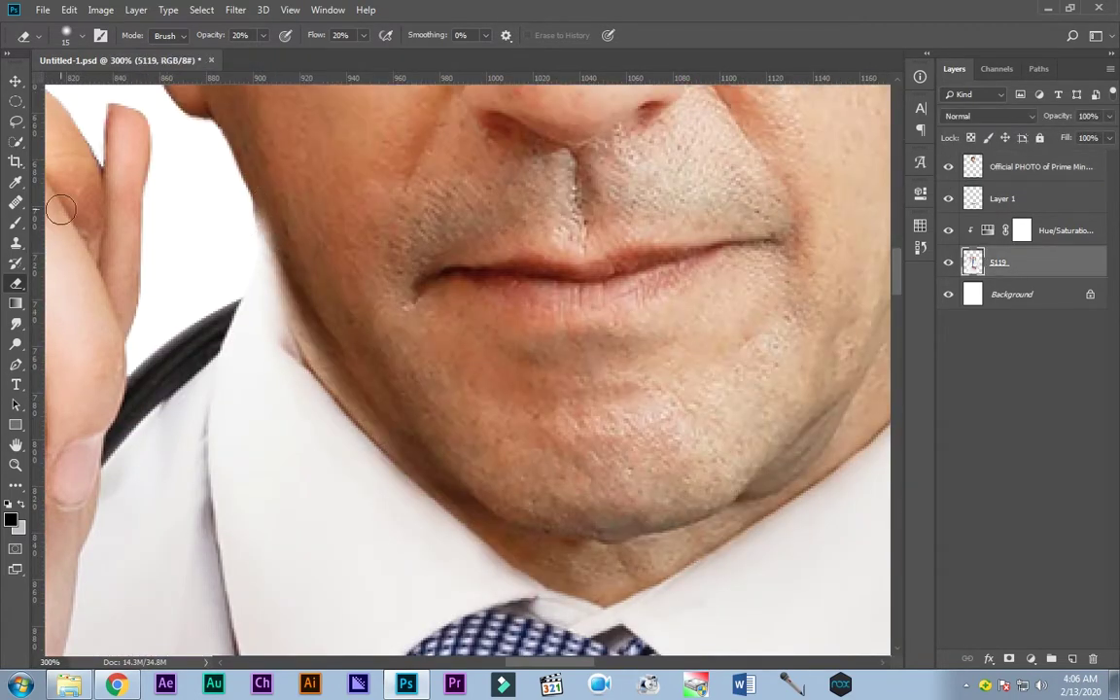
{"action": "right_click", "coordinate": [642, 222]}
{"action": "key", "text": "Escape"}
{"action": "key", "text": "alt+bracketright"}
{"action": "key", "text": "alt+bracketright"}
{"action": "key", "text": "alt+bracketright"}
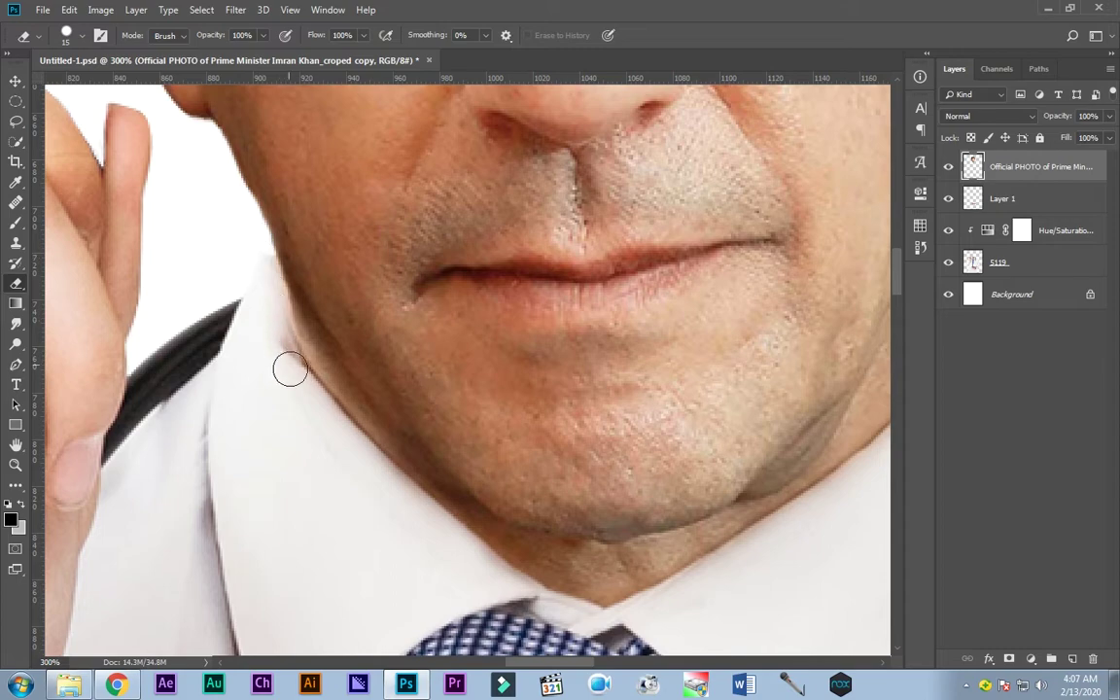
- Fit the image in view, cancel a head transform, and trace the forceps outline with the Pen
{"action": "key", "text": "ctrl+0"}
{"action": "key", "text": "v"}
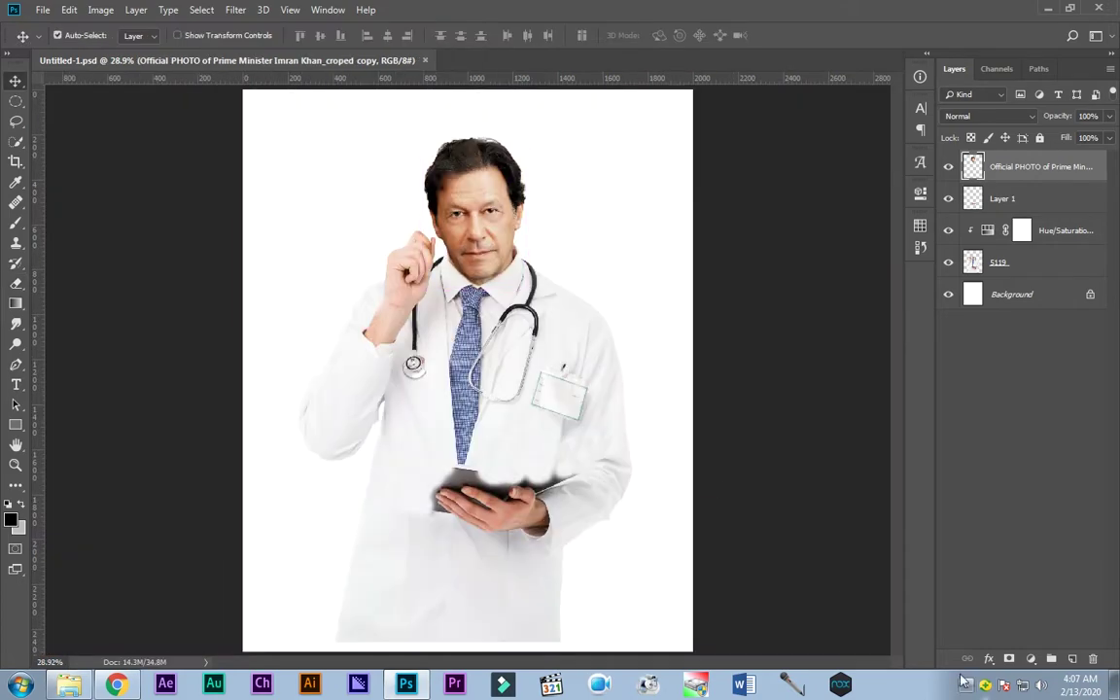
{"action": "key", "text": "ctrl+t"}
{"action": "key", "text": "Return"}
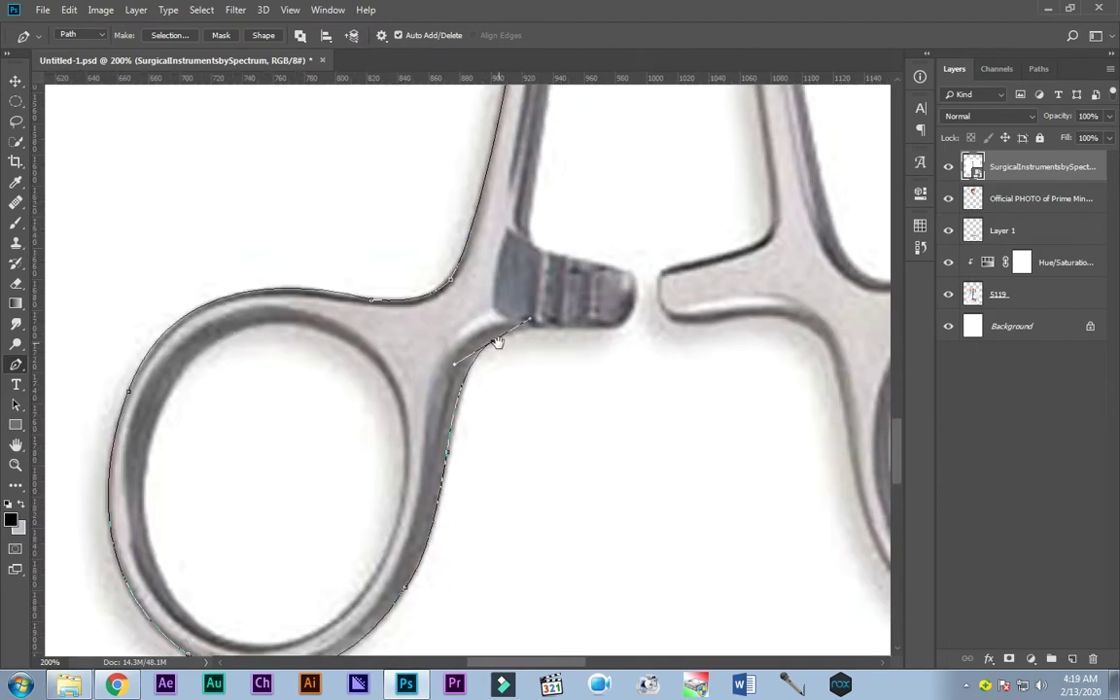
{"action": "left_click_drag", "start_coordinate": [518, 385], "coordinate": [462, 359]}
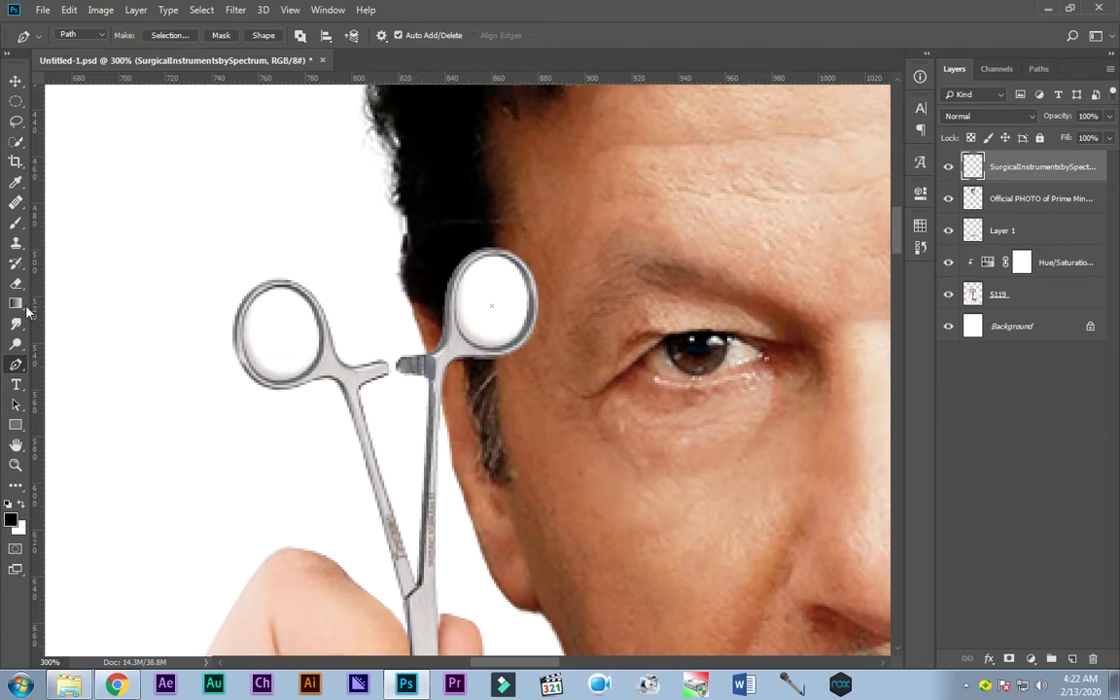
- Erase the forceps' finger-ring centres and reposition the forceps in the raised hand
{"action": "left_click", "coordinate": [16, 283]}
{"action": "scroll", "coordinate": [486, 291], "scroll_direction": "up", "scroll_amount": 3}
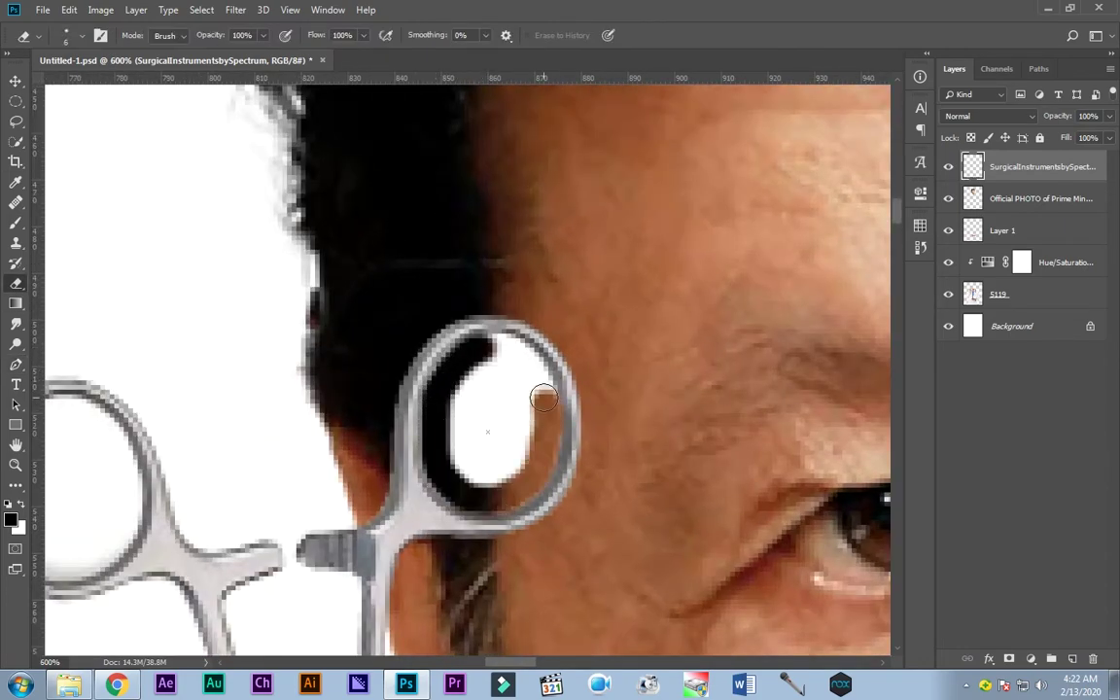
{"action": "key", "text": "v"}
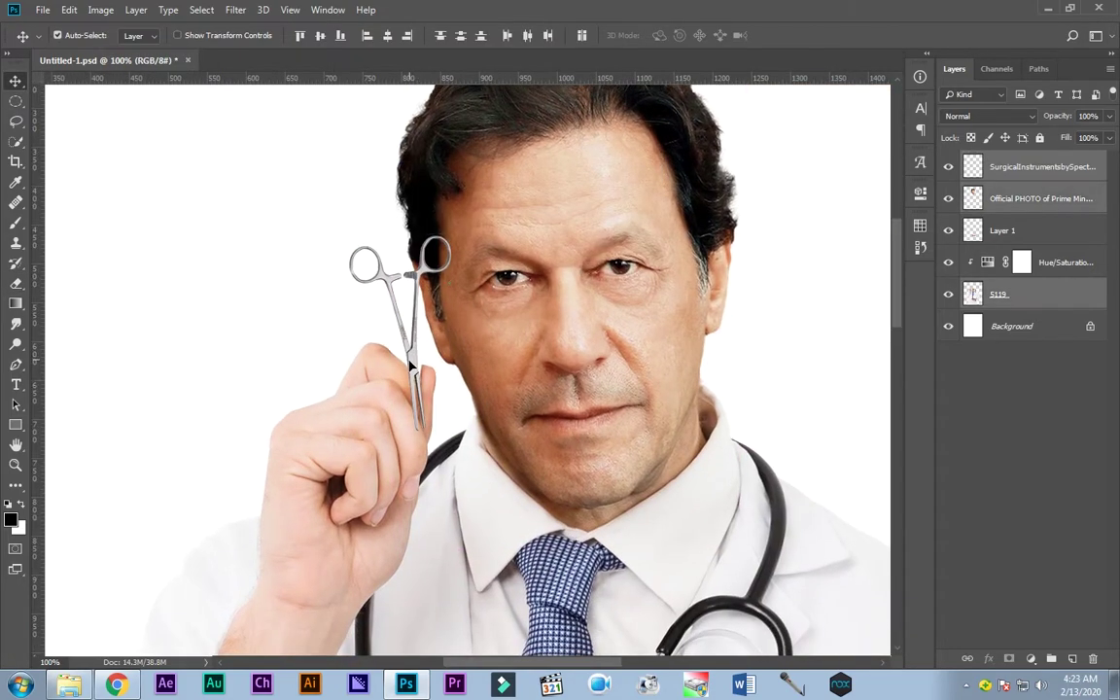
{"action": "left_click_drag", "start_coordinate": [410, 363], "coordinate": [395, 313]}
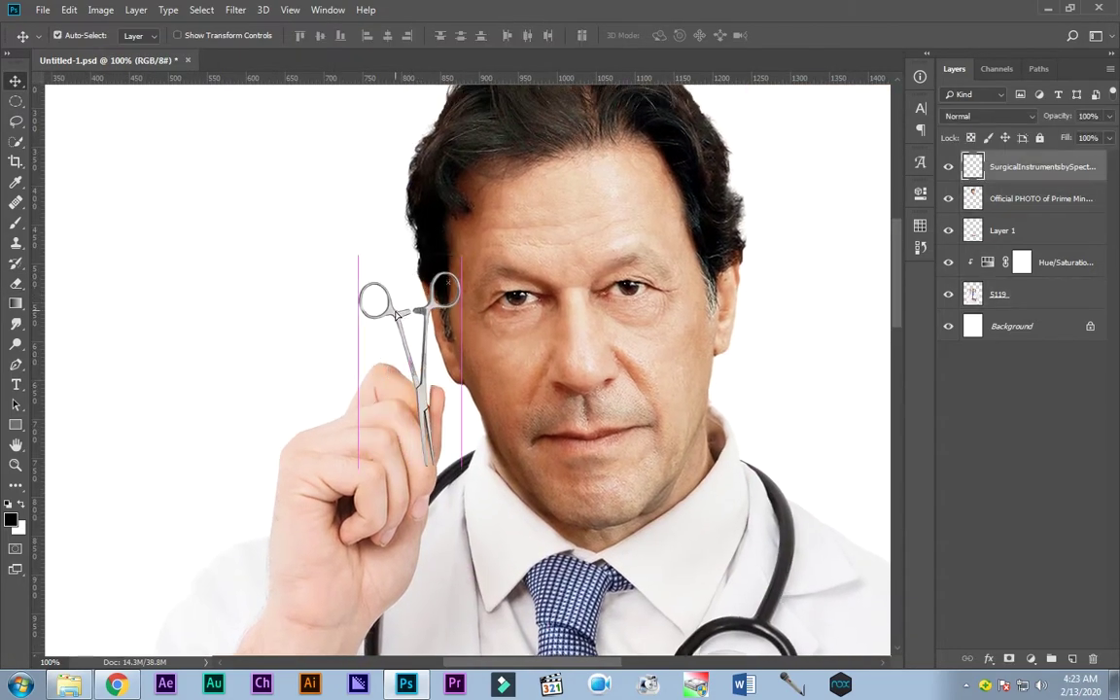
- Lower the forceps layer to 42% opacity and erase the part overlapping the thumb
{"action": "scroll", "coordinate": [420, 360], "scroll_direction": "up", "scroll_amount": 2, "text": "alt"}
{"action": "scroll", "coordinate": [418, 357], "scroll_direction": "up", "scroll_amount": 2, "text": "alt"}
{"action": "key", "text": "4"}
{"action": "key", "text": "2"}
{"action": "key", "text": "e"}
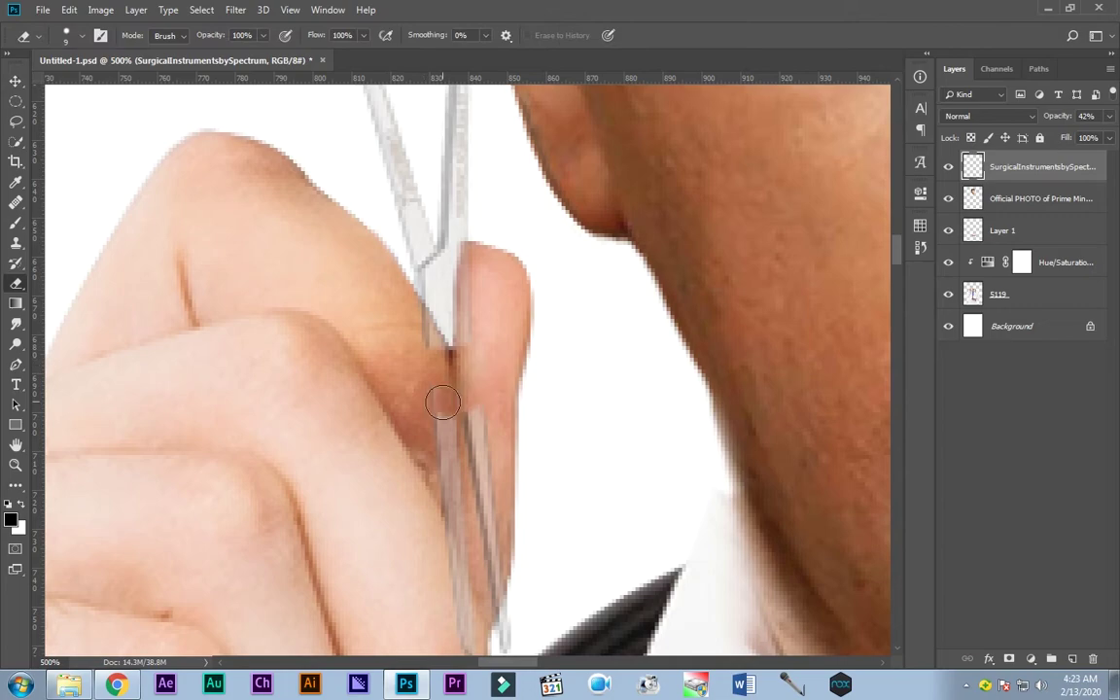
{"action": "scroll", "coordinate": [417, 358], "scroll_direction": "up", "scroll_amount": 2, "text": "alt"}
{"action": "scroll", "coordinate": [408, 446], "scroll_direction": "up", "scroll_amount": 1, "text": "alt"}
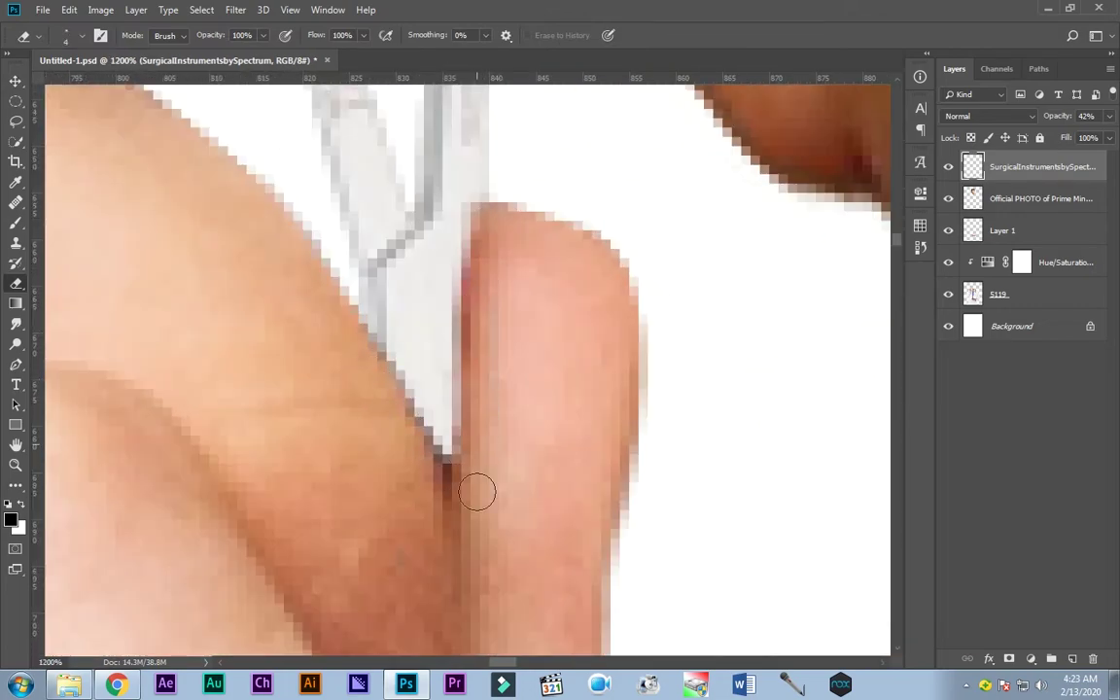
{"action": "scroll", "coordinate": [475, 486], "scroll_direction": "down", "scroll_amount": 3, "text": "alt"}
{"action": "left_click_drag", "start_coordinate": [1110, 116], "coordinate": [1115, 110]}
- Fit the image in view and try twice to Free Transform the forceps, dismissing the errors
{"action": "key", "text": "ctrl+0"}
{"action": "key", "text": "v"}
{"action": "key", "text": "ctrl+t"}
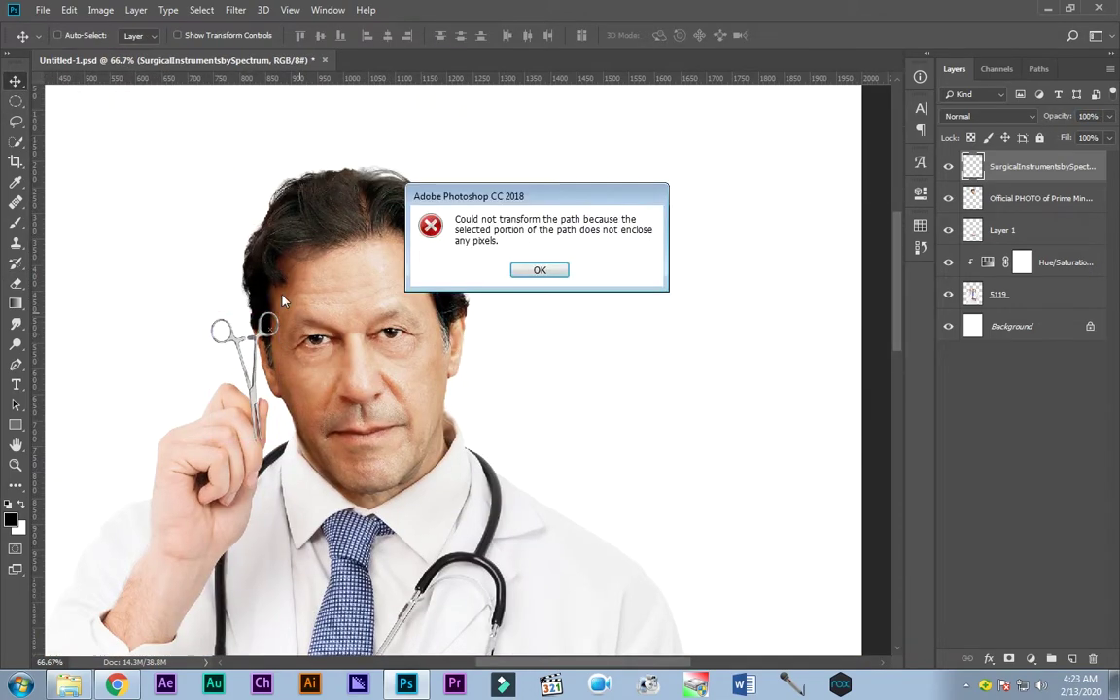
{"action": "left_click", "coordinate": [472, 270]}
{"action": "key", "text": "ctrl+t"}
{"action": "left_click", "coordinate": [542, 277]}
- Retry transforming the forceps, clear the error messages, and fit the whole image in view
{"action": "scroll", "coordinate": [540, 280], "scroll_direction": "down", "scroll_amount": 3, "text": "alt"}
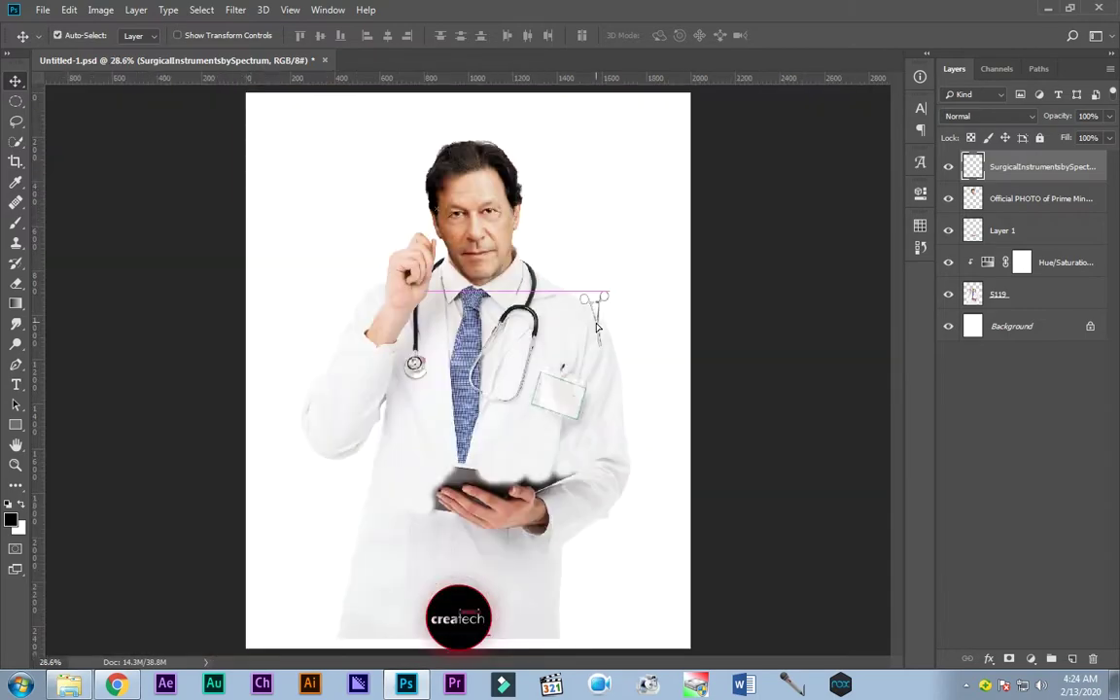
{"action": "scroll", "coordinate": [584, 292], "scroll_direction": "up", "scroll_amount": 4, "text": "alt"}
{"action": "left_click_drag", "start_coordinate": [636, 263], "coordinate": [334, 379]}
{"action": "key", "text": "ctrl+t"}
{"action": "left_click", "coordinate": [540, 269]}
{"action": "left_click", "coordinate": [1031, 170]}
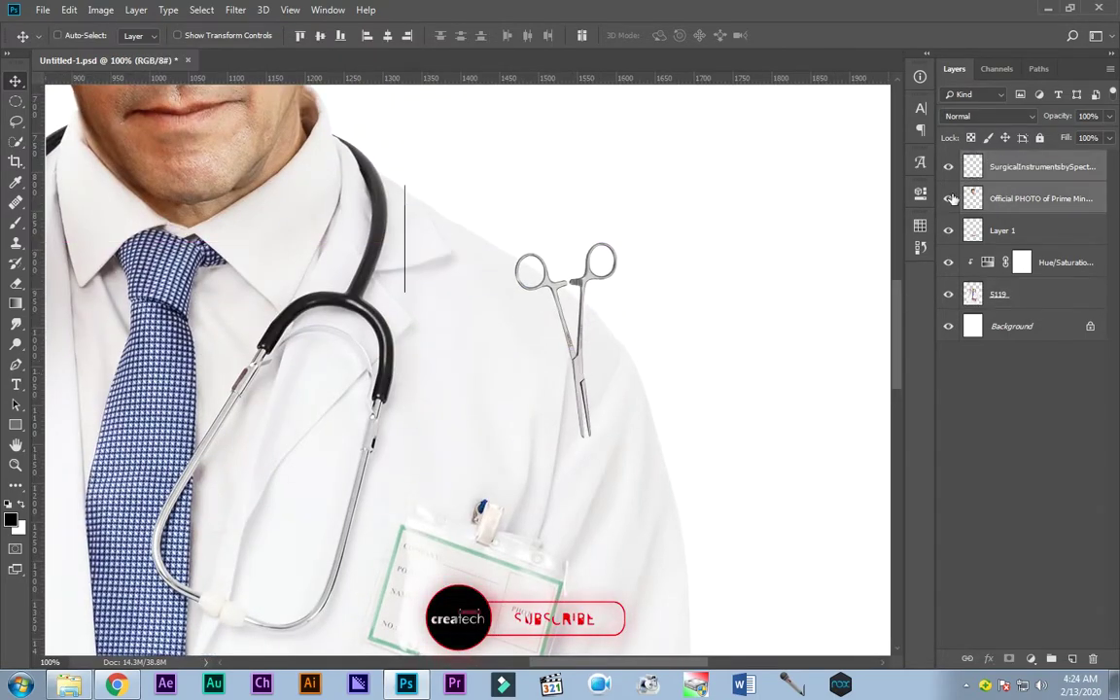
{"action": "key", "text": "ctrl+t"}
{"action": "key", "text": "Return"}
{"action": "left_click", "coordinate": [201, 10]}
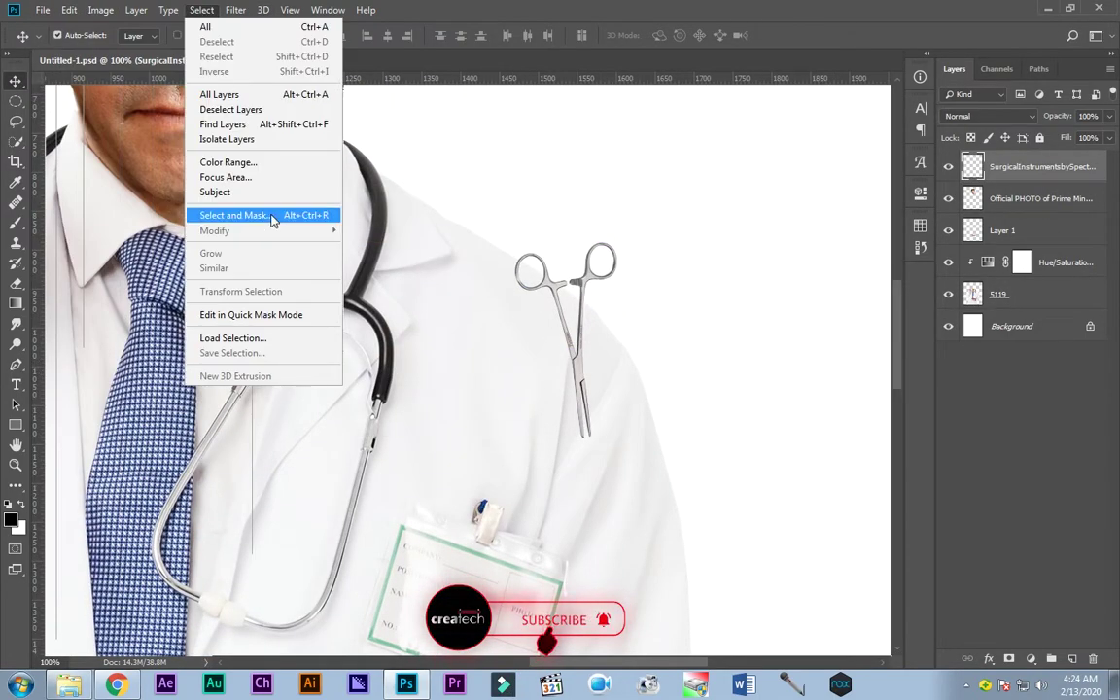
{"action": "key", "text": "Escape"}
{"action": "key", "text": "ctrl+0"}
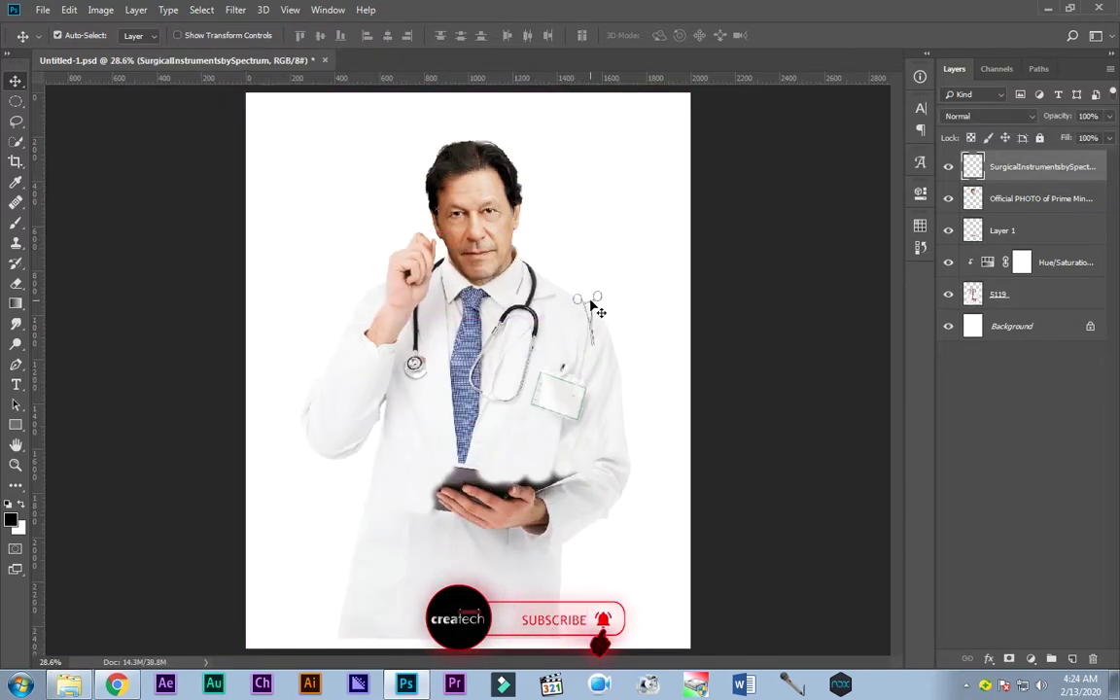
- Move the forceps layer into the doctor's raised hand beside his face
{"action": "left_click_drag", "start_coordinate": [593, 308], "coordinate": [624, 222]}
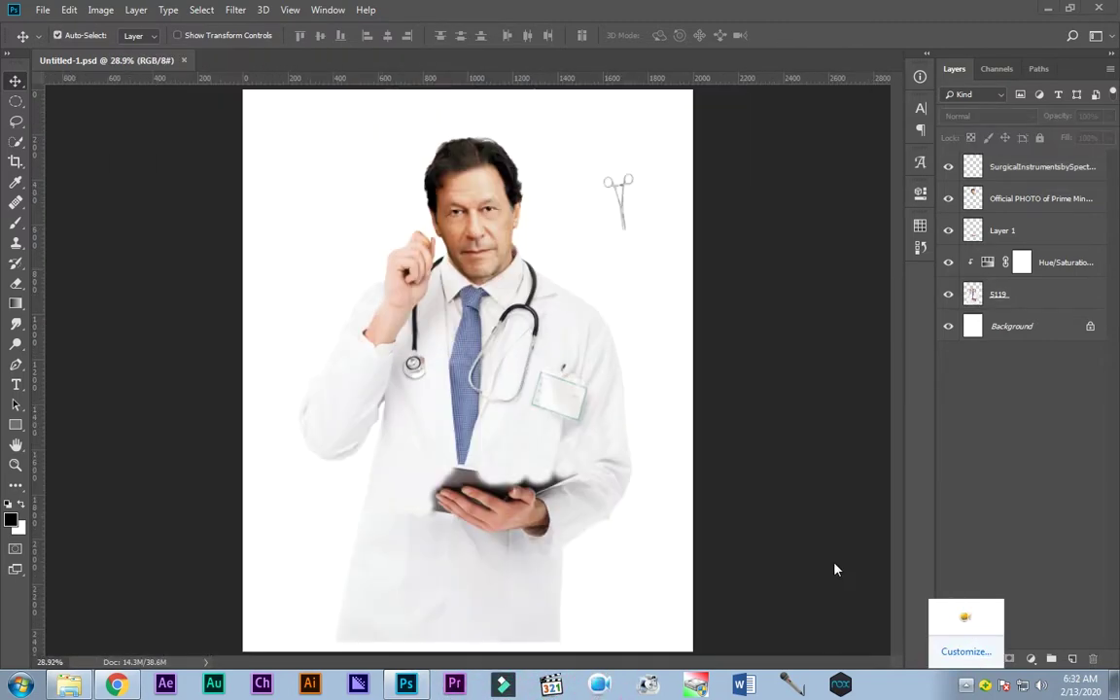
{"action": "key", "text": "Escape"}
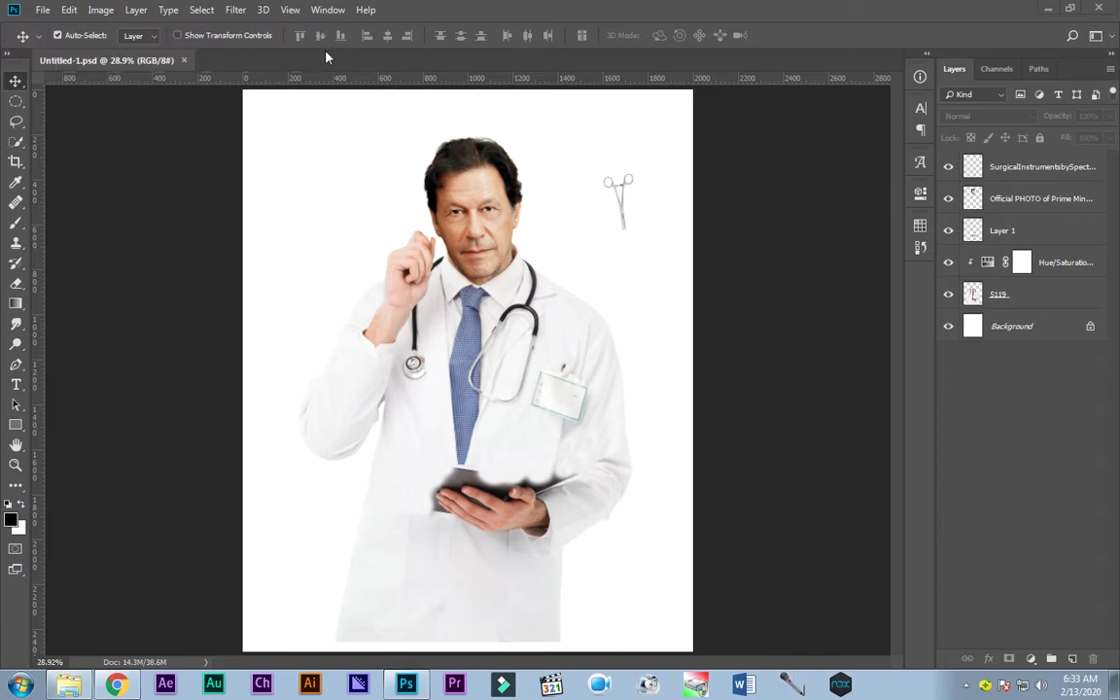
{"action": "left_click", "coordinate": [628, 216]}
{"action": "key", "text": "ctrl+plus"}
{"action": "key", "text": "ctrl+plus"}
{"action": "key", "text": "ctrl+plus"}
{"action": "left_click_drag", "start_coordinate": [628, 222], "coordinate": [308, 304]}
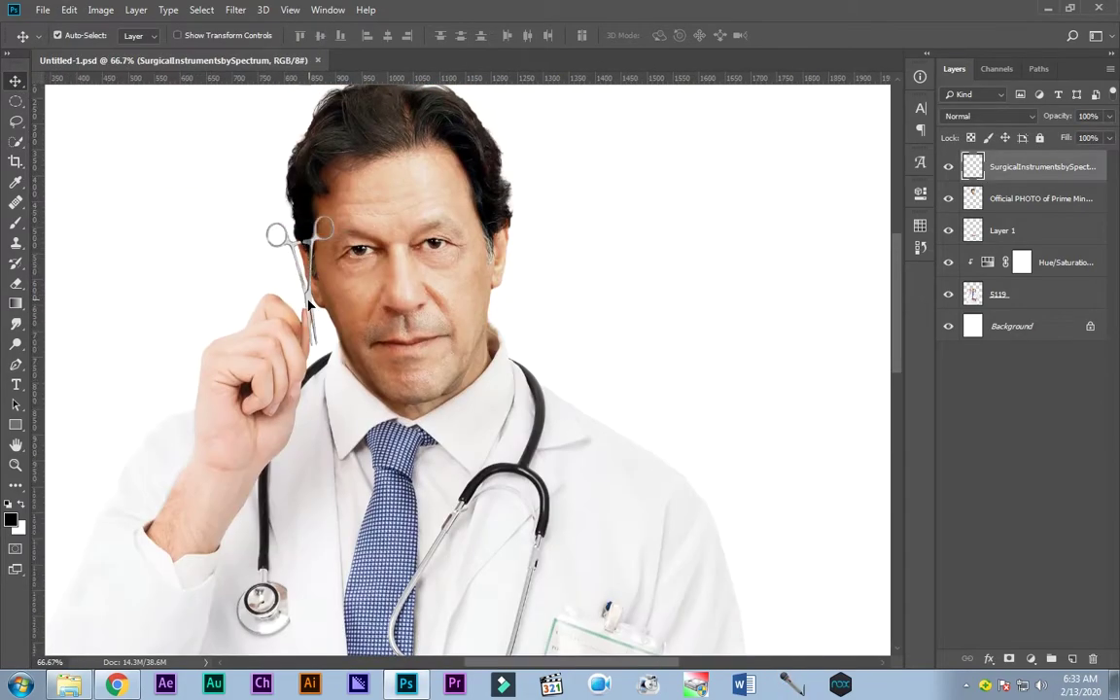
{"action": "key", "text": "ctrl+plus"}
- Check the forceps tip up close and apply a Free Transform to the forceps
{"action": "key", "text": "ctrl+plus"}
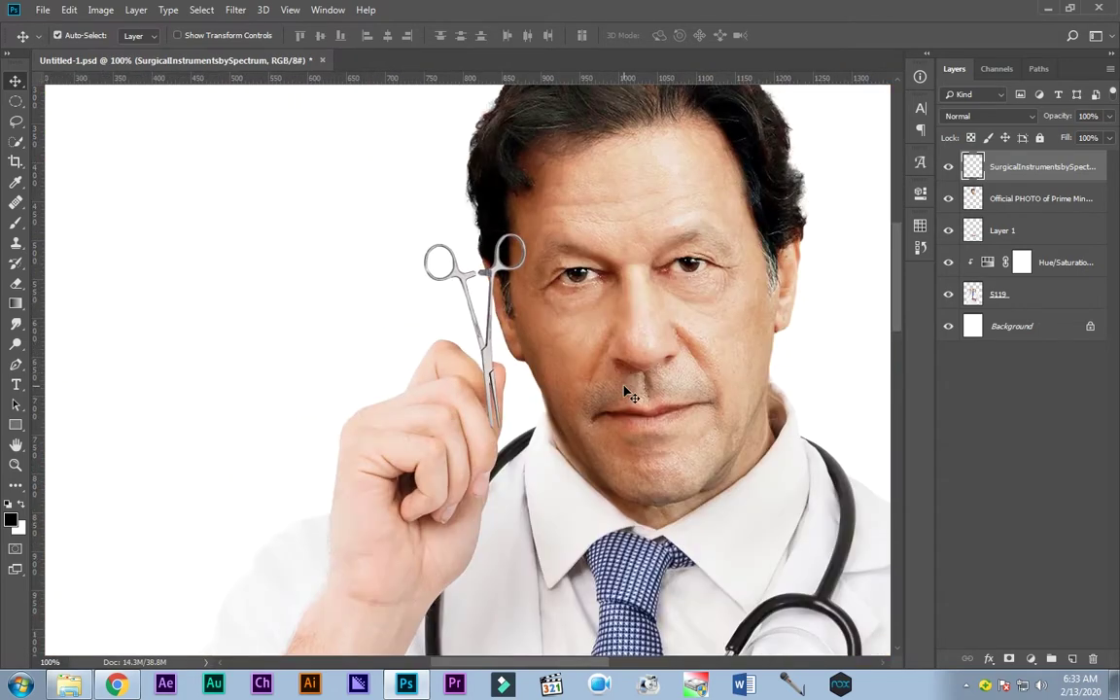
{"action": "key", "text": "e"}
{"action": "key", "text": "ctrl+plus"}
{"action": "left_click_drag", "start_coordinate": [473, 306], "coordinate": [321, 321]}
{"action": "key", "text": "v"}
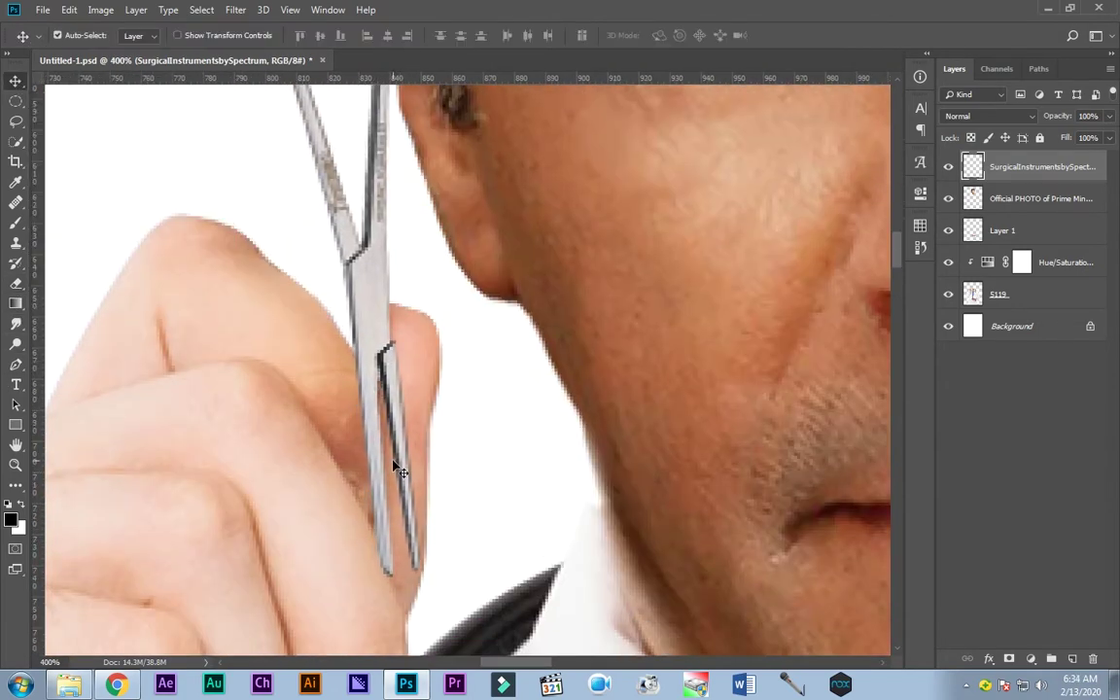
{"action": "key", "text": "ctrl+minus"}
{"action": "key", "text": "ctrl+minus"}
{"action": "key", "text": "ctrl+t"}
{"action": "key", "text": "Return"}
- Erase the forceps behind the thumb at 48% opacity, then restore full opacity
{"action": "key", "text": "4"}
{"action": "key", "text": "8"}
{"action": "key", "text": "e"}
{"action": "key", "text": "ctrl+plus"}
{"action": "key", "text": "ctrl+plus"}
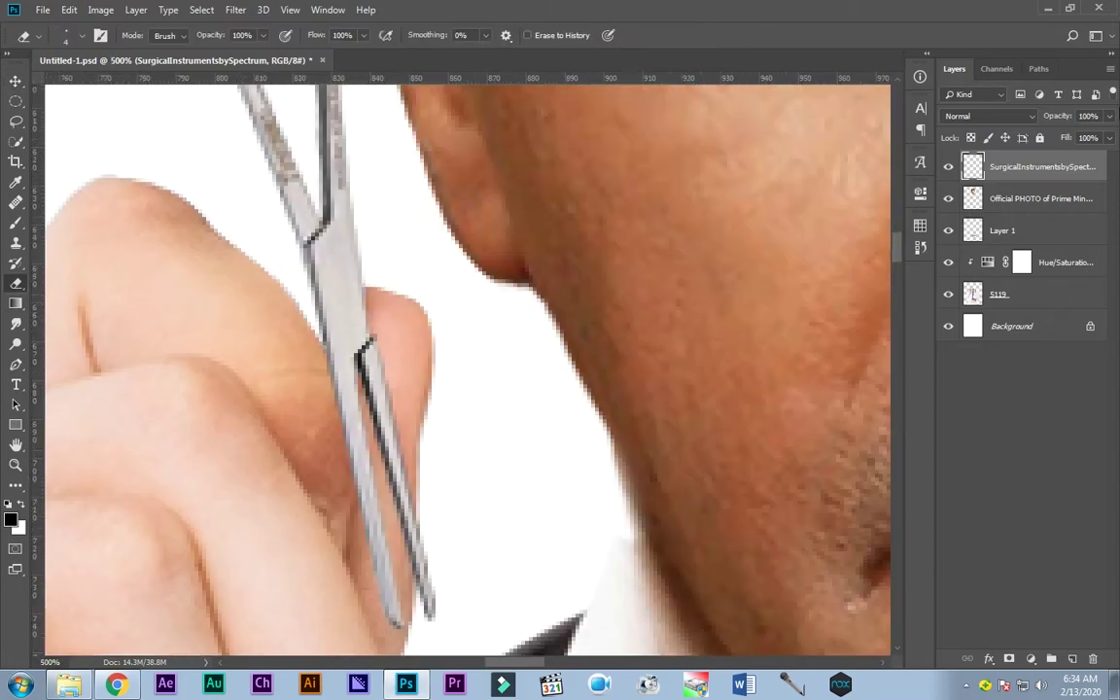
{"action": "key", "text": "ctrl+plus"}
{"action": "key", "text": "ctrl+plus"}
{"action": "key", "text": "ctrl+0"}
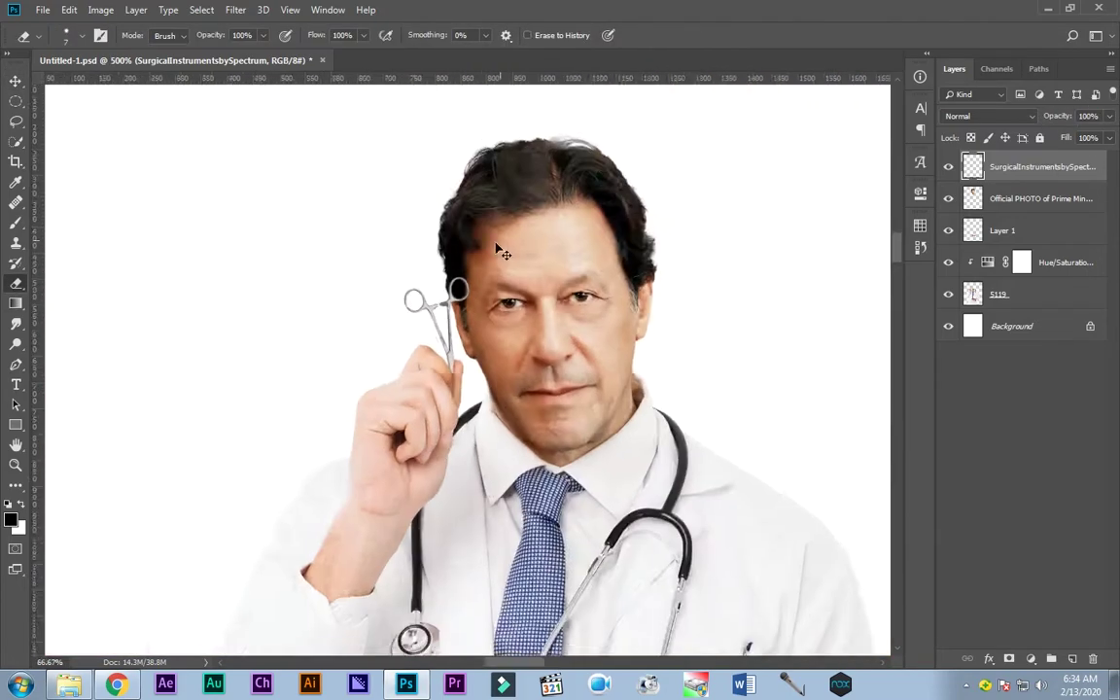
{"action": "key", "text": "v"}
{"action": "key", "text": "0"}
{"action": "key", "text": "ctrl+minus"}
{"action": "left_click", "coordinate": [408, 685]}
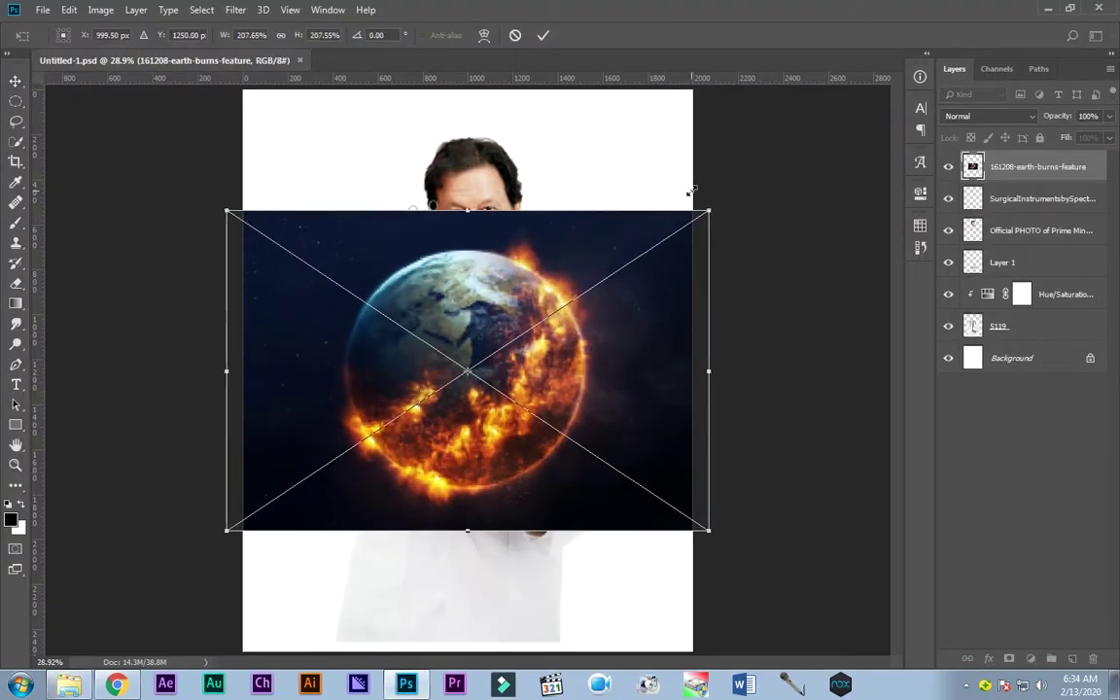
- Place the burning Earth, copy its round globe to a new layer, and shrink it over the doctor
{"action": "key", "text": "Return"}
{"action": "key", "text": "m"}
{"action": "key", "text": "ctrl+plus"}
{"action": "key", "text": "ctrl+plus"}
{"action": "left_click_drag", "start_coordinate": [284, 199], "coordinate": [625, 562]}
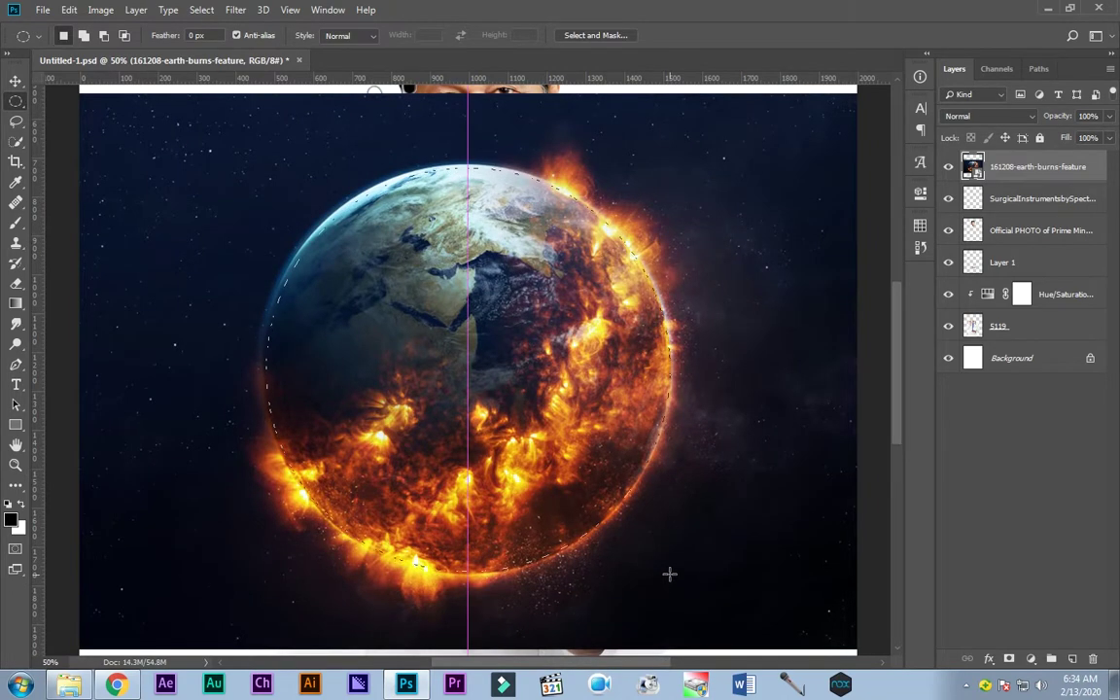
{"action": "key", "text": "ctrl+j"}
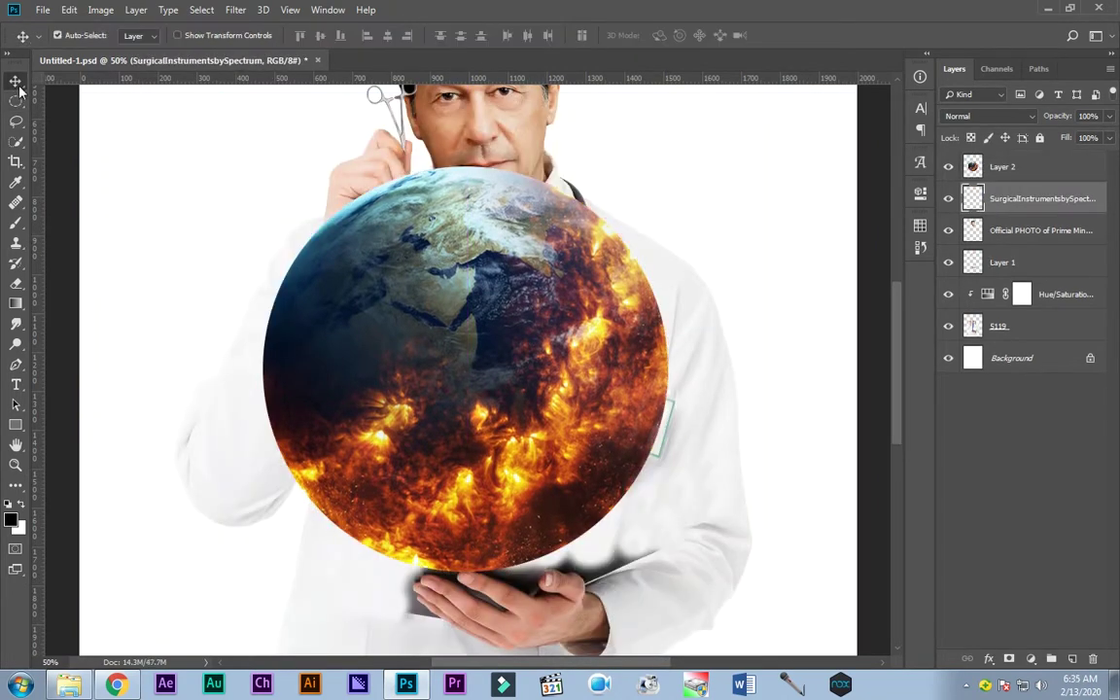
{"action": "key", "text": "ctrl+minus"}
{"action": "key", "text": "ctrl+t"}
{"action": "left_click_drag", "start_coordinate": [622, 583], "coordinate": [550, 496]}
{"action": "key", "text": "Return"}
- Move Layer 1 to the top of the stack and select the 5119 doctor photo layer
{"action": "mouse_move", "coordinate": [1002, 263]}
{"action": "left_mouse_down"}
{"action": "mouse_move", "coordinate": [1001, 160]}
{"action": "mouse_move", "coordinate": [948, 198]}
{"action": "left_mouse_up"}
{"action": "scroll", "coordinate": [496, 525], "scroll_direction": "up", "scroll_amount": 3}
{"action": "left_click", "coordinate": [1002, 326]}
- On layer 5119, clone-stamp and paint white over the coat around the tablet
{"action": "left_click", "coordinate": [16, 222]}
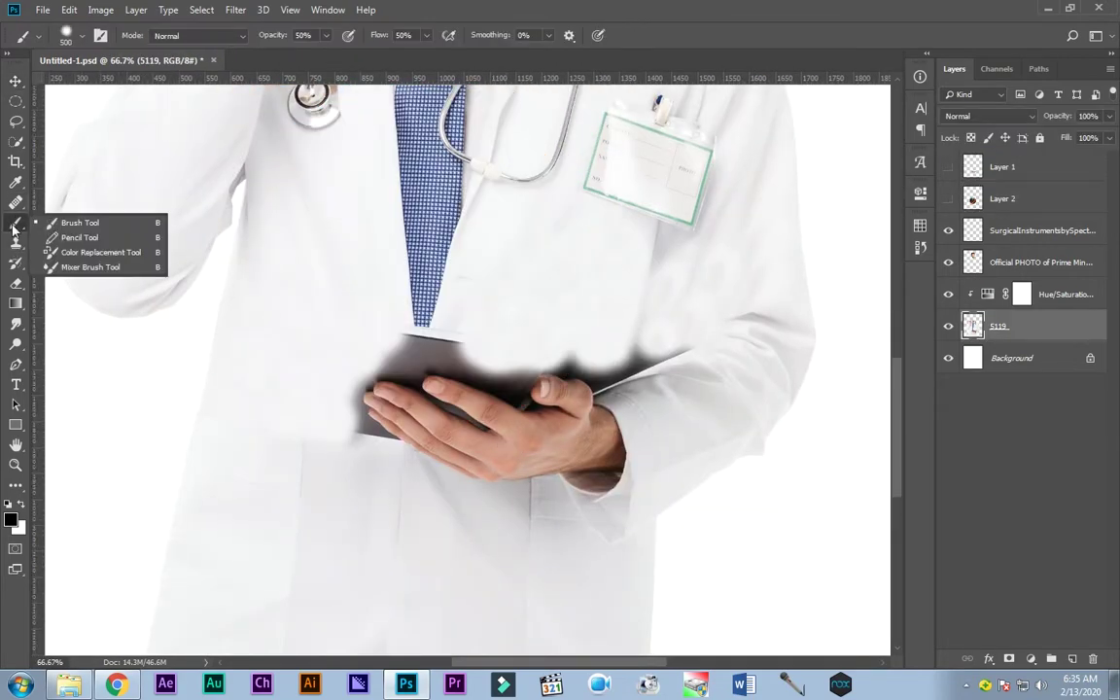
{"action": "left_click", "coordinate": [15, 242]}
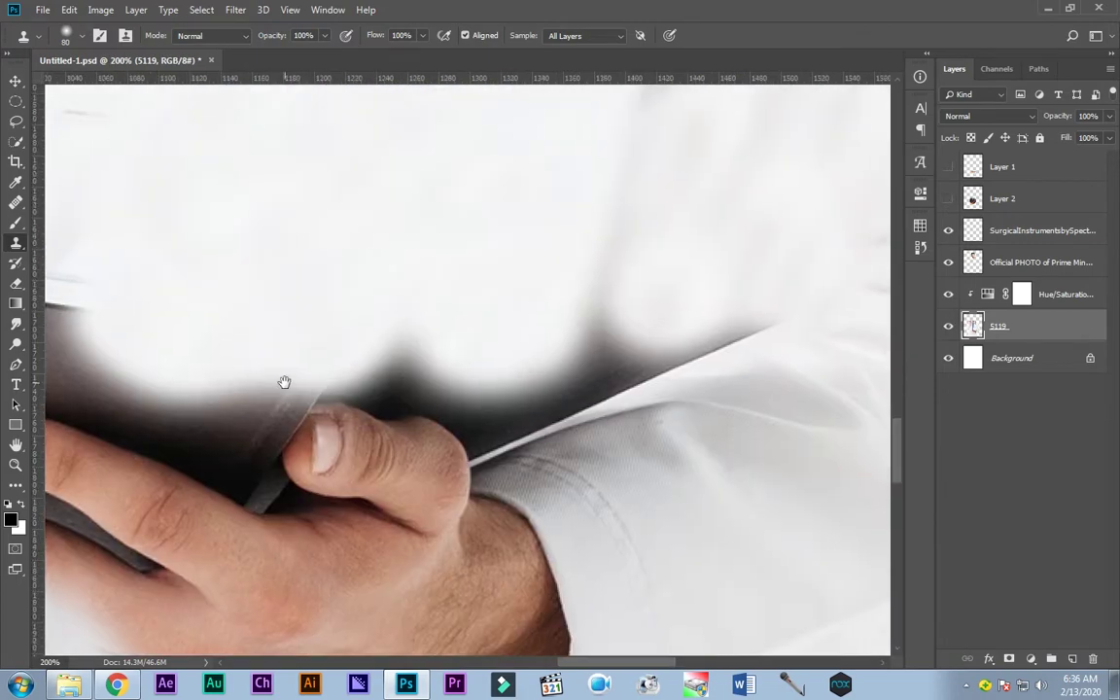
{"action": "mouse_move", "coordinate": [703, 242]}
{"action": "left_mouse_down"}
{"action": "mouse_move", "coordinate": [578, 242]}
{"action": "mouse_move", "coordinate": [481, 383]}
{"action": "left_mouse_up"}
{"action": "left_click", "coordinate": [15, 222]}
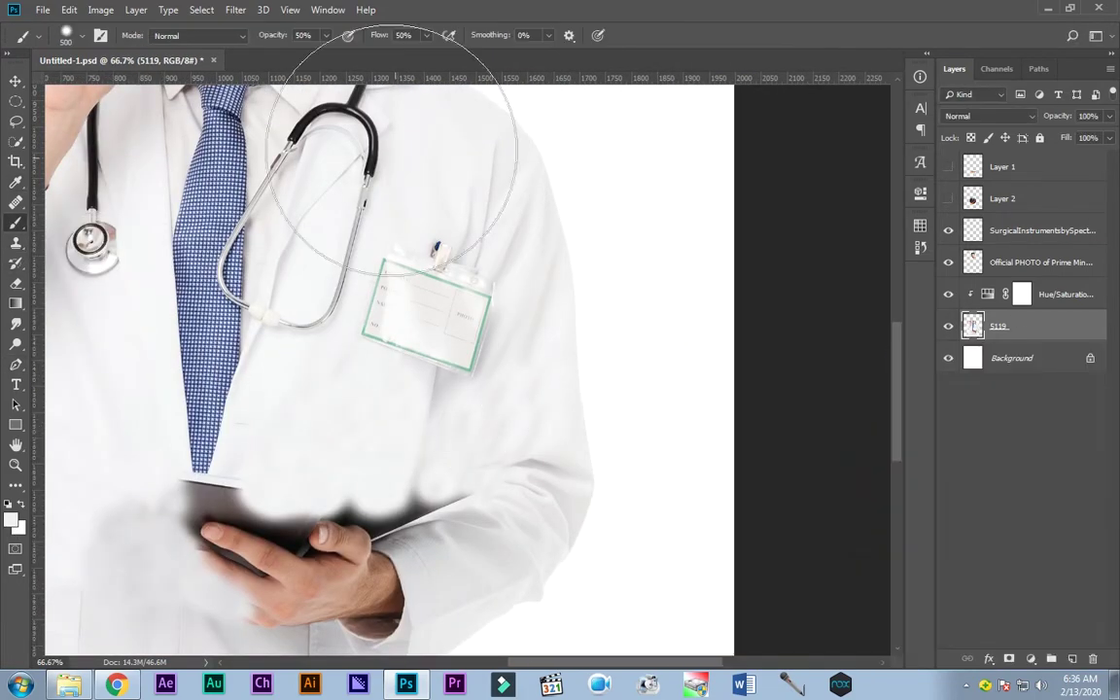
{"action": "key", "text": "x"}
{"action": "key", "text": "ctrl+plus"}
{"action": "left_click_drag", "start_coordinate": [263, 326], "coordinate": [479, 373]}
- Show the globe layer, set the globe into the doctor's lower hand, and save the document
{"action": "left_click", "coordinate": [948, 199]}
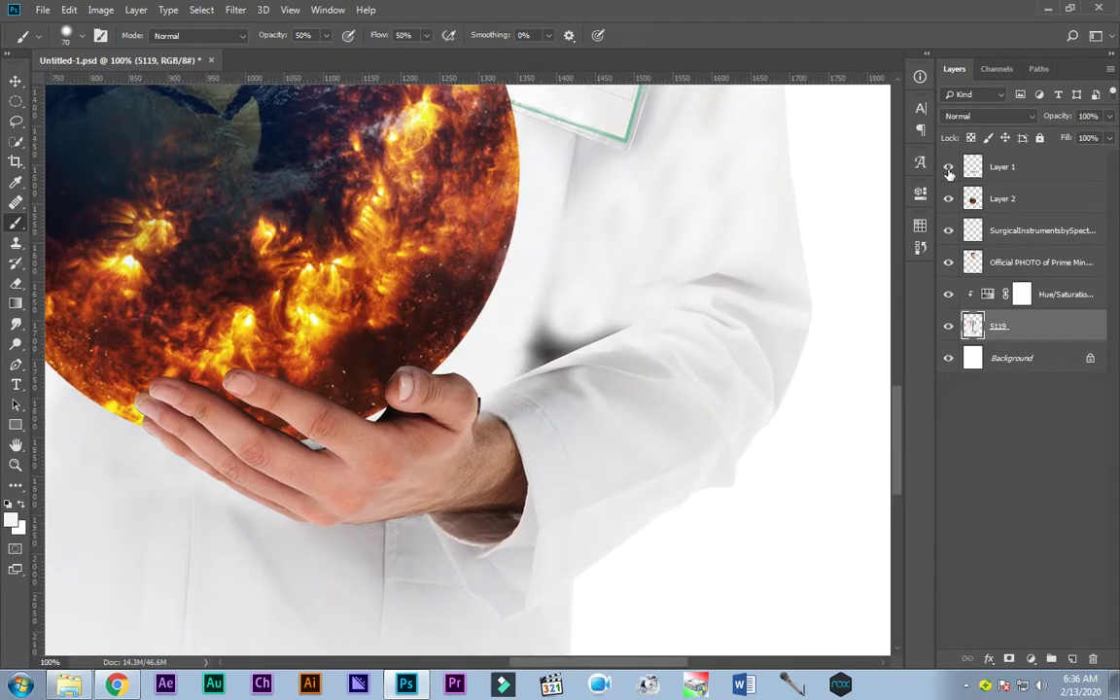
{"action": "key", "text": "ctrl+minus"}
{"action": "key", "text": "ctrl+minus"}
{"action": "key", "text": "ctrl+minus"}
{"action": "key", "text": "ctrl+plus"}
{"action": "key", "text": "ctrl+plus"}
{"action": "left_click", "coordinate": [948, 199]}
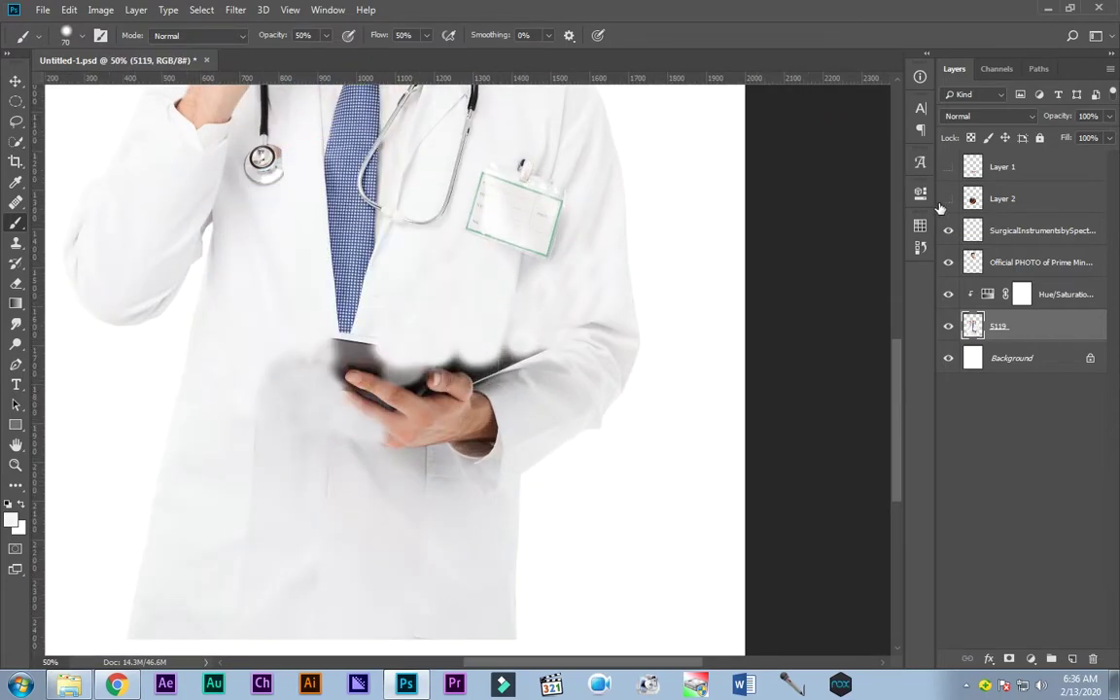
{"action": "left_click", "coordinate": [948, 198]}
{"action": "key", "text": "ctrl+minus"}
{"action": "key", "text": "ctrl+minus"}
{"action": "key", "text": "v"}
{"action": "left_click_drag", "start_coordinate": [457, 336], "coordinate": [465, 413]}
{"action": "key", "text": "ctrl+plus"}
{"action": "key", "text": "ctrl+plus"}
{"action": "key", "text": "ctrl+s"}
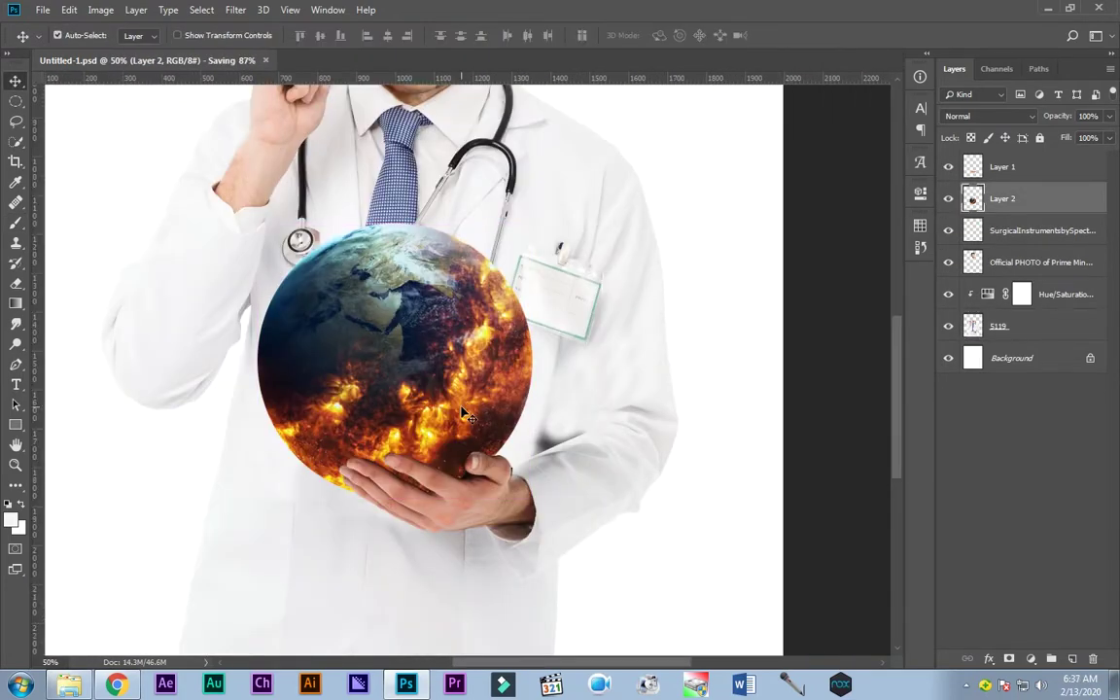
{"action": "key", "text": "ctrl+minus"}
{"action": "key", "text": "ctrl+minus"}
{"action": "key", "text": "ctrl+plus"}
{"action": "key", "text": "ctrl+plus"}
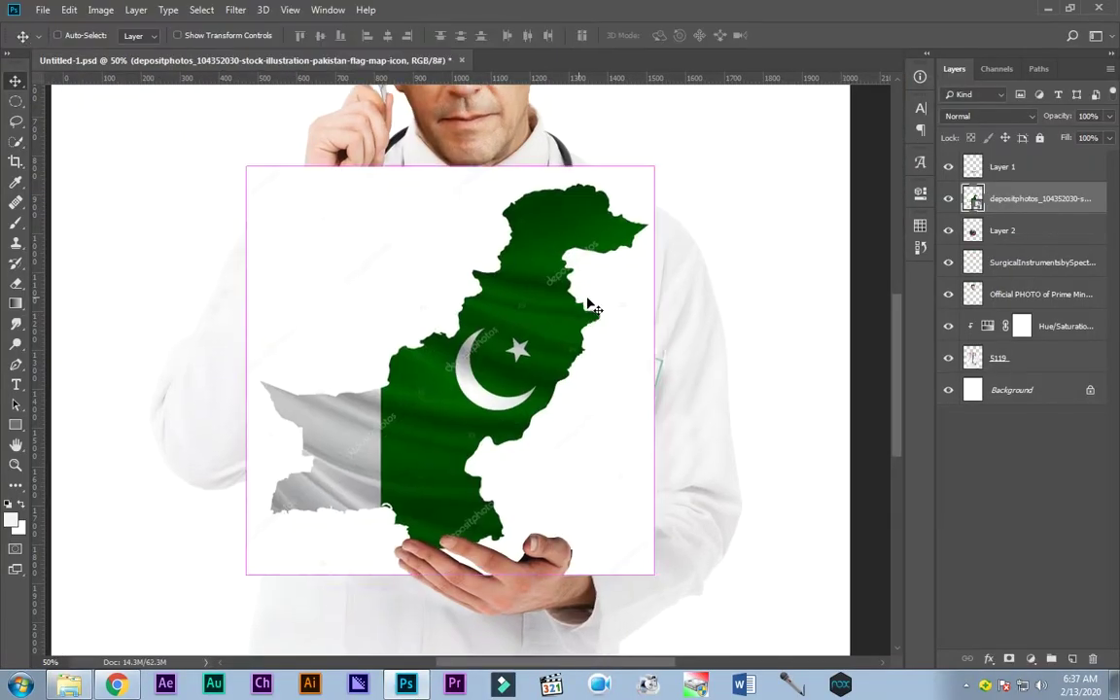
- Commit the placed flag map and set up the Healing Brush with dark green
{"action": "key", "text": "Return"}
{"action": "left_click", "coordinate": [16, 202]}
{"action": "left_click", "coordinate": [58, 236]}
{"action": "key", "text": "ctrl+plus"}
{"action": "key", "text": "ctrl+plus"}
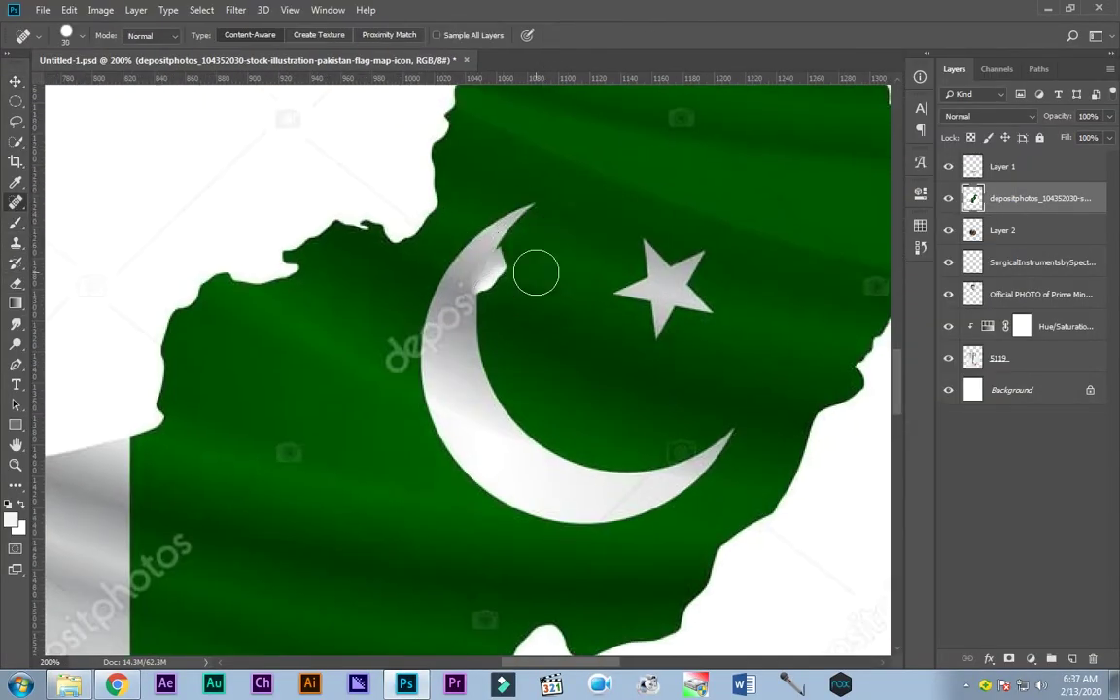
{"action": "left_click", "coordinate": [12, 520]}
{"action": "left_click", "coordinate": [1060, 390]}
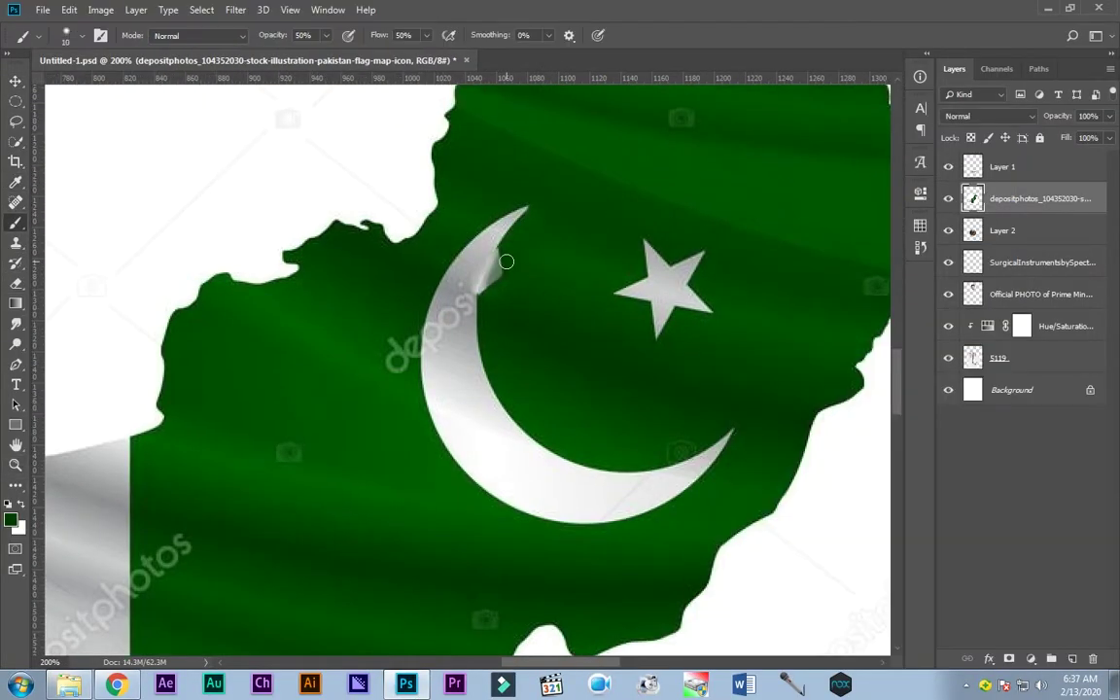
- Heal the watermark off the flag's crescent and zoom back out
{"action": "scroll", "coordinate": [350, 336], "scroll_direction": "down", "scroll_amount": 5}
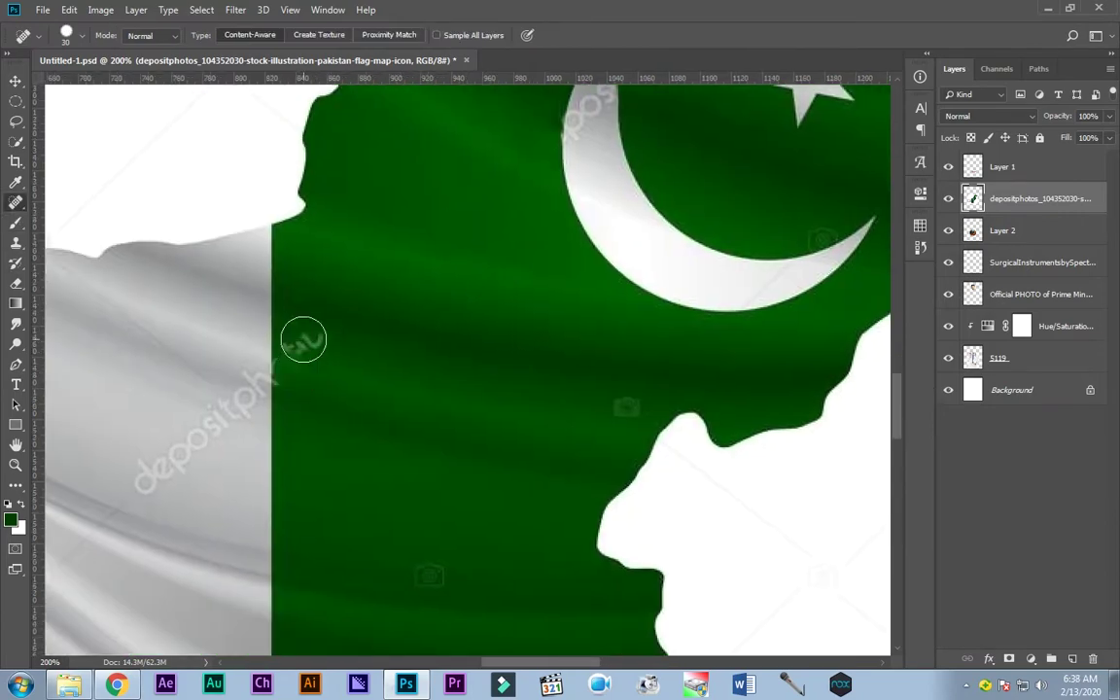
{"action": "scroll", "coordinate": [296, 311], "scroll_direction": "left", "scroll_amount": 4}
{"action": "scroll", "coordinate": [389, 389], "scroll_direction": "down", "scroll_amount": 2}
{"action": "scroll", "coordinate": [676, 481], "scroll_direction": "up", "scroll_amount": 5}
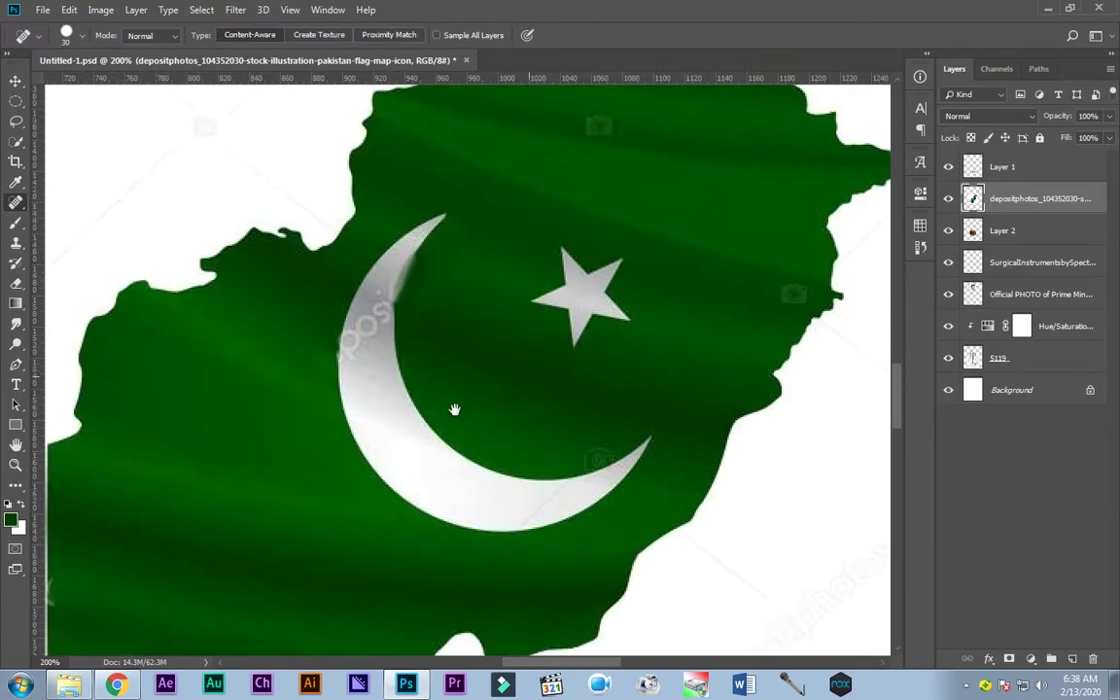
{"action": "scroll", "coordinate": [455, 405], "scroll_direction": "up", "scroll_amount": 3}
{"action": "scroll", "coordinate": [570, 283], "scroll_direction": "up", "scroll_amount": 3}
{"action": "scroll", "coordinate": [420, 295], "scroll_direction": "down", "scroll_amount": 2}
{"action": "left_click_drag", "start_coordinate": [146, 525], "coordinate": [136, 591]}
{"action": "key", "text": "ctrl+minus"}
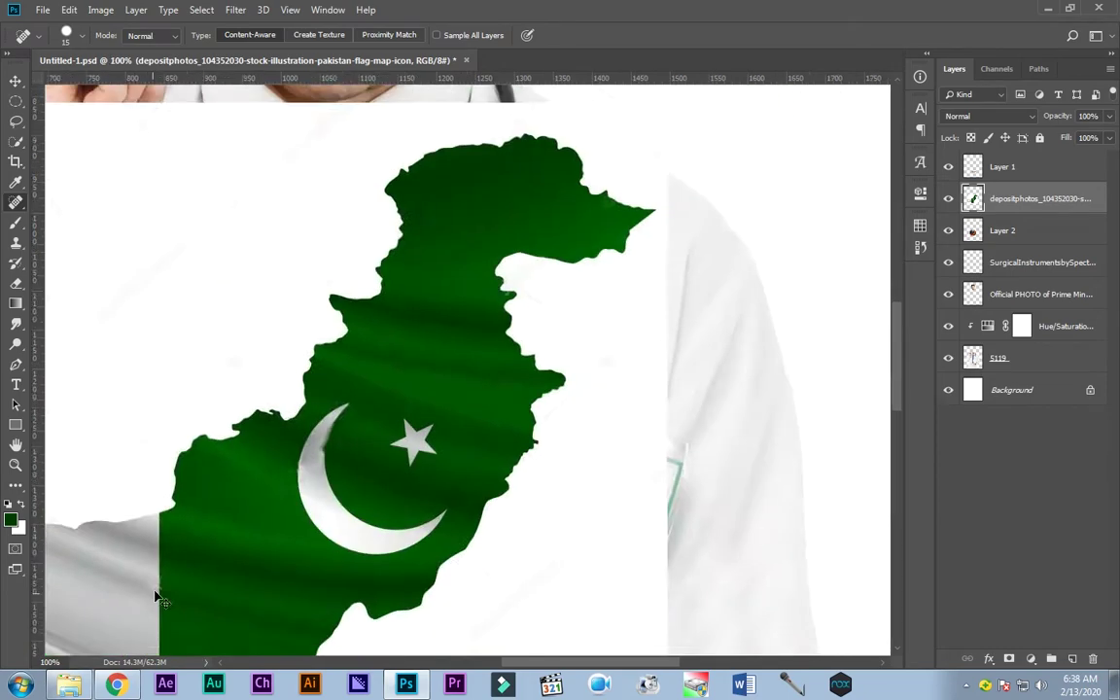
{"action": "key", "text": "v"}
{"action": "key", "text": "ctrl+minus"}
{"action": "key", "text": "ctrl+minus"}
- Copy the map to a new layer and shrink it to about 41% over the globe
{"action": "key", "text": "ctrl+j"}
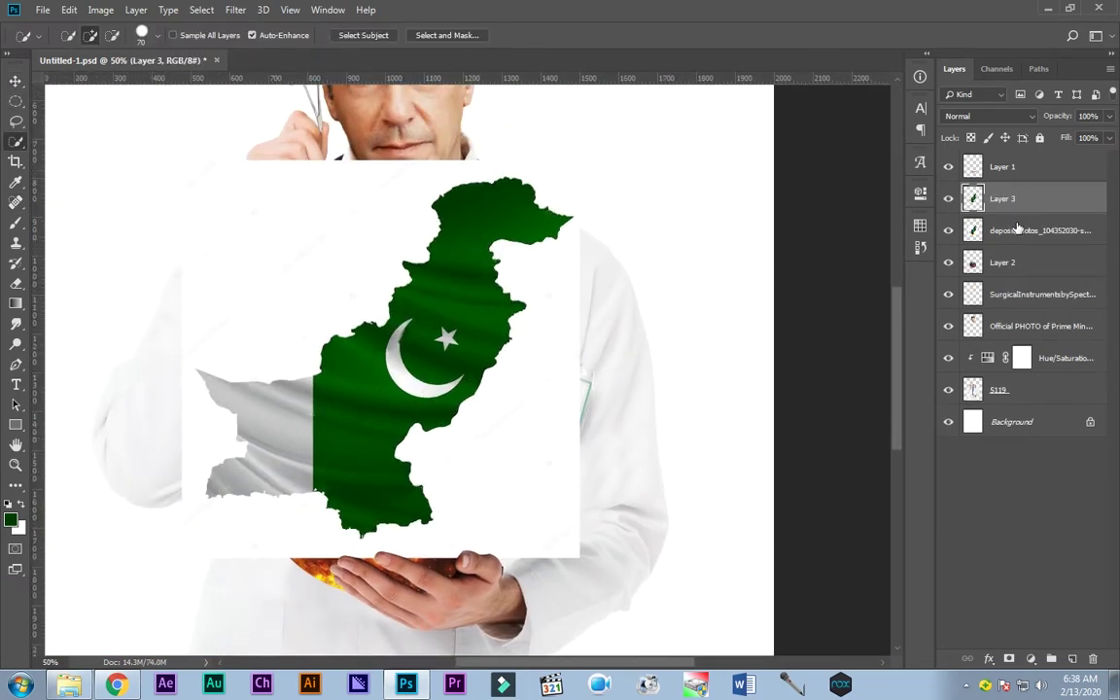
{"action": "key", "text": "ctrl+t"}
{"action": "left_click_drag", "start_coordinate": [199, 176], "coordinate": [273, 312]}
{"action": "left_click_drag", "start_coordinate": [272, 538], "coordinate": [309, 476]}
{"action": "key", "text": "Return"}
{"action": "key", "text": "ctrl+plus"}
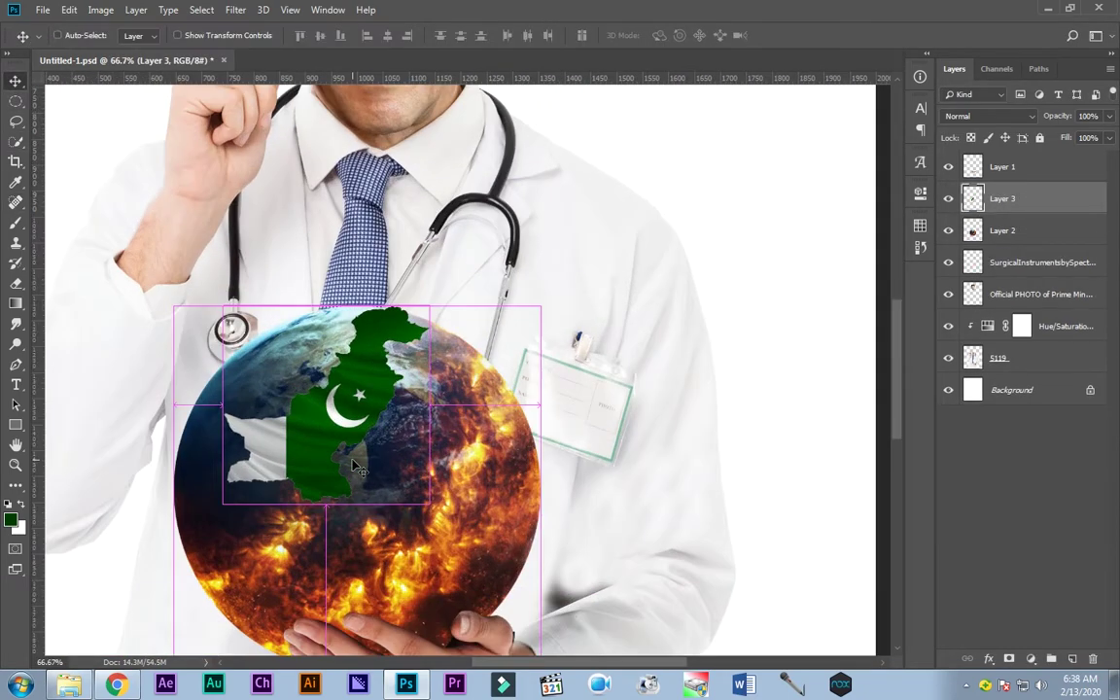
{"action": "scroll", "coordinate": [961, 118], "scroll_direction": "down", "scroll_amount": 3}
{"action": "scroll", "coordinate": [961, 117], "scroll_direction": "down", "scroll_amount": 5}
{"action": "scroll", "coordinate": [961, 118], "scroll_direction": "down", "scroll_amount": 2}
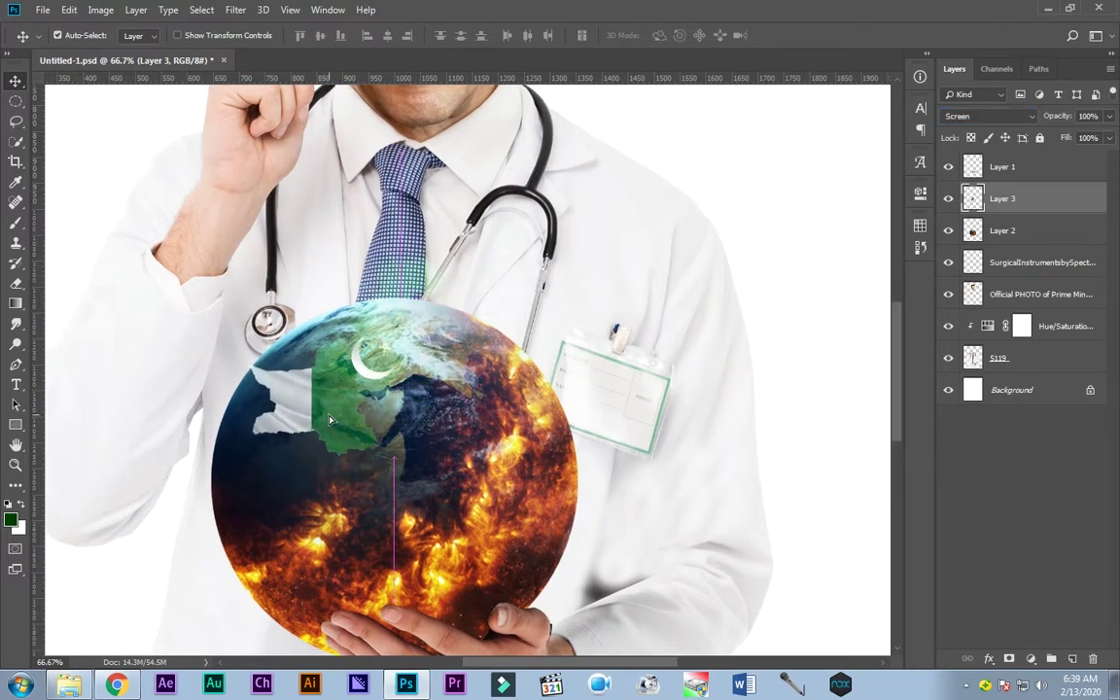
{"action": "scroll", "coordinate": [960, 117], "scroll_direction": "down", "scroll_amount": 1}
{"action": "scroll", "coordinate": [961, 118], "scroll_direction": "up", "scroll_amount": 1}
{"action": "scroll", "coordinate": [956, 121], "scroll_direction": "down", "scroll_amount": 2}
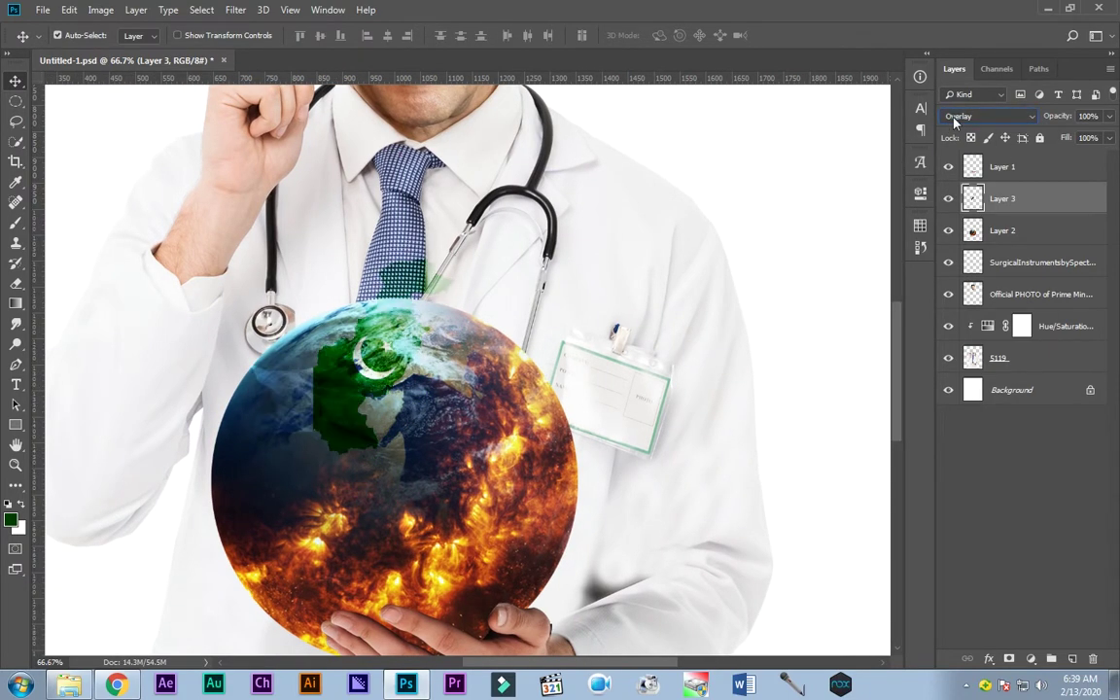
- Duplicate the map layer and set the copy to Hard Light blend mode
{"action": "key", "text": "ctrl+j"}
{"action": "key", "text": "ctrl+alt+f"}
{"action": "key", "text": "Escape"}
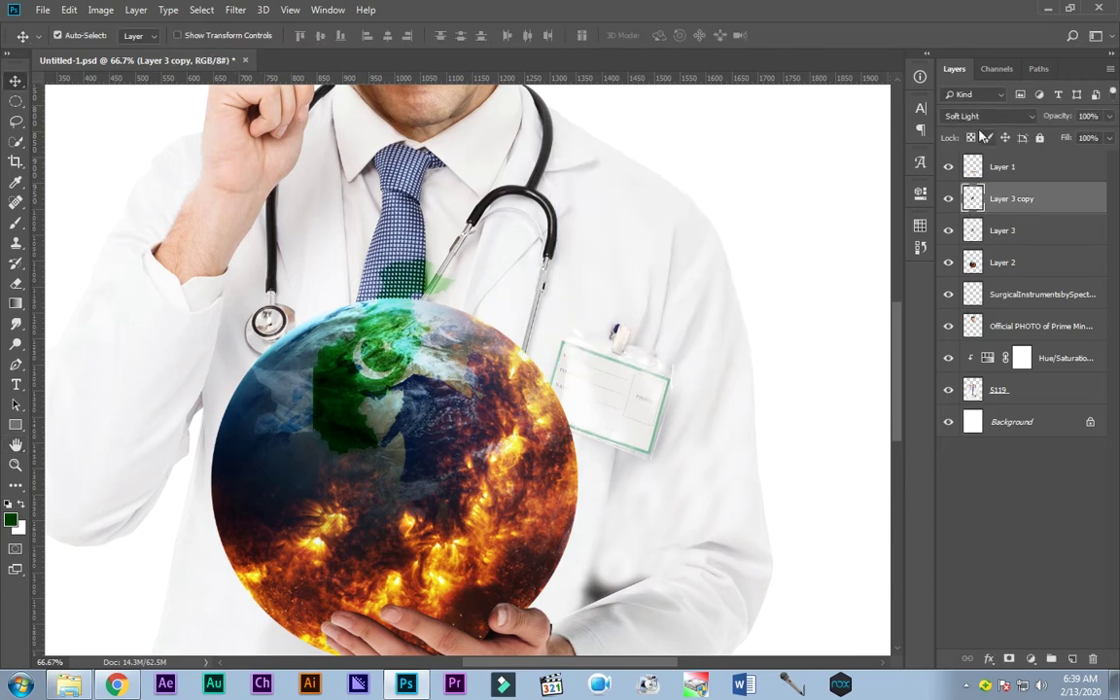
{"action": "scroll", "coordinate": [974, 118], "scroll_direction": "up", "scroll_amount": 7}
{"action": "scroll", "coordinate": [974, 117], "scroll_direction": "down", "scroll_amount": 2}
{"action": "scroll", "coordinate": [973, 117], "scroll_direction": "down", "scroll_amount": 2}
{"action": "scroll", "coordinate": [978, 120], "scroll_direction": "down", "scroll_amount": 4}
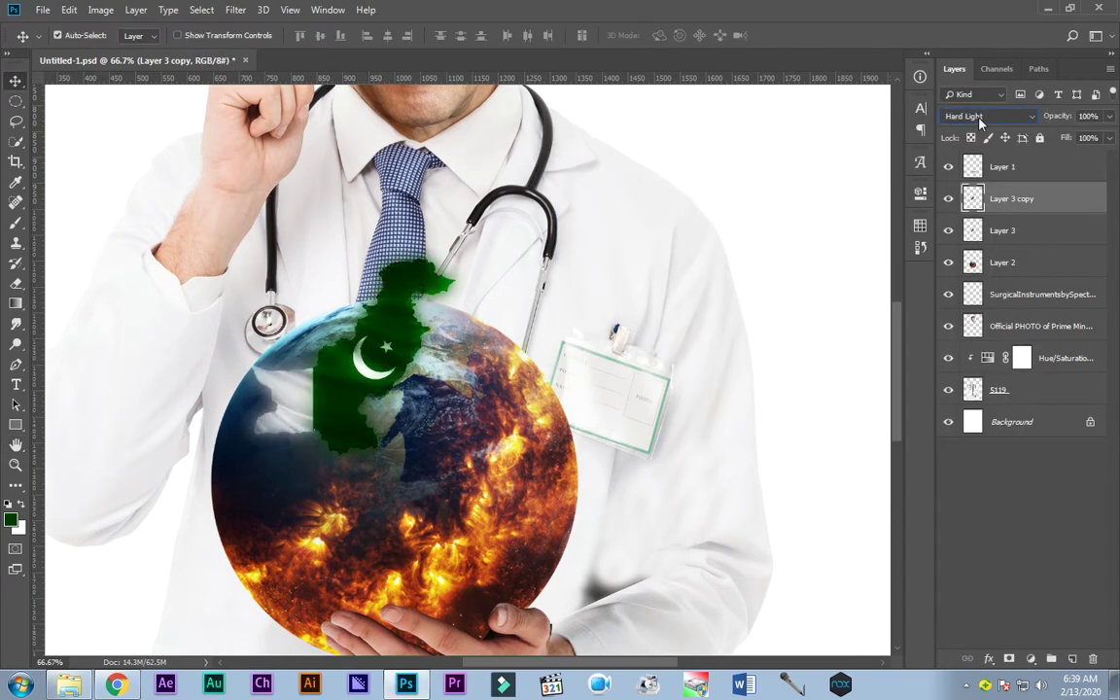
{"action": "scroll", "coordinate": [980, 123], "scroll_direction": "down", "scroll_amount": 3}
{"action": "scroll", "coordinate": [977, 121], "scroll_direction": "up", "scroll_amount": 4}
{"action": "scroll", "coordinate": [975, 121], "scroll_direction": "up", "scroll_amount": 4}
{"action": "scroll", "coordinate": [973, 122], "scroll_direction": "up", "scroll_amount": 7}
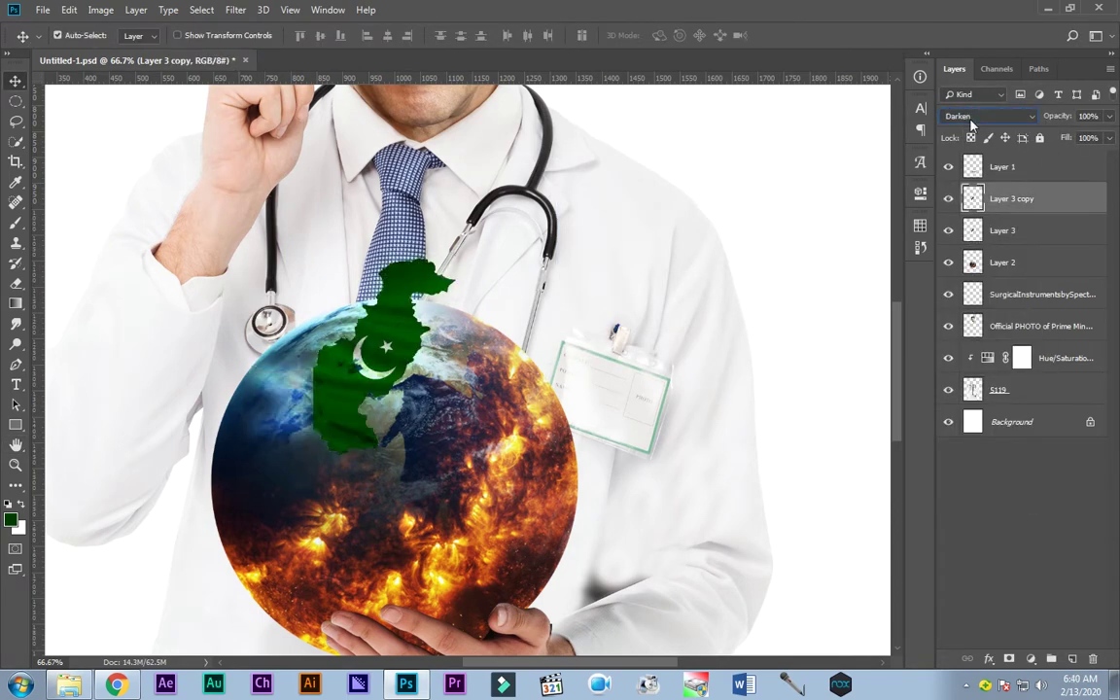
{"action": "scroll", "coordinate": [971, 122], "scroll_direction": "down", "scroll_amount": 7}
{"action": "scroll", "coordinate": [971, 123], "scroll_direction": "down", "scroll_amount": 3}
{"action": "scroll", "coordinate": [970, 124], "scroll_direction": "down", "scroll_amount": 2}
- Warp the flag copy so it curves over the globe
{"action": "key", "text": "ctrl+t"}
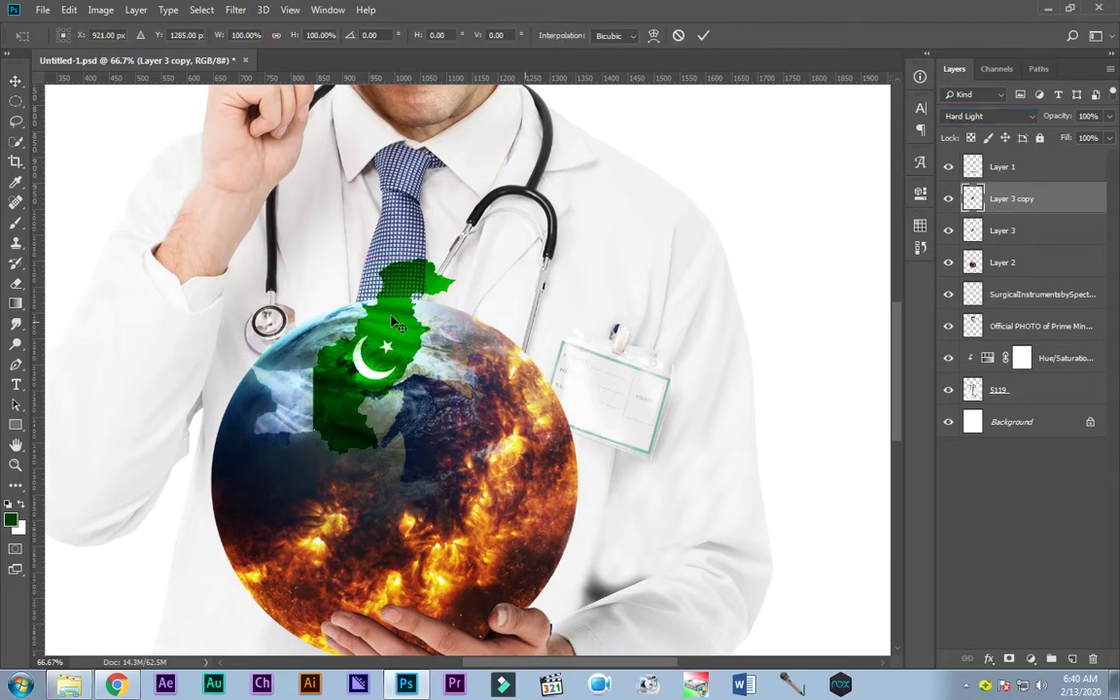
{"action": "left_click", "coordinate": [986, 34]}
{"action": "left_click_drag", "start_coordinate": [459, 327], "coordinate": [432, 309]}
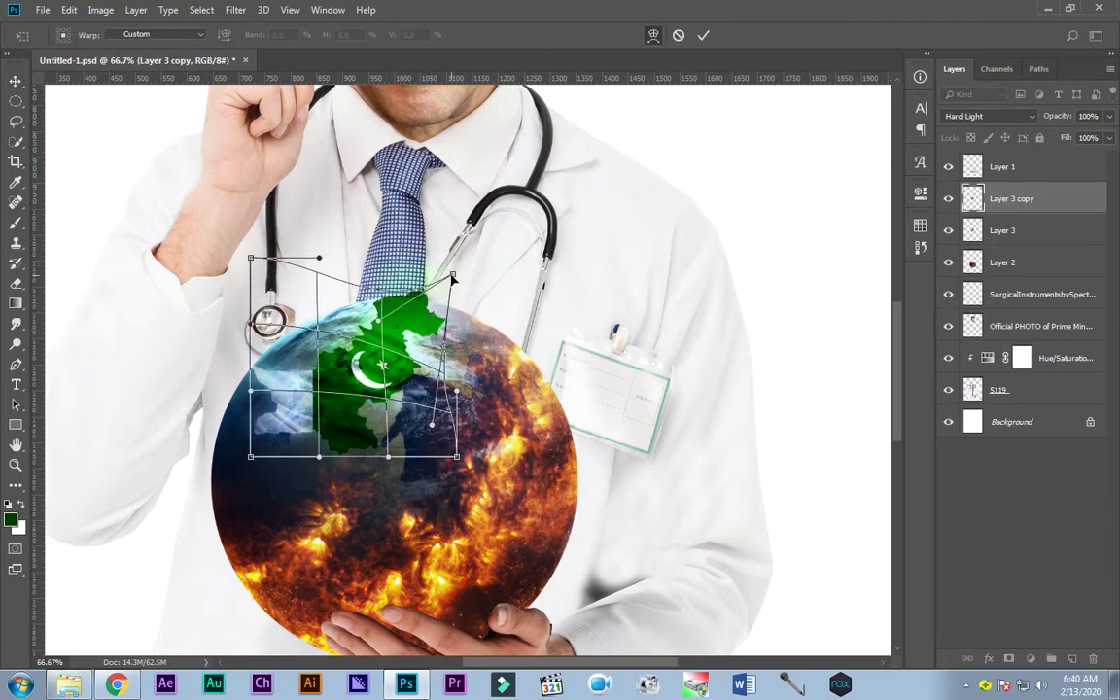
{"action": "key", "text": "Return"}
{"action": "scroll", "coordinate": [434, 280], "scroll_direction": "up", "scroll_amount": 5}
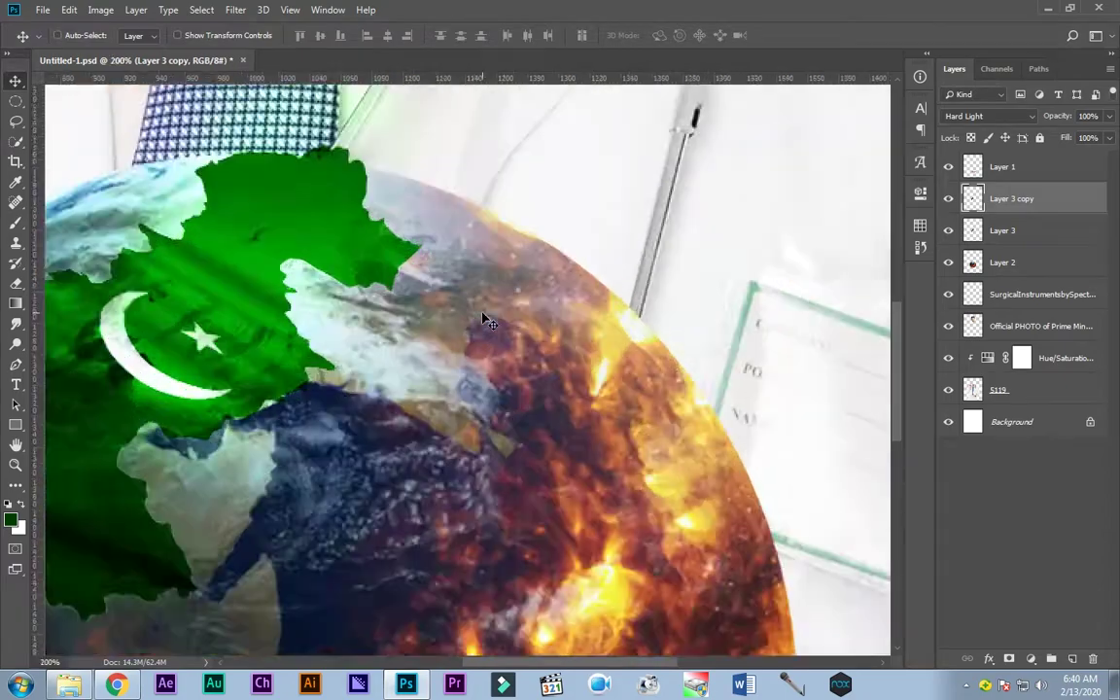
{"action": "scroll", "coordinate": [292, 292], "scroll_direction": "down", "scroll_amount": 6}
{"action": "scroll", "coordinate": [55, 260], "scroll_direction": "up", "scroll_amount": 6}
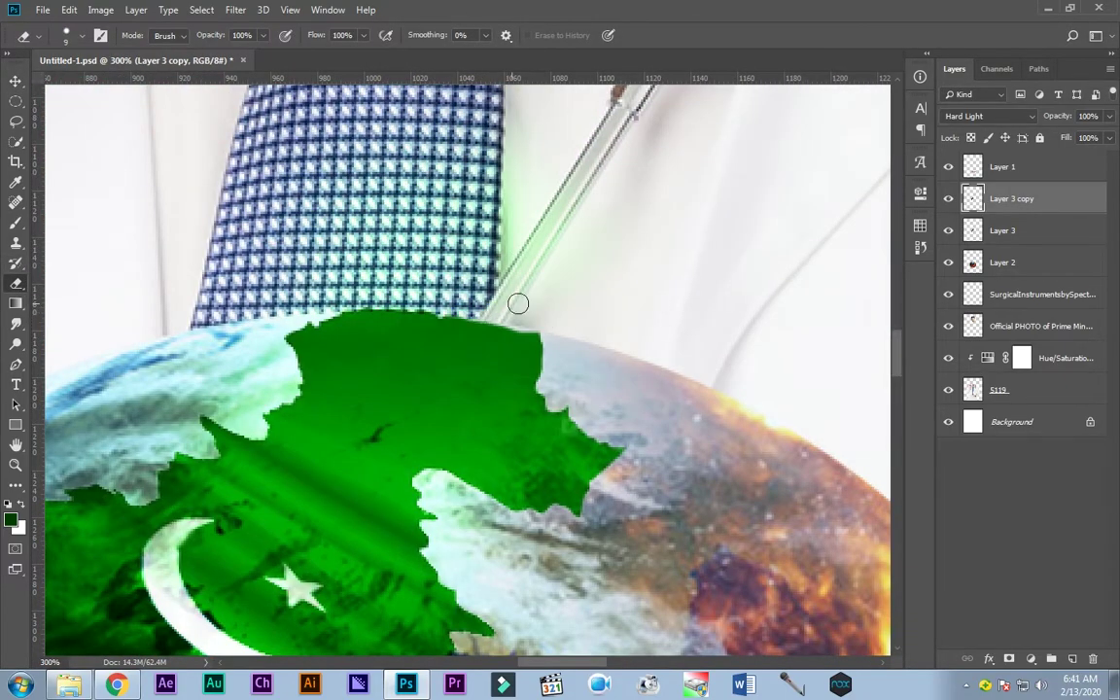
- Work on the flag layers with an enlarged eraser
{"action": "key", "text": "alt+bracketleft"}
{"action": "scroll", "coordinate": [518, 305], "scroll_direction": "down", "scroll_amount": 6}
{"action": "scroll", "coordinate": [485, 326], "scroll_direction": "up", "scroll_amount": 2}
{"action": "key", "text": "bracketright"}
{"action": "key", "text": "bracketright"}
{"action": "key", "text": "bracketright"}
{"action": "key", "text": "alt+bracketleft"}
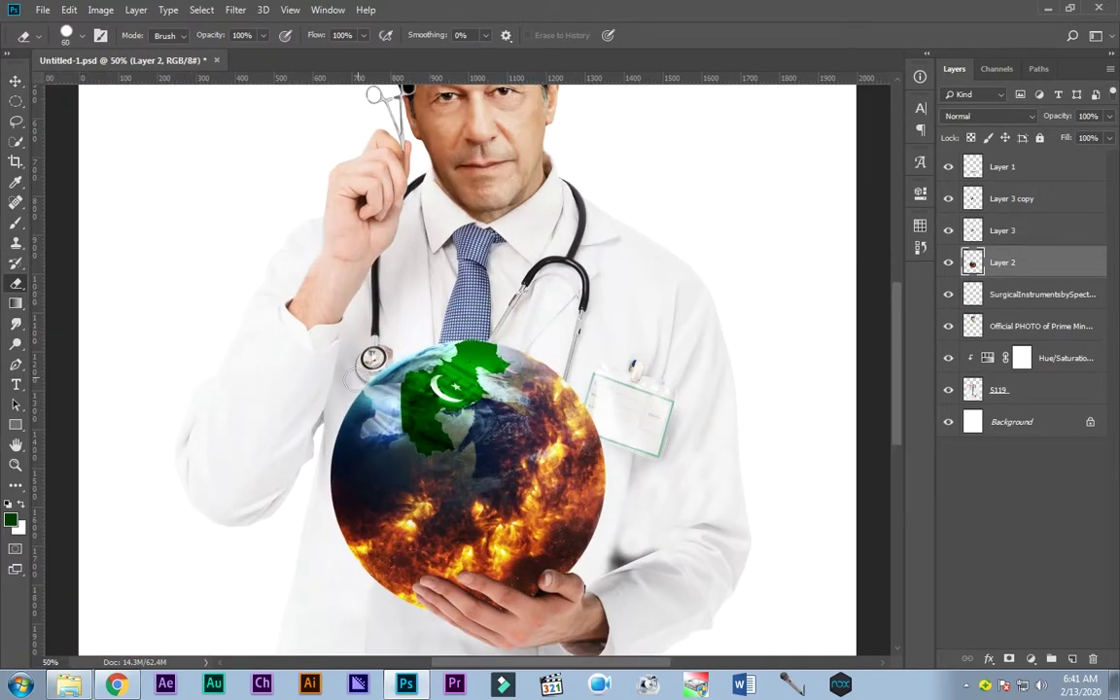
{"action": "key", "text": "alt+bracketright"}
{"action": "key", "text": "alt+bracketright"}
{"action": "key", "text": "v"}
{"action": "scroll", "coordinate": [785, 367], "scroll_direction": "down", "scroll_amount": 3}
{"action": "scroll", "coordinate": [785, 367], "scroll_direction": "up", "scroll_amount": 5}
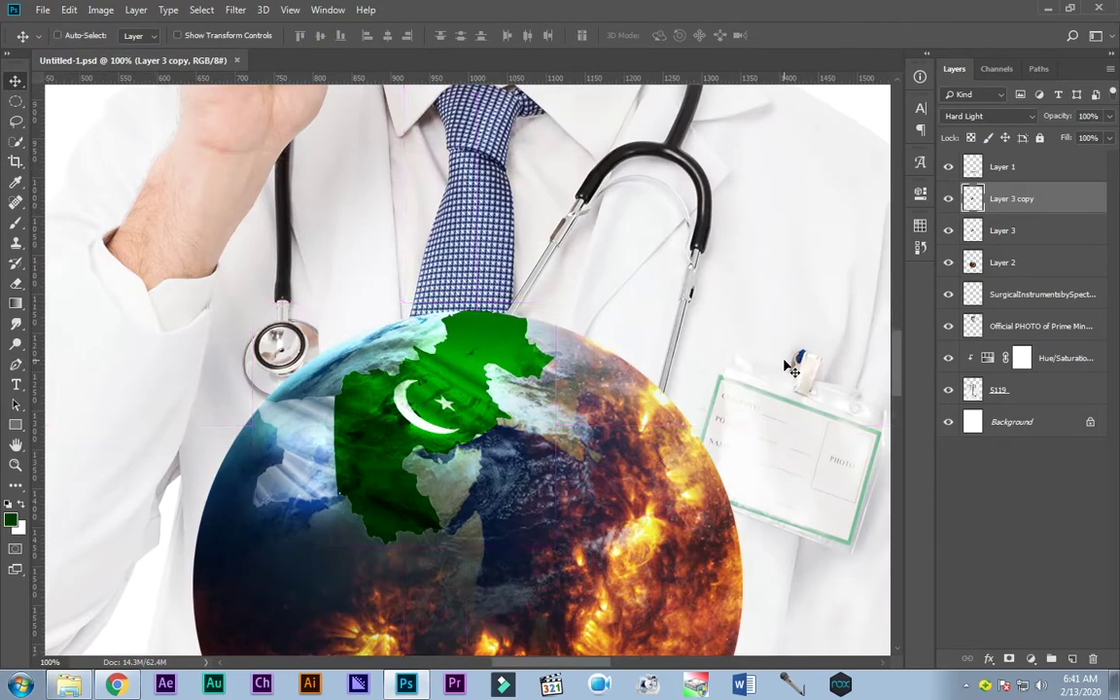
{"action": "scroll", "coordinate": [785, 367], "scroll_direction": "down", "scroll_amount": 2}
- Rotate both flag layers on the globe, then delete them
{"action": "left_click", "coordinate": [1001, 230], "text": "ctrl"}
{"action": "key", "text": "ctrl+t"}
{"action": "left_click_drag", "start_coordinate": [275, 283], "coordinate": [368, 508]}
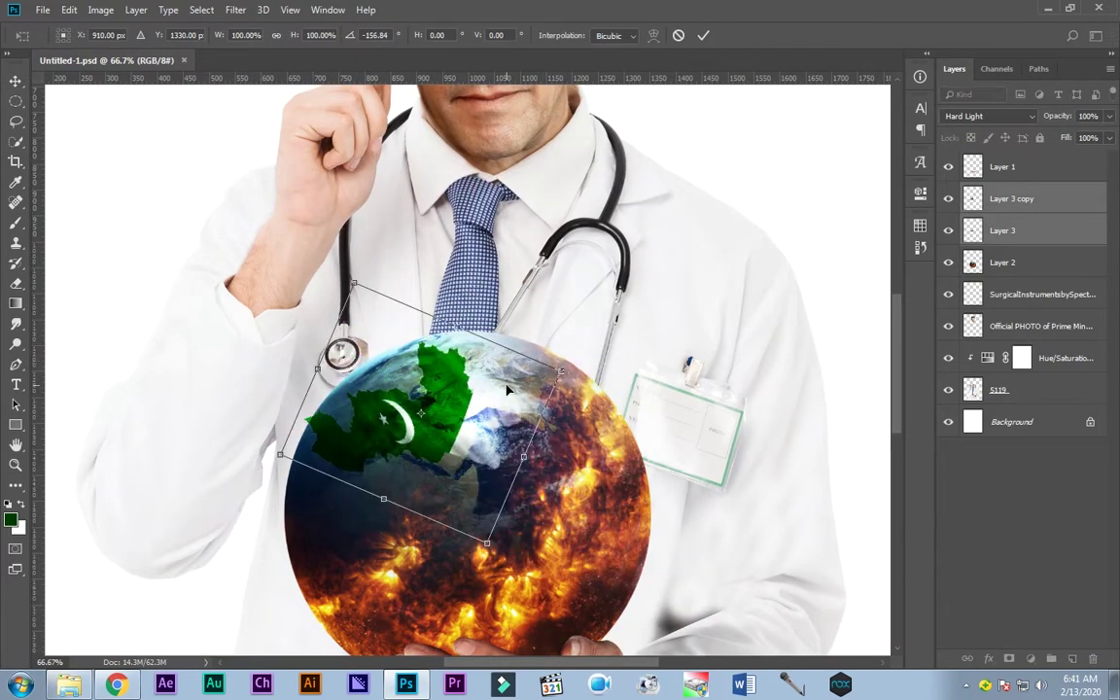
{"action": "key", "text": "Return"}
{"action": "scroll", "coordinate": [605, 341], "scroll_direction": "down", "scroll_amount": 3}
{"action": "key", "text": "Delete"}
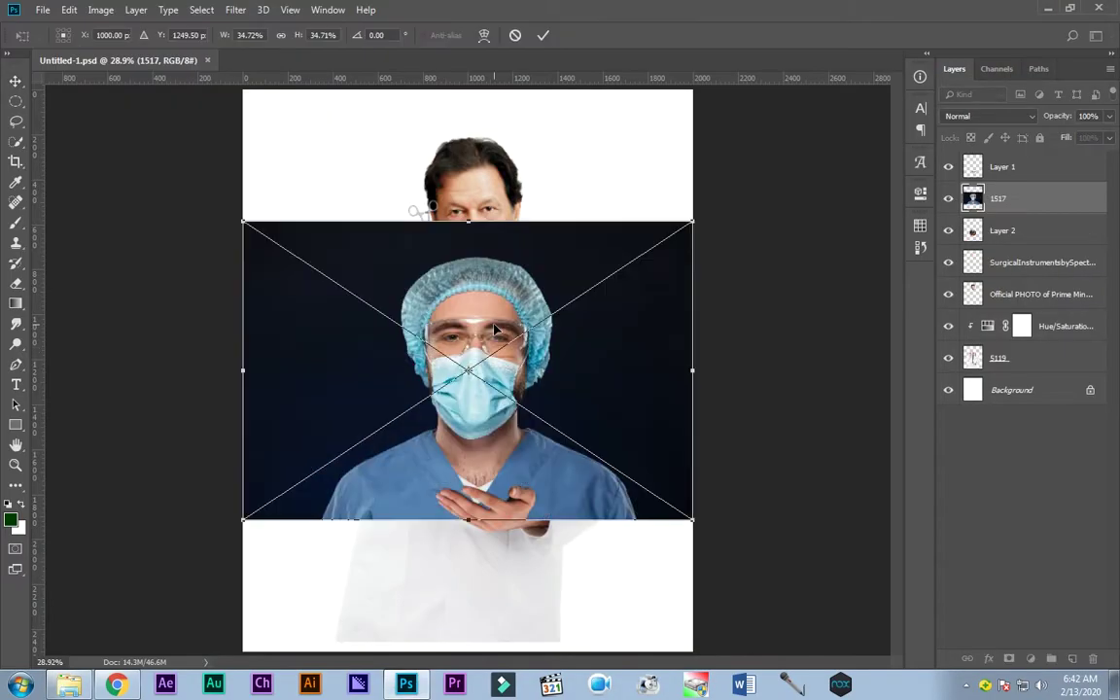
- Quick Select the surgical mask in photo 1517
{"action": "key", "text": "Return"}
{"action": "scroll", "coordinate": [496, 331], "scroll_direction": "up", "scroll_amount": 5}
{"action": "key", "text": "w"}
{"action": "scroll", "coordinate": [520, 306], "scroll_direction": "up", "scroll_amount": 4}
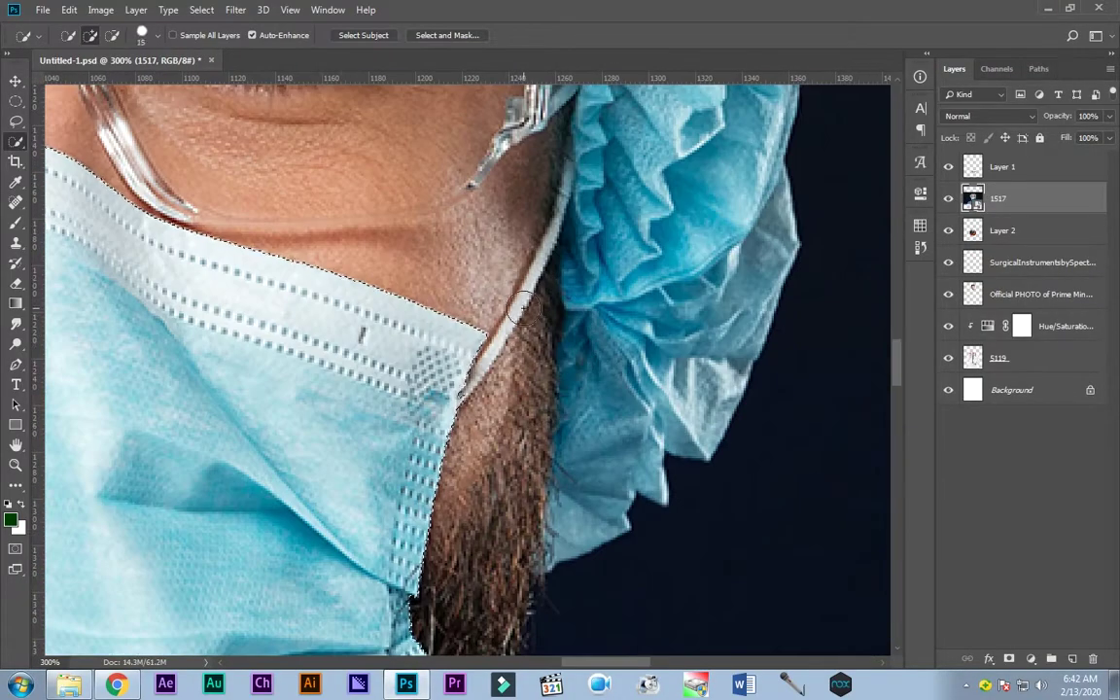
{"action": "scroll", "coordinate": [469, 384], "scroll_direction": "down", "scroll_amount": 1}
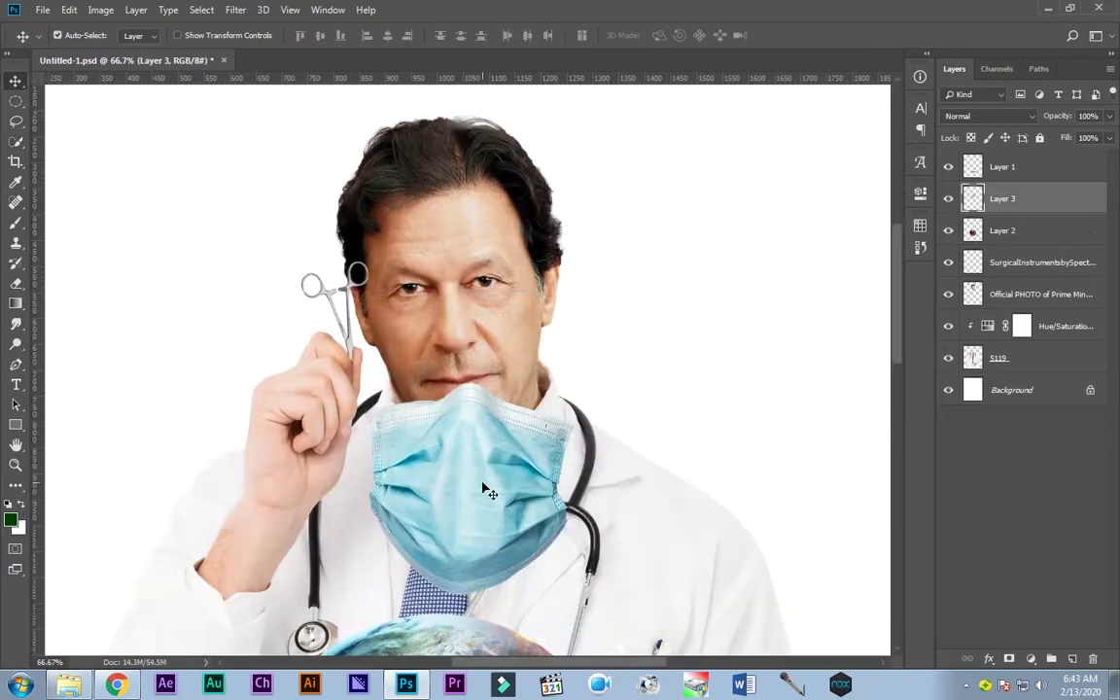
- Scale and warp the pasted mask to fit over the doctor's nose and mouth
{"action": "key", "text": "ctrl+t"}
{"action": "left_click_drag", "start_coordinate": [574, 512], "coordinate": [528, 447]}
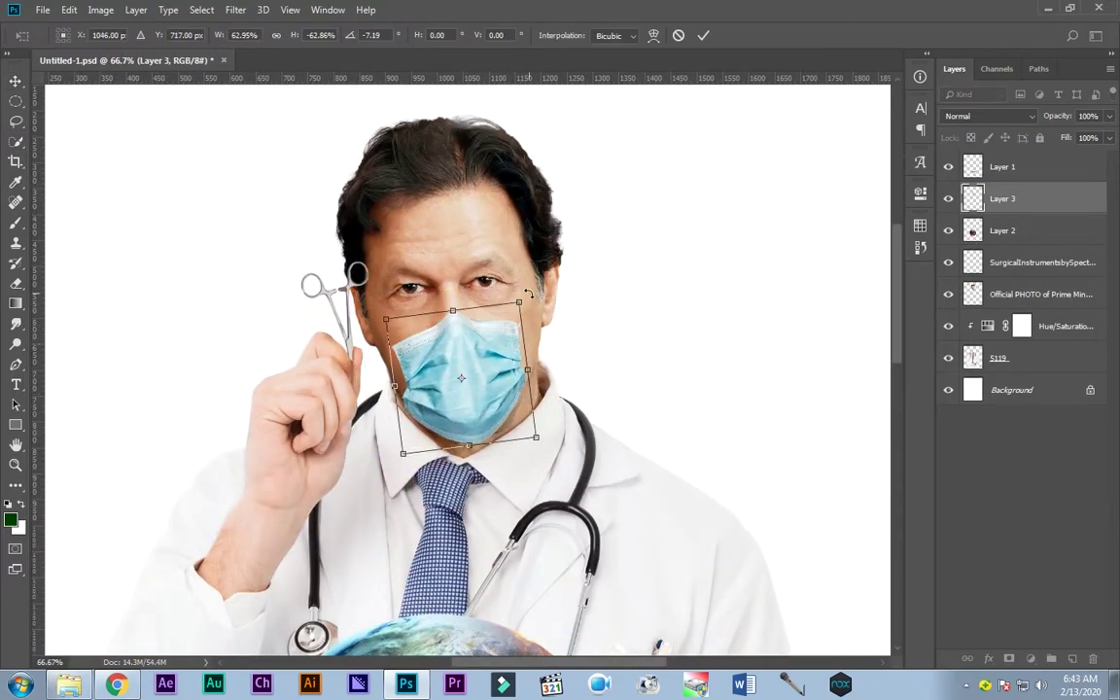
{"action": "left_click_drag", "start_coordinate": [496, 378], "coordinate": [538, 375]}
{"action": "key", "text": "Return"}
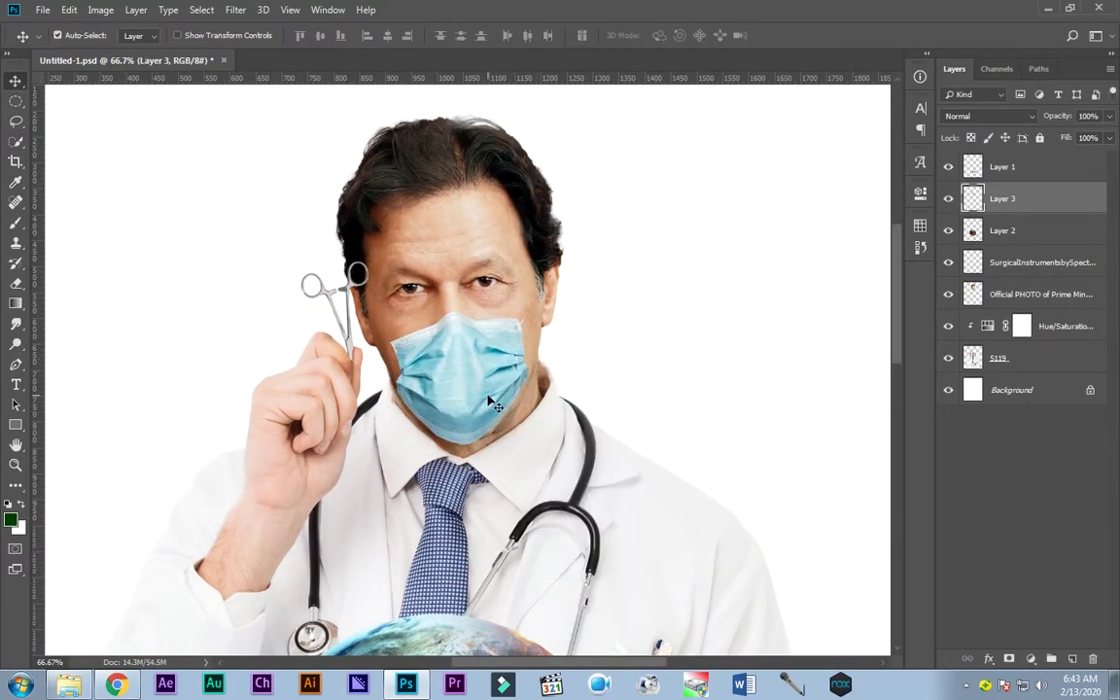
{"action": "key", "text": "ctrl+t"}
{"action": "right_click", "coordinate": [510, 385]}
{"action": "left_click", "coordinate": [569, 482]}
{"action": "scroll", "coordinate": [568, 482], "scroll_direction": "up", "scroll_amount": 5}
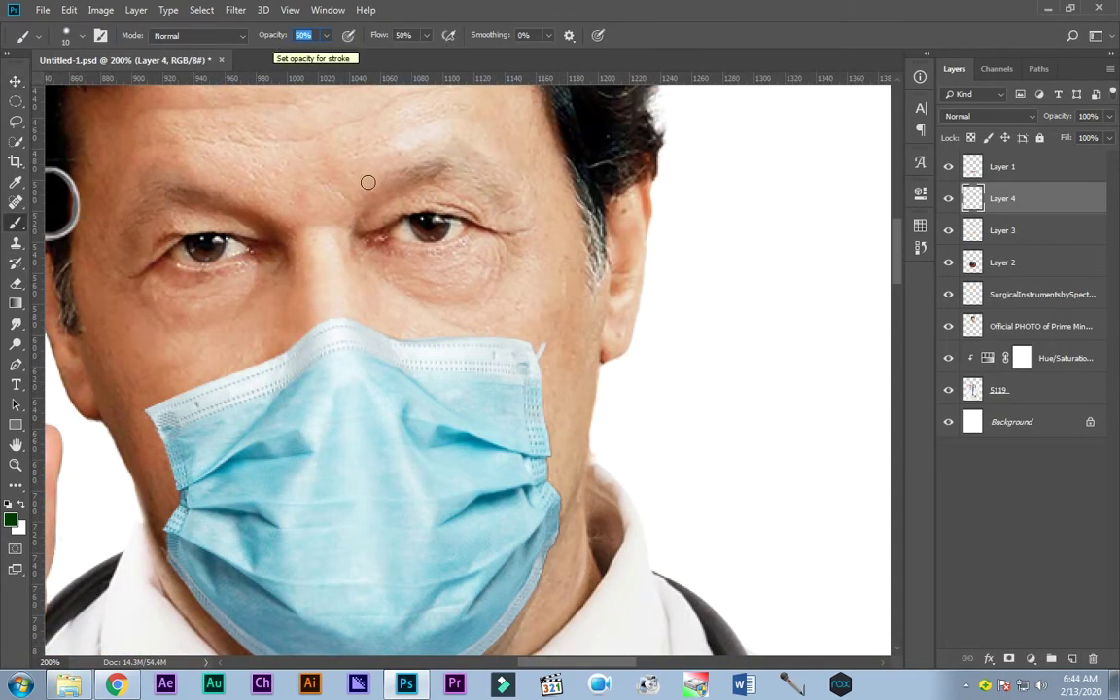
- Paint white ear loops on the mask with a 50% opacity brush
{"action": "left_click", "coordinate": [367, 182]}
{"action": "key", "text": "x"}
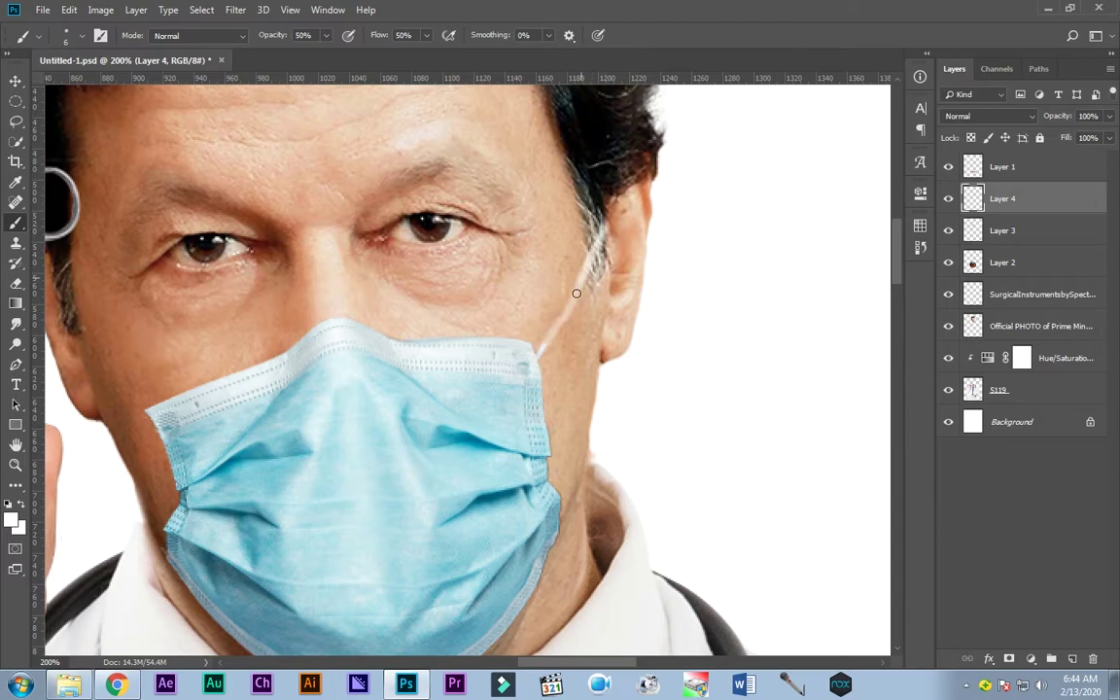
{"action": "key", "text": "ctrl+z"}
{"action": "right_click", "coordinate": [413, 214]}
{"action": "key", "text": "Escape"}
{"action": "key", "text": "0"}
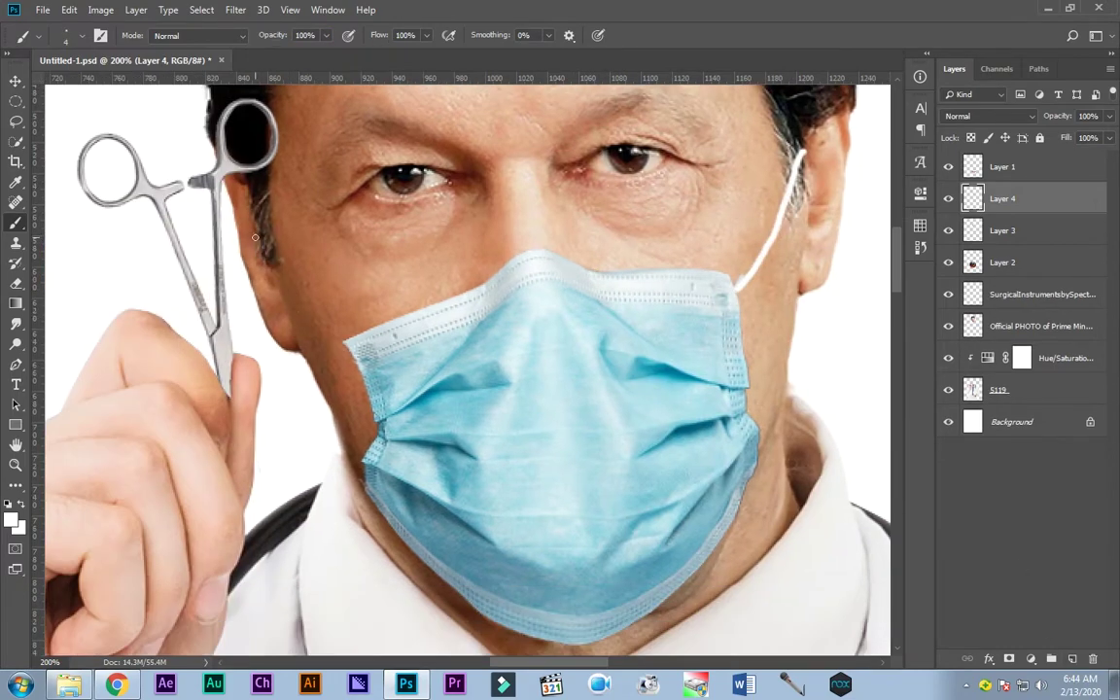
- Erase stray ear-loop strokes around the mask and ears
{"action": "scroll", "coordinate": [990, 119], "scroll_direction": "down", "scroll_amount": 5}
{"action": "scroll", "coordinate": [990, 119], "scroll_direction": "down", "scroll_amount": 5}
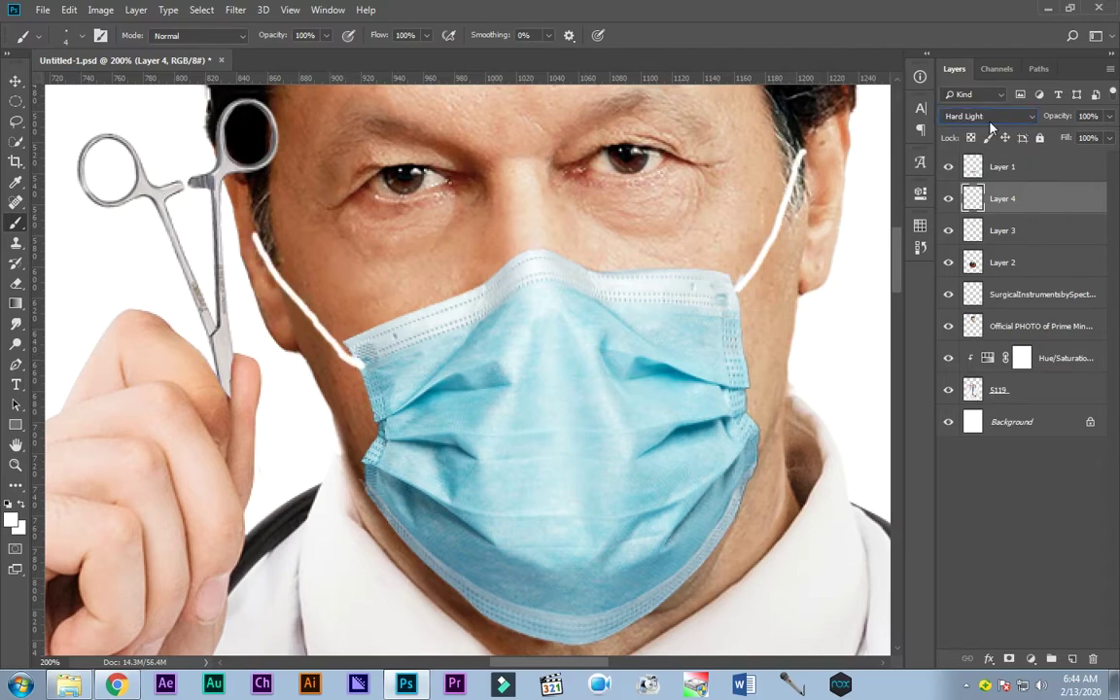
{"action": "key", "text": "ctrl+minus"}
{"action": "key", "text": "ctrl+minus"}
{"action": "scroll", "coordinate": [990, 119], "scroll_direction": "down", "scroll_amount": 4}
{"action": "key", "text": "ctrl+plus"}
{"action": "key", "text": "ctrl+plus"}
{"action": "key", "text": "ctrl+plus"}
{"action": "left_click", "coordinate": [16, 283]}
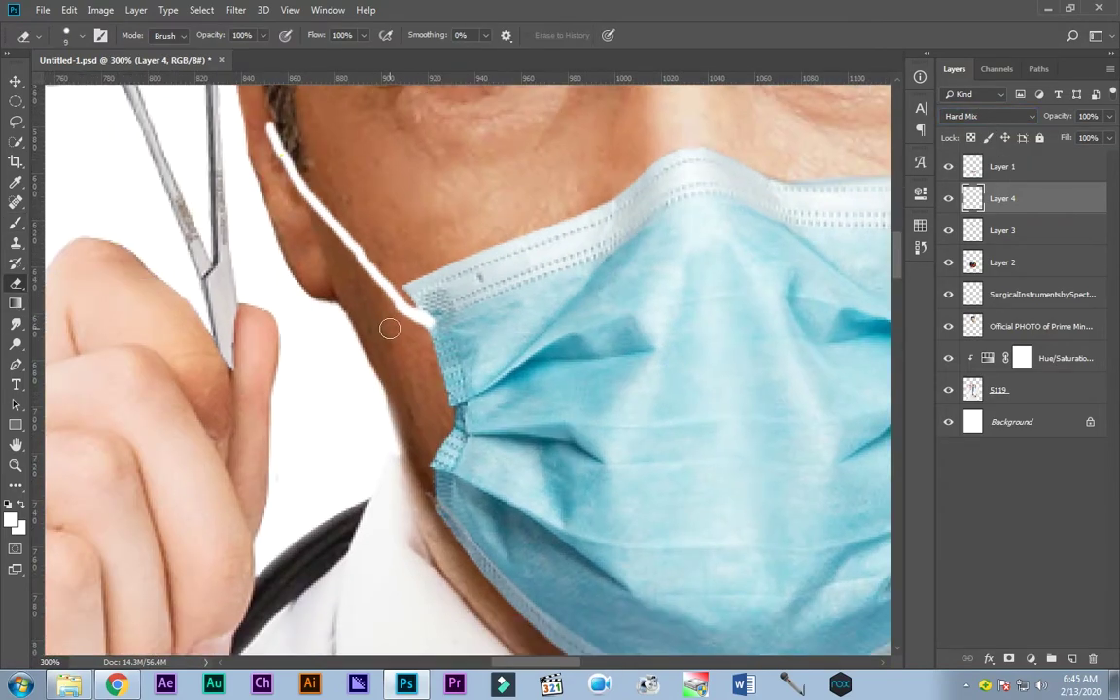
{"action": "left_click", "coordinate": [1002, 231]}
{"action": "left_click_drag", "start_coordinate": [425, 357], "coordinate": [552, 268]}
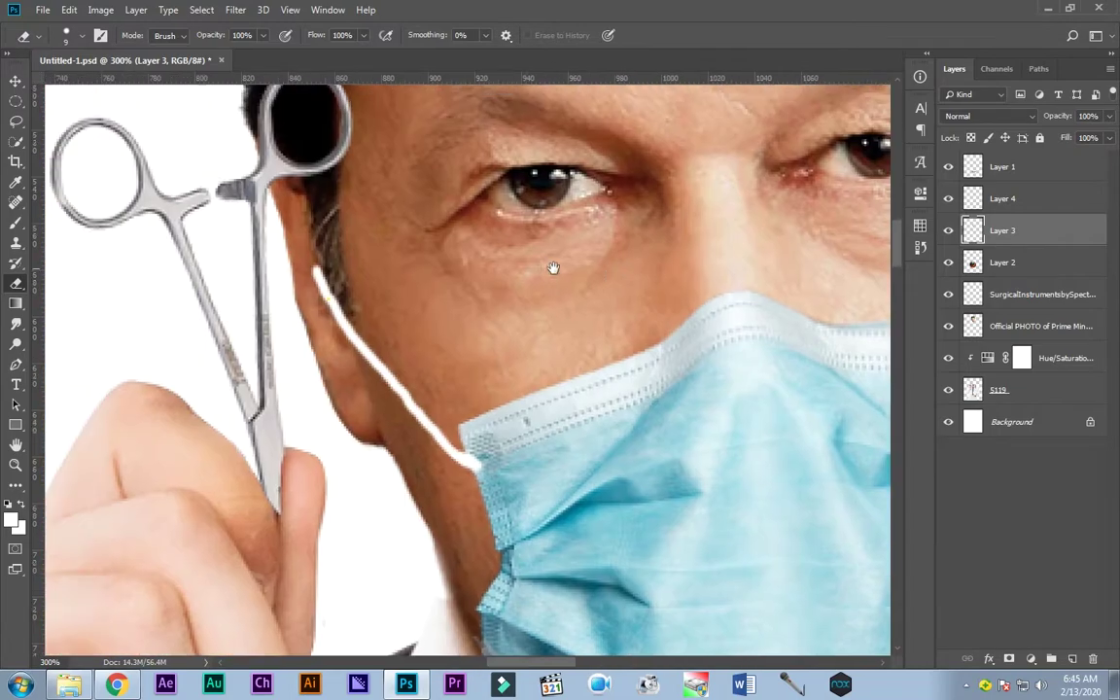
{"action": "key", "text": "bracketright"}
{"action": "key", "text": "bracketright"}
{"action": "key", "text": "alt+bracketright"}
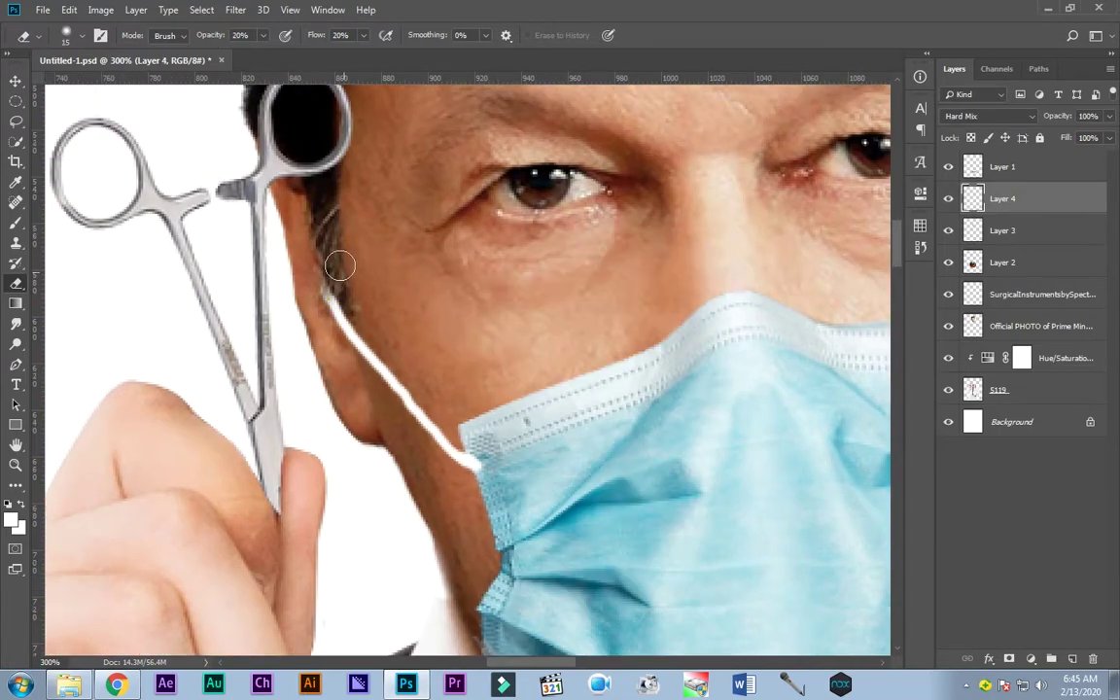
{"action": "left_click_drag", "start_coordinate": [339, 266], "coordinate": [415, 332]}
- Fit the whole composition on screen and start placing the Pakistan flag image
{"action": "key", "text": "ctrl+0"}
{"action": "key", "text": "v"}
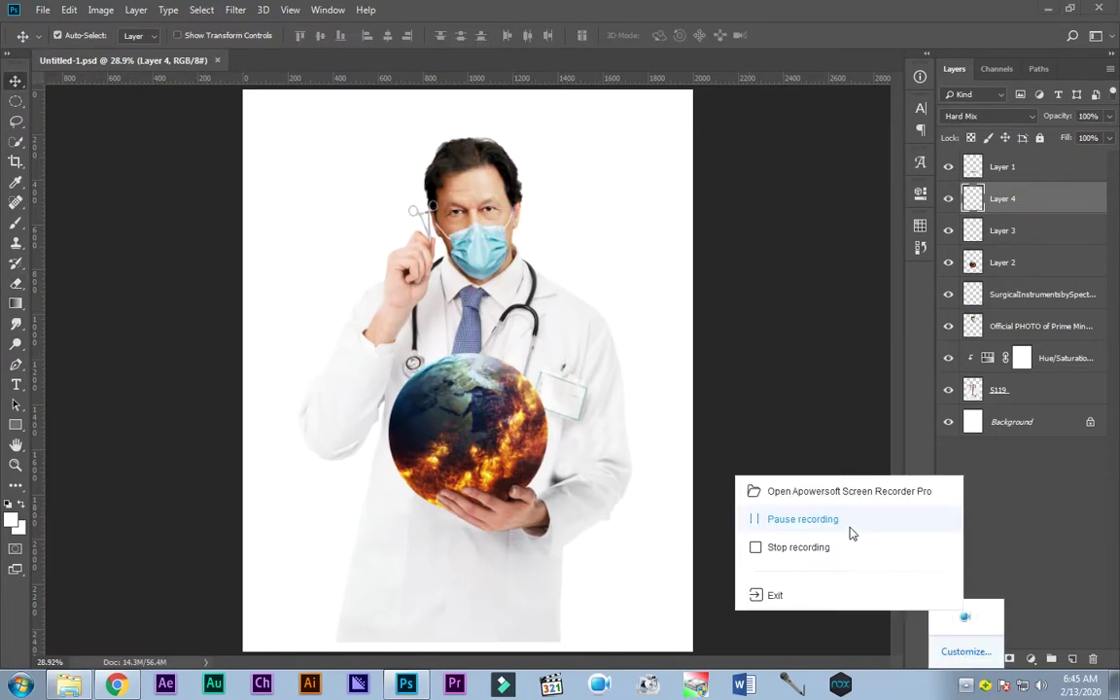
{"action": "left_click", "coordinate": [848, 532]}
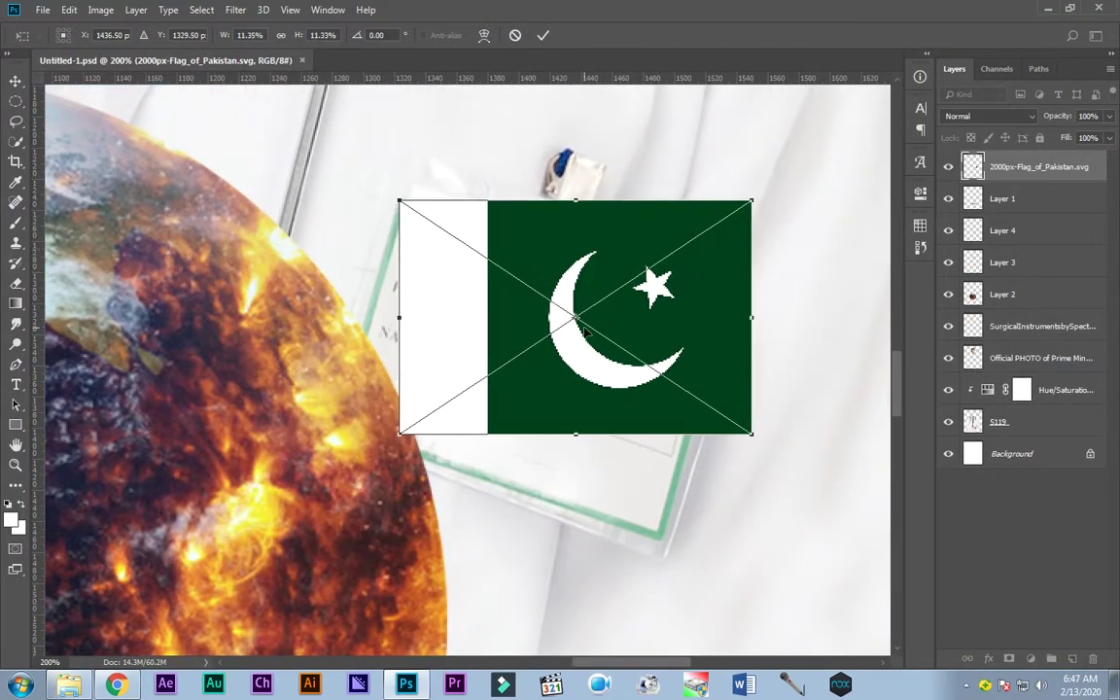
- Tilt and warp the flag to sit on the badge angle
{"action": "mouse_move", "coordinate": [753, 457]}
{"action": "left_mouse_down"}
{"action": "mouse_move", "coordinate": [683, 555]}
{"action": "mouse_move", "coordinate": [730, 506]}
{"action": "left_mouse_up"}
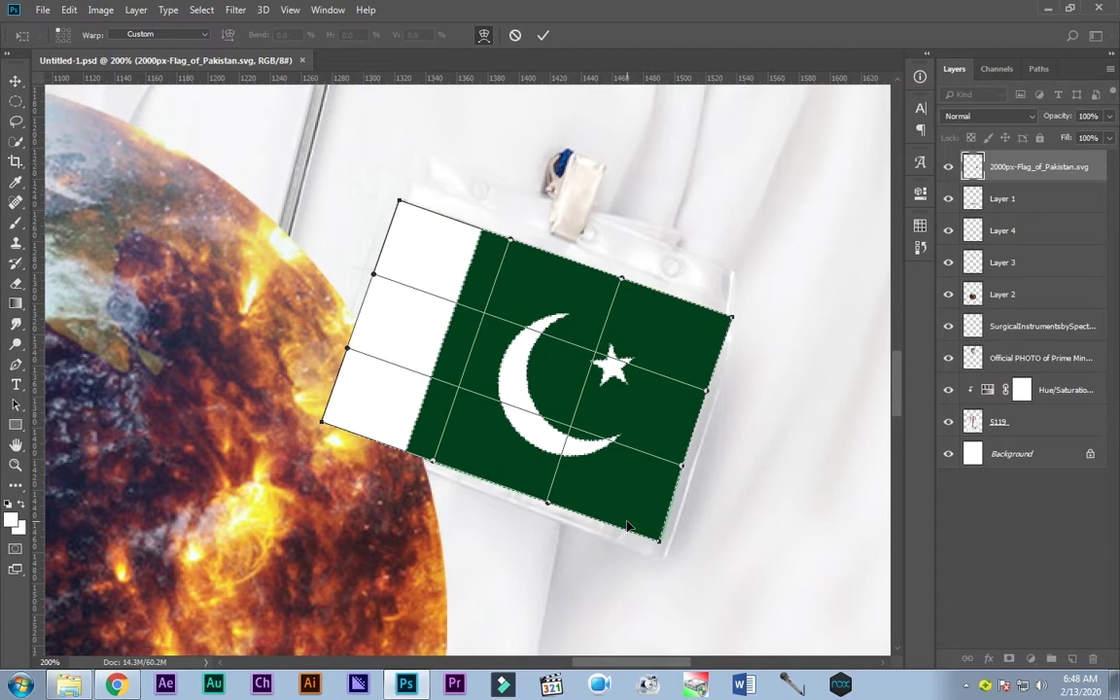
{"action": "key", "text": "Return"}
{"action": "left_click", "coordinate": [973, 116]}
{"action": "scroll", "coordinate": [972, 116], "scroll_direction": "up", "scroll_amount": 2}
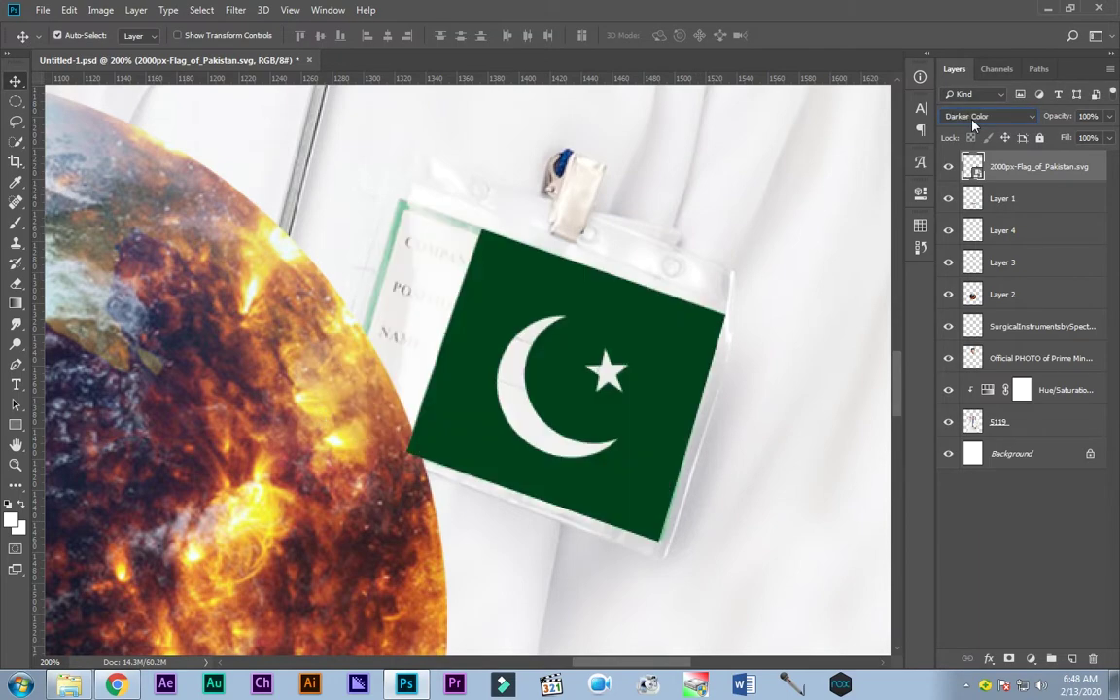
{"action": "scroll", "coordinate": [973, 117], "scroll_direction": "up", "scroll_amount": 2}
{"action": "scroll", "coordinate": [972, 117], "scroll_direction": "up", "scroll_amount": 1}
- Blend the flag's white stripe into the badge with Blend If, then ready the eraser
{"action": "right_click", "coordinate": [943, 123]}
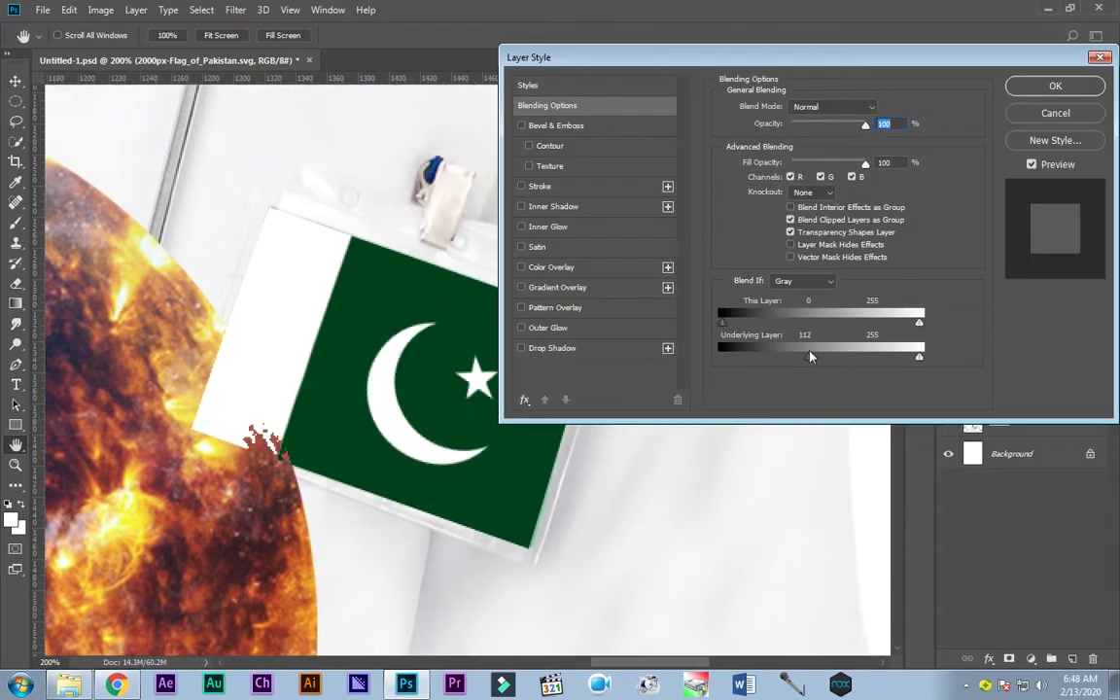
{"action": "left_click", "coordinate": [920, 325], "text": "alt"}
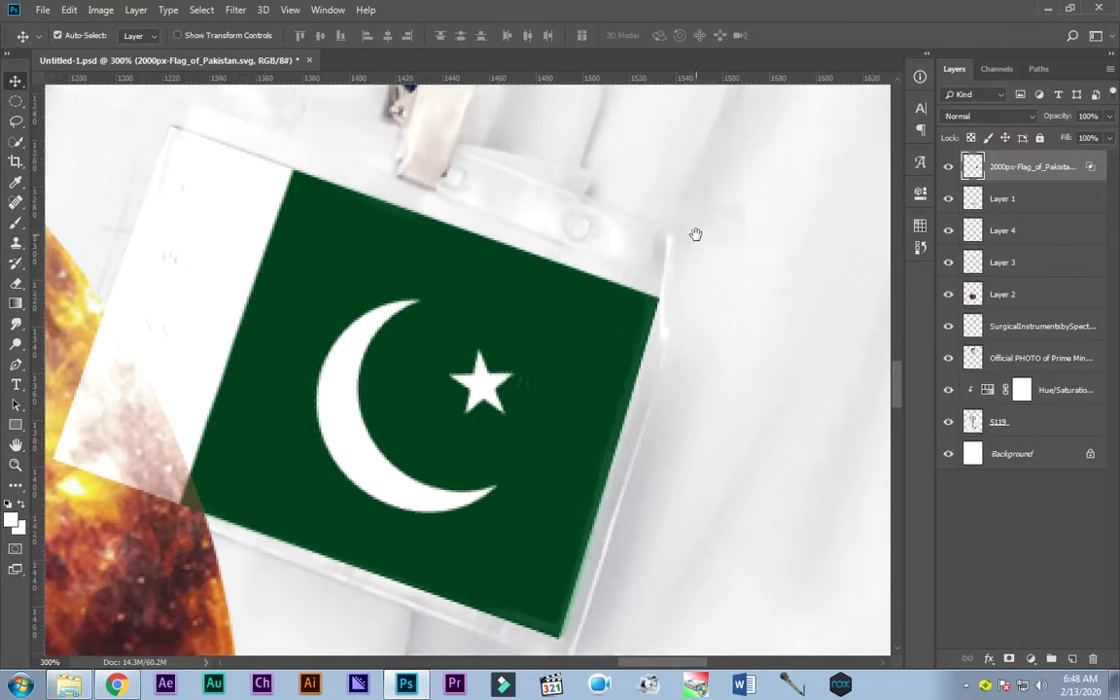
{"action": "key", "text": "e"}
{"action": "key", "text": "ctrl+plus"}
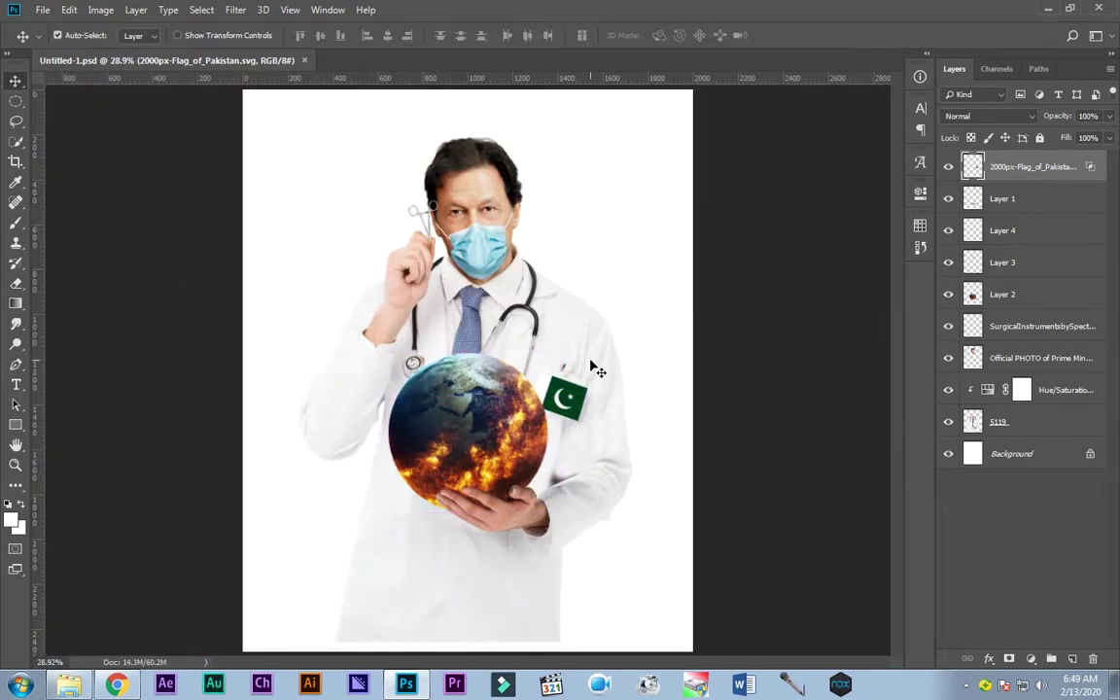
- Merge the hue/saturation adjustment into the doctor layer and save the document
{"action": "left_click", "coordinate": [963, 390]}
{"action": "key", "text": "ctrl+e"}
{"action": "left_click", "coordinate": [948, 390]}
{"action": "left_click", "coordinate": [948, 390]}
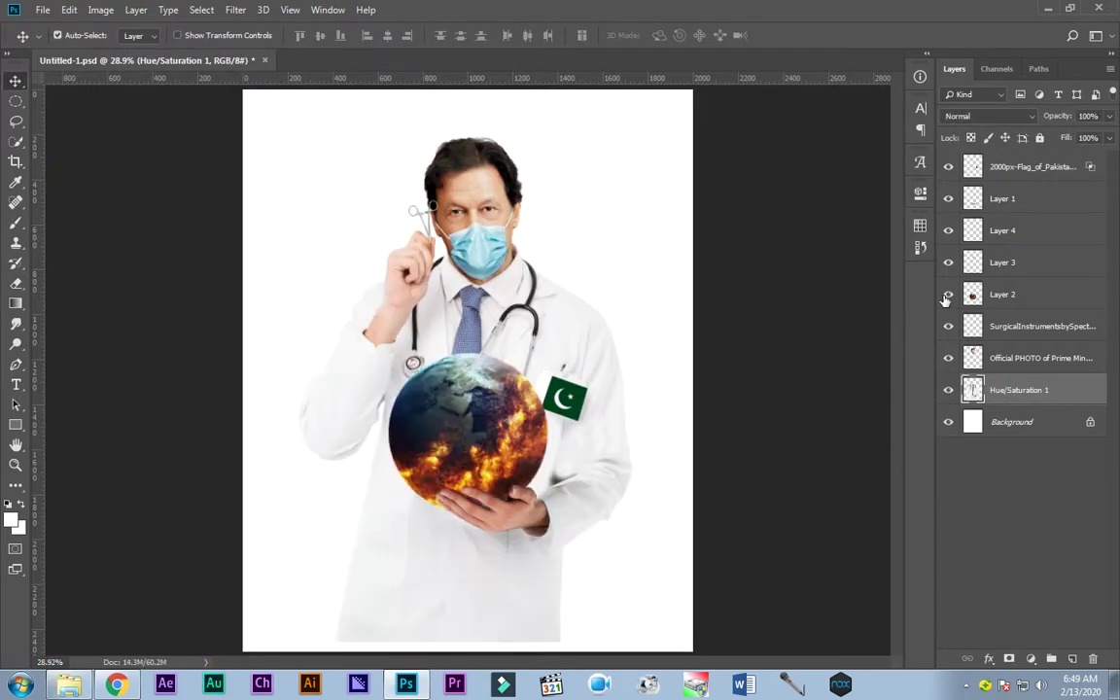
{"action": "left_click", "coordinate": [1031, 658]}
{"action": "left_click", "coordinate": [963, 433]}
{"action": "key", "text": "ctrl+z"}
{"action": "key", "text": "ctrl+s"}
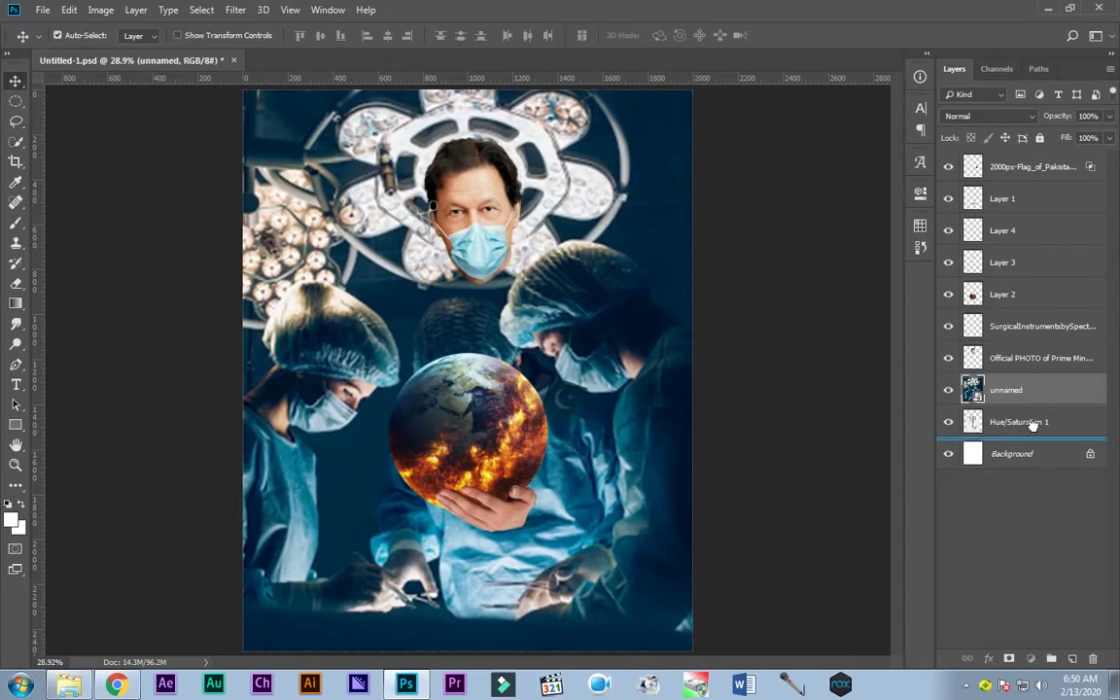
- Place the hall interior as background and add a dark Camera Raw vignette
{"action": "left_click_drag", "start_coordinate": [56, 687], "coordinate": [466, 370]}
{"action": "key", "text": "ctrl+minus"}
{"action": "key", "text": "ctrl+minus"}
{"action": "key", "text": "ctrl+minus"}
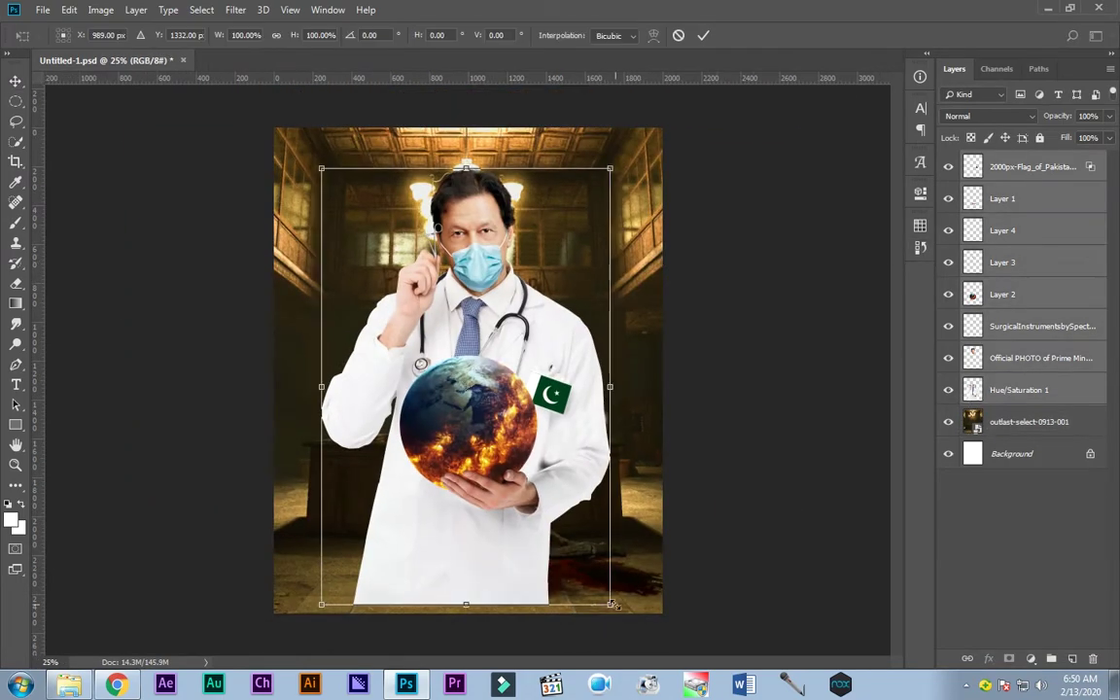
{"action": "key", "text": "Return"}
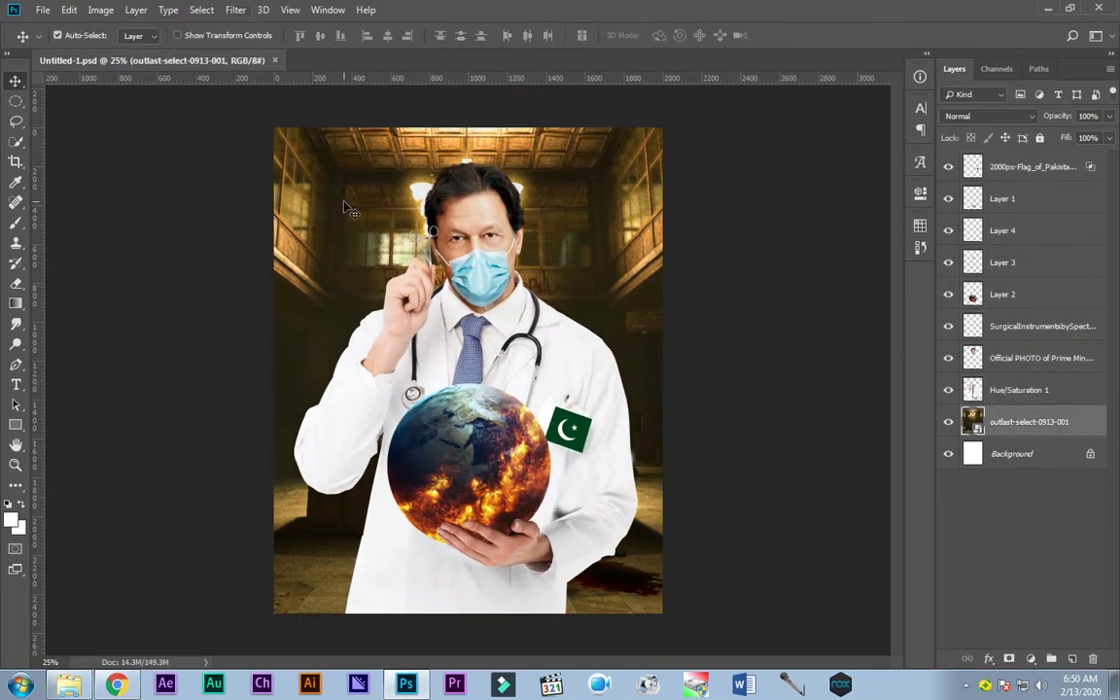
{"action": "left_click", "coordinate": [236, 9]}
{"action": "left_click", "coordinate": [244, 97]}
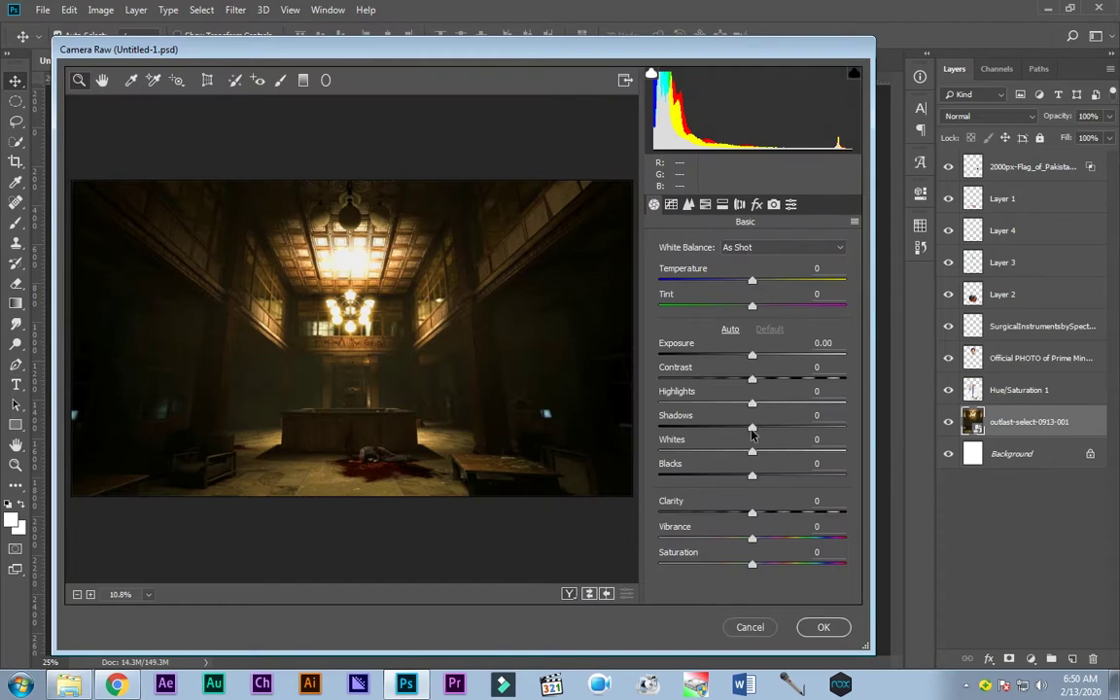
{"action": "left_click", "coordinate": [756, 205]}
{"action": "left_click_drag", "start_coordinate": [724, 514], "coordinate": [838, 519]}
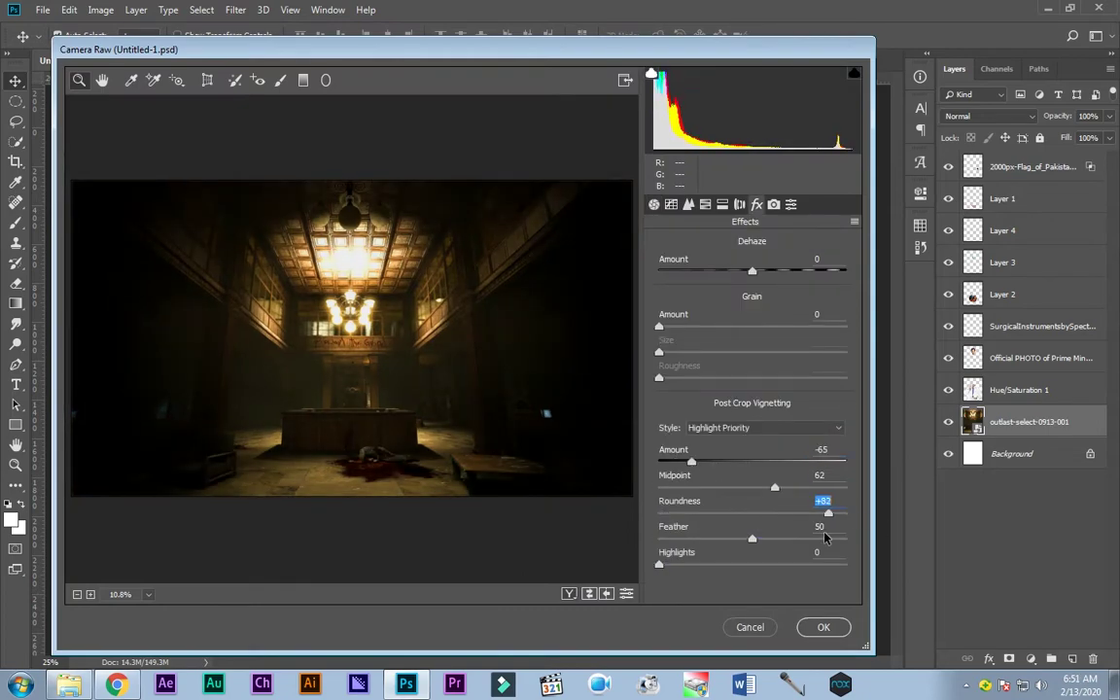
{"action": "key", "text": "Tab"}
{"action": "key", "text": "Tab"}
- Blur the hall 5 px and darken it with an Exposure adjustment at -2.06
{"action": "key", "text": "Return"}
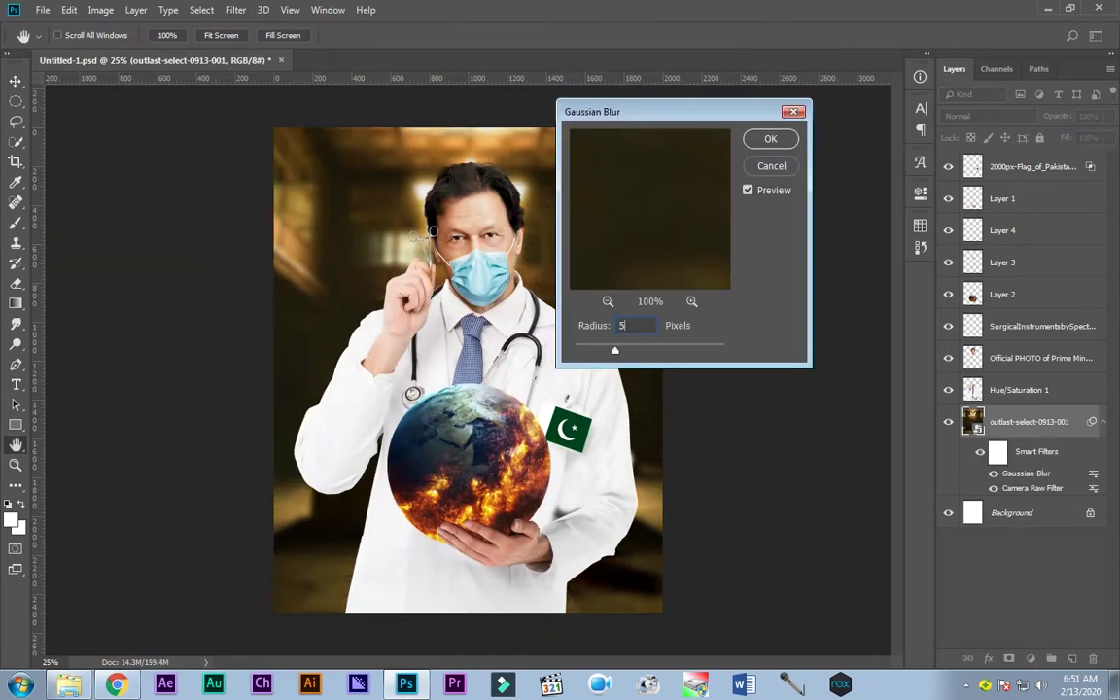
{"action": "key", "text": "Return"}
{"action": "left_click_drag", "start_coordinate": [787, 279], "coordinate": [733, 282]}
{"action": "left_click", "coordinate": [874, 188]}
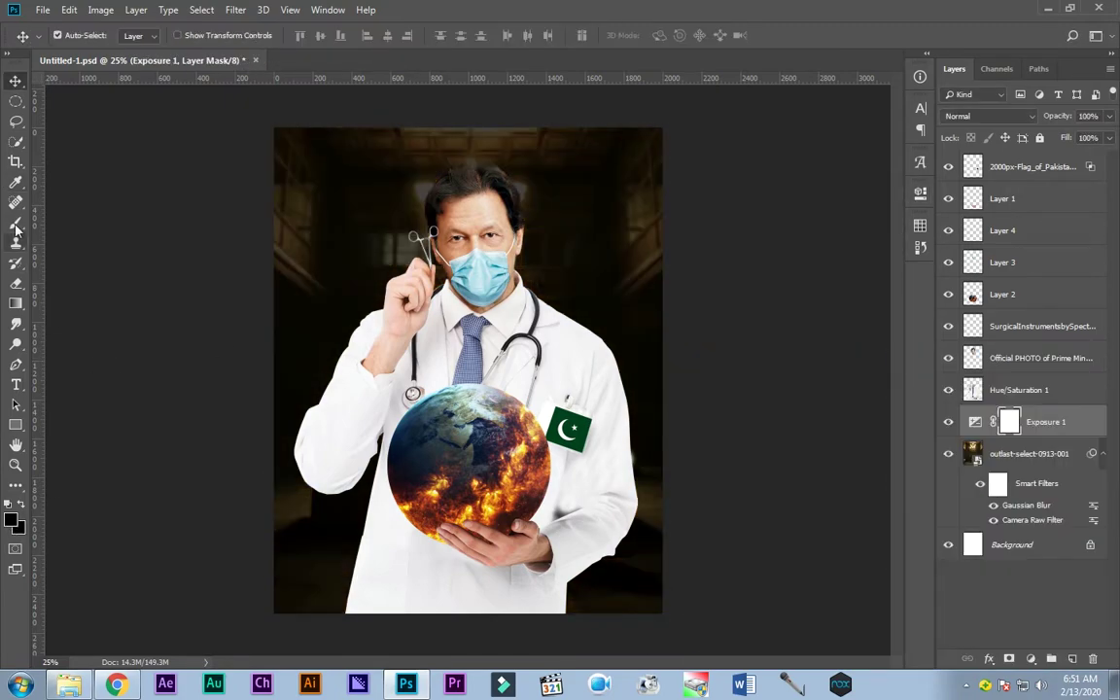
- Paint white on the Exposure 1 mask above and left of the head, then save
{"action": "left_click_drag", "start_coordinate": [467, 175], "coordinate": [436, 230]}
{"action": "left_click_drag", "start_coordinate": [502, 202], "coordinate": [374, 151]}
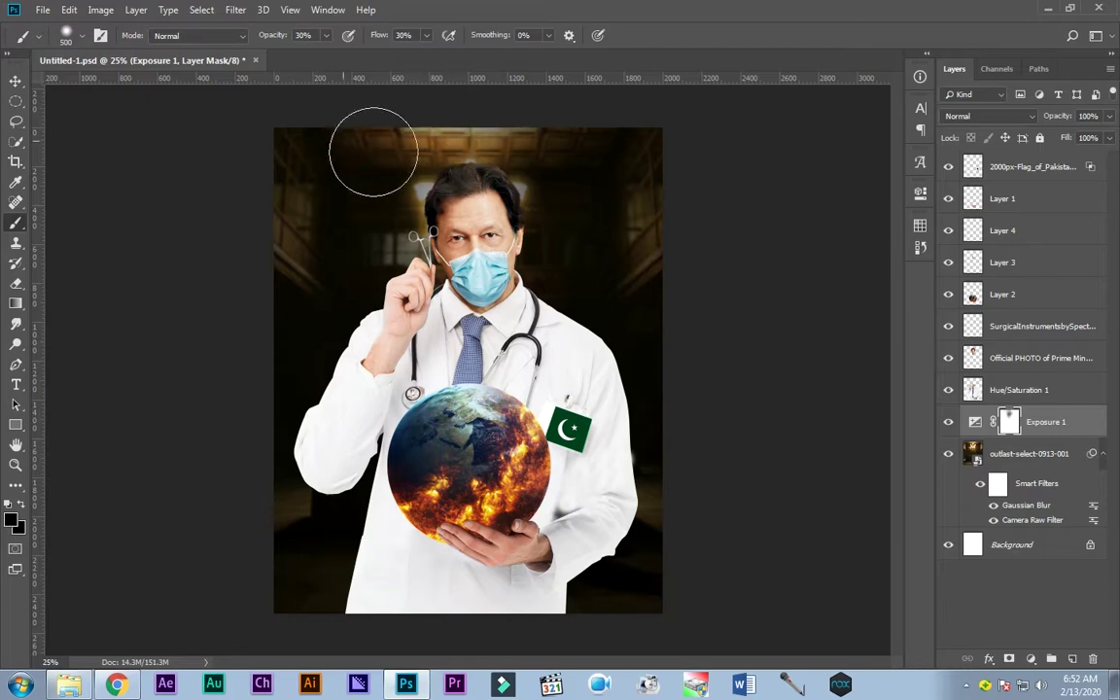
{"action": "left_click_drag", "start_coordinate": [503, 134], "coordinate": [403, 215]}
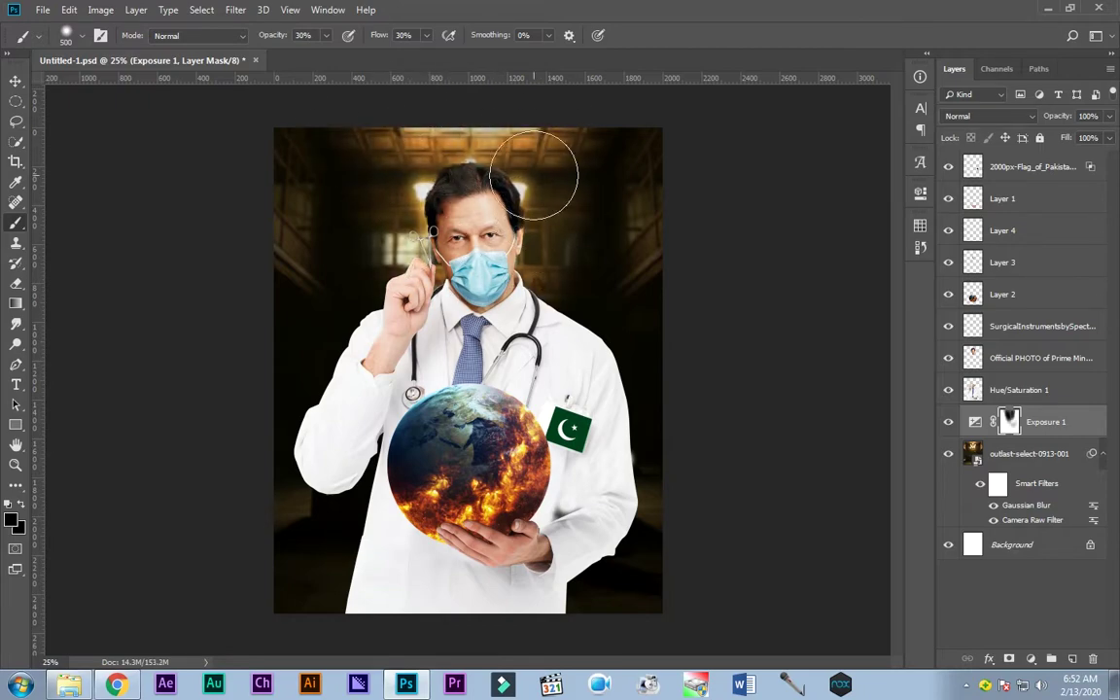
{"action": "key", "text": "ctrl+s"}
- Hide the burning globe and Layer 1, and select the flag layer
{"action": "left_click", "coordinate": [948, 294]}
{"action": "left_click", "coordinate": [948, 199]}
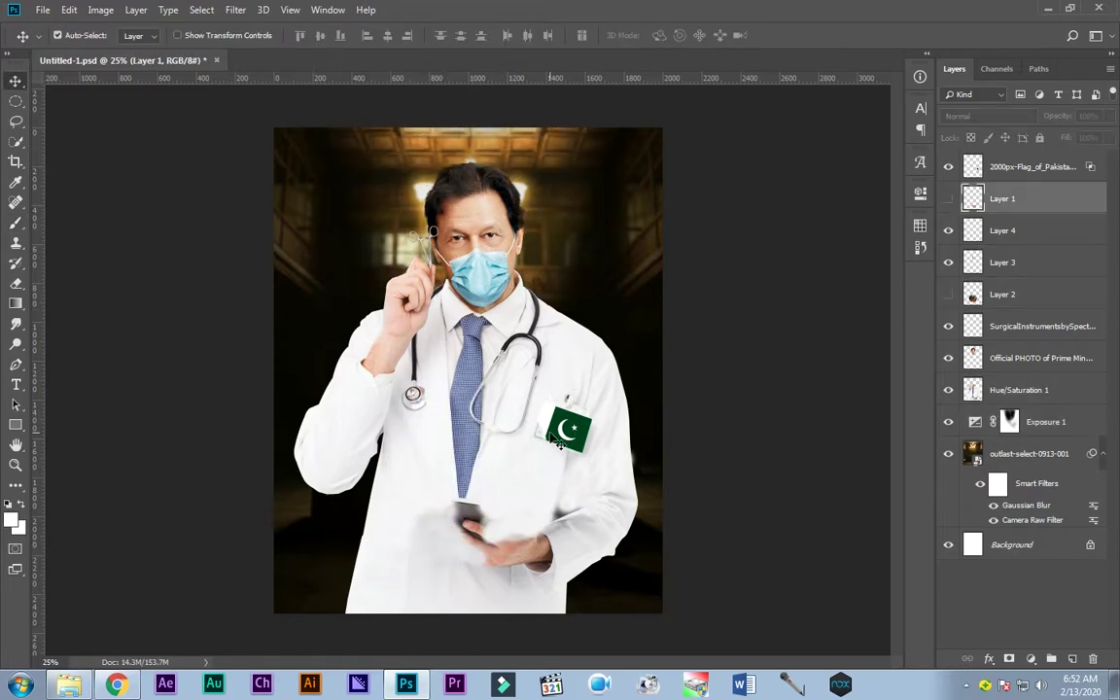
{"action": "left_click", "coordinate": [1019, 390]}
{"action": "left_click", "coordinate": [1033, 166], "text": "shift"}
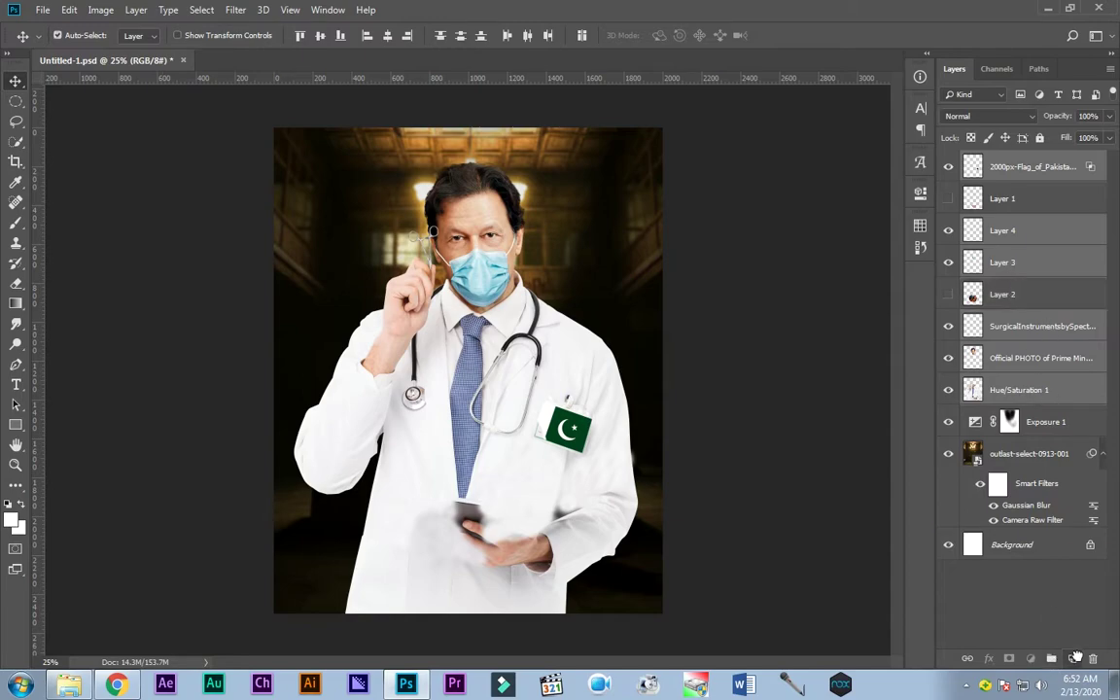
{"action": "right_click", "coordinate": [968, 216]}
{"action": "left_click", "coordinate": [623, 435]}
- Reorder the stack so Layer 2 sits above Layer 3 with the flag layer below it
{"action": "left_click_drag", "start_coordinate": [1001, 294], "coordinate": [1038, 262]}
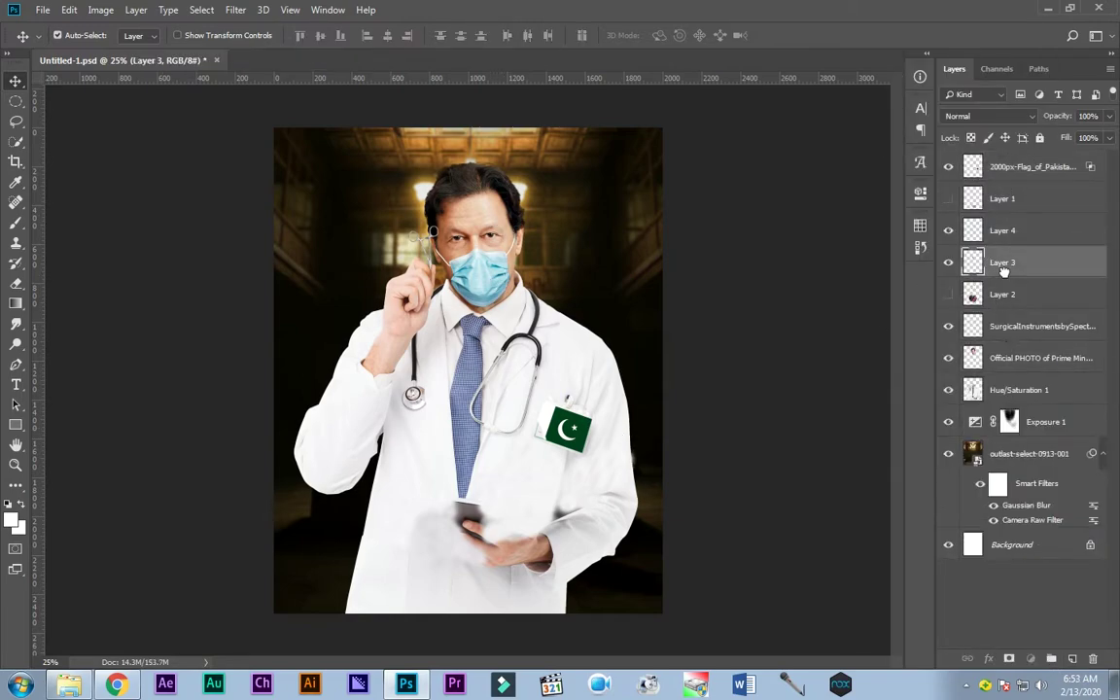
{"action": "left_click", "coordinate": [1019, 390]}
{"action": "left_click", "coordinate": [1032, 166]}
{"action": "left_click_drag", "start_coordinate": [1031, 200], "coordinate": [1031, 263]}
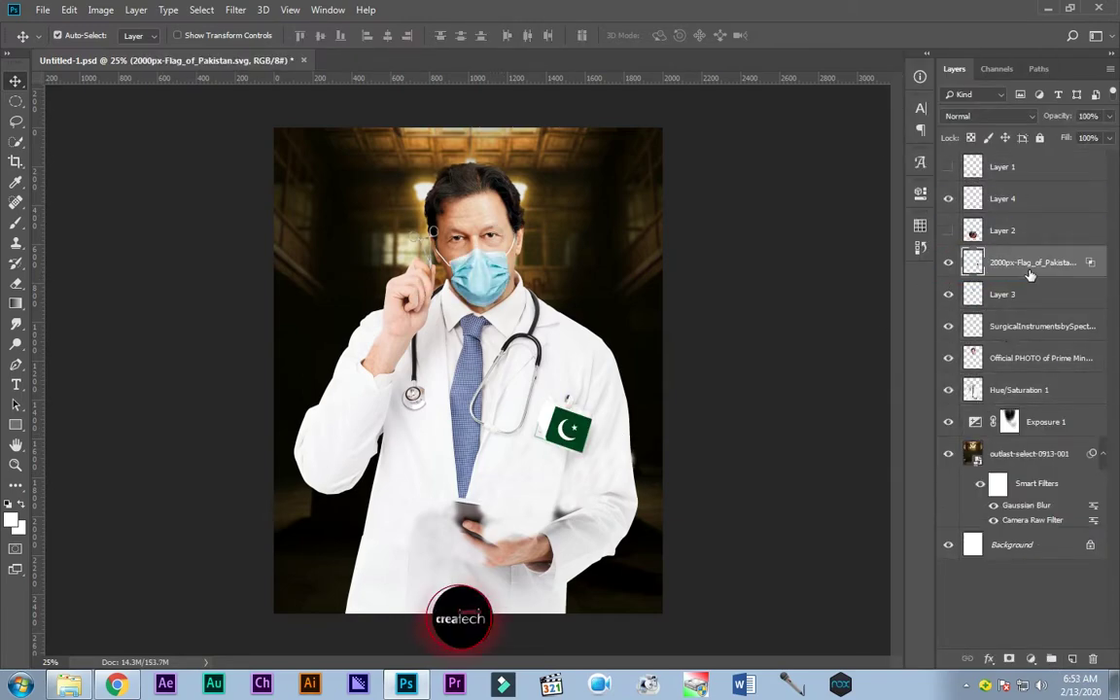
- Group the doctor and flag layers, duplicate the group and merge it into Group 1 copy
{"action": "left_click", "coordinate": [1020, 386], "text": "shift"}
{"action": "key", "text": "ctrl+g"}
{"action": "key", "text": "ctrl+j"}
{"action": "key", "text": "ctrl+e"}
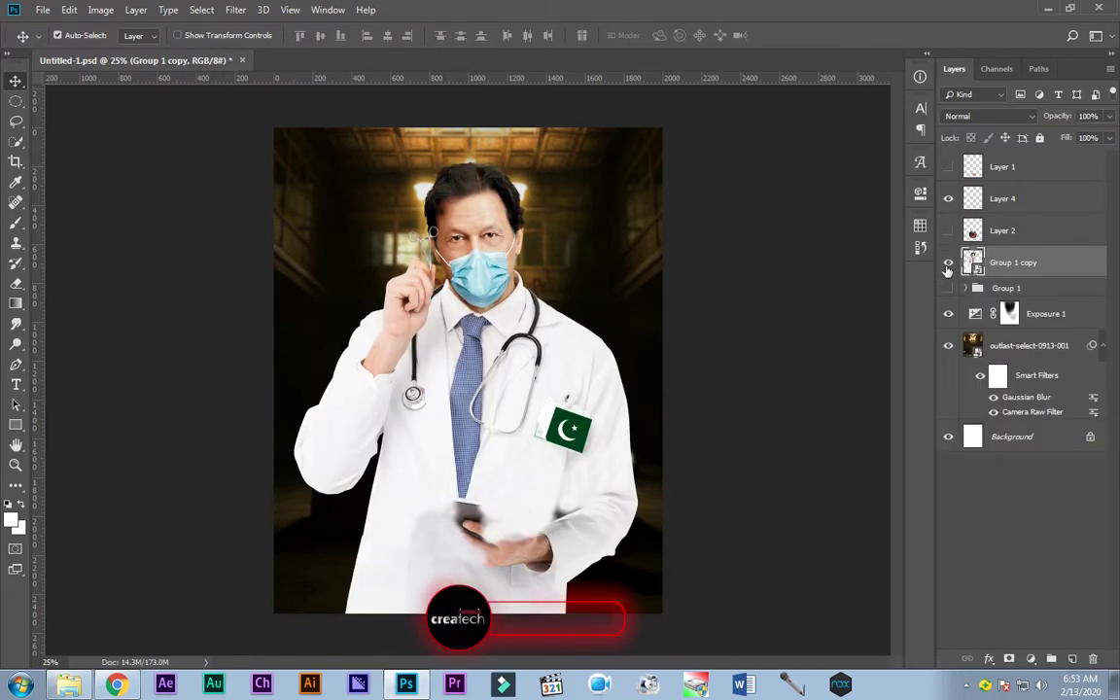
- Show the globe again, try moving Layer 4 out of the group, then undo it
{"action": "left_click", "coordinate": [948, 231]}
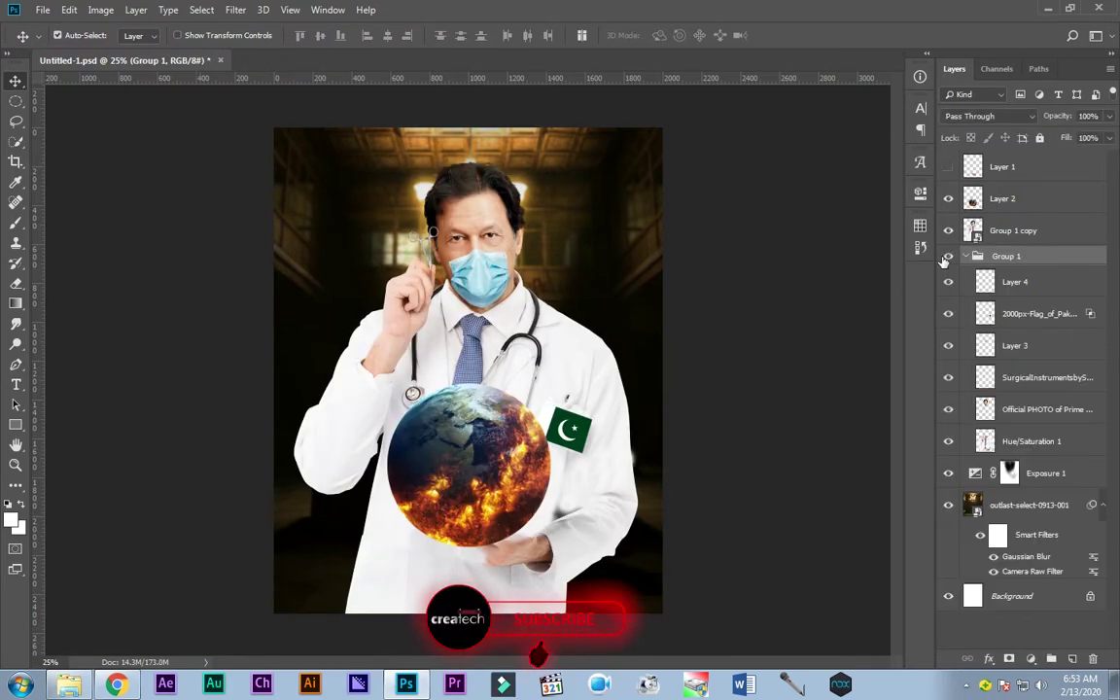
{"action": "left_click_drag", "start_coordinate": [956, 244], "coordinate": [948, 182]}
{"action": "left_click_drag", "start_coordinate": [948, 230], "coordinate": [952, 204]}
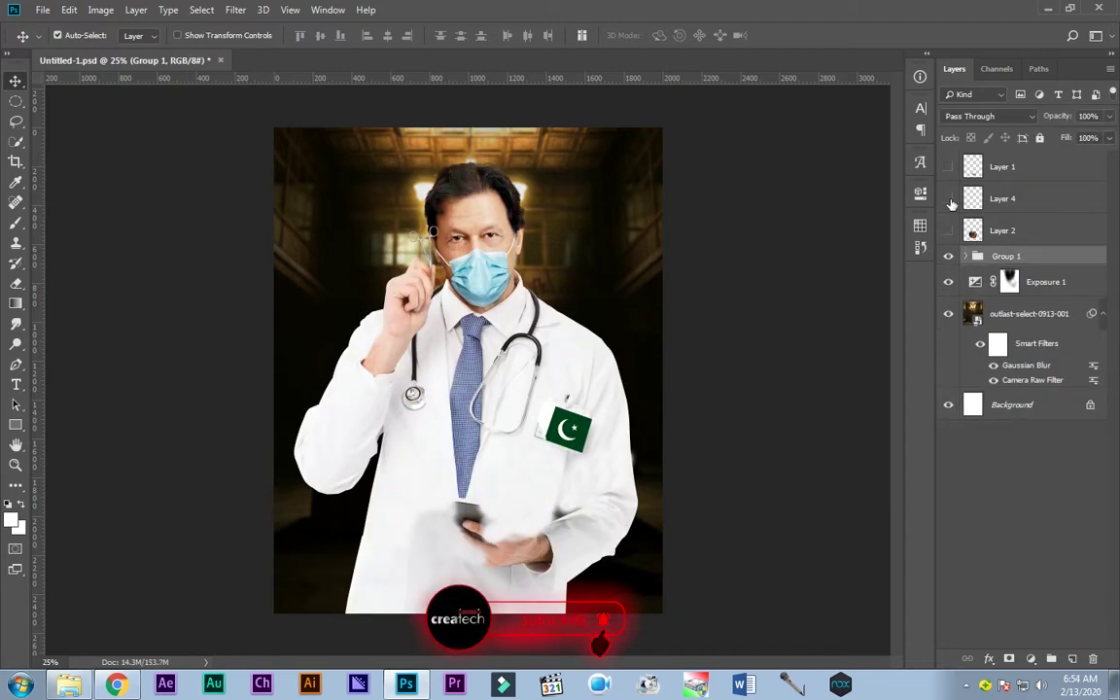
{"action": "key", "text": "ctrl+alt+z"}
{"action": "key", "text": "ctrl+alt+z"}
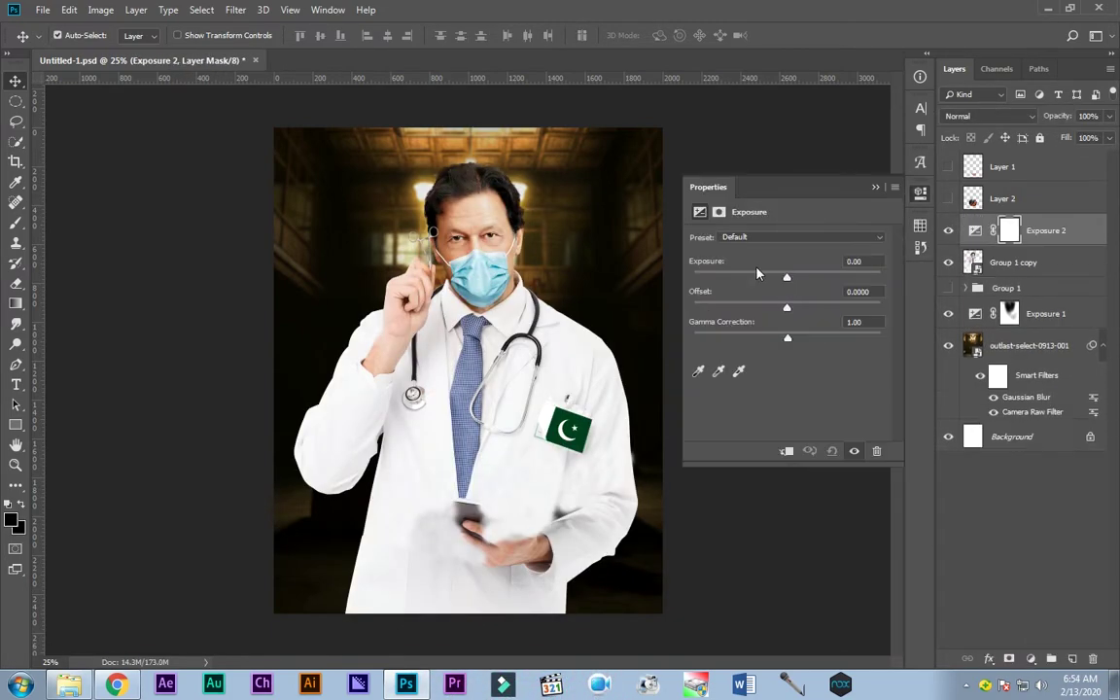
- Add an Exposure -1.22 darkening with a black mask and set up a white 150 px brush
{"action": "left_click_drag", "start_coordinate": [787, 279], "coordinate": [771, 280]}
{"action": "key", "text": "ctrl+i"}
{"action": "key", "text": "ctrl+plus"}
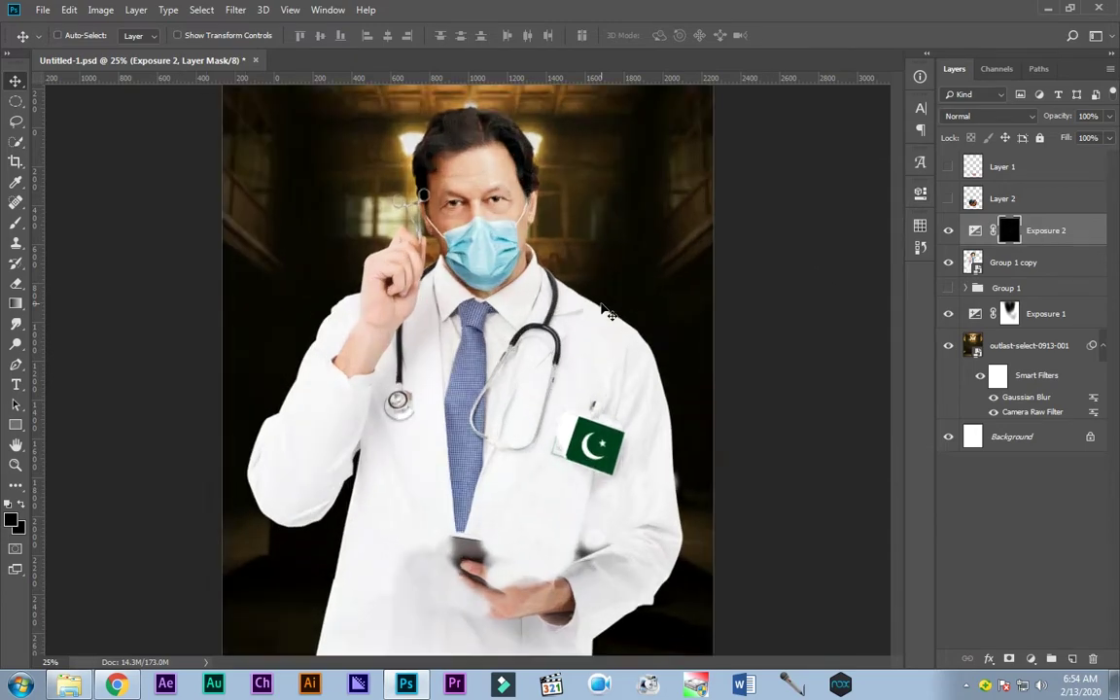
{"action": "key", "text": "b"}
{"action": "scroll", "coordinate": [560, 325], "scroll_direction": "down", "scroll_amount": 2, "text": "alt"}
{"action": "scroll", "coordinate": [560, 325], "scroll_direction": "up", "scroll_amount": 2, "text": "alt"}
{"action": "left_click", "coordinate": [12, 522]}
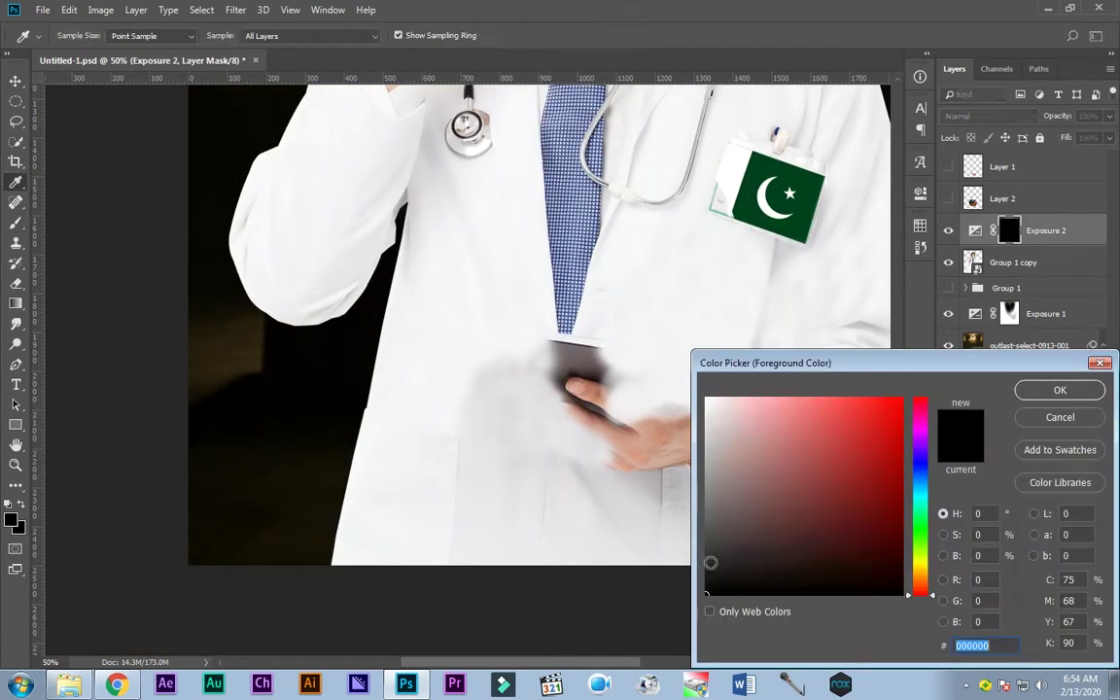
{"action": "key", "text": "Escape"}
{"action": "key", "text": "x"}
{"action": "right_click", "coordinate": [501, 218]}
{"action": "key", "text": "Return"}
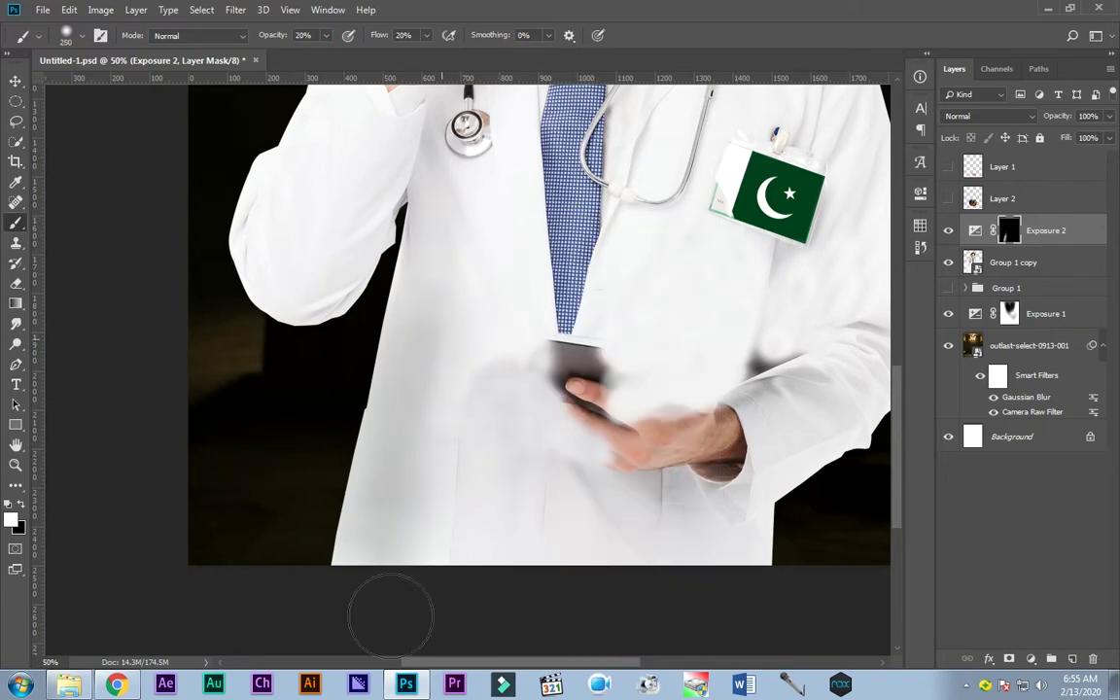
- Paint the Exposure mask along the coat's arm edge, resizing the brush between 125 and 200
{"action": "scroll", "coordinate": [780, 467], "scroll_direction": "up", "scroll_amount": 2, "text": "alt"}
{"action": "scroll", "coordinate": [467, 404], "scroll_direction": "up", "scroll_amount": 1, "text": "alt"}
{"action": "left_click_drag", "start_coordinate": [467, 404], "coordinate": [452, 375]}
{"action": "scroll", "coordinate": [453, 375], "scroll_direction": "down", "scroll_amount": 1, "text": "alt"}
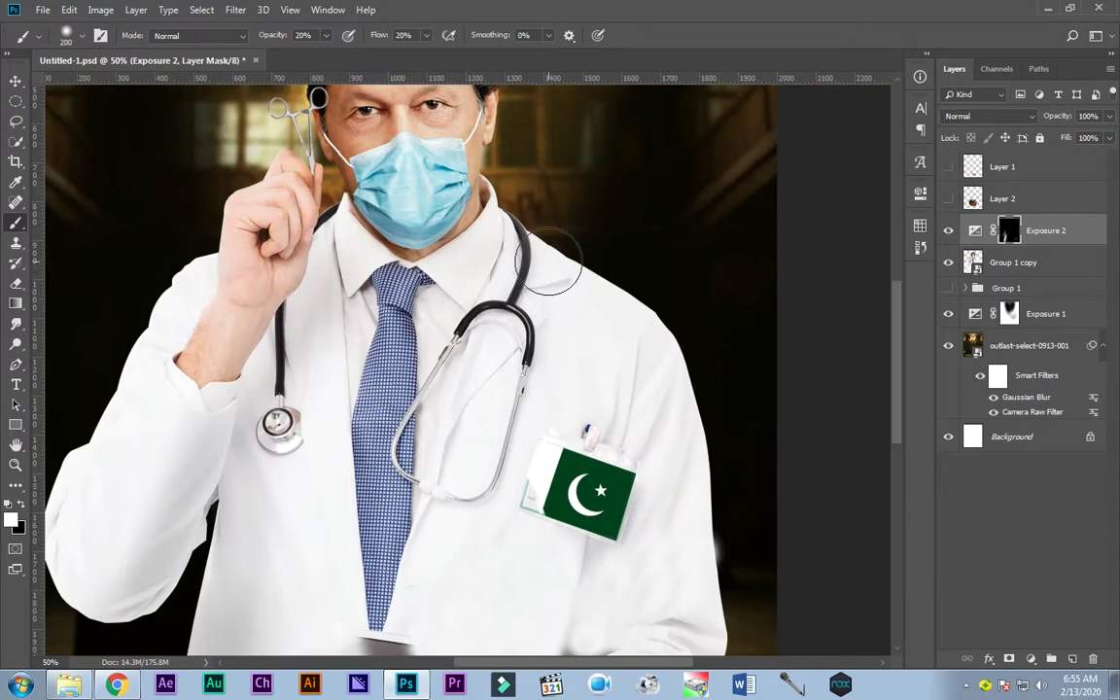
{"action": "scroll", "coordinate": [645, 430], "scroll_direction": "down", "scroll_amount": 2}
{"action": "key", "text": "bracketright"}
{"action": "key", "text": "bracketright"}
{"action": "scroll", "coordinate": [239, 386], "scroll_direction": "up", "scroll_amount": 1, "text": "alt"}
{"action": "key", "text": "bracketleft"}
{"action": "key", "text": "bracketleft"}
{"action": "key", "text": "bracketleft"}
{"action": "scroll", "coordinate": [292, 379], "scroll_direction": "down", "scroll_amount": 1, "text": "alt"}
{"action": "scroll", "coordinate": [414, 356], "scroll_direction": "up", "scroll_amount": 1, "text": "alt"}
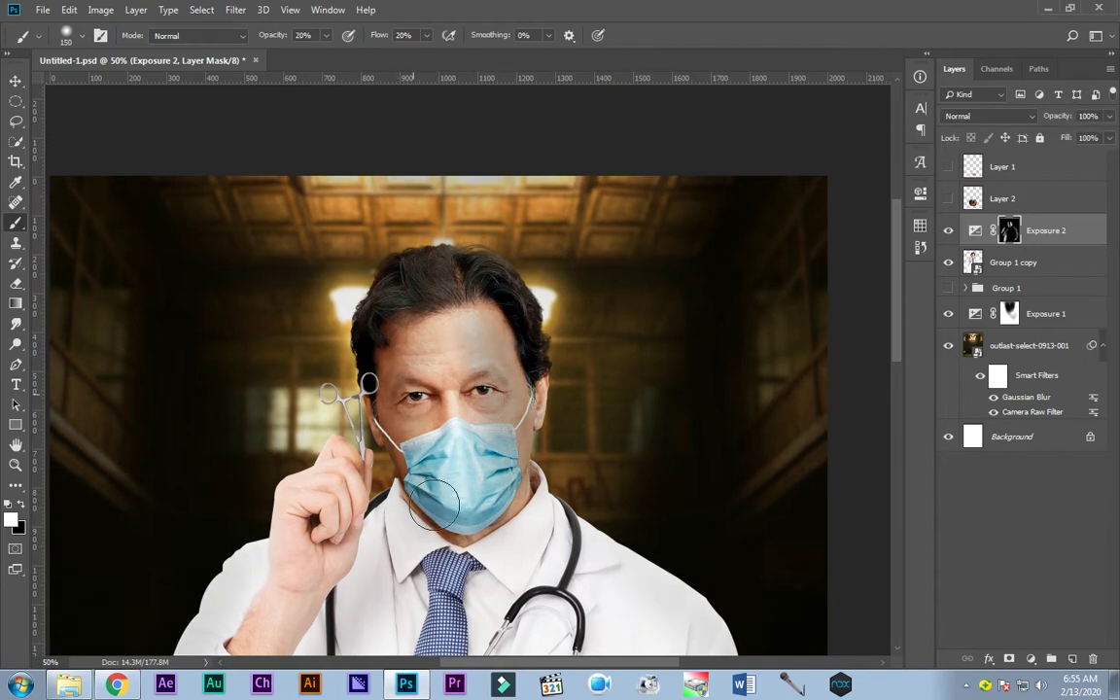
{"action": "key", "text": "ctrl+0"}
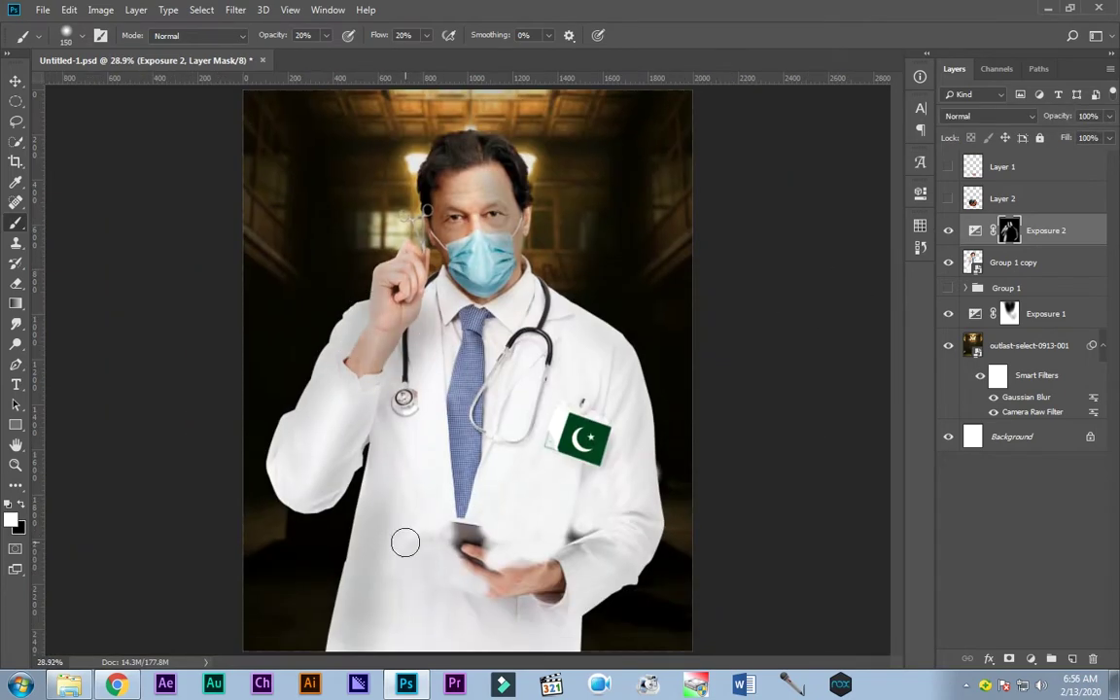
- Add a Curves adjustment with a black mask and choose a near-black painting colour
{"action": "key", "text": "v"}
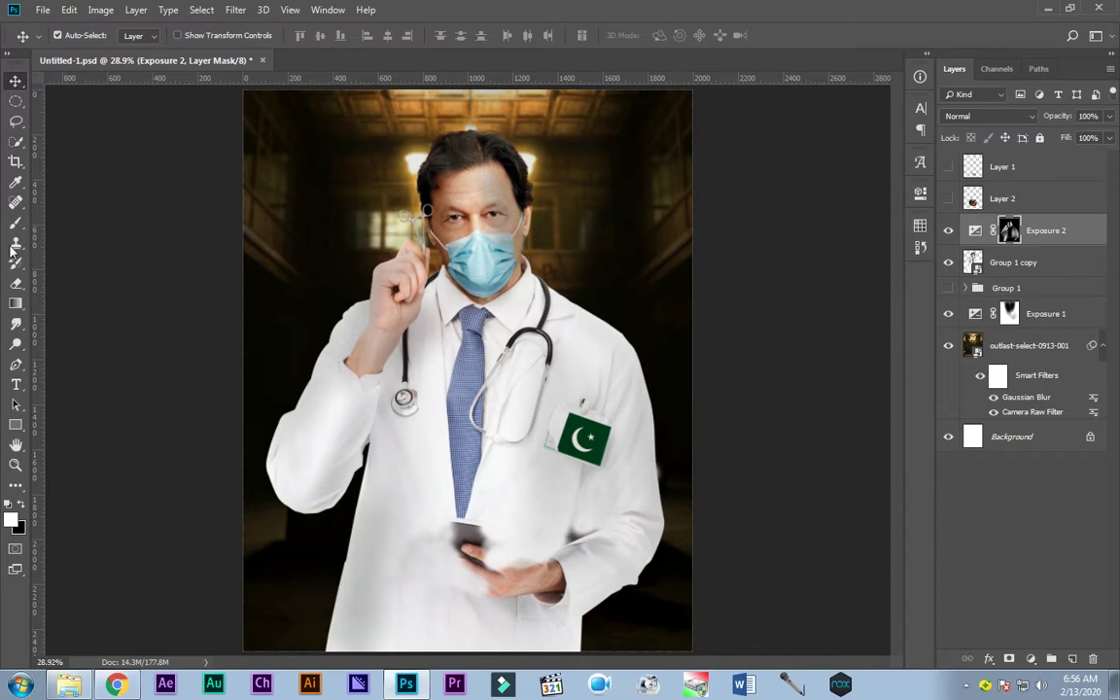
{"action": "left_click", "coordinate": [1031, 659]}
{"action": "left_click", "coordinate": [934, 369]}
{"action": "key", "text": "ctrl+i"}
{"action": "left_click", "coordinate": [12, 520]}
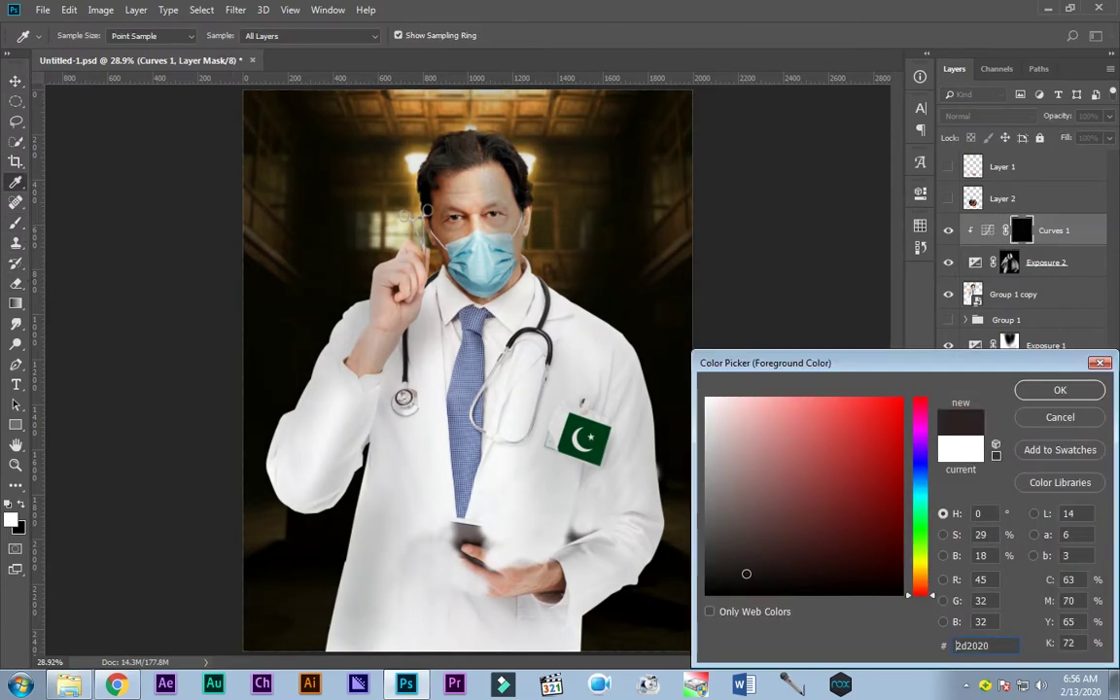
{"action": "key", "text": "Return"}
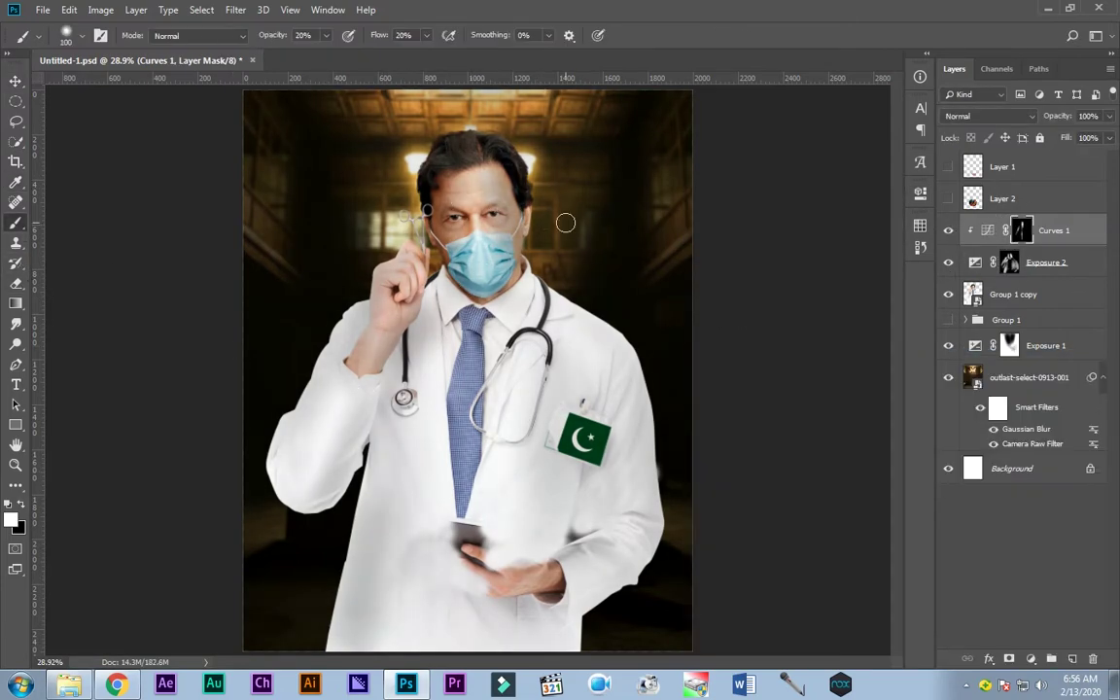
- Replace the old adjustments with a new Curves layer pulled down to darken the doctor
{"action": "left_click", "coordinate": [949, 263]}
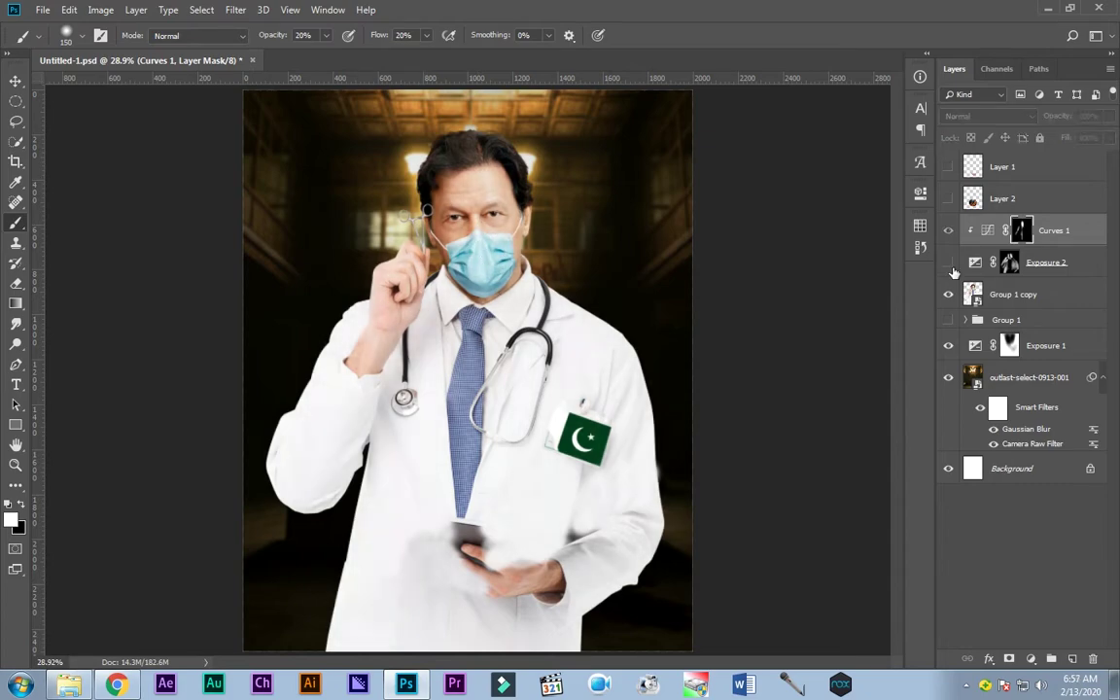
{"action": "left_click", "coordinate": [949, 262]}
{"action": "key", "text": "Delete"}
{"action": "key", "text": "Delete"}
{"action": "left_click", "coordinate": [1031, 659]}
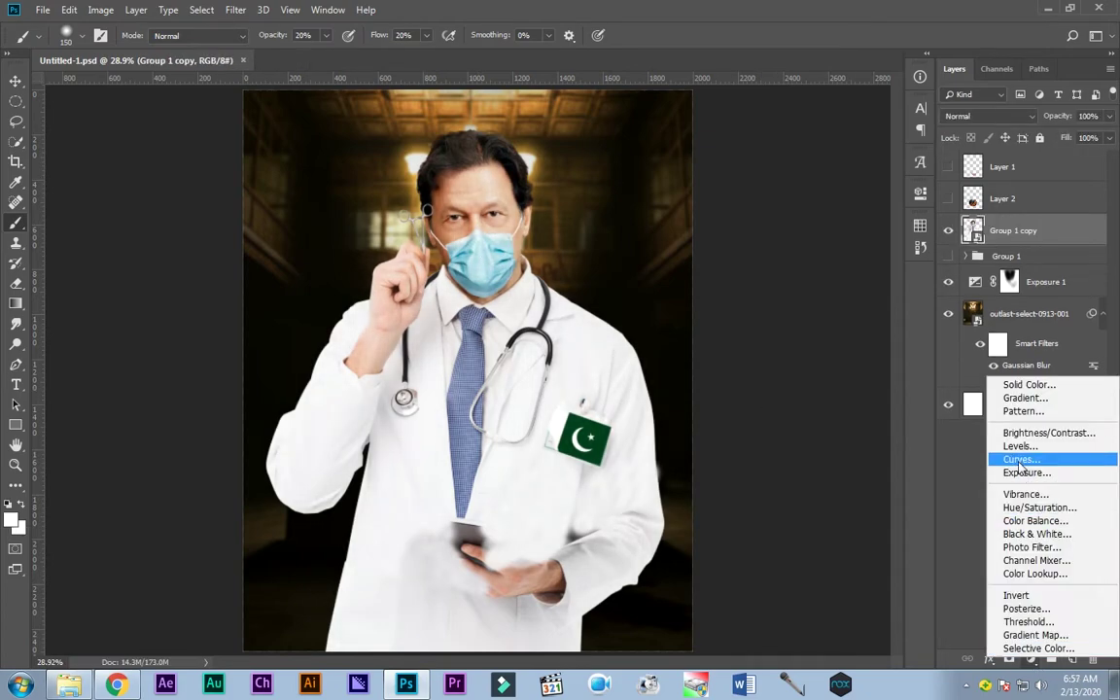
{"action": "left_click", "coordinate": [973, 457]}
{"action": "mouse_move", "coordinate": [839, 314]}
{"action": "left_mouse_down"}
{"action": "mouse_move", "coordinate": [839, 367]}
{"action": "mouse_move", "coordinate": [813, 325]}
{"action": "mouse_move", "coordinate": [805, 336]}
{"action": "left_mouse_up"}
{"action": "key", "text": "Delete"}
- Add an Exposure adjustment and a clipped Levels layer with output black 14
{"action": "left_click", "coordinate": [1031, 659]}
{"action": "left_click", "coordinate": [1016, 478]}
{"action": "left_click", "coordinate": [787, 451]}
{"action": "left_click", "coordinate": [1031, 659]}
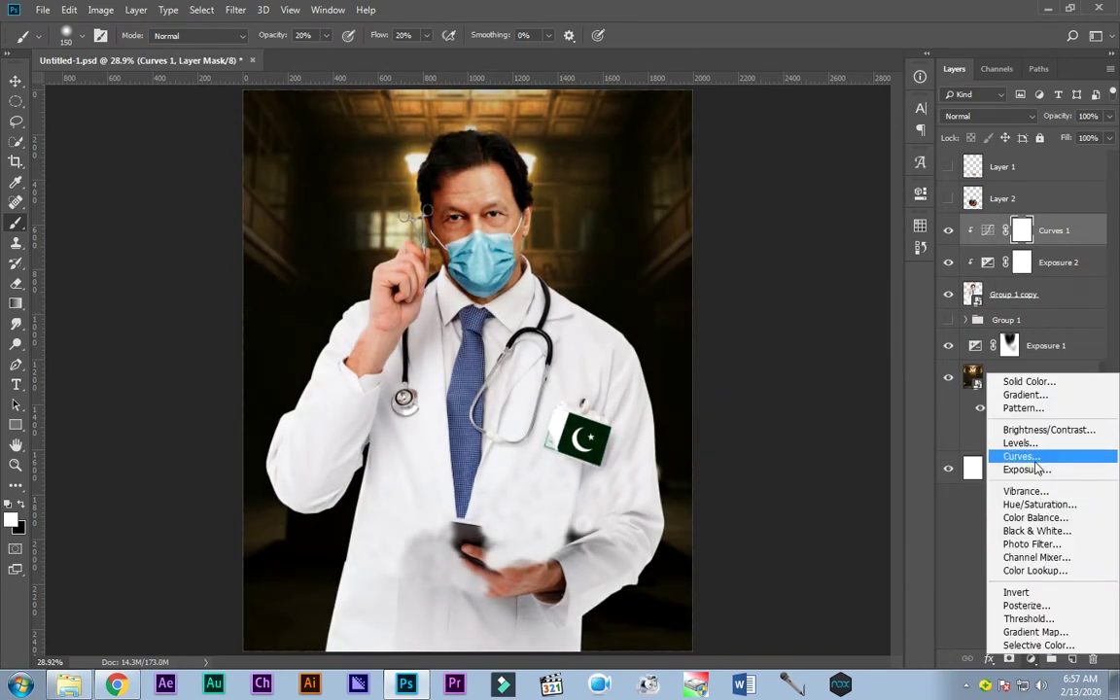
{"action": "left_click", "coordinate": [968, 439]}
{"action": "left_click_drag", "start_coordinate": [713, 393], "coordinate": [695, 378]}
{"action": "left_click", "coordinate": [786, 450]}
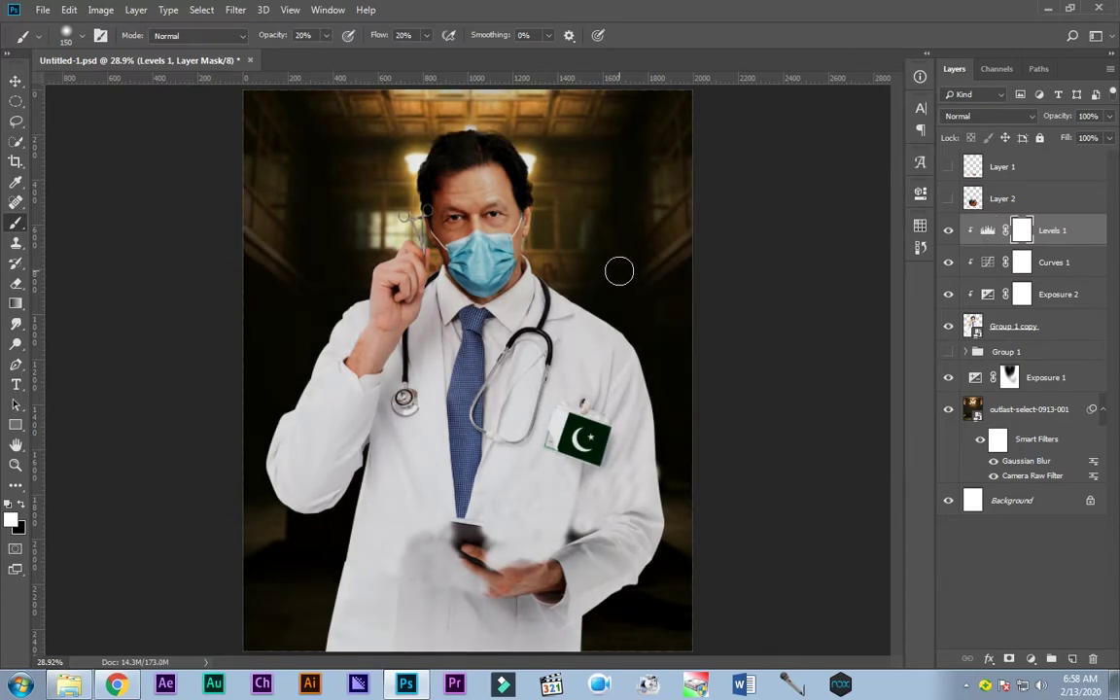
- Step down through the Curves 1 and Exposure 2 masks, painting them, then return to Levels 1
{"action": "key", "text": "alt+bracketleft"}
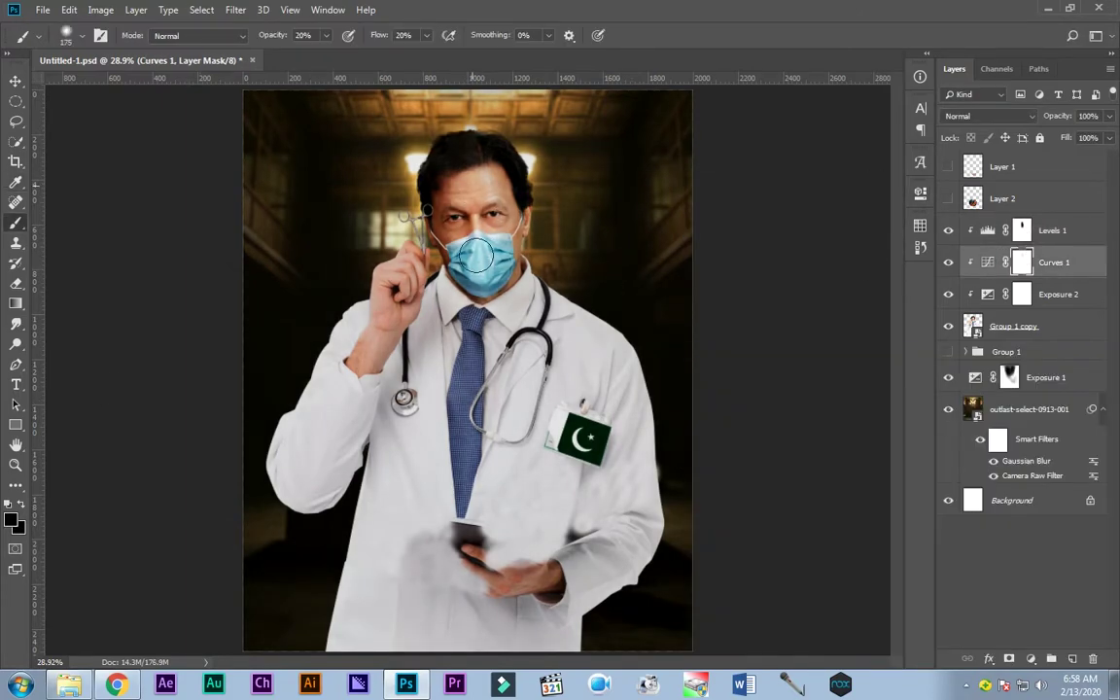
{"action": "key", "text": "alt+bracketleft"}
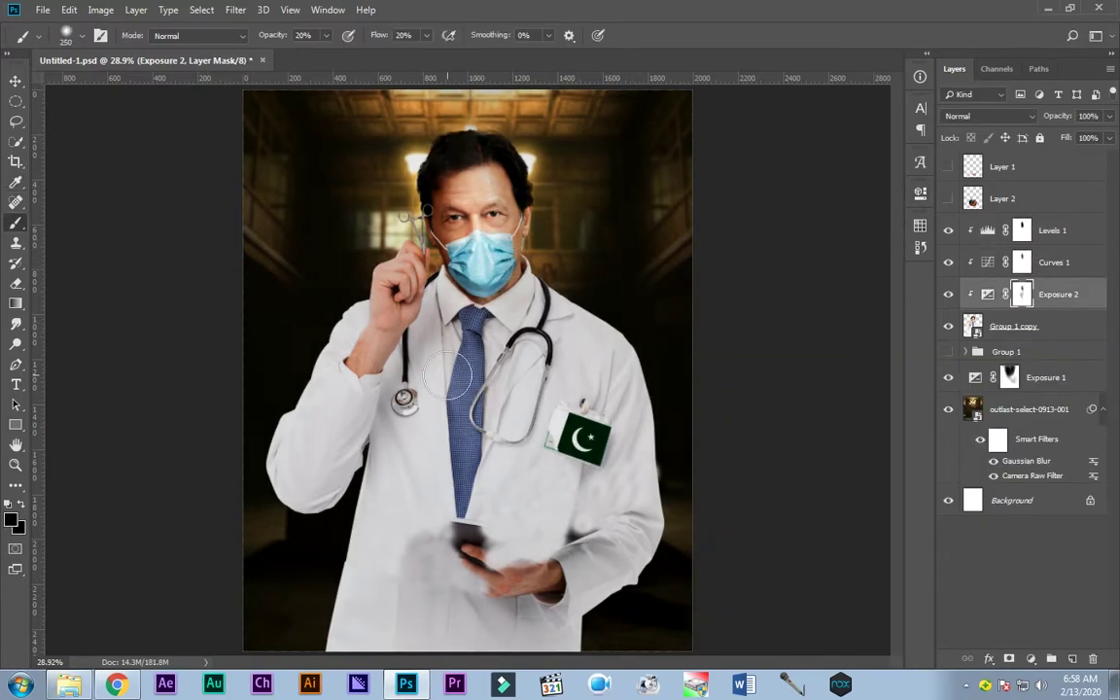
{"action": "left_click", "coordinate": [1021, 265]}
{"action": "key", "text": "alt+bracketright"}
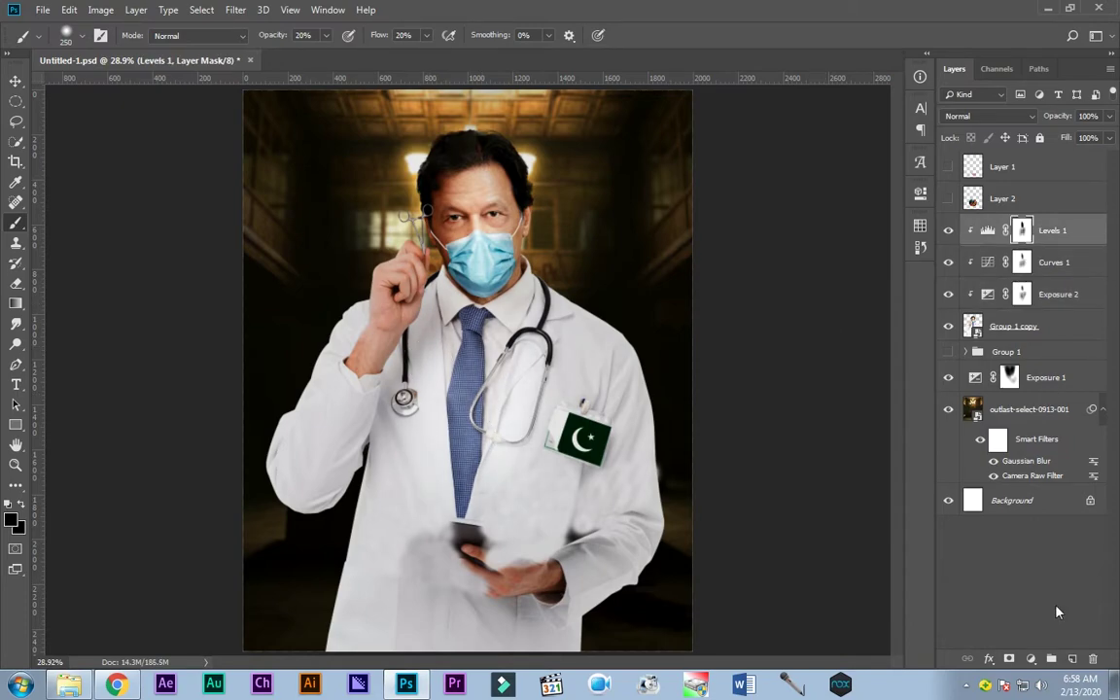
- Raise the Group 1 copy doctor layer's saturation to +3 with Hue/Saturation
{"action": "left_click", "coordinate": [1042, 326]}
{"action": "left_click", "coordinate": [101, 10]}
{"action": "left_click", "coordinate": [400, 137]}
{"action": "left_click_drag", "start_coordinate": [865, 279], "coordinate": [869, 280]}
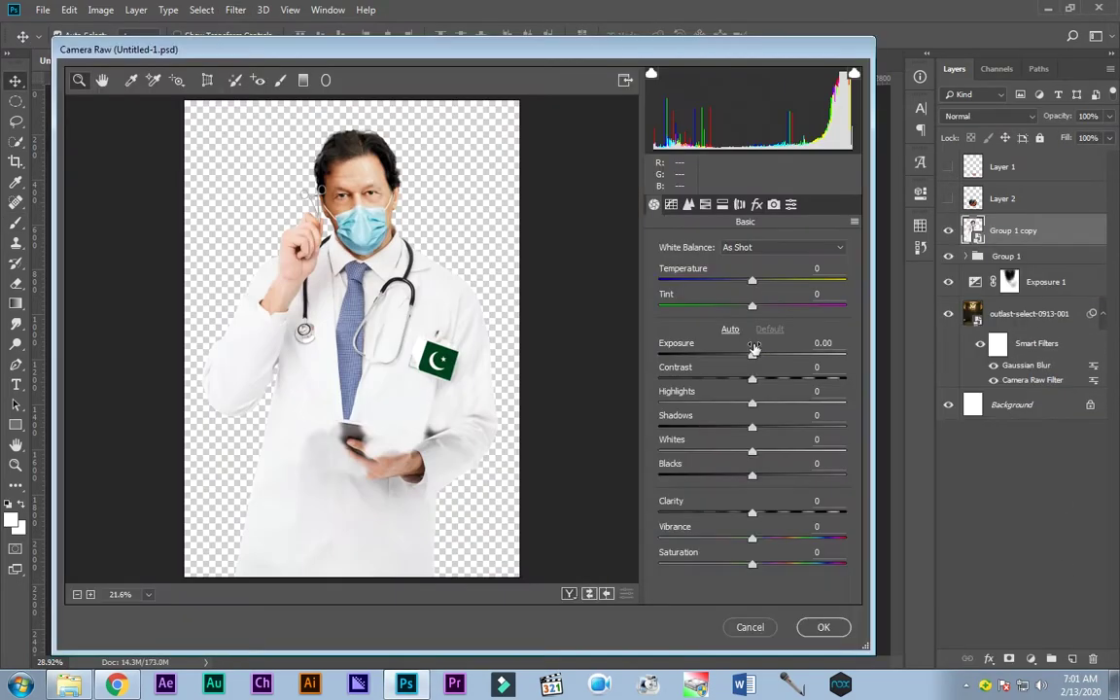
- Apply Camera Raw Exposure -1.95, Contrast +93, Highlights +3, Shadows +37, then duplicate the doctor layer
{"action": "mouse_move", "coordinate": [754, 348]}
{"action": "left_mouse_down"}
{"action": "mouse_move", "coordinate": [725, 353]}
{"action": "mouse_move", "coordinate": [838, 379]}
{"action": "mouse_move", "coordinate": [716, 360]}
{"action": "left_mouse_up"}
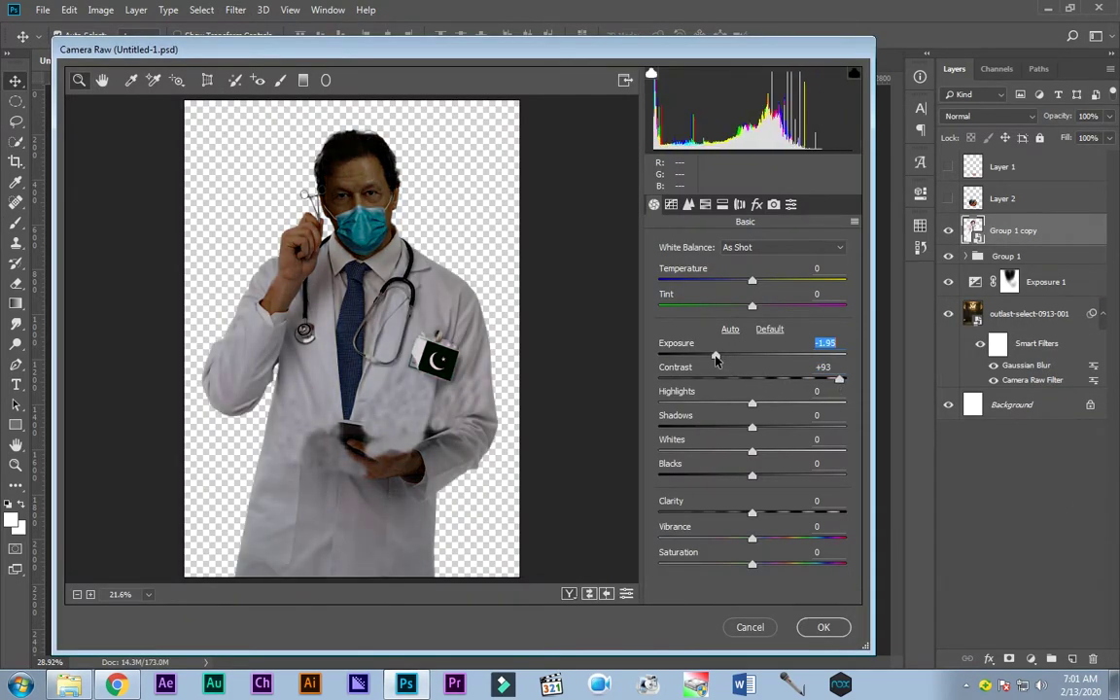
{"action": "left_click_drag", "start_coordinate": [752, 402], "coordinate": [786, 428]}
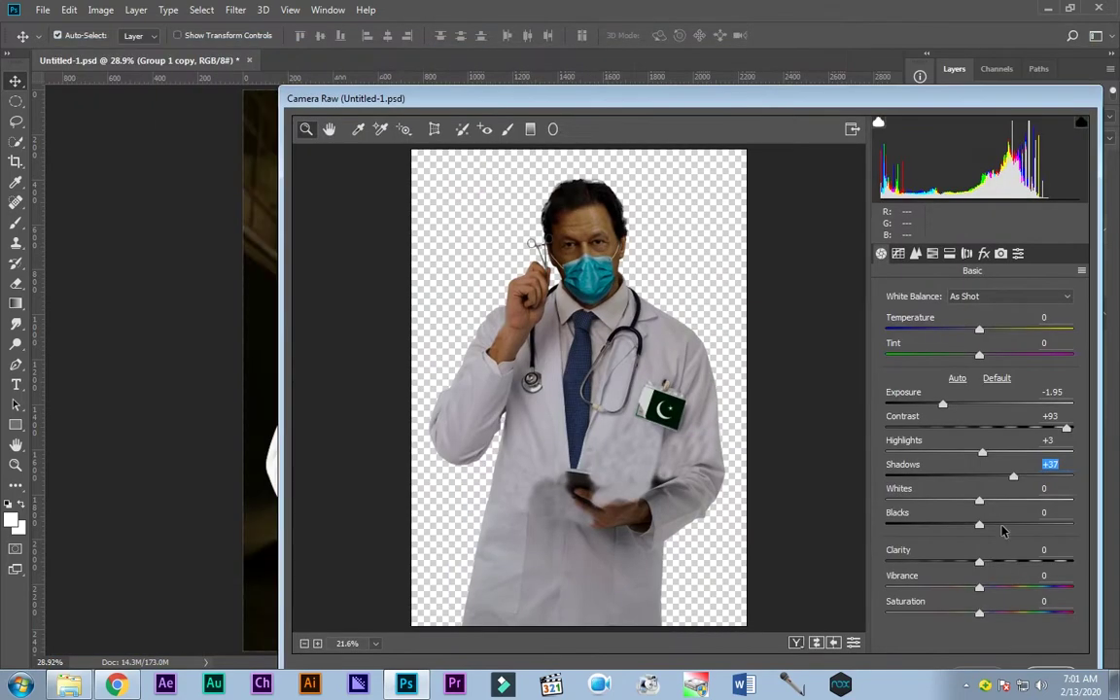
{"action": "right_click", "coordinate": [1012, 222]}
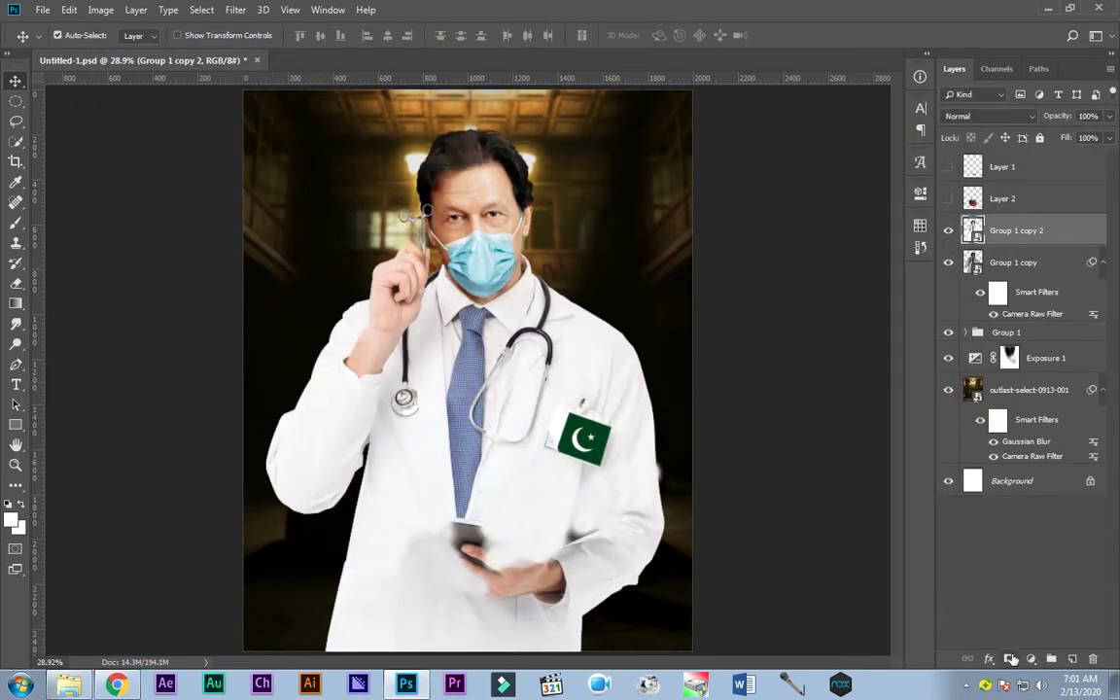
- Add a black mask to Group 1 copy 2 and paint the brighter copy back on the forehead
{"action": "left_click", "coordinate": [1012, 659], "text": "alt"}
{"action": "left_click", "coordinate": [14, 225]}
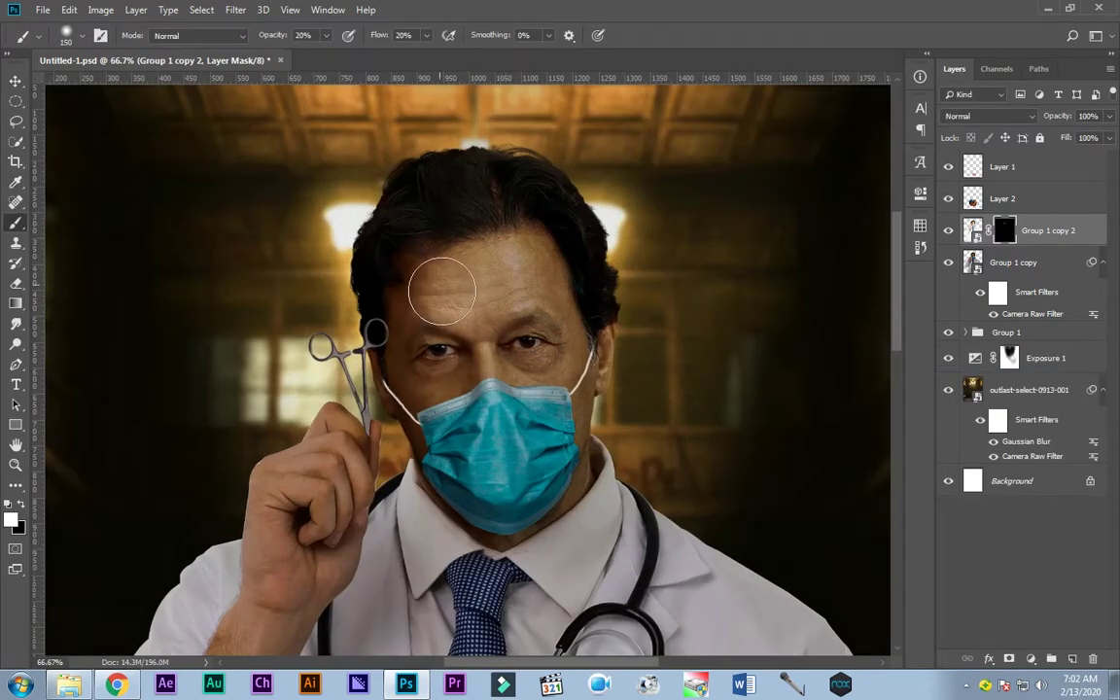
{"action": "left_click_drag", "start_coordinate": [442, 289], "coordinate": [483, 409]}
{"action": "key", "text": "bracketleft"}
{"action": "key", "text": "bracketleft"}
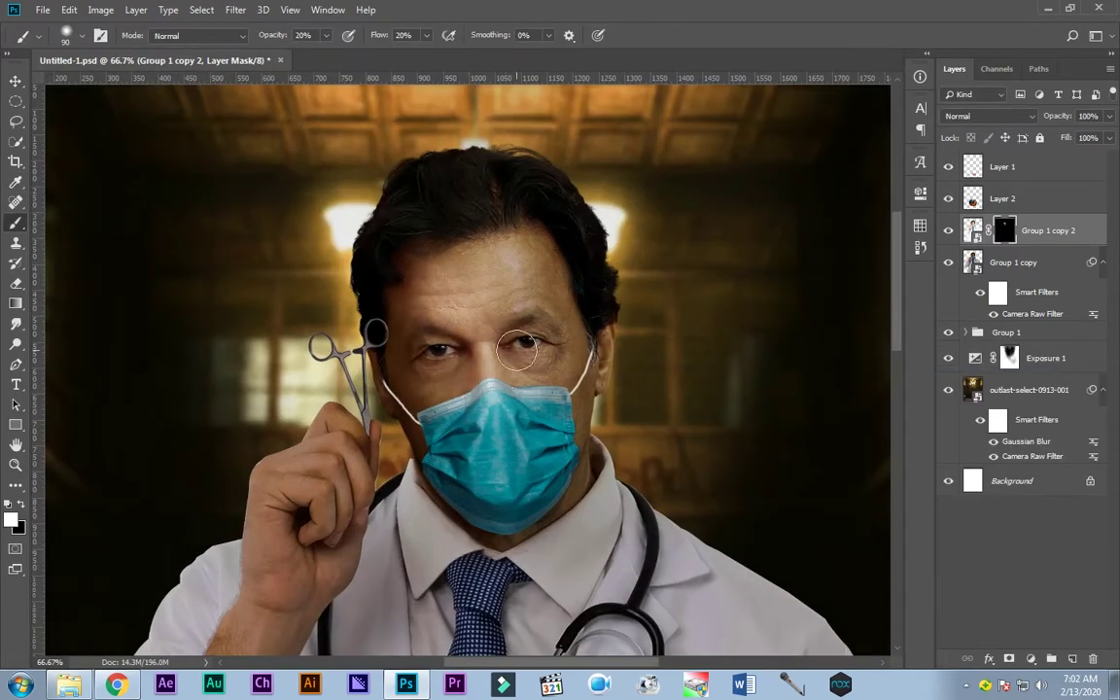
{"action": "key", "text": "ctrl+minus"}
{"action": "left_click_drag", "start_coordinate": [443, 533], "coordinate": [442, 368]}
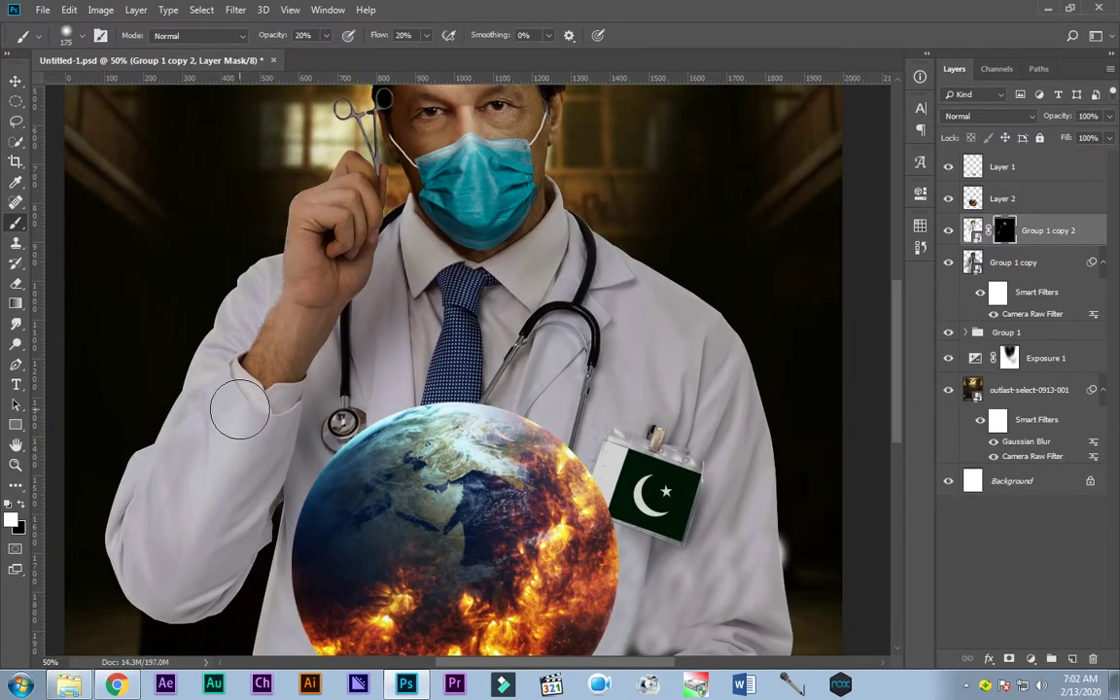
- Reveal the brighter copy on the sleeve and lower coat with a 400 px brush
{"action": "left_click_drag", "start_coordinate": [239, 408], "coordinate": [188, 538]}
{"action": "key", "text": "bracketleft"}
{"action": "scroll", "coordinate": [728, 425], "scroll_direction": "down", "scroll_amount": 3}
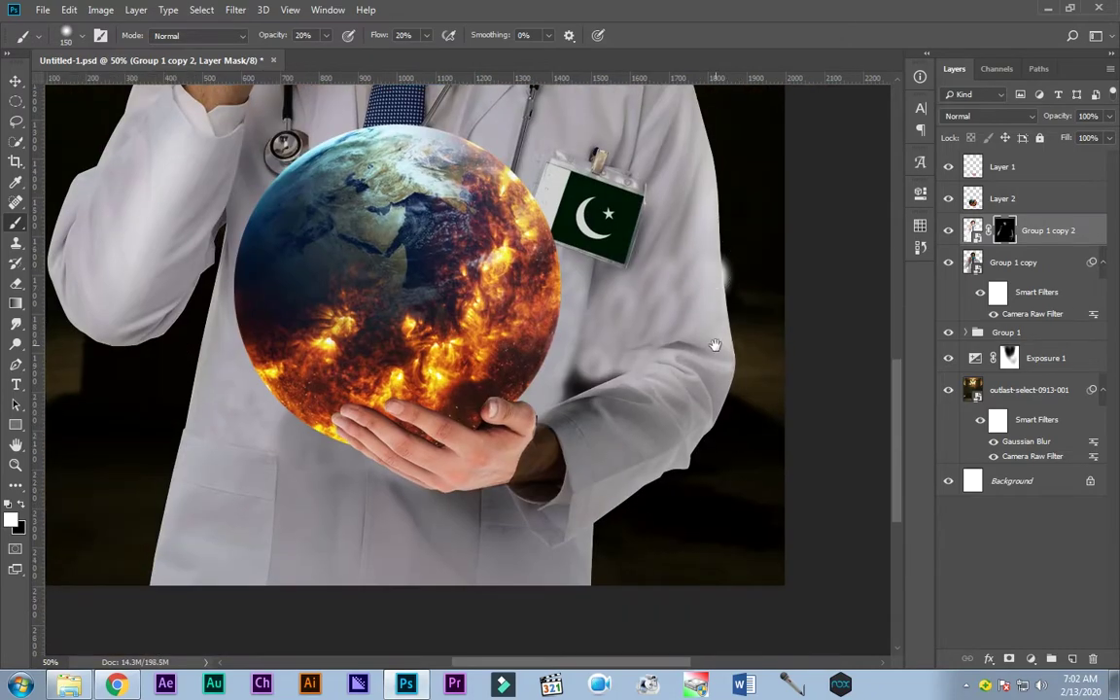
{"action": "scroll", "coordinate": [715, 346], "scroll_direction": "up", "scroll_amount": 5}
{"action": "scroll", "coordinate": [571, 226], "scroll_direction": "up", "scroll_amount": 2}
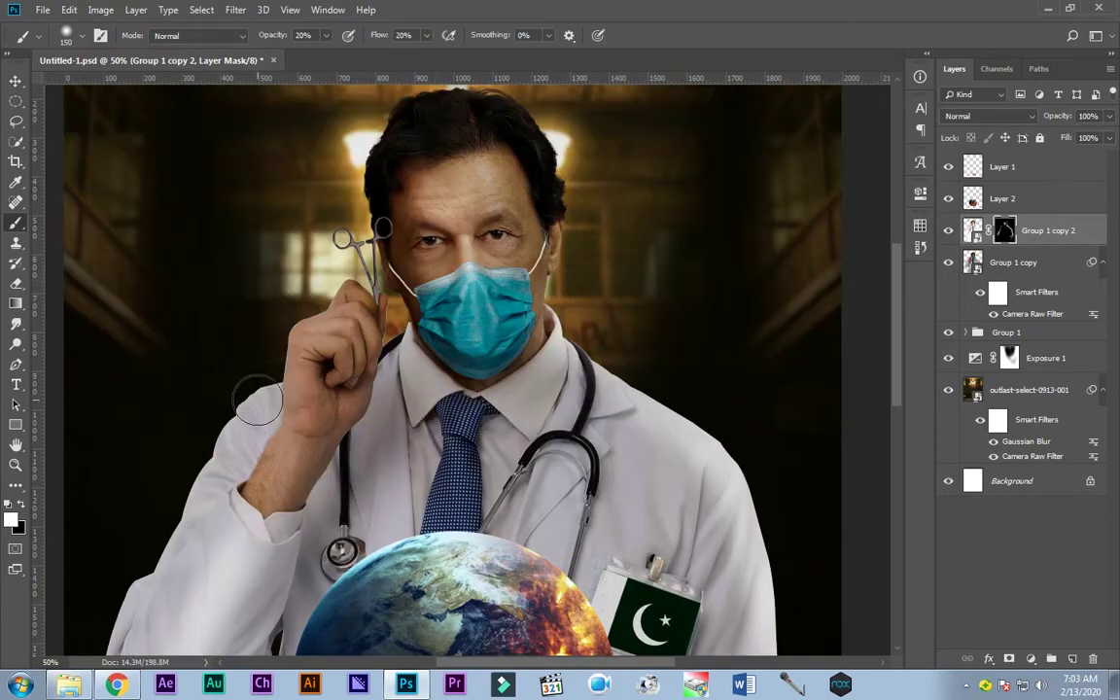
{"action": "scroll", "coordinate": [648, 414], "scroll_direction": "down", "scroll_amount": 5}
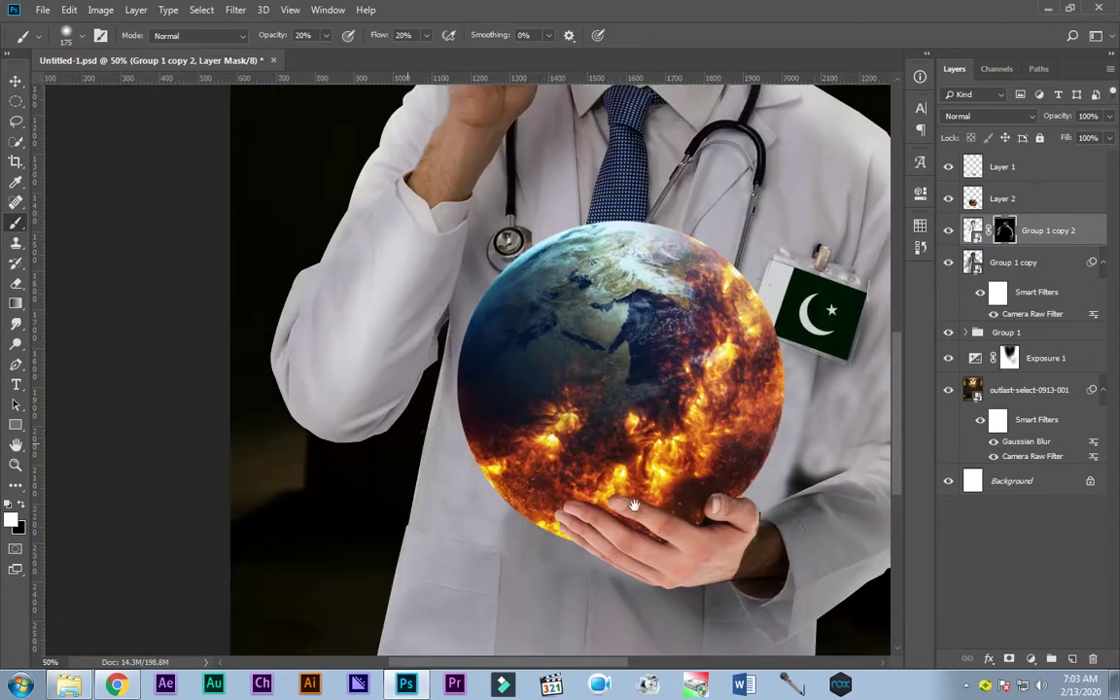
{"action": "scroll", "coordinate": [425, 537], "scroll_direction": "up", "scroll_amount": 3}
{"action": "scroll", "coordinate": [579, 294], "scroll_direction": "down", "scroll_amount": 3}
{"action": "key", "text": "bracketright"}
{"action": "key", "text": "bracketright"}
{"action": "key", "text": "bracketright"}
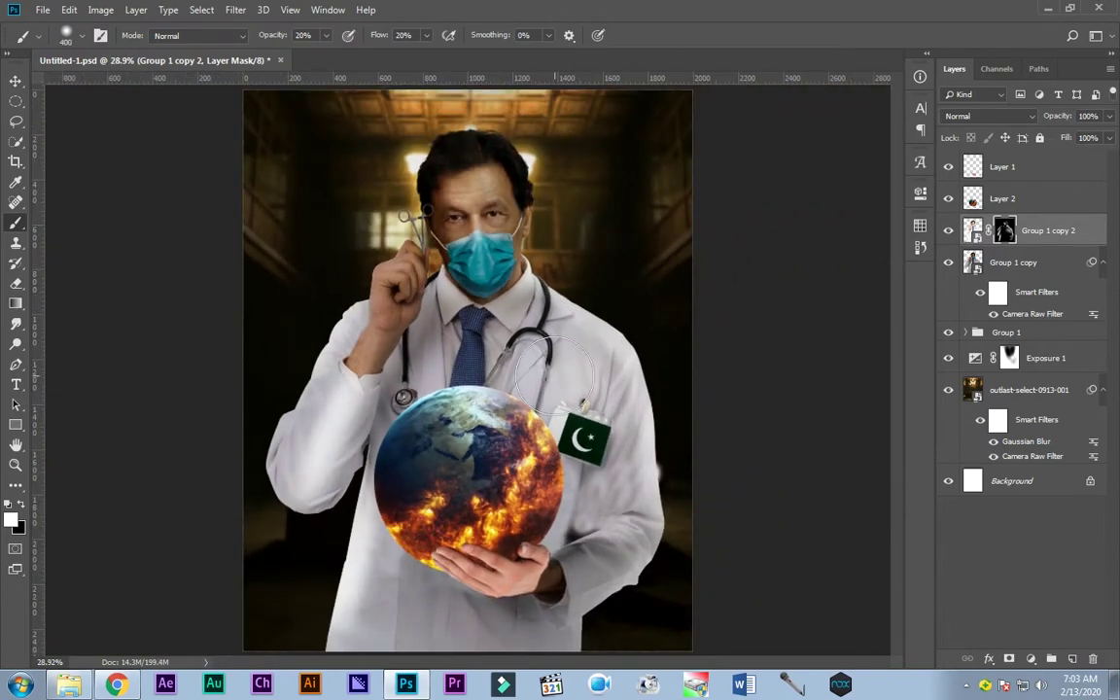
{"action": "left_click_drag", "start_coordinate": [578, 293], "coordinate": [398, 637]}
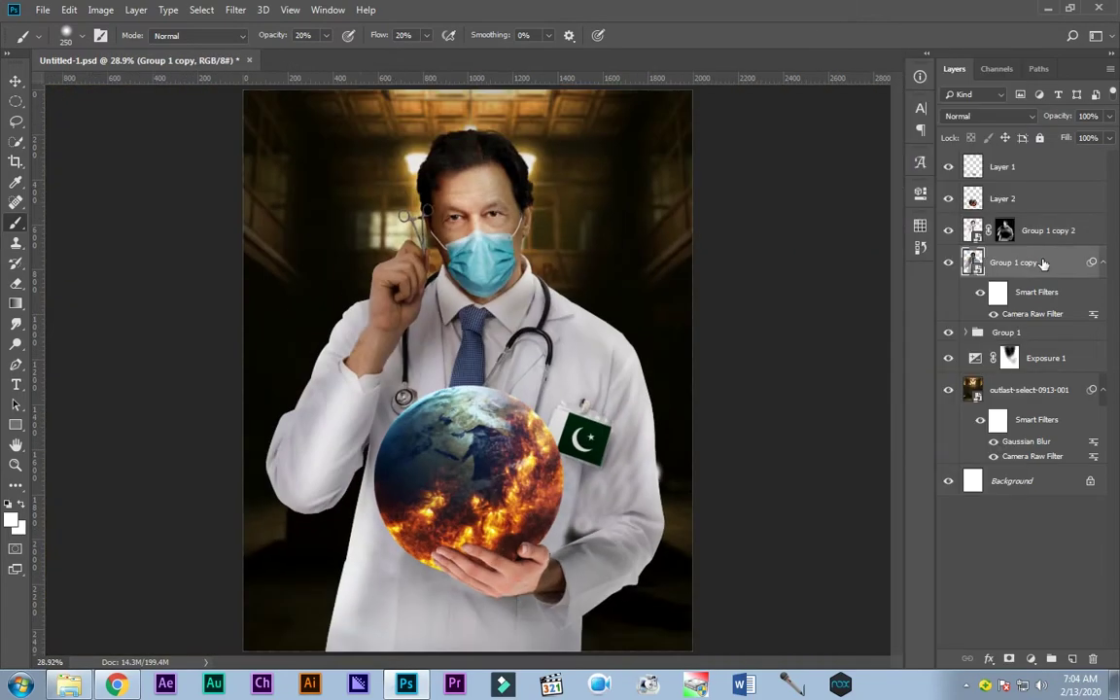
- Try a Hue/Saturation adjustment (hue -59, lightness +53) and hide it with an inverted mask
{"action": "key", "text": "b"}
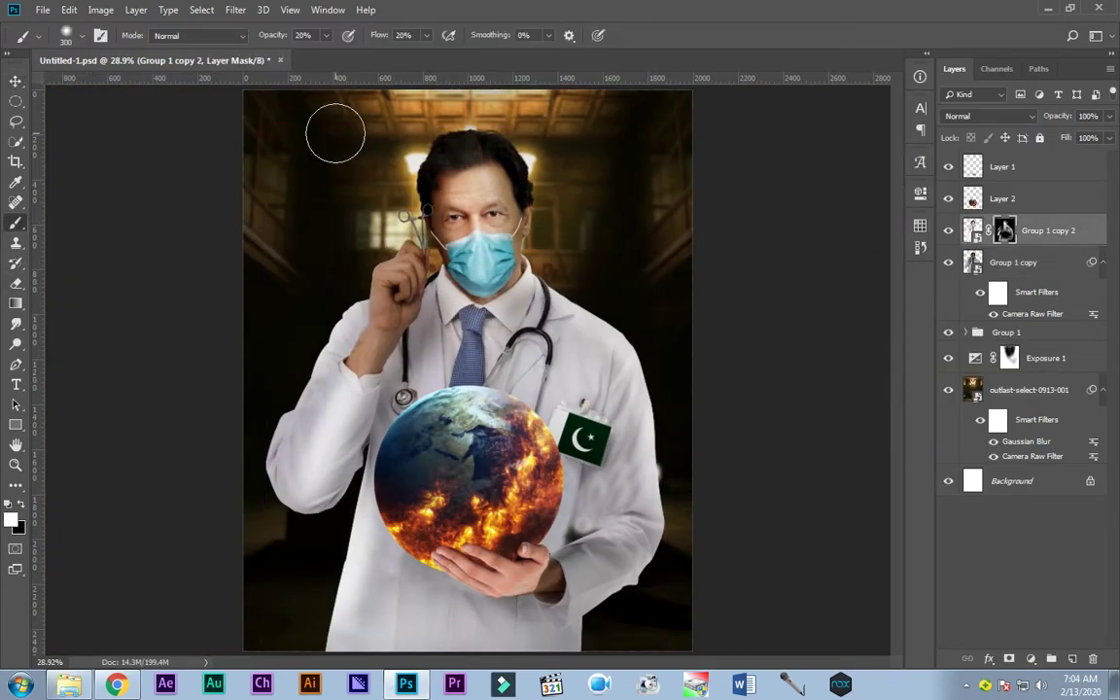
{"action": "left_click", "coordinate": [1030, 659]}
{"action": "left_click", "coordinate": [1021, 505]}
{"action": "left_click_drag", "start_coordinate": [786, 292], "coordinate": [812, 325]}
{"action": "left_click_drag", "start_coordinate": [786, 356], "coordinate": [805, 358]}
{"action": "left_click_drag", "start_coordinate": [776, 297], "coordinate": [740, 305]}
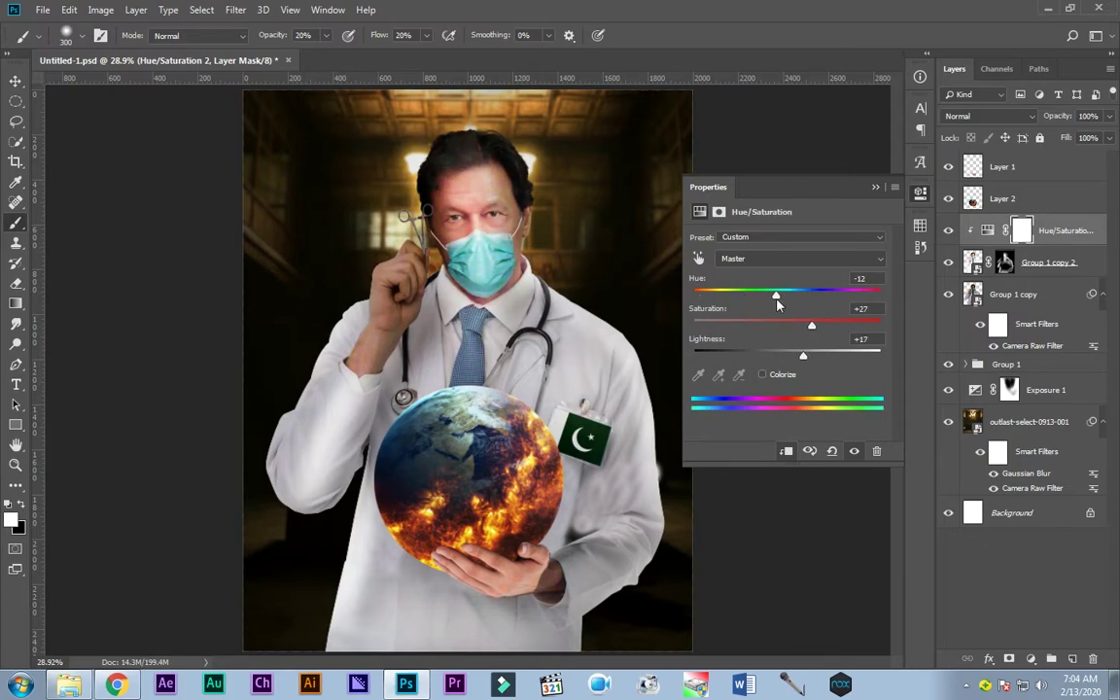
{"action": "left_click_drag", "start_coordinate": [812, 325], "coordinate": [814, 325]}
{"action": "left_click_drag", "start_coordinate": [803, 356], "coordinate": [836, 359]}
{"action": "key", "text": "ctrl+i"}
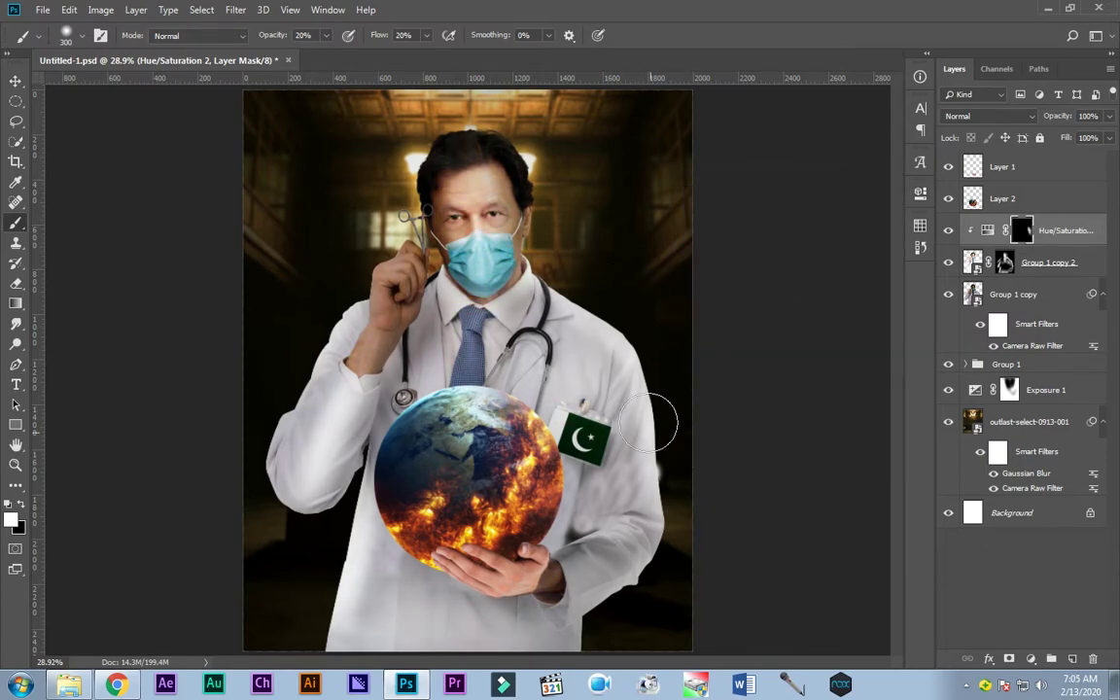
- Inspect the globe and coat on Group 1 copy, then return to the Group 1 copy 2 mask and Hue/Saturation layer
{"action": "left_click", "coordinate": [1016, 294]}
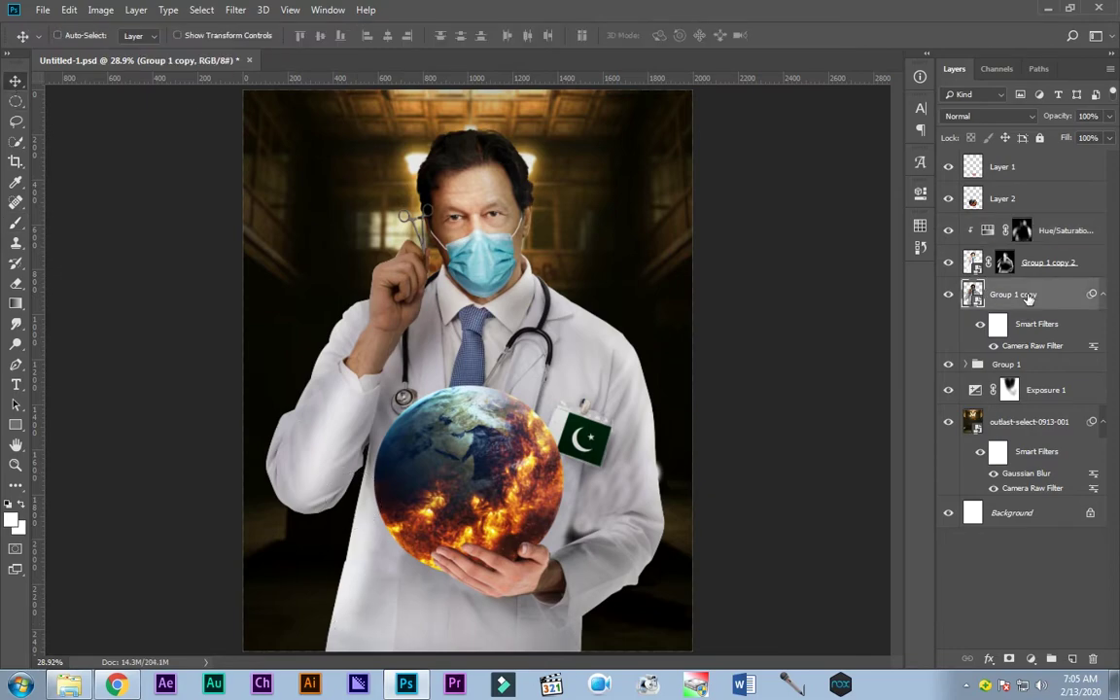
{"action": "key", "text": "ctrl+plus"}
{"action": "key", "text": "ctrl+plus"}
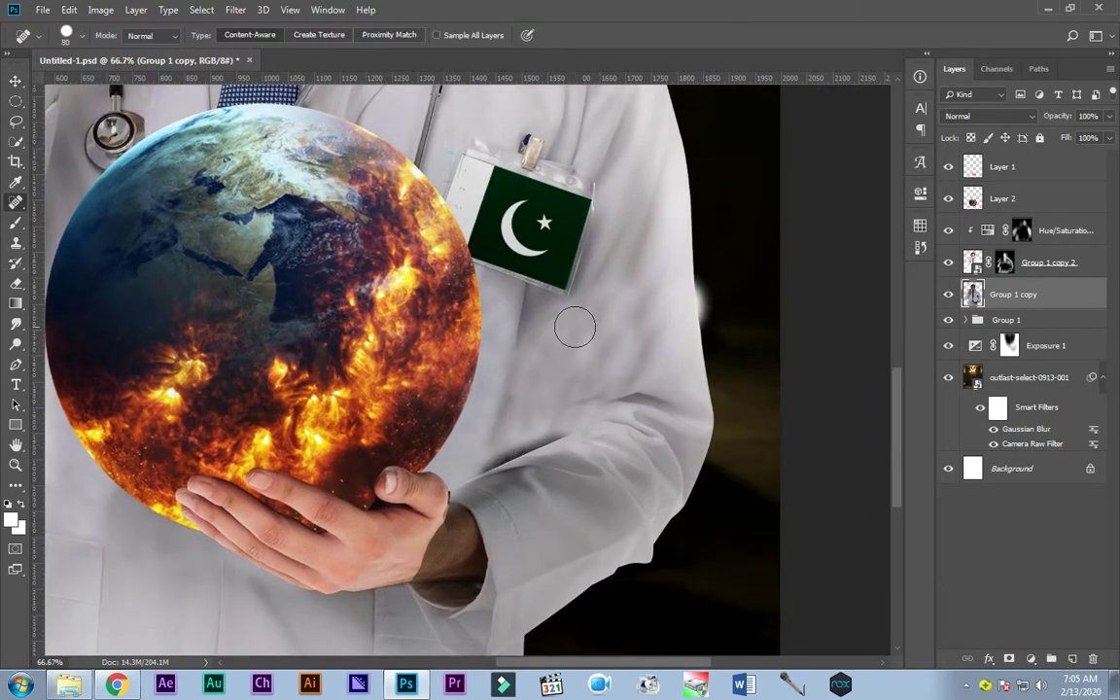
{"action": "key", "text": "ctrl+0"}
{"action": "key", "text": "v"}
{"action": "key", "text": "alt+bracketright"}
{"action": "key", "text": "b"}
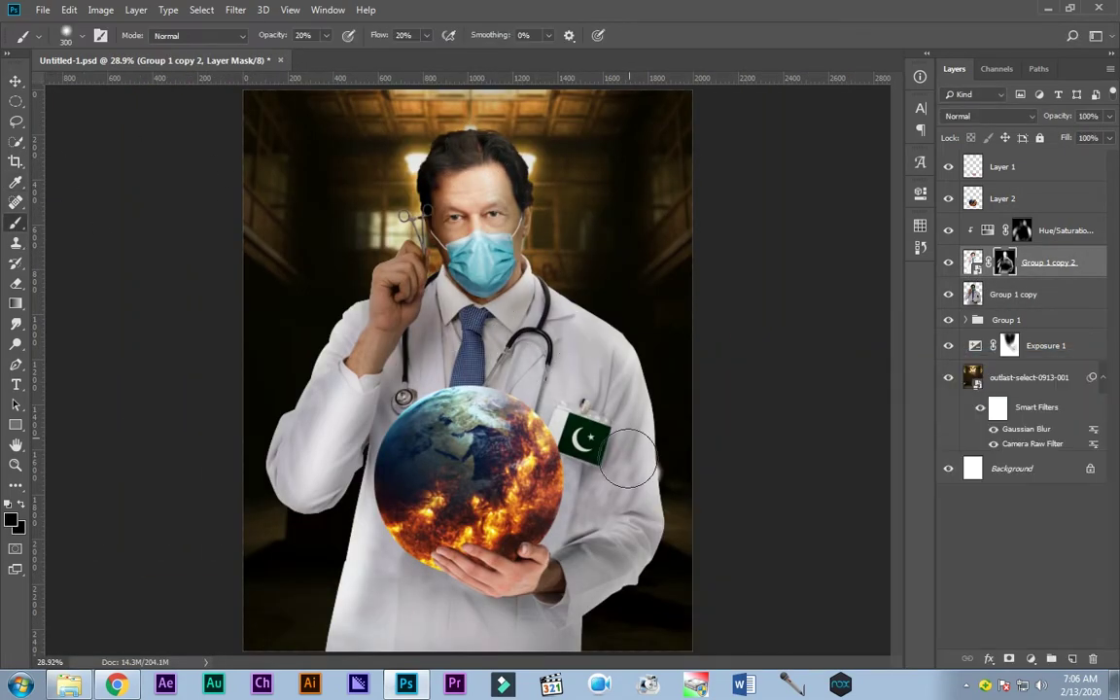
{"action": "key", "text": "v"}
{"action": "left_click", "coordinate": [1030, 231]}
- Delete the Hue/Saturation layer and add a warm yellow Color Fill in Soft Light mode
{"action": "key", "text": "Delete"}
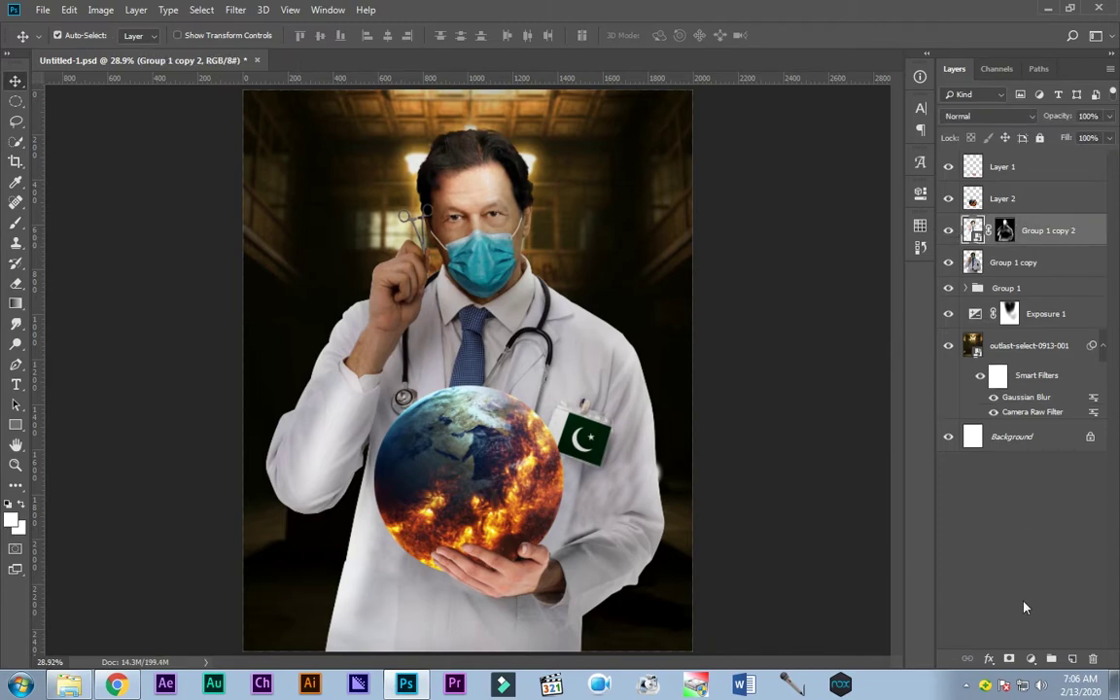
{"action": "left_click", "coordinate": [1031, 660]}
{"action": "left_click", "coordinate": [924, 342]}
{"action": "left_click", "coordinate": [819, 394]}
{"action": "left_click", "coordinate": [1060, 390]}
{"action": "scroll", "coordinate": [992, 116], "scroll_direction": "down", "scroll_amount": 3}
{"action": "scroll", "coordinate": [992, 116], "scroll_direction": "down", "scroll_amount": 5}
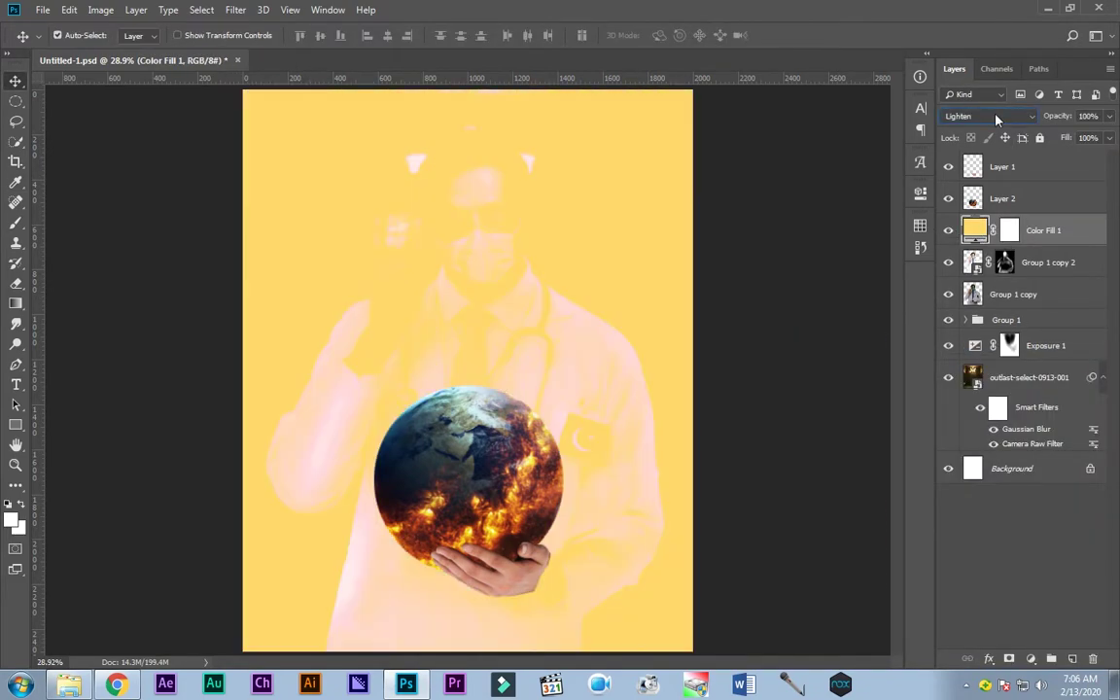
{"action": "scroll", "coordinate": [992, 116], "scroll_direction": "down", "scroll_amount": 5}
- Invert the Color Fill 1 mask to black, then group the three layers and duplicate the group
{"action": "left_click", "coordinate": [1009, 231]}
{"action": "key", "text": "ctrl+i"}
{"action": "key", "text": "b"}
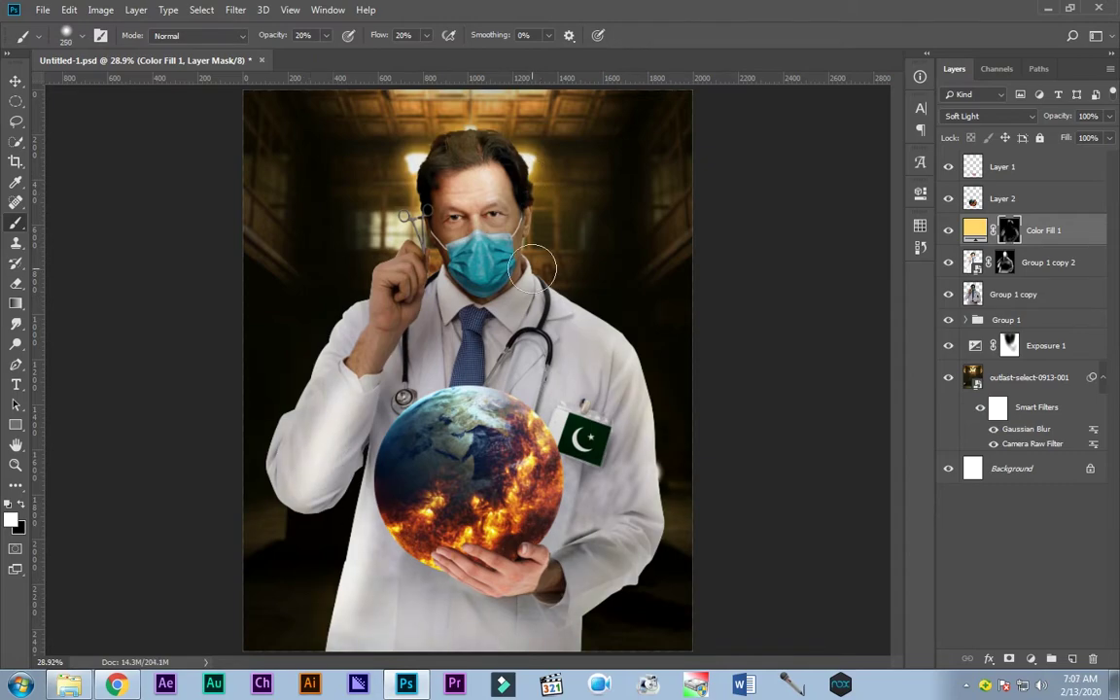
{"action": "left_click", "coordinate": [1009, 293], "text": "shift"}
{"action": "key", "text": "ctrl+g"}
{"action": "key", "text": "ctrl+j"}
- Expand Group 2 copy, delete the hidden Group 2, and target the Color Fill 1 mask
{"action": "right_click", "coordinate": [1012, 225]}
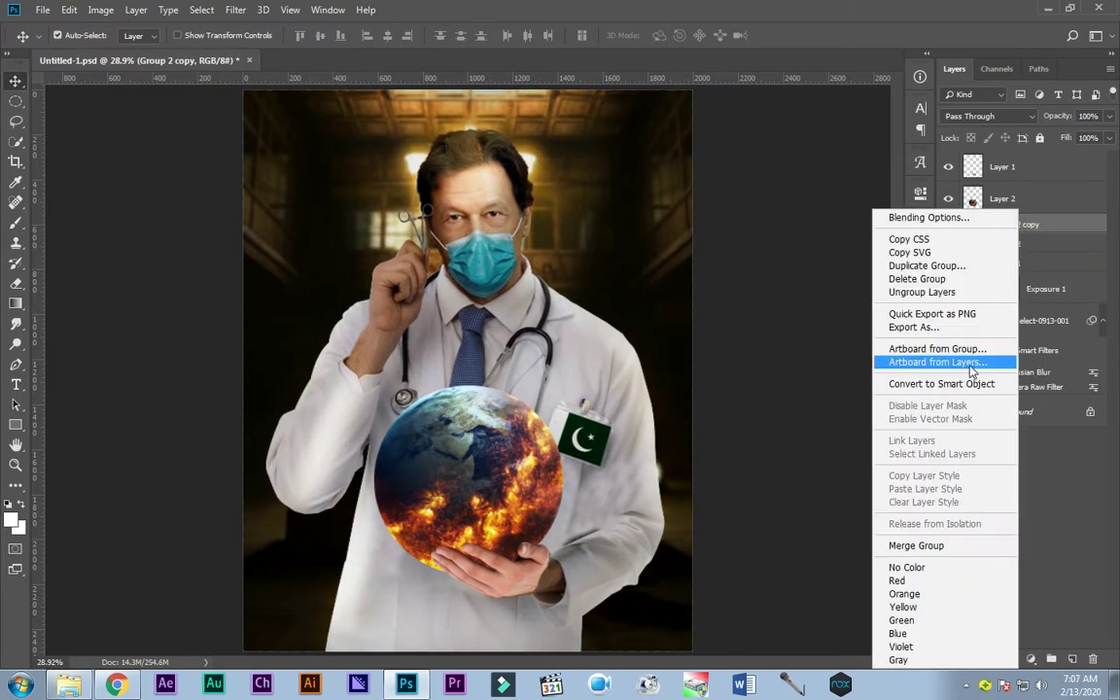
{"action": "left_click", "coordinate": [948, 243]}
{"action": "left_click", "coordinate": [966, 225]}
{"action": "left_click", "coordinate": [1021, 250]}
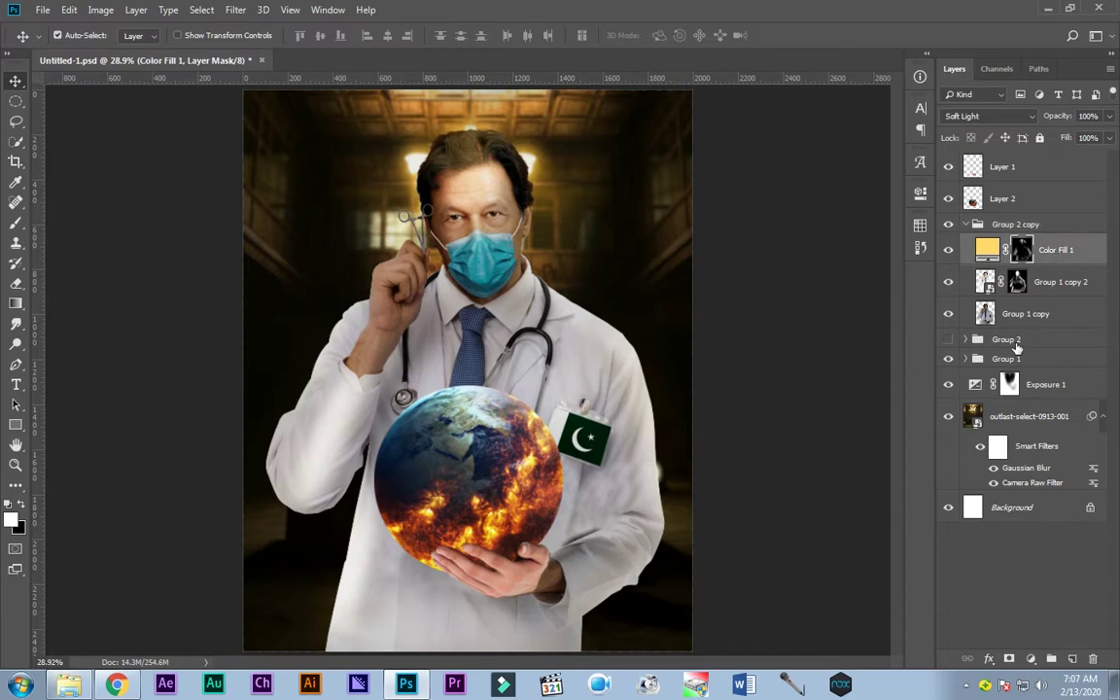
{"action": "left_click", "coordinate": [1006, 339]}
{"action": "key", "text": "Delete"}
{"action": "key", "text": "b"}
{"action": "left_click", "coordinate": [1022, 250]}
{"action": "left_click", "coordinate": [14, 82]}
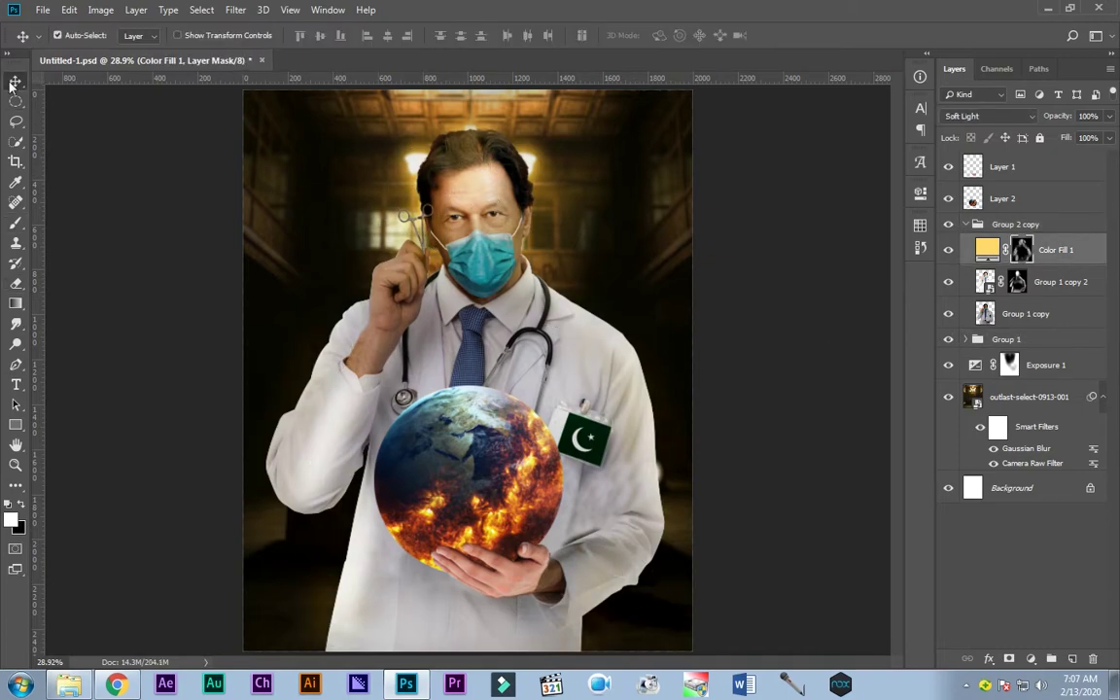
- Add an orange Solid Color fill at the top, mask it onto the coat and globe, and set it to Screen
{"action": "left_click", "coordinate": [1009, 202]}
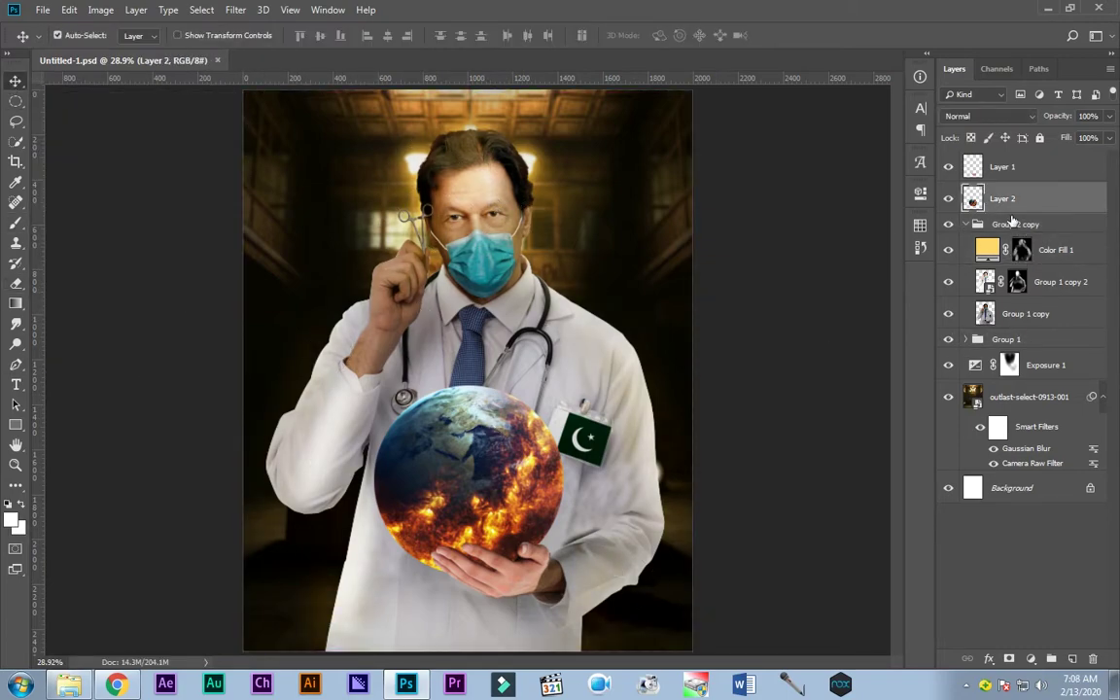
{"action": "key", "text": "ctrl+shift+n"}
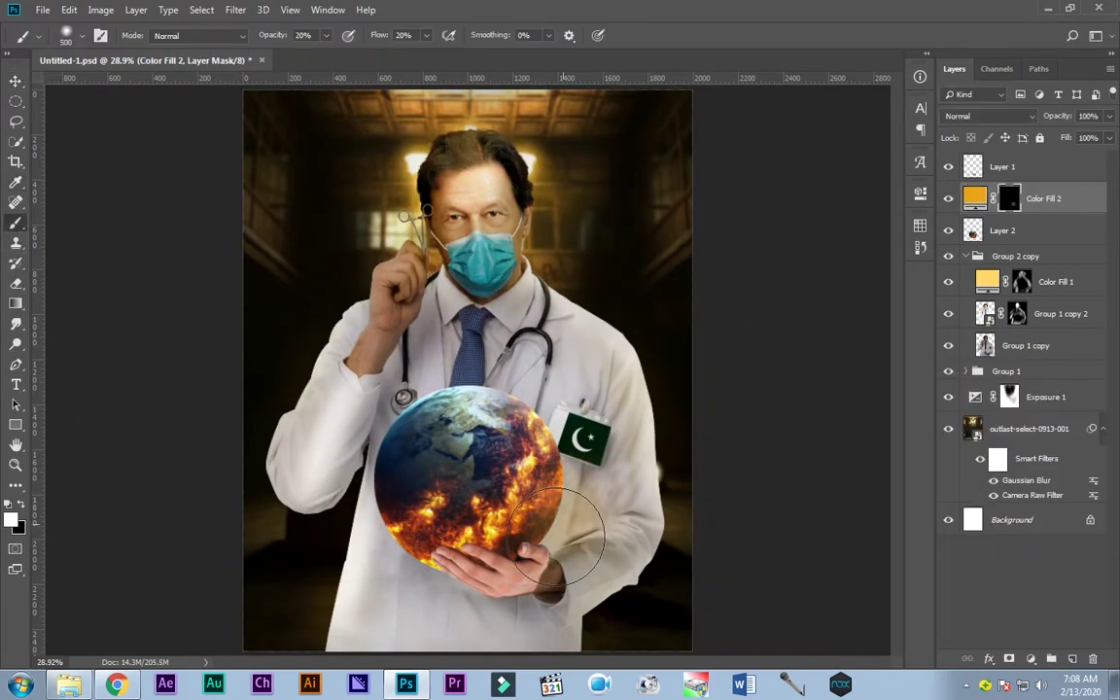
{"action": "left_click_drag", "start_coordinate": [528, 639], "coordinate": [591, 470]}
{"action": "left_click_drag", "start_coordinate": [405, 580], "coordinate": [498, 541]}
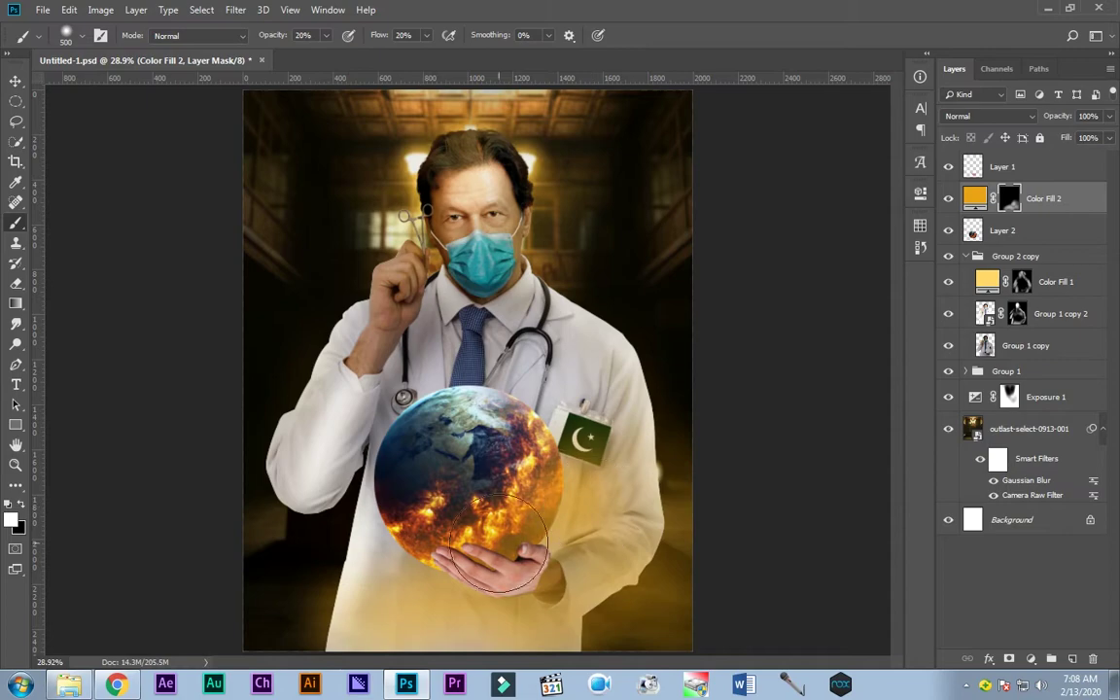
{"action": "left_click_drag", "start_coordinate": [1049, 158], "coordinate": [1050, 155]}
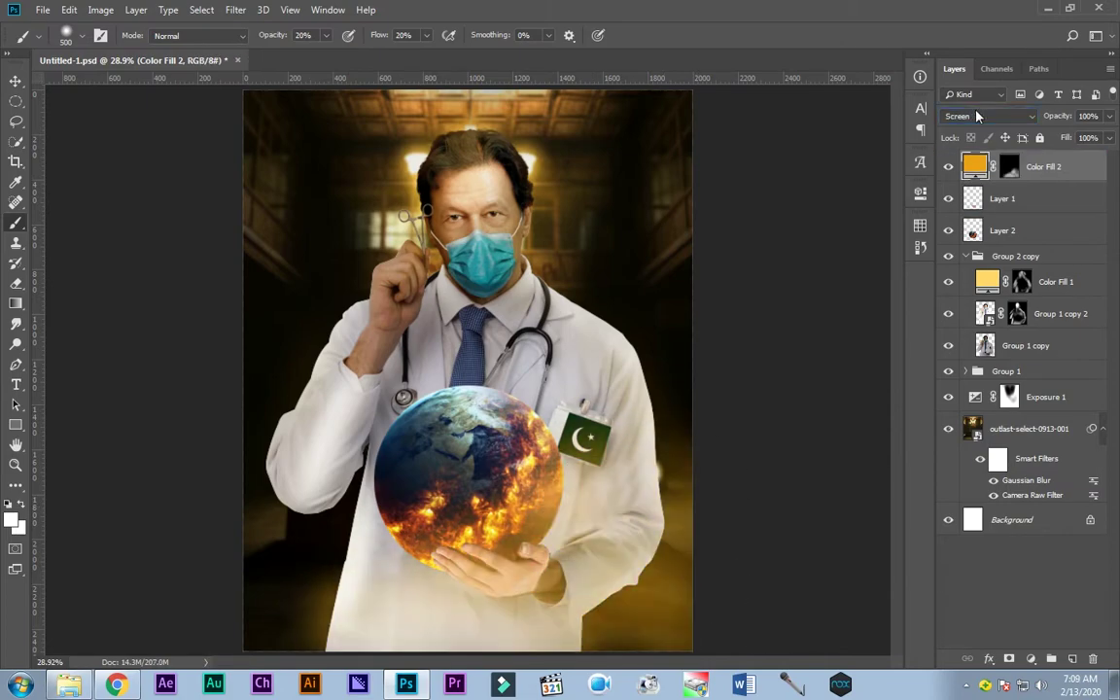
{"action": "left_click", "coordinate": [1031, 658]}
- Add a light-blue Screen fill masked onto the face, arm and coat, hiding it left of the hand
{"action": "left_click", "coordinate": [1013, 381]}
{"action": "left_click", "coordinate": [1063, 390]}
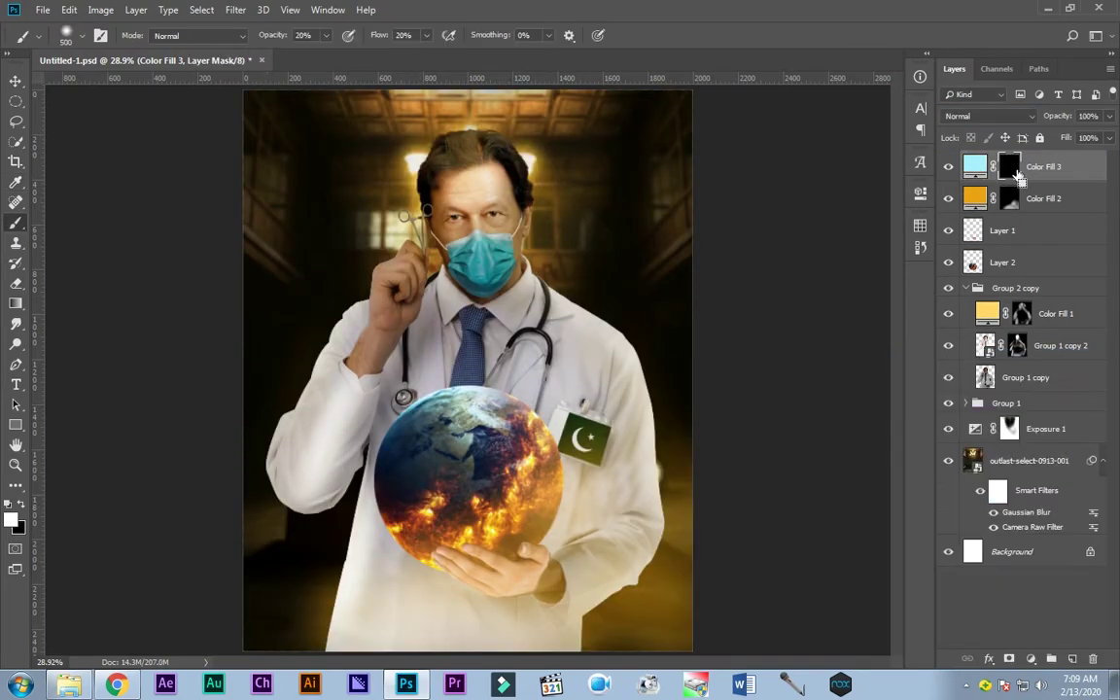
{"action": "left_click", "coordinate": [988, 115]}
{"action": "left_click", "coordinate": [985, 249]}
{"action": "left_click_drag", "start_coordinate": [330, 389], "coordinate": [610, 345]}
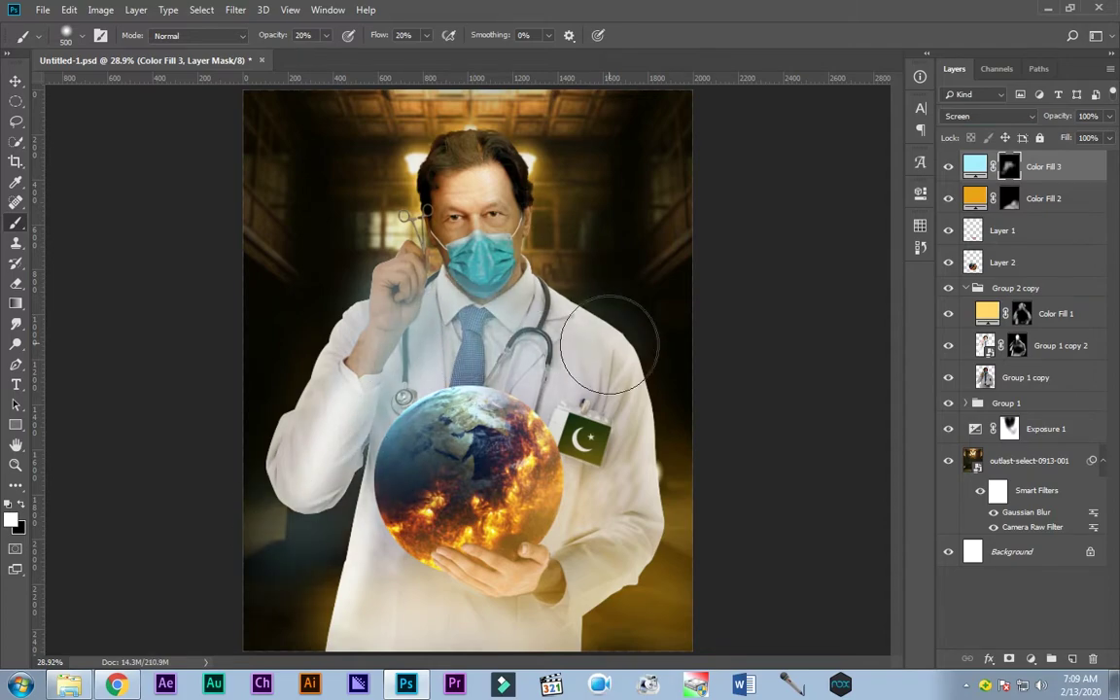
{"action": "key", "text": "x"}
{"action": "left_click_drag", "start_coordinate": [331, 279], "coordinate": [358, 303]}
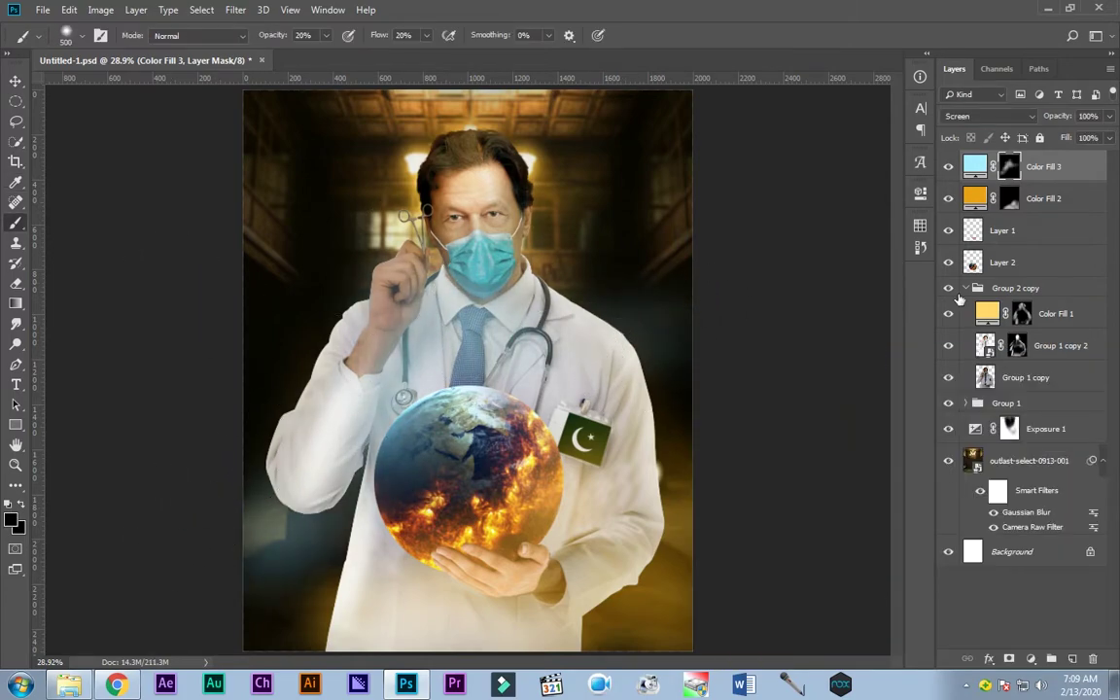
{"action": "left_click", "coordinate": [976, 167]}
- Duplicate both colour fills, lower the duplicate's opacity to 50%, and save
{"action": "key", "text": "ctrl+j"}
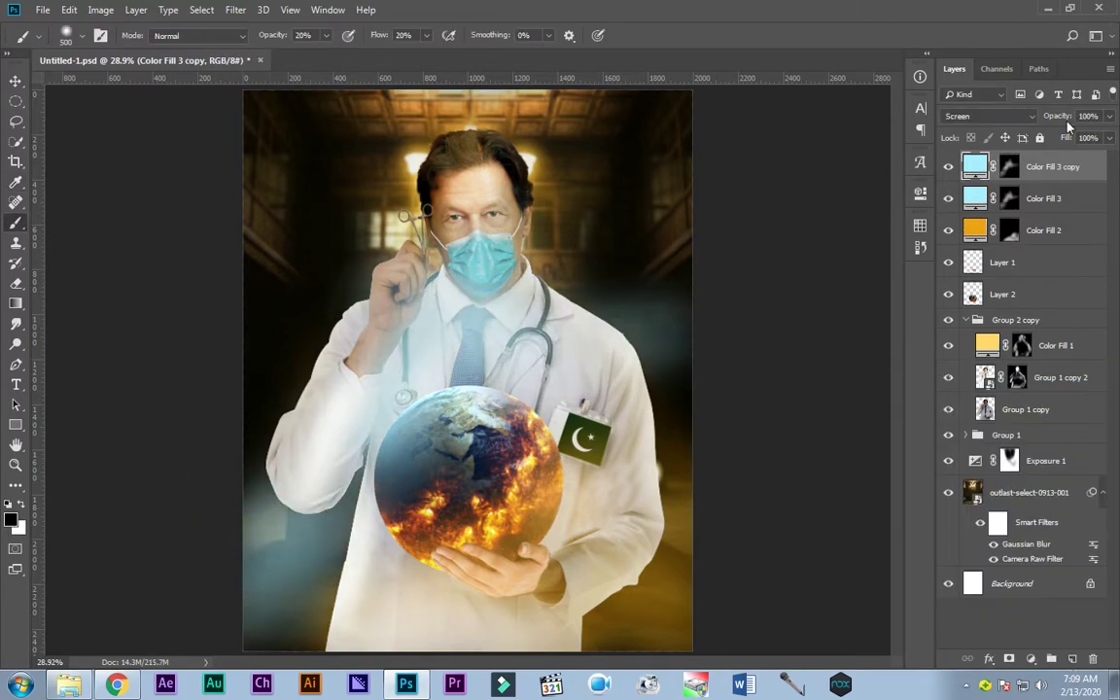
{"action": "type", "text": "50"}
{"action": "left_click", "coordinate": [1058, 233]}
{"action": "key", "text": "ctrl+j"}
{"action": "key", "text": "v"}
{"action": "key", "text": "5"}
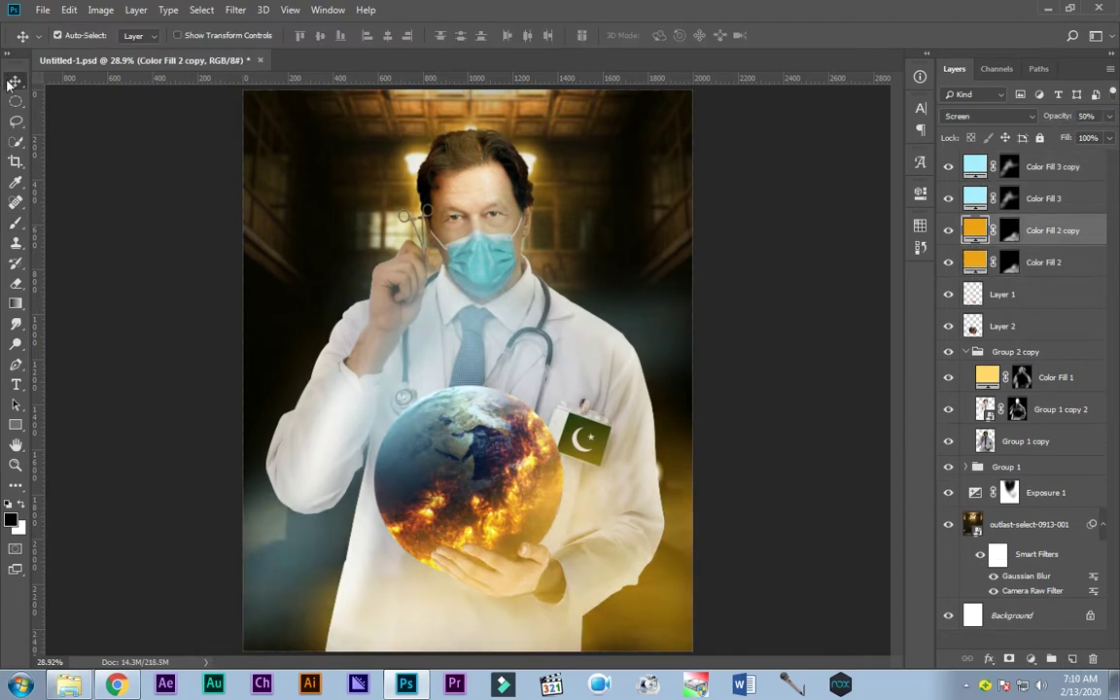
{"action": "key", "text": "ctrl+s"}
- Add a Levels adjustment above Layer 1 that darkens the midtones
{"action": "left_click", "coordinate": [1002, 294]}
{"action": "left_click", "coordinate": [1030, 659]}
{"action": "left_click", "coordinate": [988, 443]}
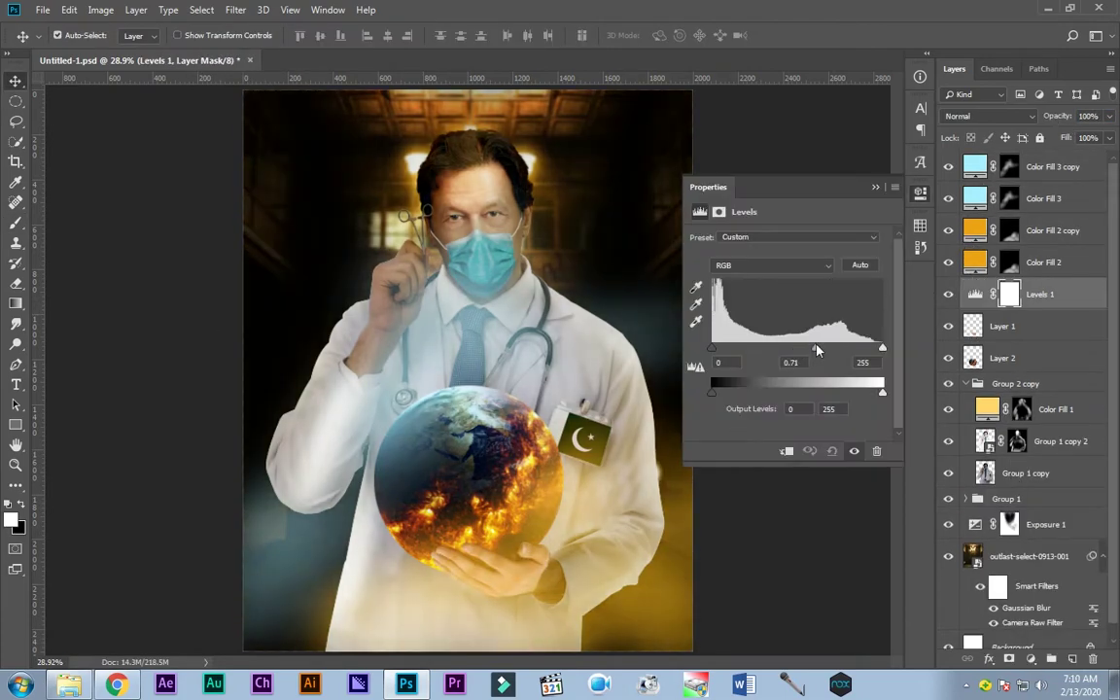
{"action": "left_click_drag", "start_coordinate": [796, 348], "coordinate": [840, 352]}
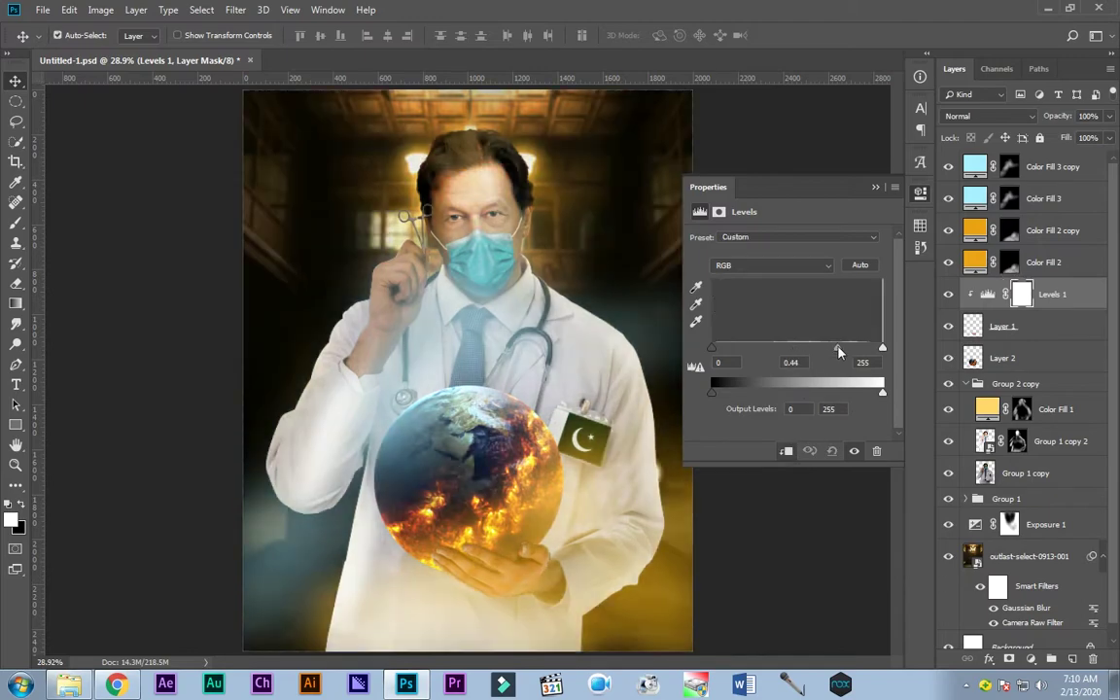
{"action": "left_click", "coordinate": [740, 347]}
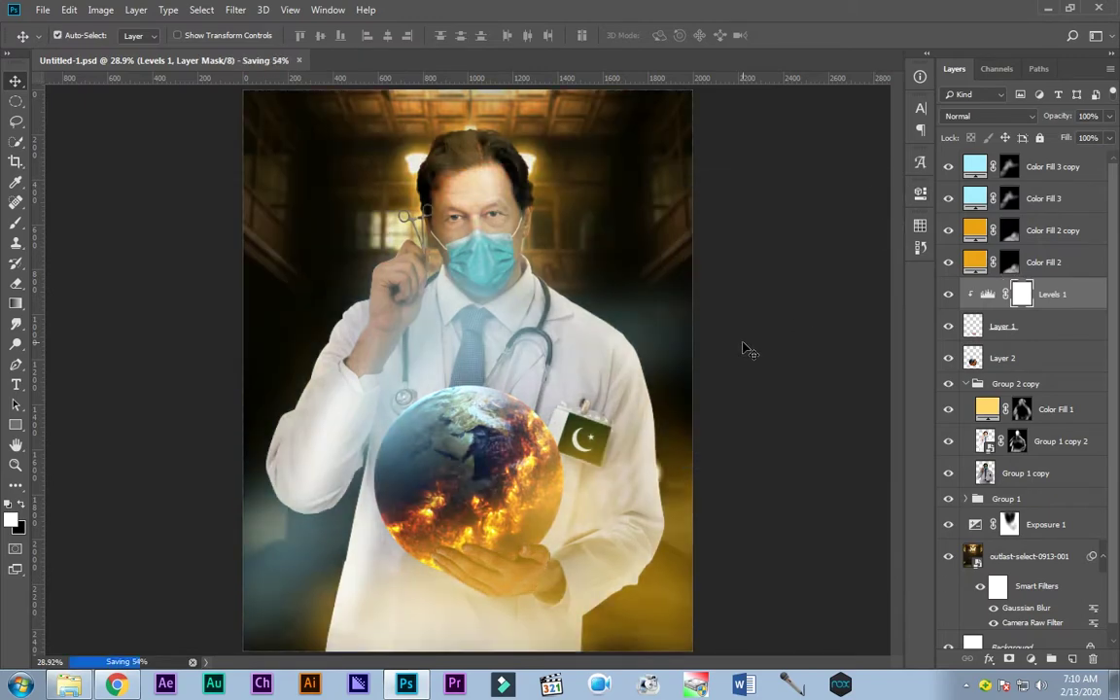
- Set Color Fill 3 copy to Vivid Light blending at full opacity
{"action": "left_click", "coordinate": [1053, 166]}
{"action": "left_click", "coordinate": [987, 116]}
{"action": "left_click", "coordinate": [973, 247]}
{"action": "scroll", "coordinate": [981, 118], "scroll_direction": "down", "scroll_amount": 5}
{"action": "scroll", "coordinate": [980, 119], "scroll_direction": "up", "scroll_amount": 3}
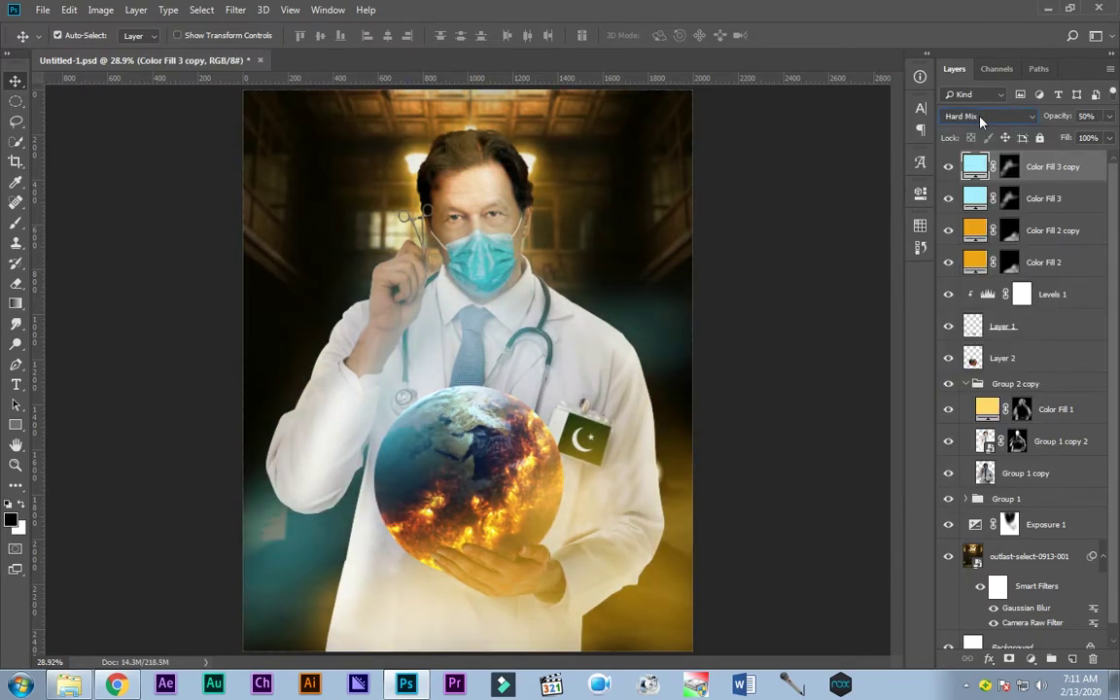
{"action": "scroll", "coordinate": [980, 119], "scroll_direction": "up", "scroll_amount": 3}
{"action": "scroll", "coordinate": [980, 119], "scroll_direction": "up", "scroll_amount": 2}
{"action": "scroll", "coordinate": [979, 123], "scroll_direction": "up", "scroll_amount": 3}
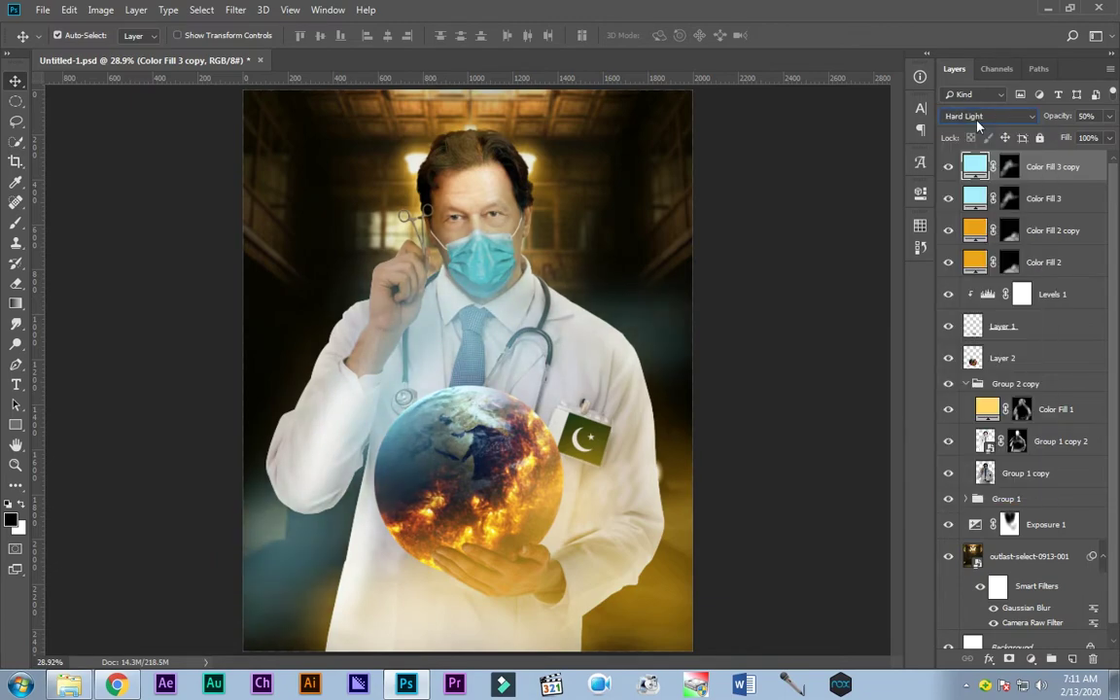
{"action": "scroll", "coordinate": [979, 123], "scroll_direction": "up", "scroll_amount": 8}
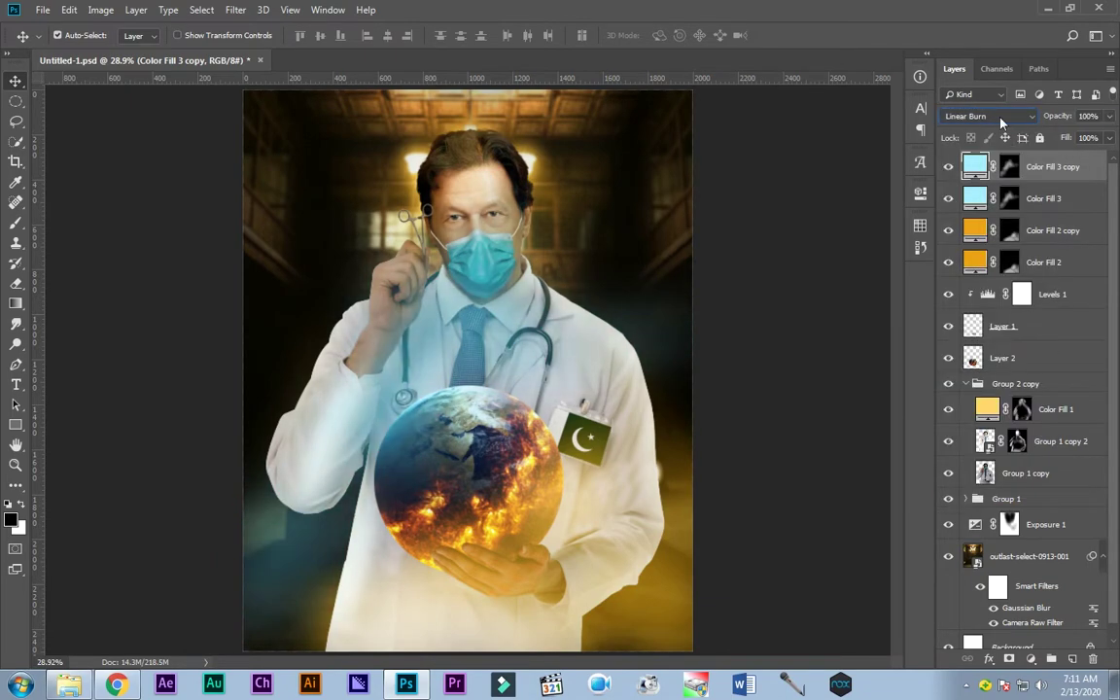
{"action": "key", "text": "0"}
{"action": "scroll", "coordinate": [1002, 119], "scroll_direction": "down", "scroll_amount": 2}
{"action": "scroll", "coordinate": [1002, 119], "scroll_direction": "down", "scroll_amount": 3}
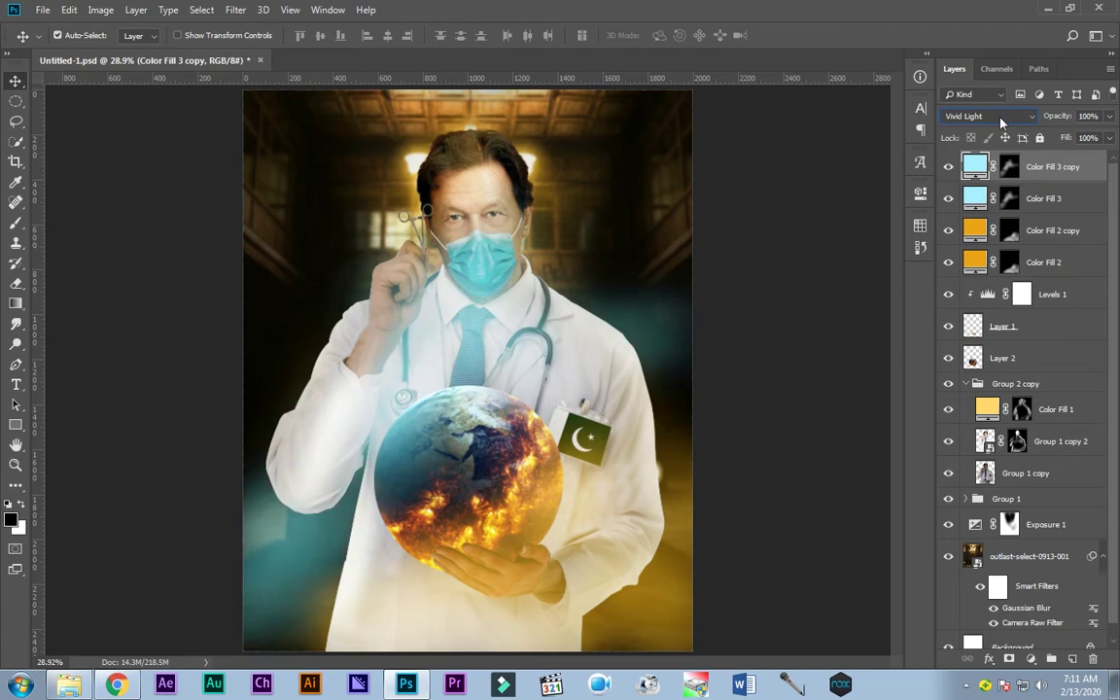
- Reselect Color Fill 3 copy and reapply the background's Camera Raw filter
{"action": "left_click", "coordinate": [1053, 231]}
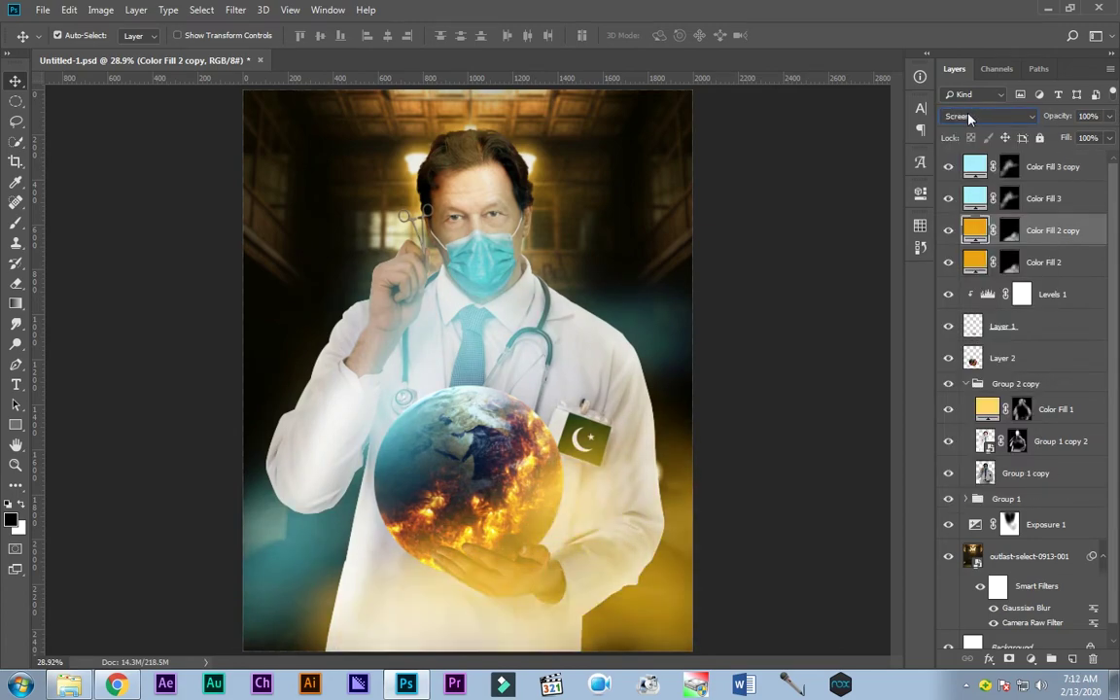
{"action": "key", "text": "alt+bracketright"}
{"action": "key", "text": "alt+bracketright"}
{"action": "key", "text": "x"}
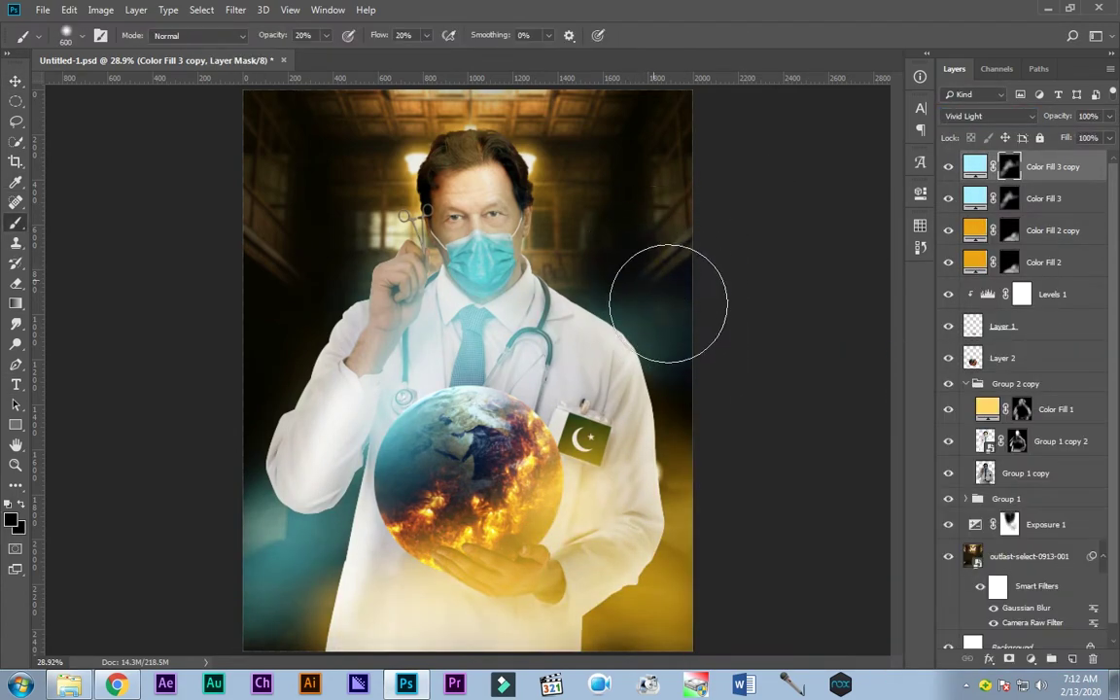
{"action": "double_click", "coordinate": [1033, 623]}
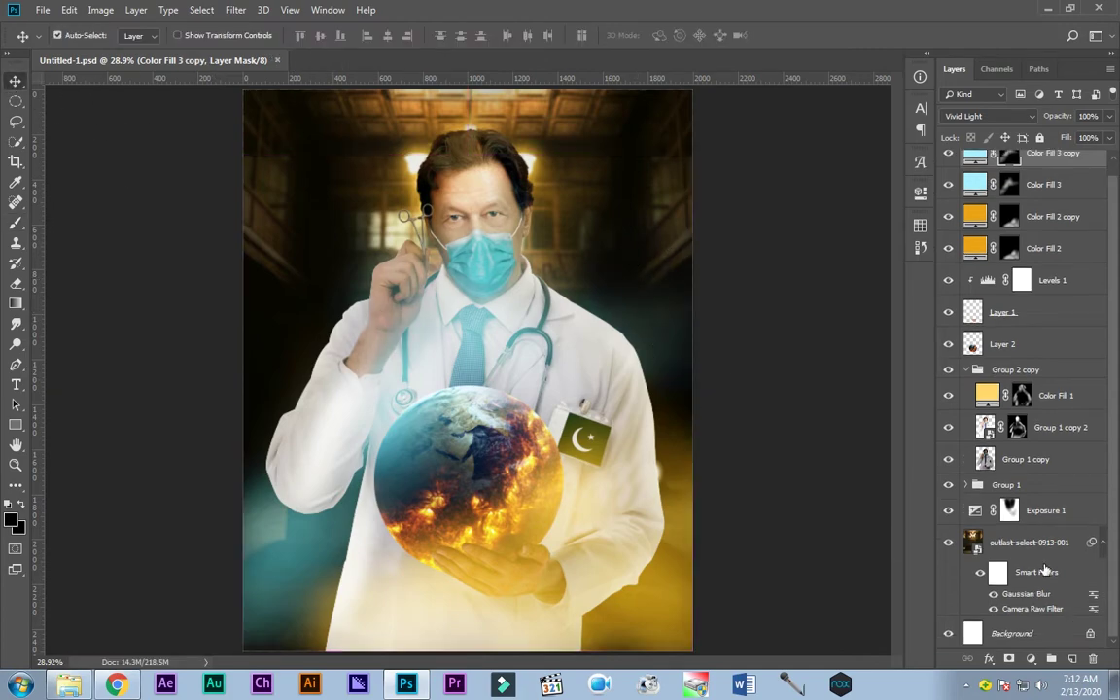
{"action": "left_click", "coordinate": [576, 266]}
{"action": "left_click", "coordinate": [862, 628]}
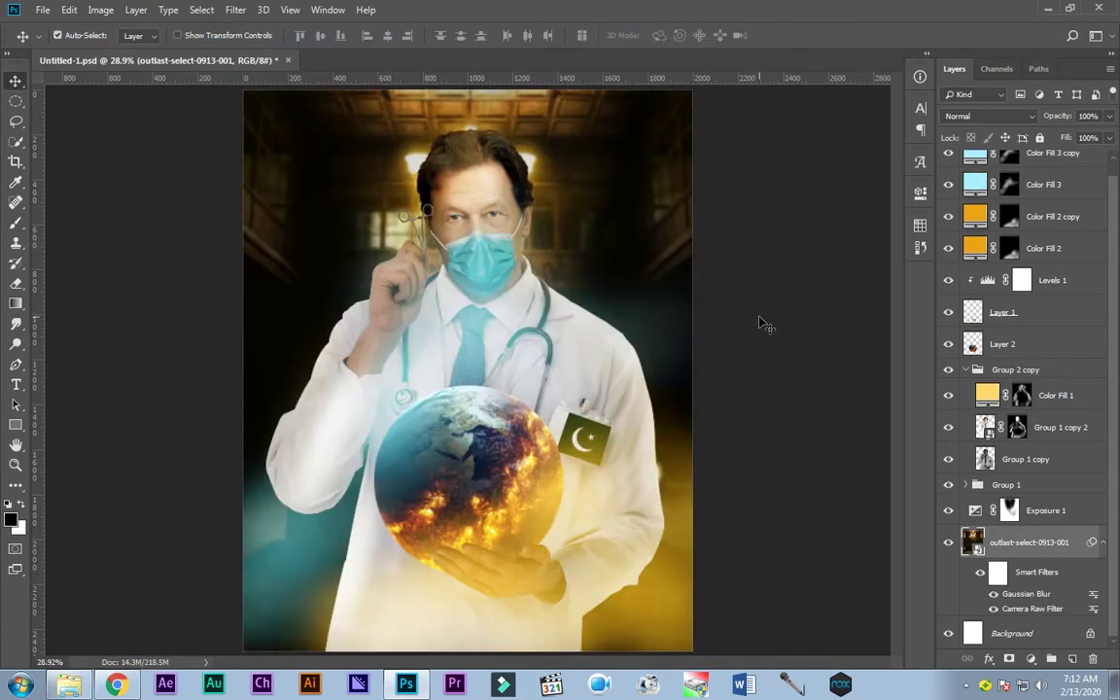
- Duplicate Color Fill 1 to brighten the face and apply Exposure with 0.50 gamma to Group 1 copy
{"action": "left_click", "coordinate": [1051, 395]}
{"action": "key", "text": "ctrl+j"}
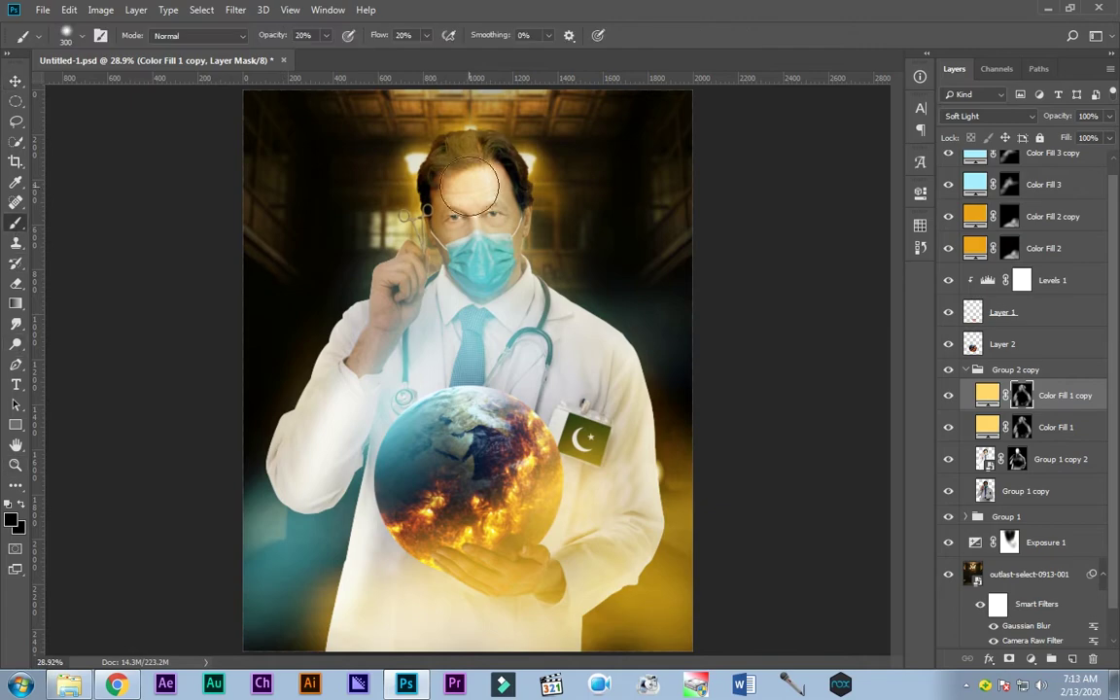
{"action": "left_click", "coordinate": [1026, 491]}
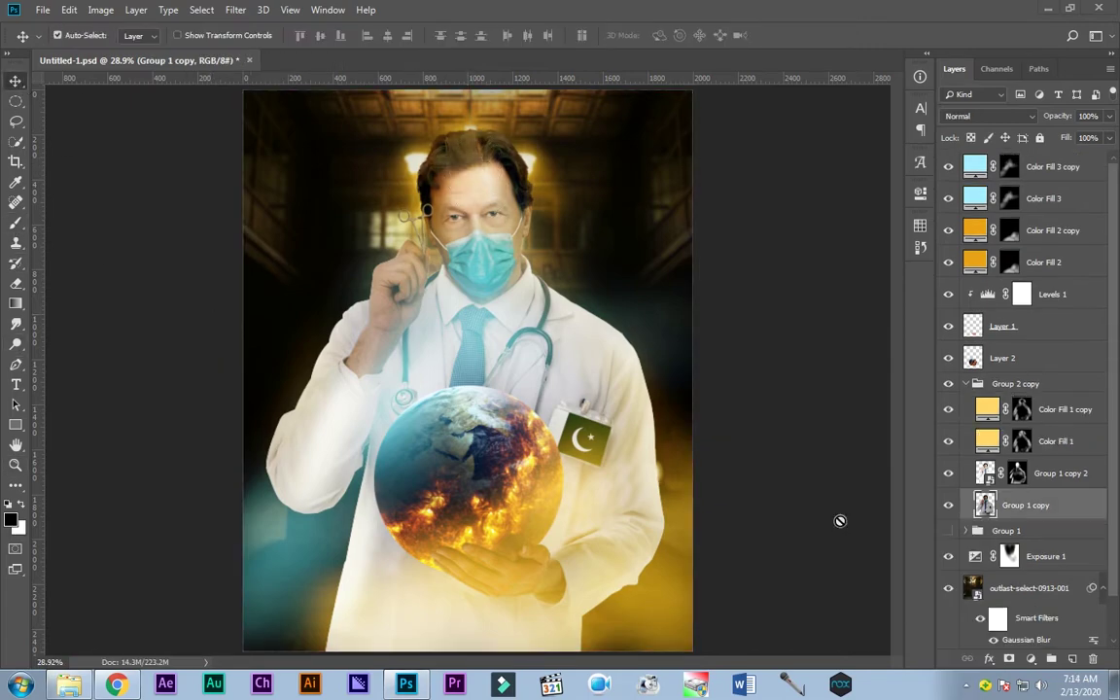
{"action": "left_click", "coordinate": [101, 10]}
{"action": "left_click", "coordinate": [291, 112]}
{"action": "left_click_drag", "start_coordinate": [813, 267], "coordinate": [857, 269]}
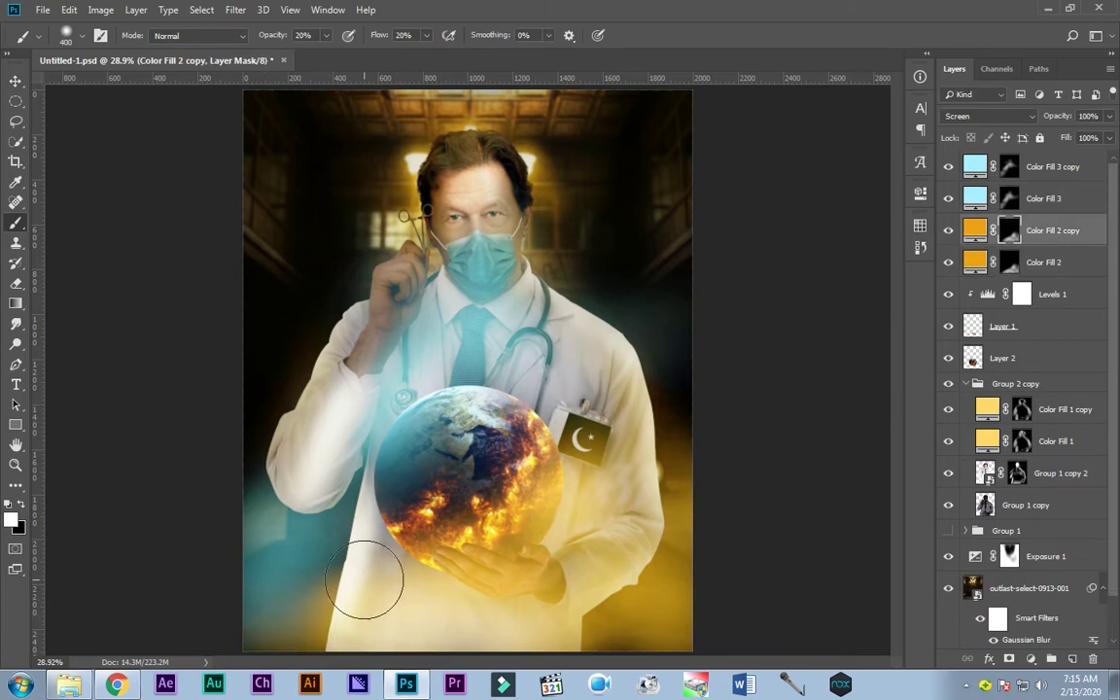
{"action": "left_click", "coordinate": [570, 272]}
{"action": "key", "text": "Return"}
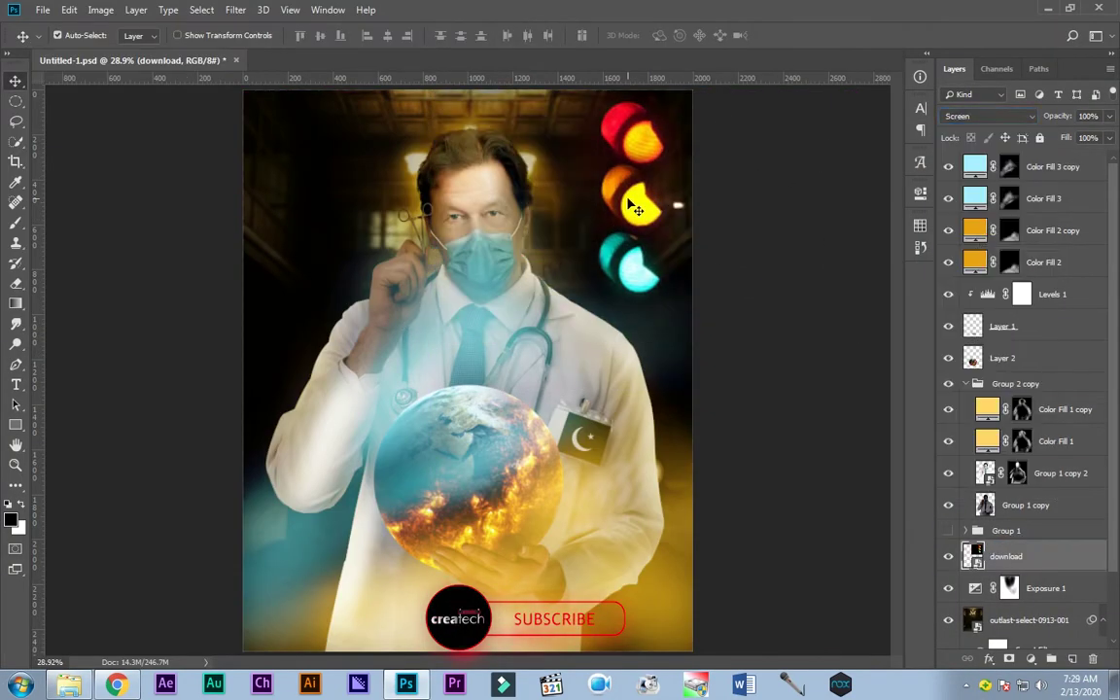
- Commit and blur the bokeh lights layer, then commit the placed STOP sign
{"action": "key", "text": "ctrl+t"}
{"action": "key", "text": "Return"}
{"action": "left_click", "coordinate": [235, 9]}
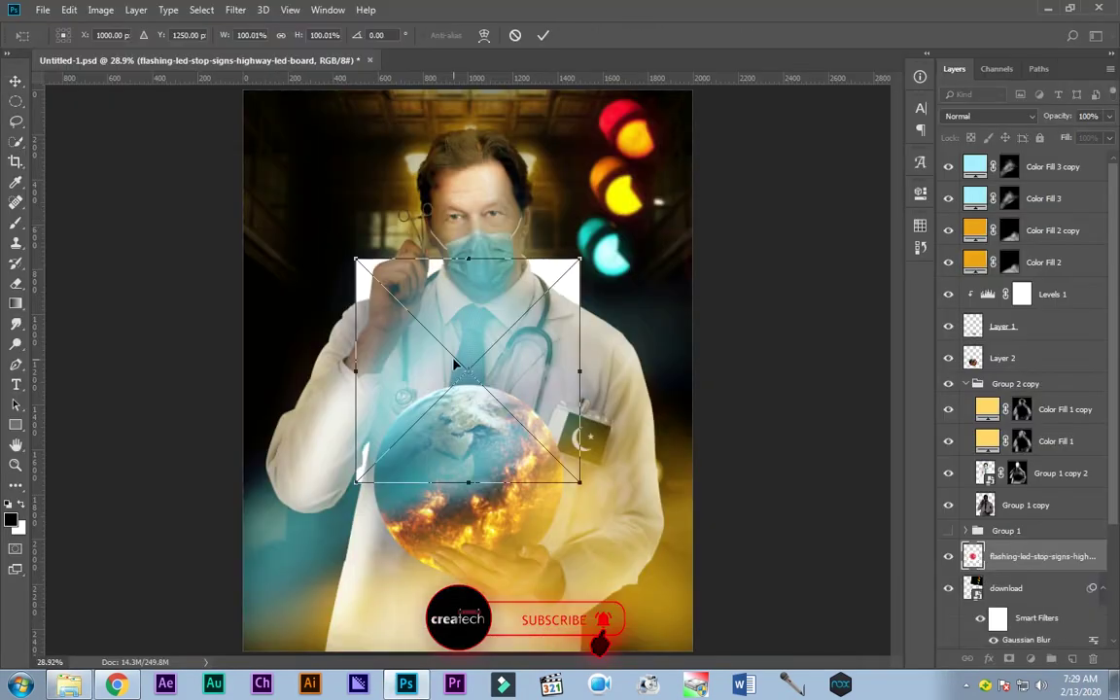
{"action": "key", "text": "Return"}
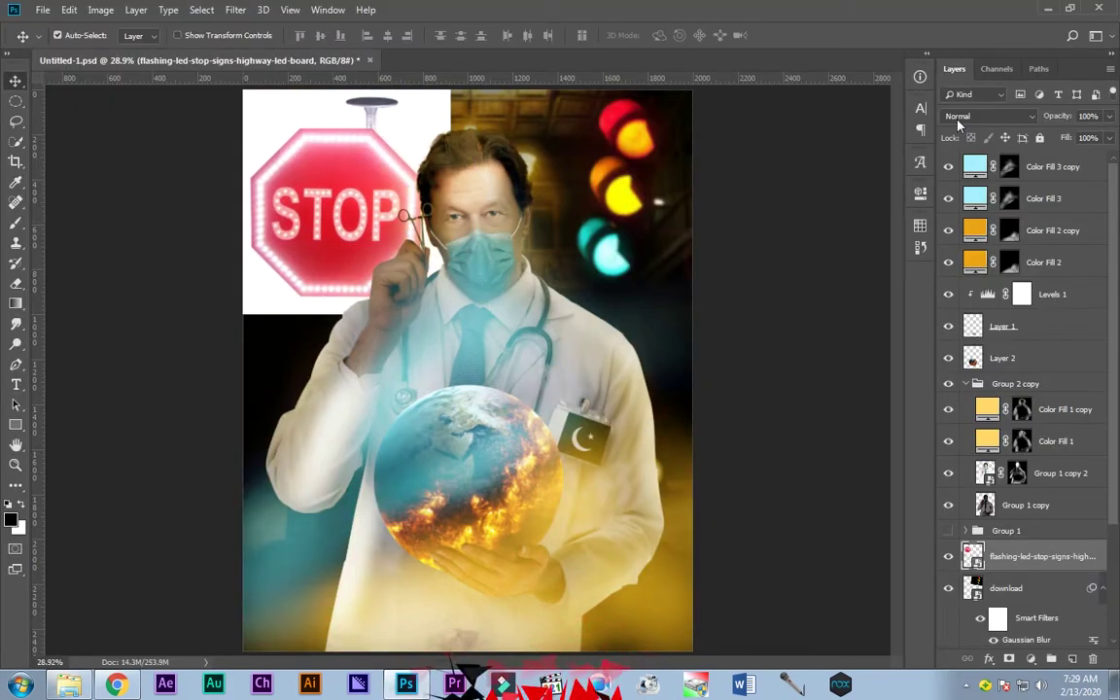
{"action": "scroll", "coordinate": [959, 117], "scroll_direction": "down", "scroll_amount": 9}
{"action": "scroll", "coordinate": [958, 117], "scroll_direction": "down", "scroll_amount": 4}
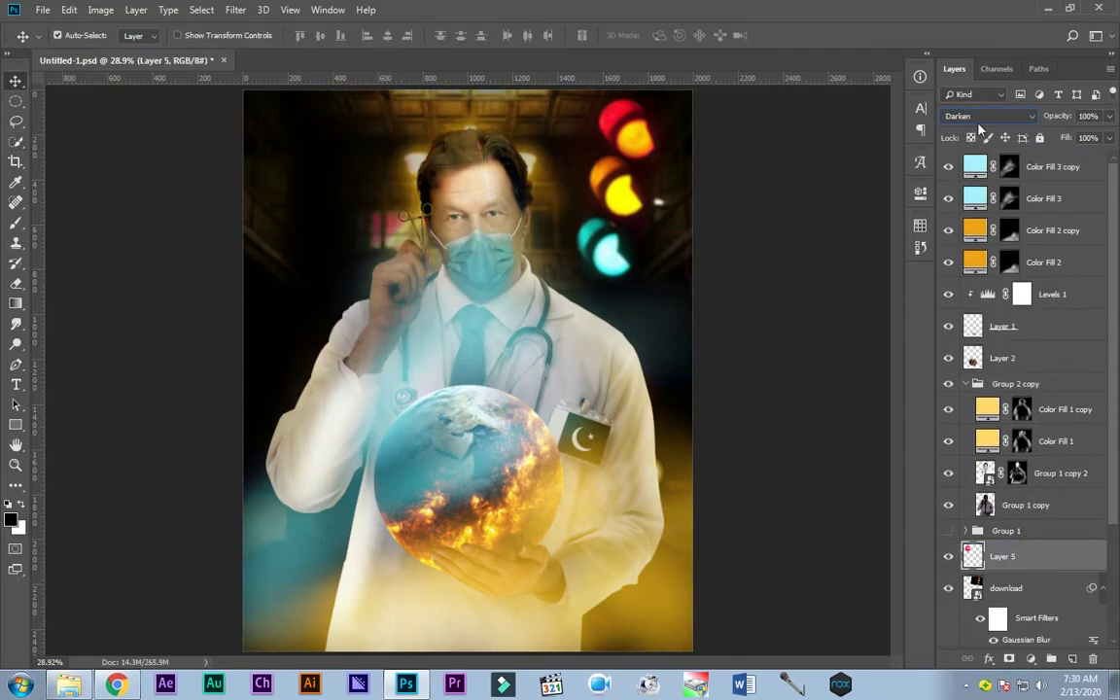
- Change the STOP sign's blend mode and use Blend If to drop its darkest pixels
{"action": "left_click", "coordinate": [978, 115]}
{"action": "left_click", "coordinate": [972, 175]}
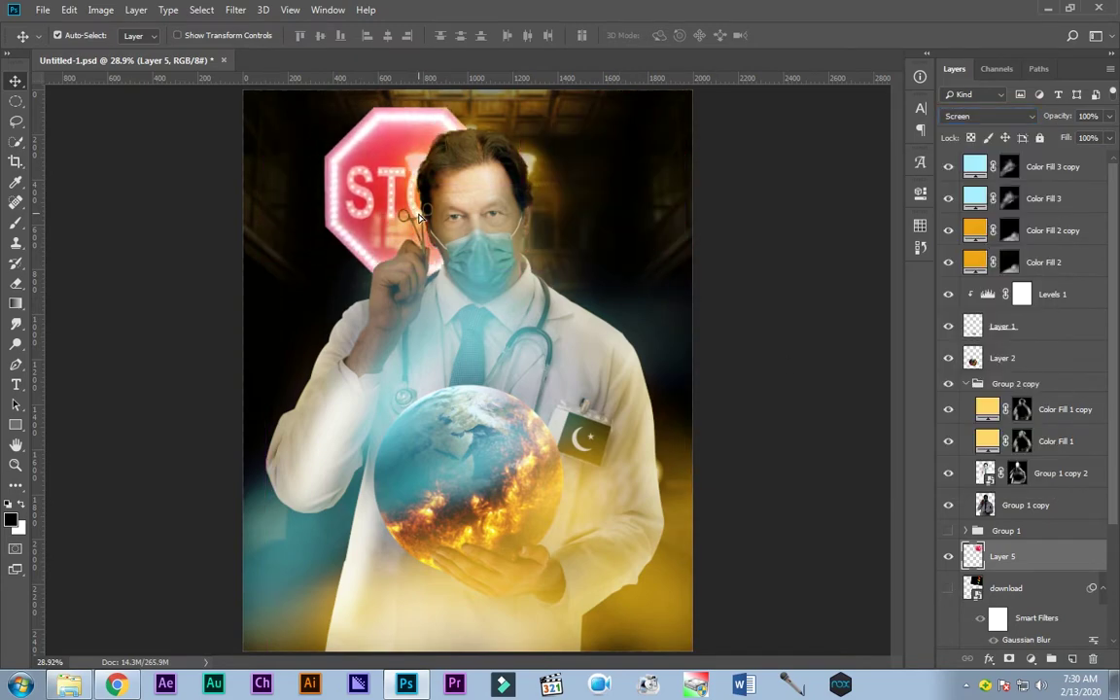
{"action": "scroll", "coordinate": [958, 117], "scroll_direction": "down", "scroll_amount": 4}
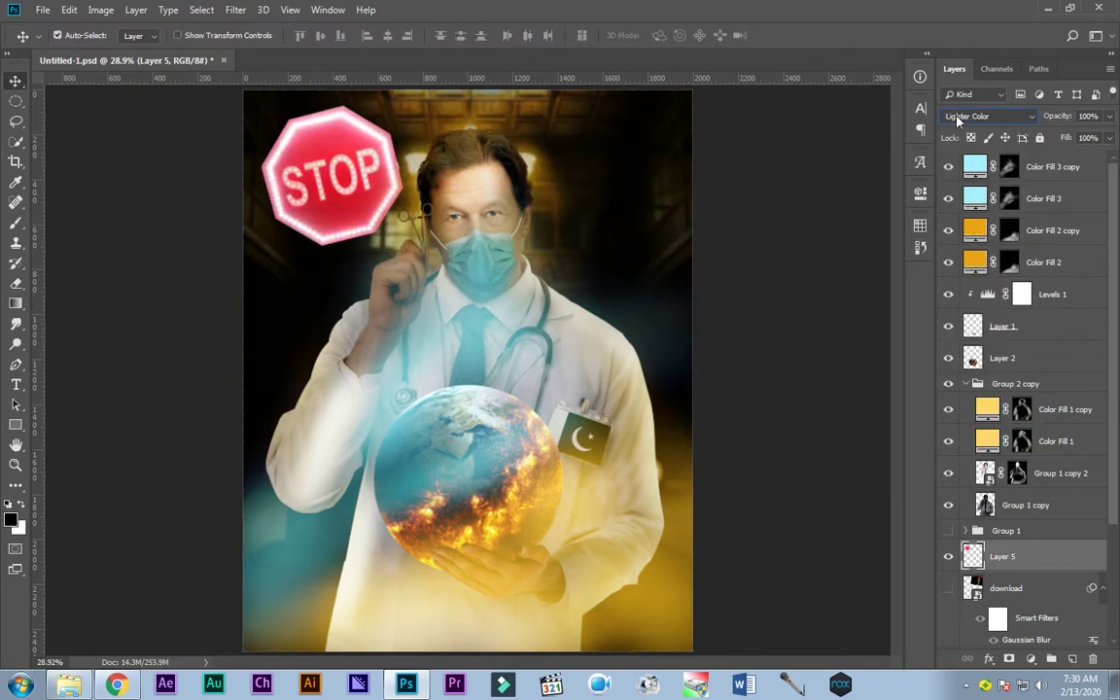
{"action": "scroll", "coordinate": [958, 117], "scroll_direction": "down", "scroll_amount": 3}
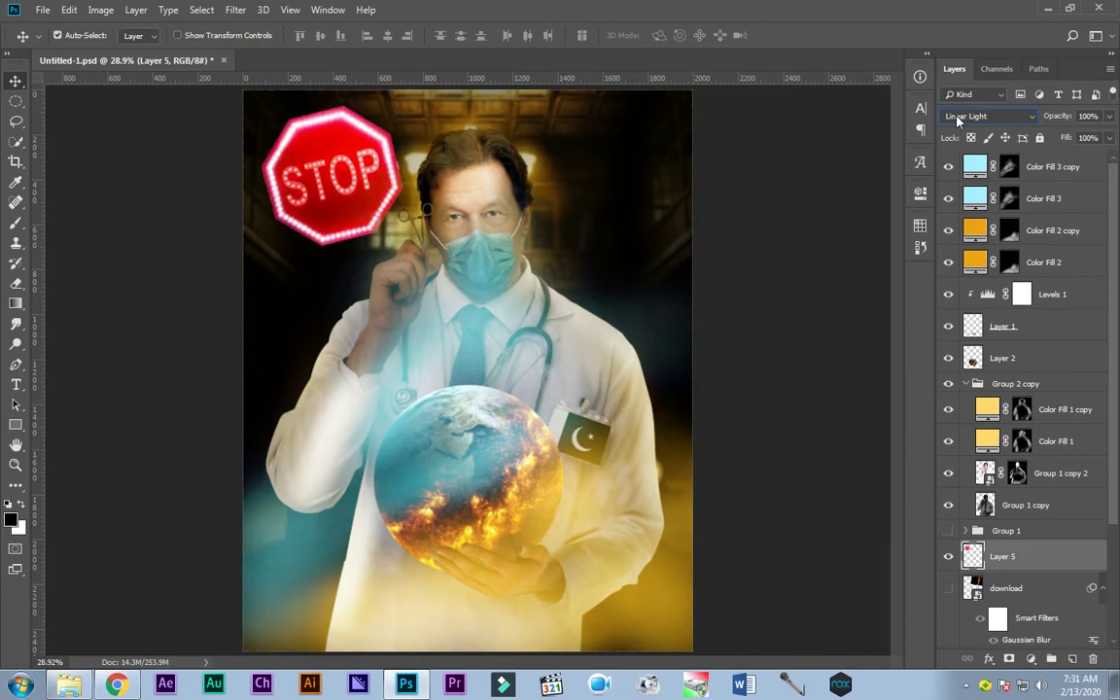
{"action": "right_click", "coordinate": [1021, 556]}
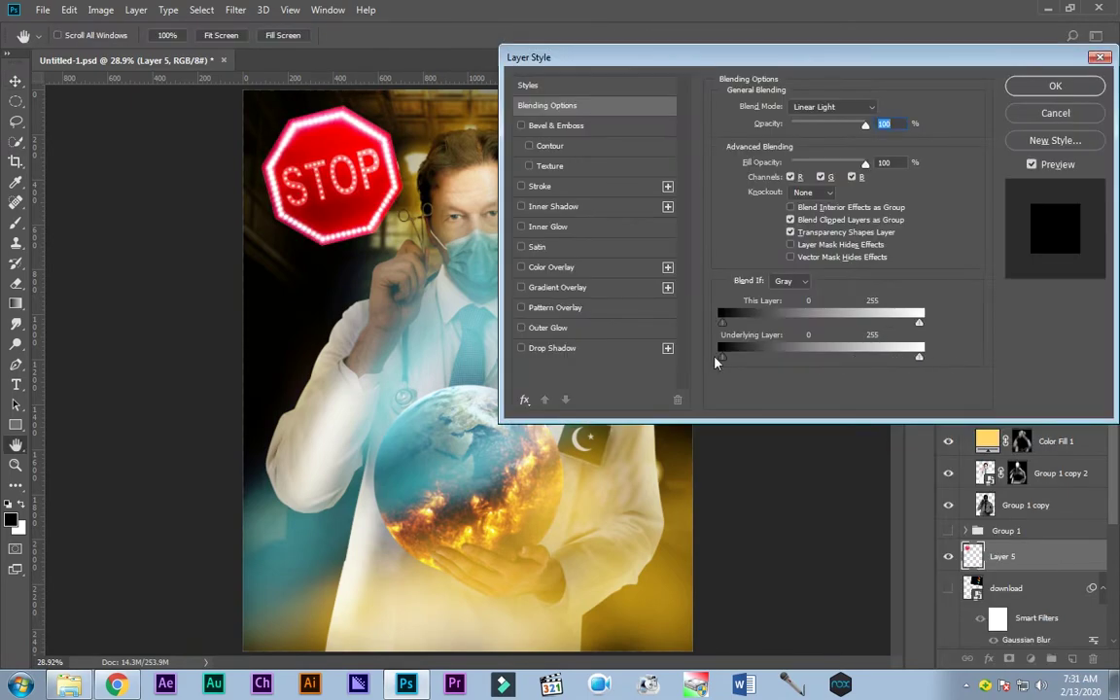
{"action": "mouse_move", "coordinate": [721, 357]}
{"action": "left_mouse_down"}
{"action": "mouse_move", "coordinate": [739, 357]}
{"action": "mouse_move", "coordinate": [726, 322]}
{"action": "left_mouse_up"}
{"action": "left_click_drag", "start_coordinate": [920, 322], "coordinate": [902, 324]}
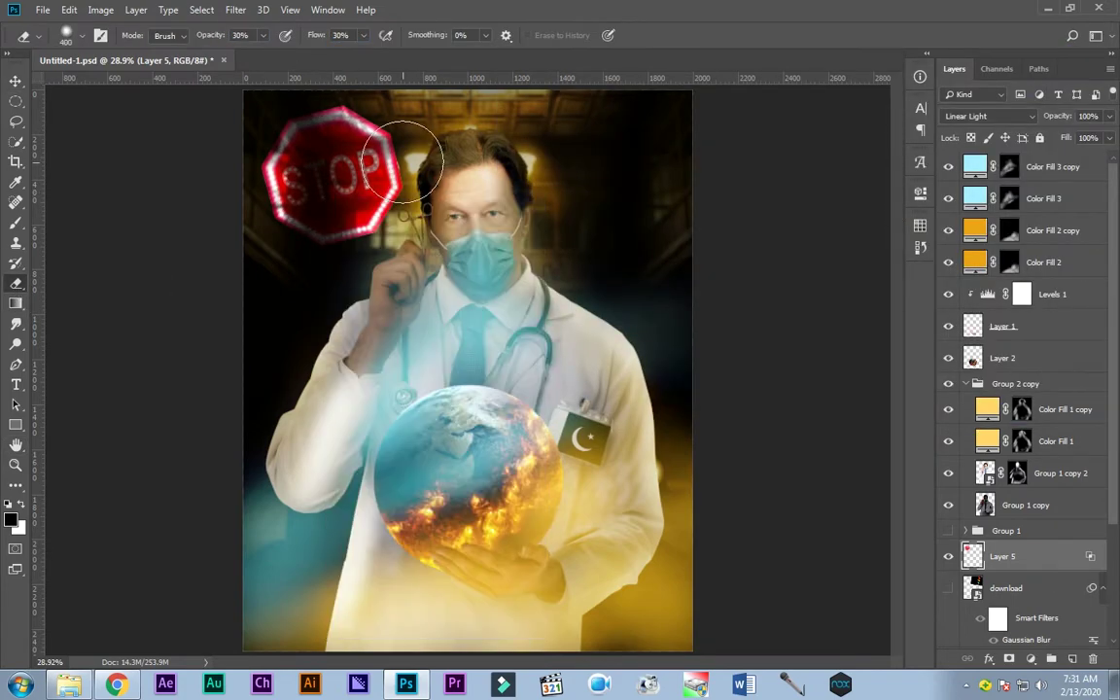
- Make the bokeh lights layer visible and start transforming it
{"action": "left_click", "coordinate": [949, 556]}
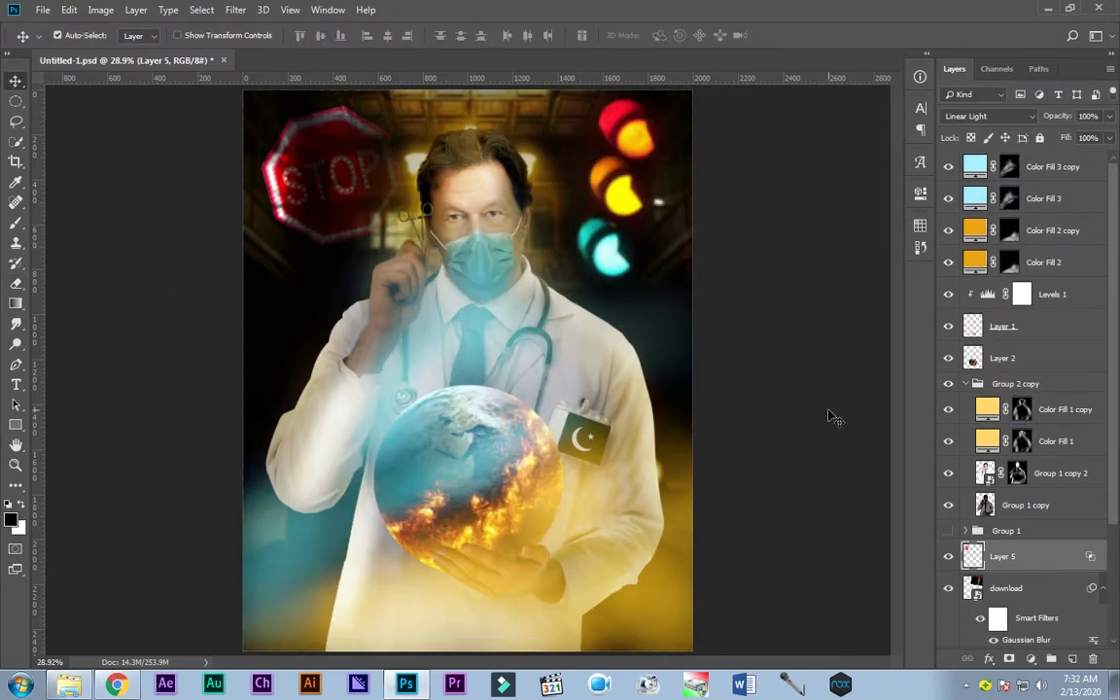
{"action": "key", "text": "ctrl+t"}
{"action": "key", "text": "Return"}
- Shift the bokeh lights to the right and save the document
{"action": "left_click_drag", "start_coordinate": [825, 318], "coordinate": [787, 241]}
{"action": "key", "text": "Return"}
{"action": "key", "text": "ctrl+s"}
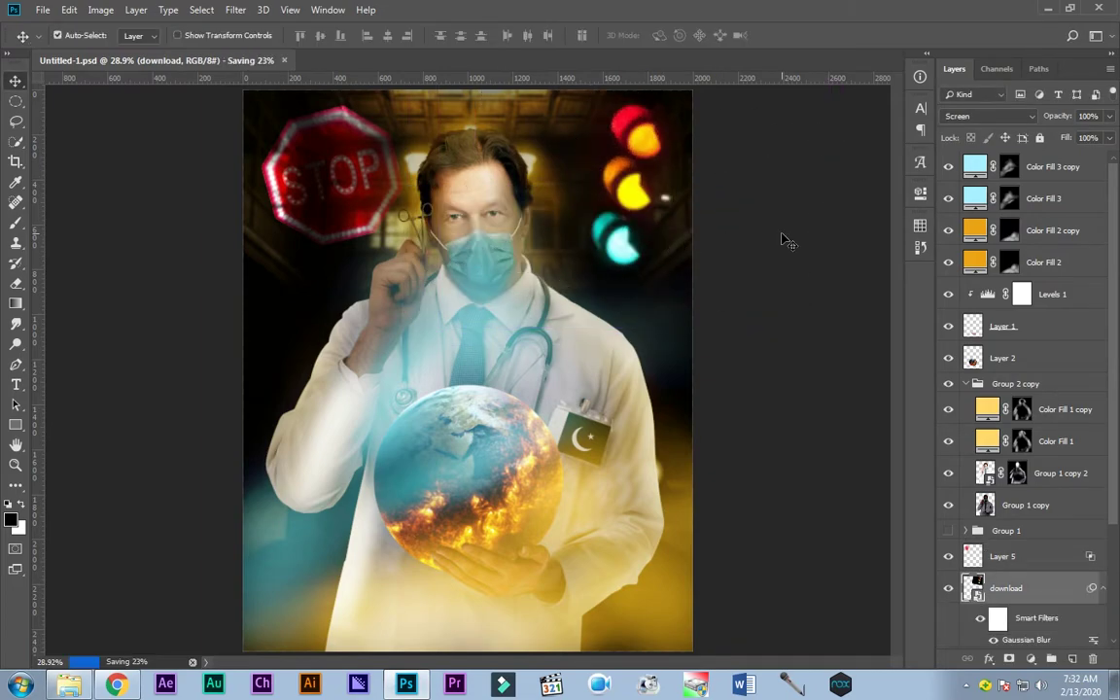
- Stamp all layers into a new layer and grade it with Clarity +100, deeper shadows and a vignette
{"action": "key", "text": "ctrl+shift+alt+e"}
{"action": "key", "text": "shift+ctrl+a"}
{"action": "left_click_drag", "start_coordinate": [793, 514], "coordinate": [878, 515]}
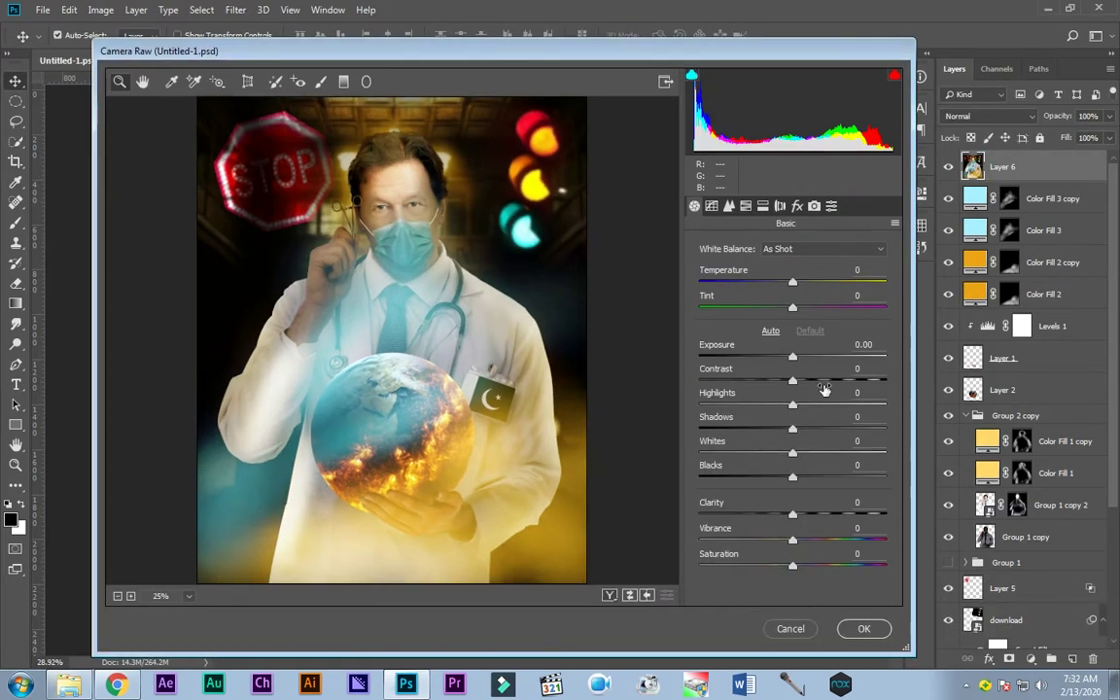
{"action": "left_click_drag", "start_coordinate": [792, 428], "coordinate": [737, 429]}
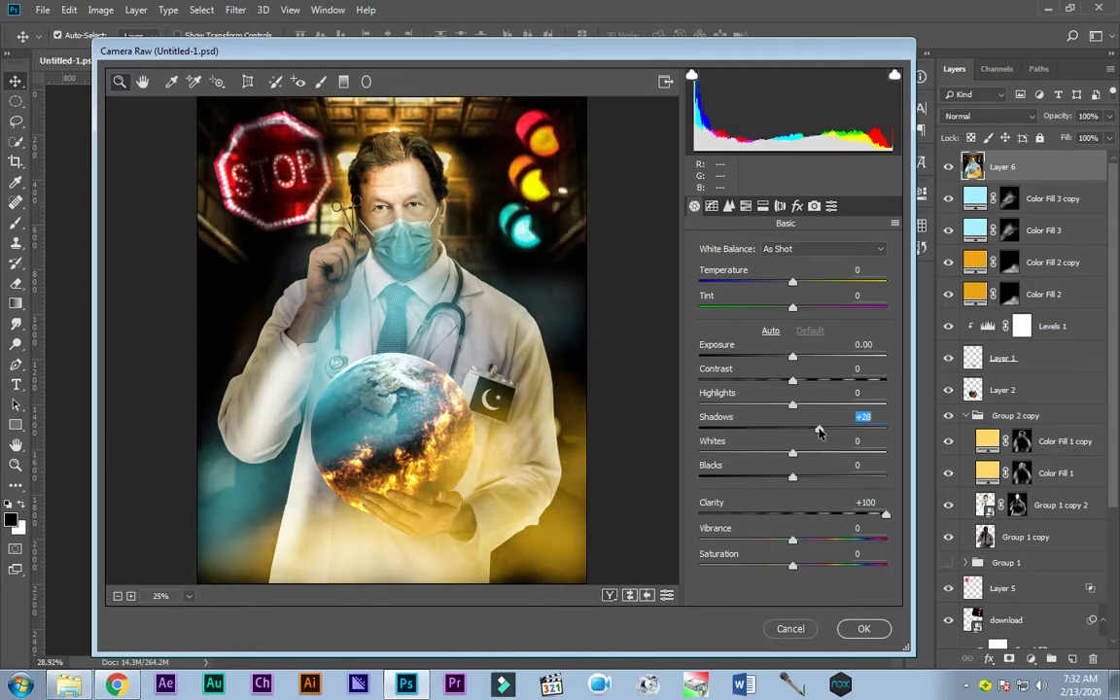
{"action": "left_click_drag", "start_coordinate": [793, 405], "coordinate": [834, 405]}
{"action": "left_click_drag", "start_coordinate": [793, 357], "coordinate": [783, 357]}
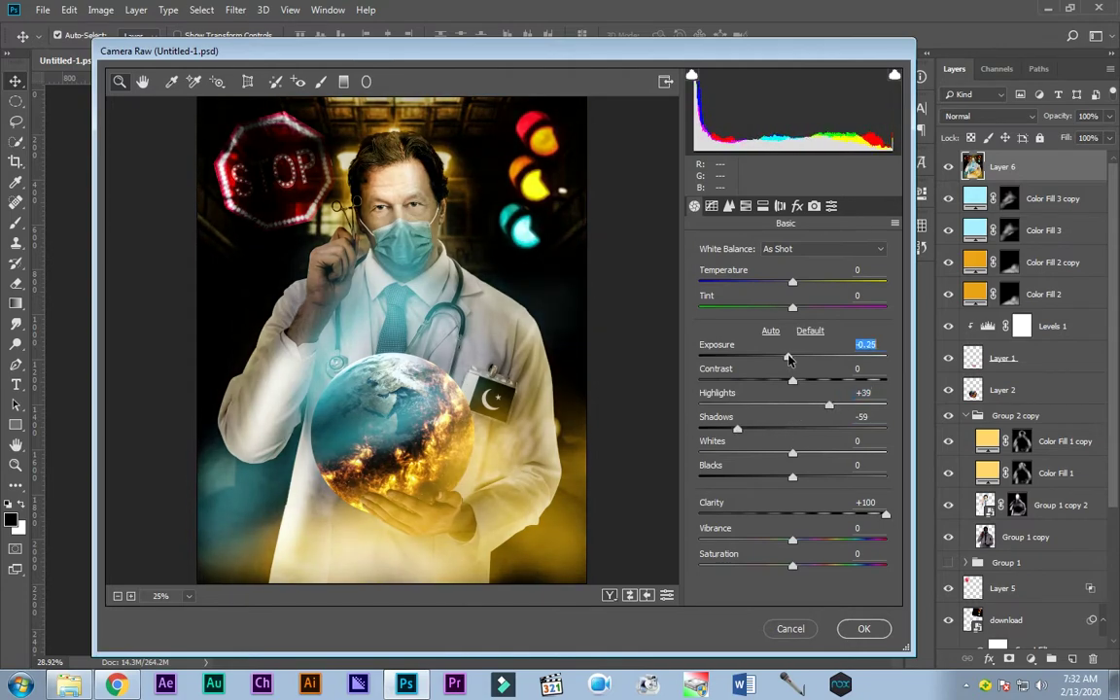
{"action": "left_click", "coordinate": [798, 205]}
{"action": "left_click_drag", "start_coordinate": [793, 463], "coordinate": [772, 465]}
{"action": "left_click_drag", "start_coordinate": [793, 490], "coordinate": [743, 490]}
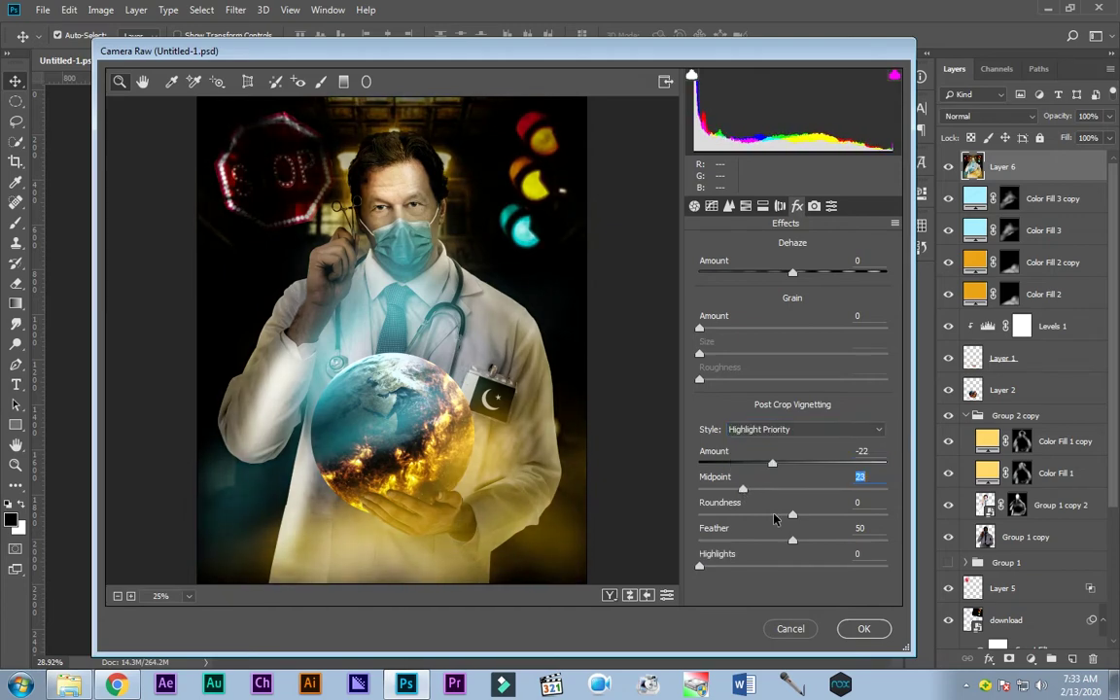
- Tint the shadows with split toning, apply the Camera Raw grade, and begin a text layer
{"action": "left_click", "coordinate": [780, 206]}
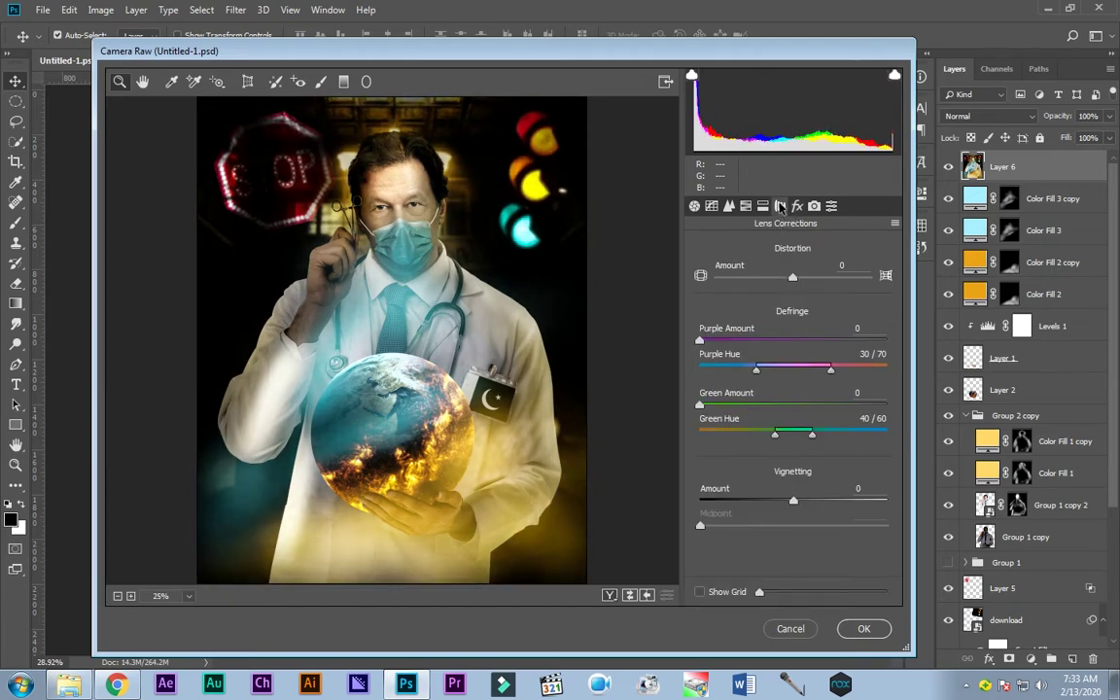
{"action": "left_click", "coordinate": [762, 206]}
{"action": "left_click_drag", "start_coordinate": [700, 388], "coordinate": [710, 388]}
{"action": "left_click", "coordinate": [728, 207]}
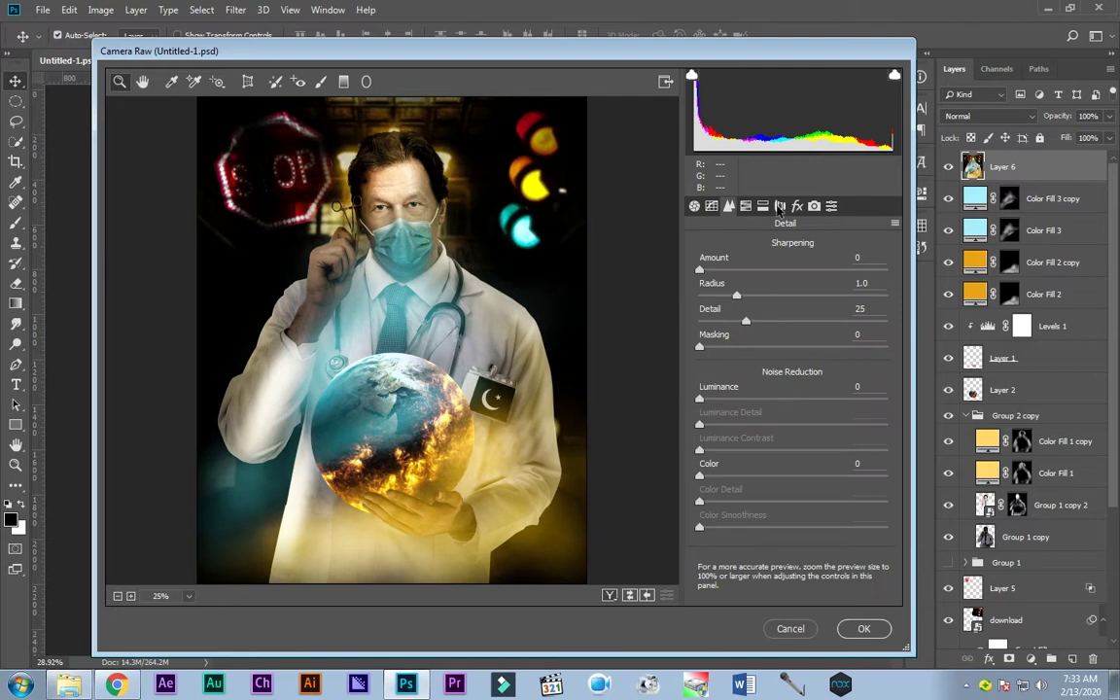
{"action": "left_click", "coordinate": [814, 207]}
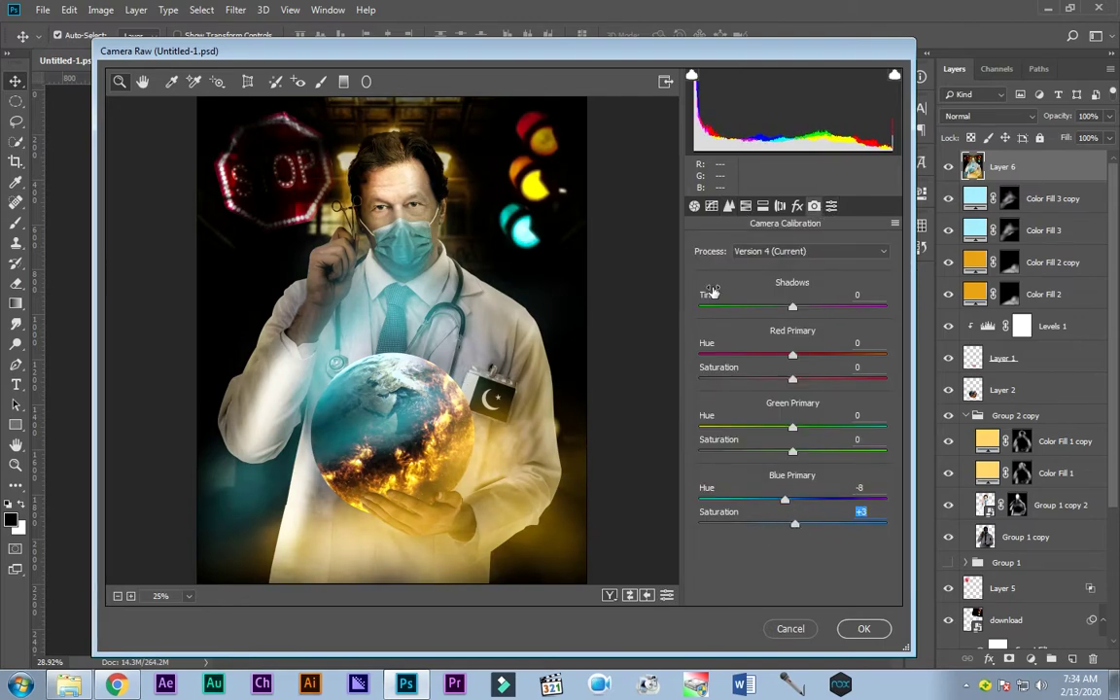
{"action": "left_click", "coordinate": [780, 207]}
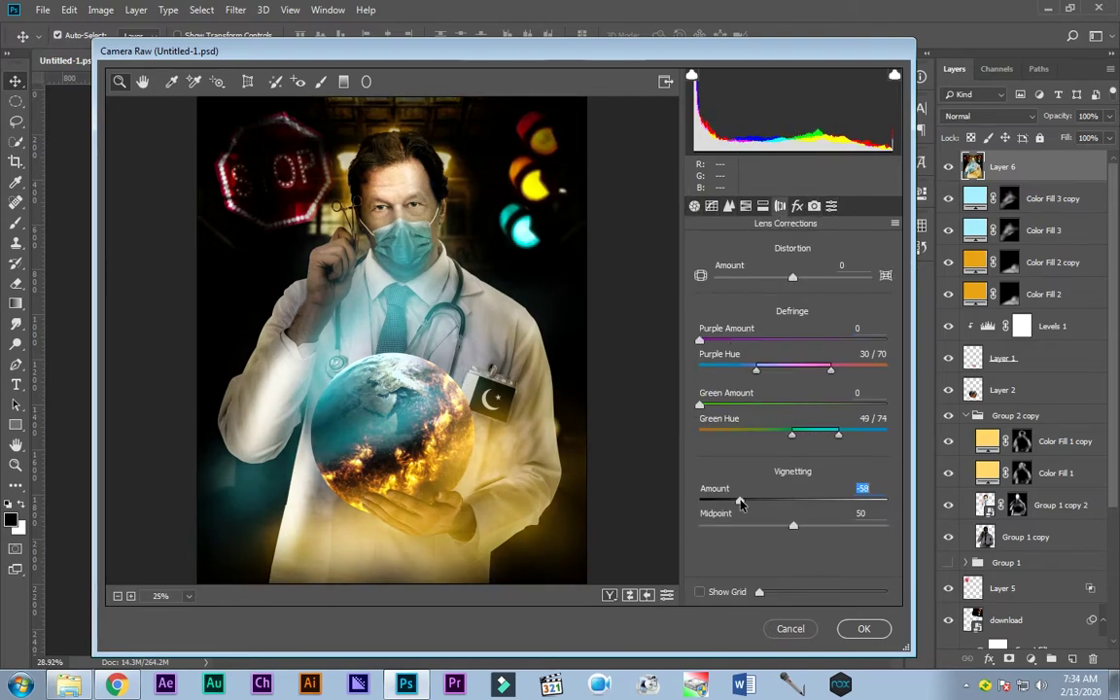
{"action": "key", "text": "Return"}
{"action": "key", "text": "t"}
{"action": "left_click", "coordinate": [424, 323]}
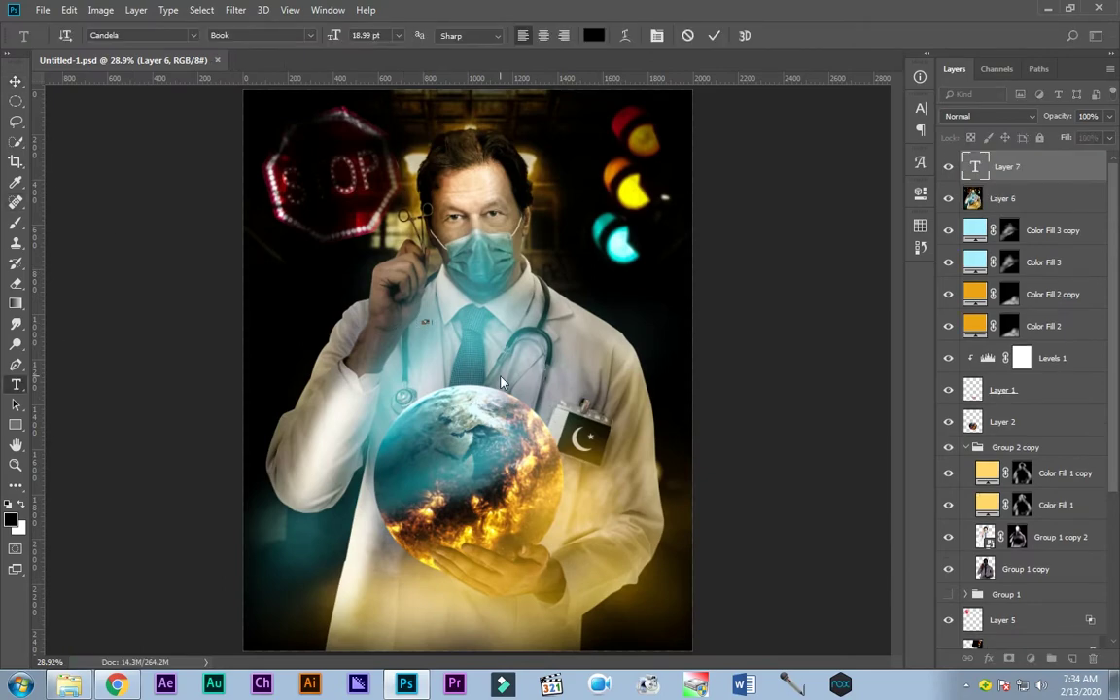
- Enter the headline 'ghabrana nahi hay' and set its font to KiloGram
{"action": "type", "text": "ghabrana nahi hay"}
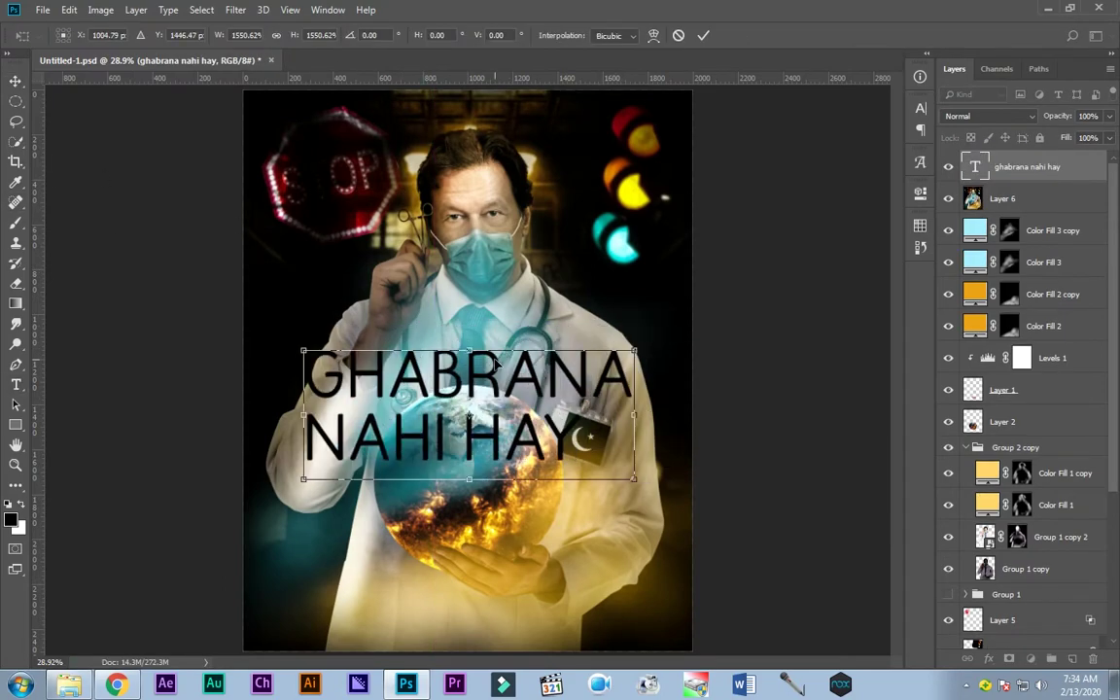
{"action": "left_click", "coordinate": [920, 108]}
{"action": "left_click", "coordinate": [828, 127]}
{"action": "left_click", "coordinate": [778, 126]}
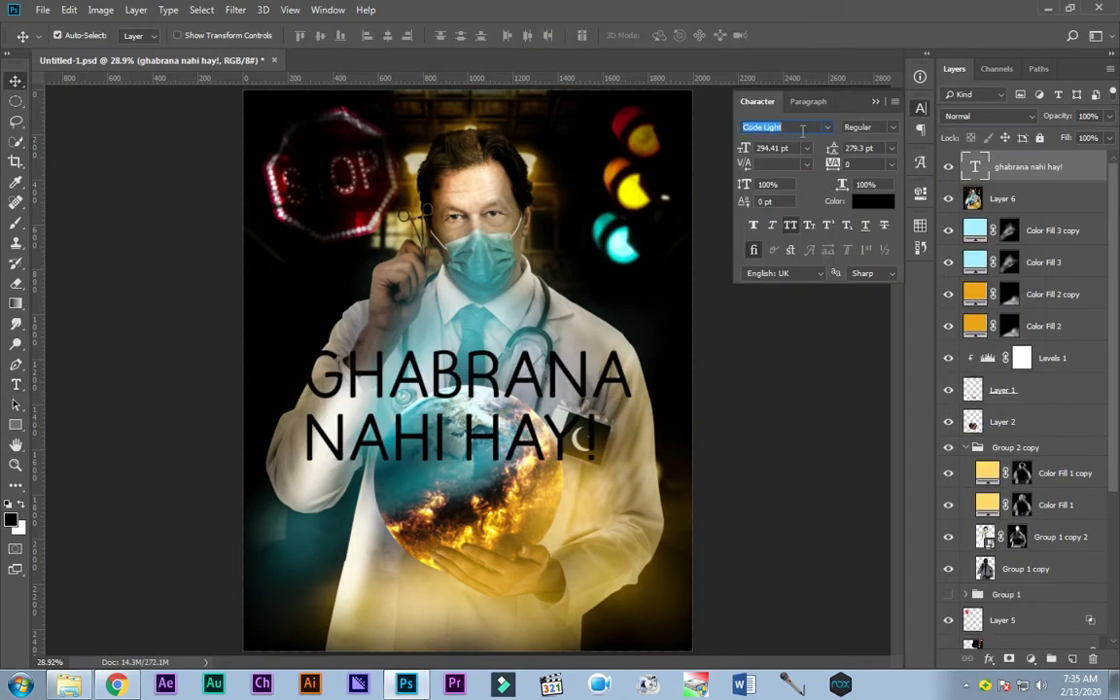
{"action": "key", "text": "Down"}
{"action": "key", "text": "Down"}
{"action": "key", "text": "Down"}
{"action": "key", "text": "Down"}
{"action": "key", "text": "Down"}
{"action": "key", "text": "Down"}
{"action": "key", "text": "Down"}
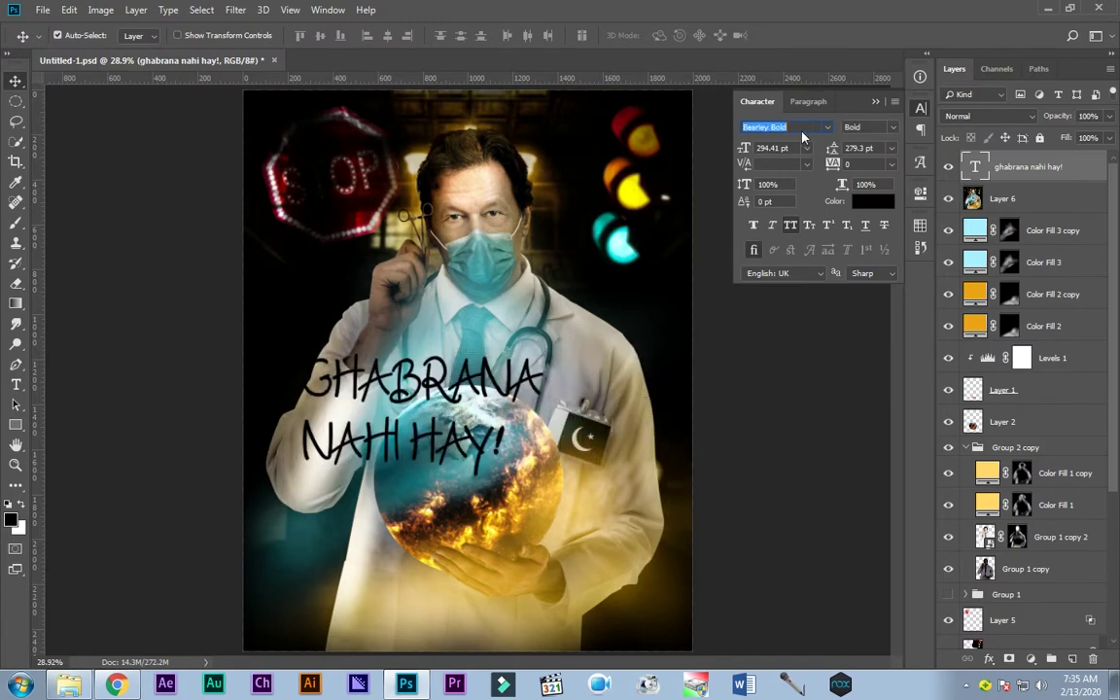
{"action": "key", "text": "Down"}
{"action": "key", "text": "Down"}
{"action": "key", "text": "Down"}
{"action": "key", "text": "Down"}
{"action": "key", "text": "Down"}
{"action": "key", "text": "Down"}
{"action": "key", "text": "Down"}
{"action": "key", "text": "Down"}
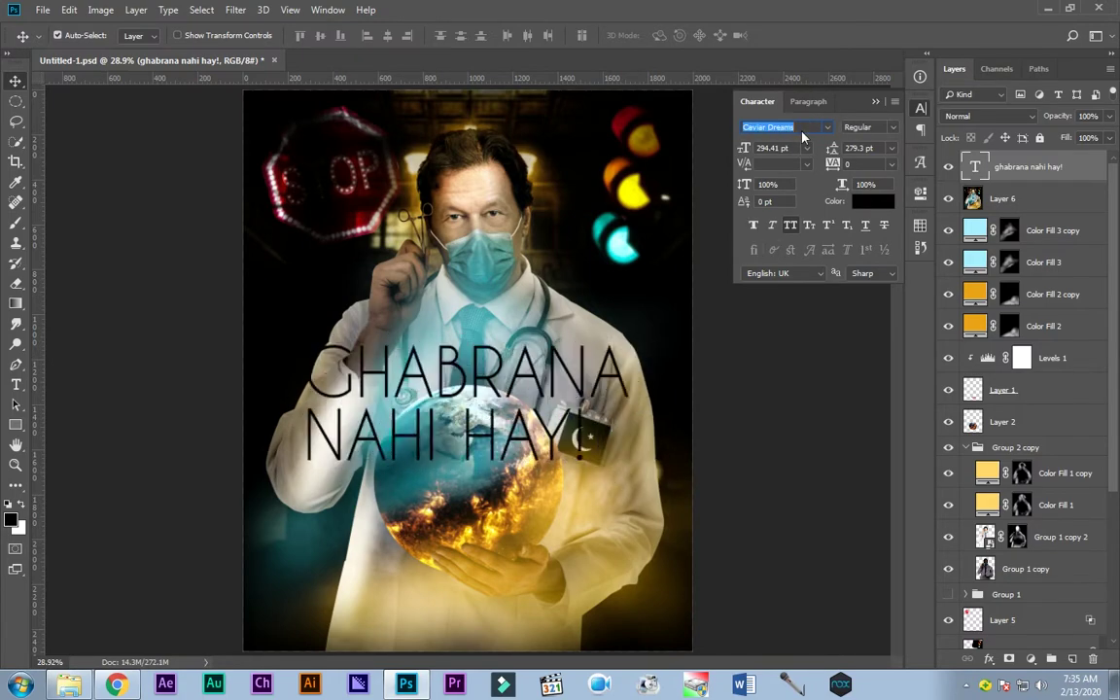
{"action": "key", "text": "Down"}
{"action": "key", "text": "Down"}
{"action": "key", "text": "Down"}
{"action": "key", "text": "Down"}
{"action": "key", "text": "Down"}
{"action": "key", "text": "Down"}
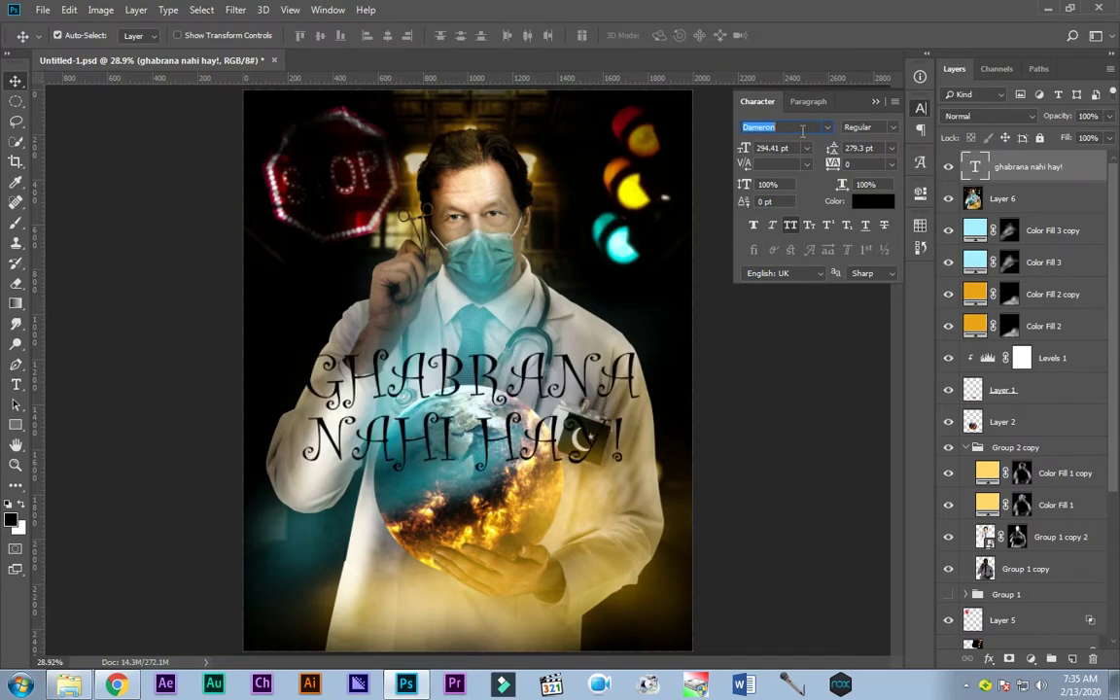
{"action": "key", "text": "Down"}
{"action": "key", "text": "Down"}
{"action": "key", "text": "Down"}
{"action": "key", "text": "Down"}
{"action": "key", "text": "Down"}
{"action": "key", "text": "Down"}
{"action": "key", "text": "Down"}
{"action": "key", "text": "Down"}
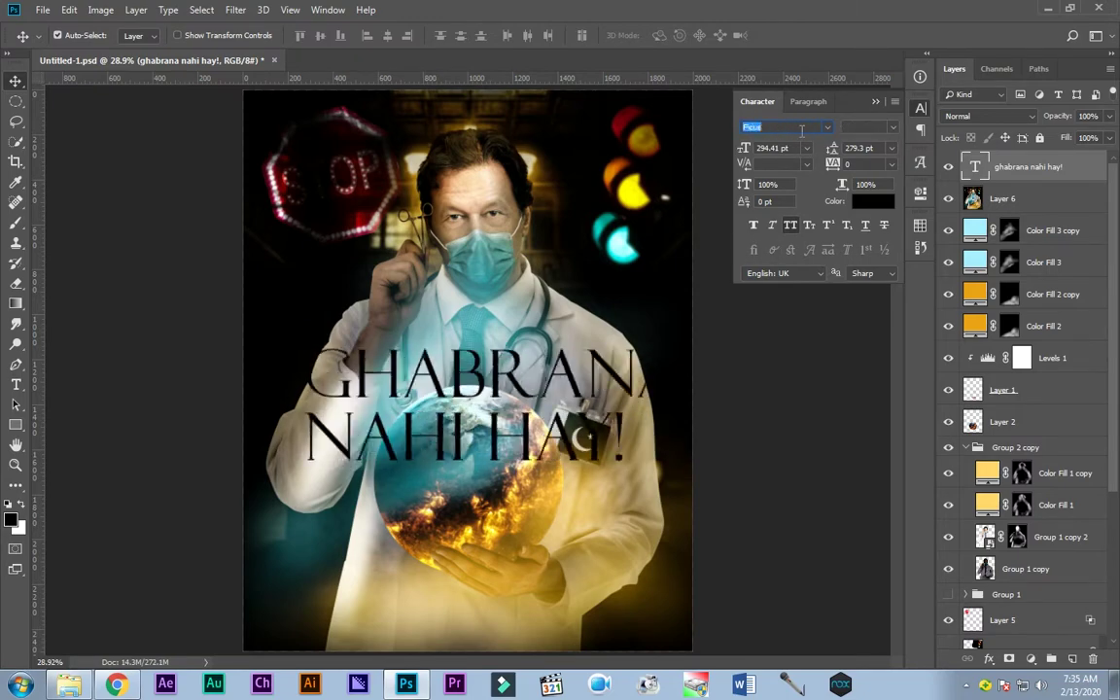
{"action": "key", "text": "Down"}
{"action": "key", "text": "Down"}
{"action": "key", "text": "Down"}
{"action": "key", "text": "Down"}
{"action": "key", "text": "Down"}
{"action": "key", "text": "Down"}
{"action": "key", "text": "Down"}
{"action": "key", "text": "Down"}
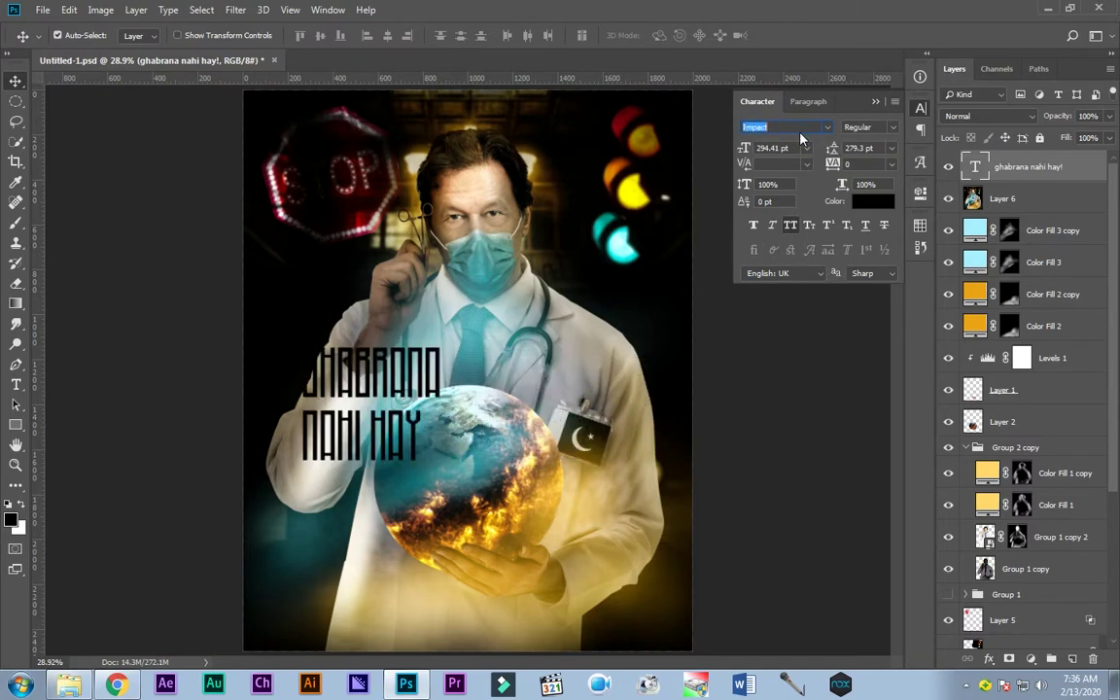
{"action": "key", "text": "Down"}
{"action": "key", "text": "Down"}
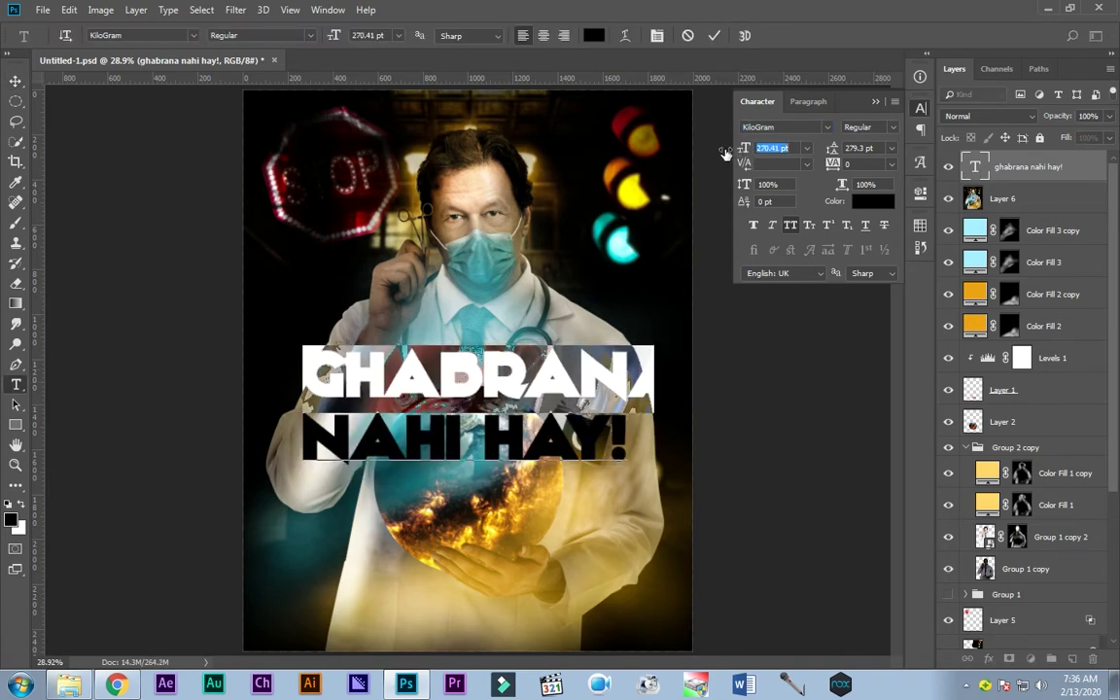
{"action": "key", "text": "Down"}
- Shrink the headline size, widen its leading, recolour it, and blend it in with Blend If
{"action": "key", "text": "Up"}
{"action": "left_click_drag", "start_coordinate": [832, 148], "coordinate": [832, 154]}
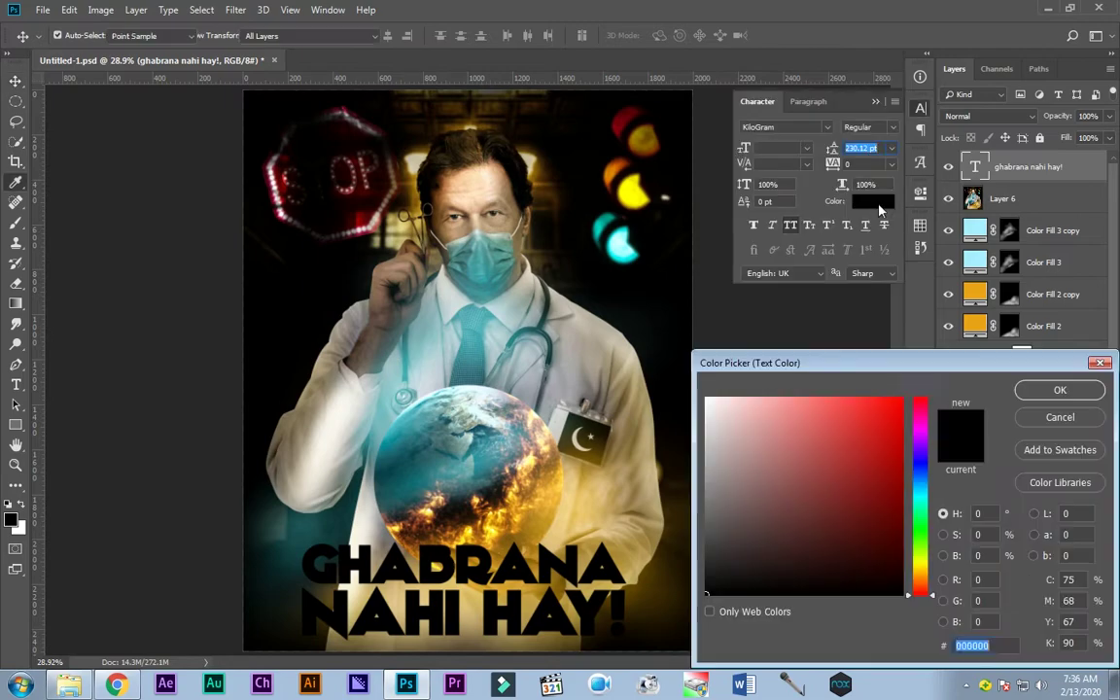
{"action": "left_click", "coordinate": [844, 265]}
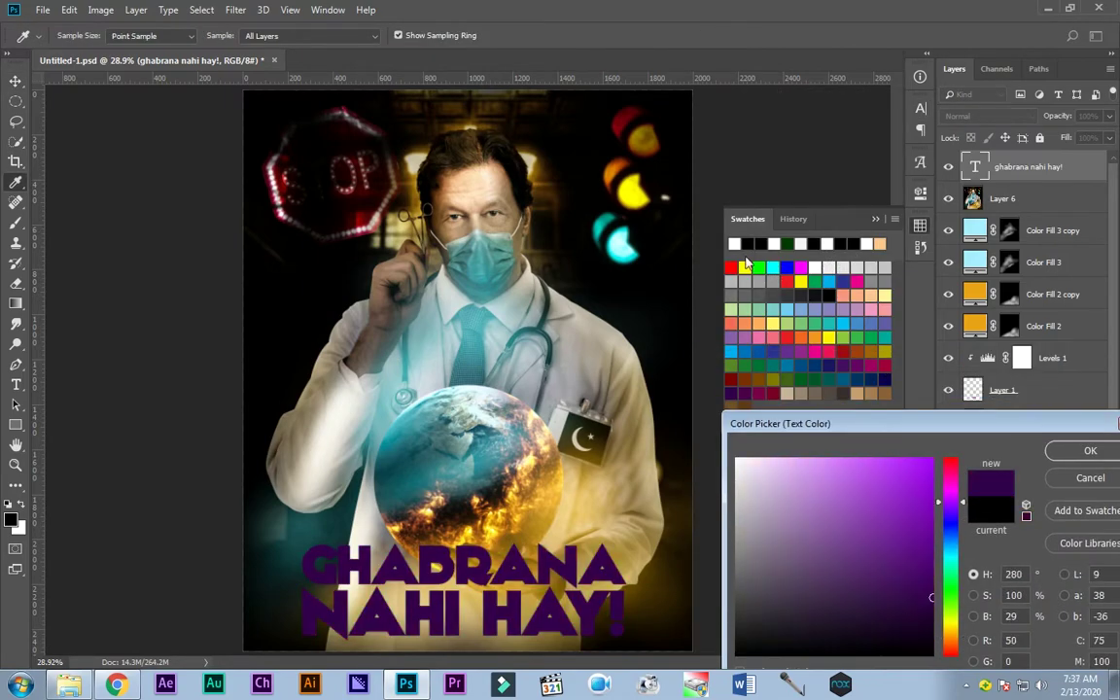
{"action": "double_click", "coordinate": [1069, 166]}
{"action": "left_click_drag", "start_coordinate": [721, 357], "coordinate": [745, 357]}
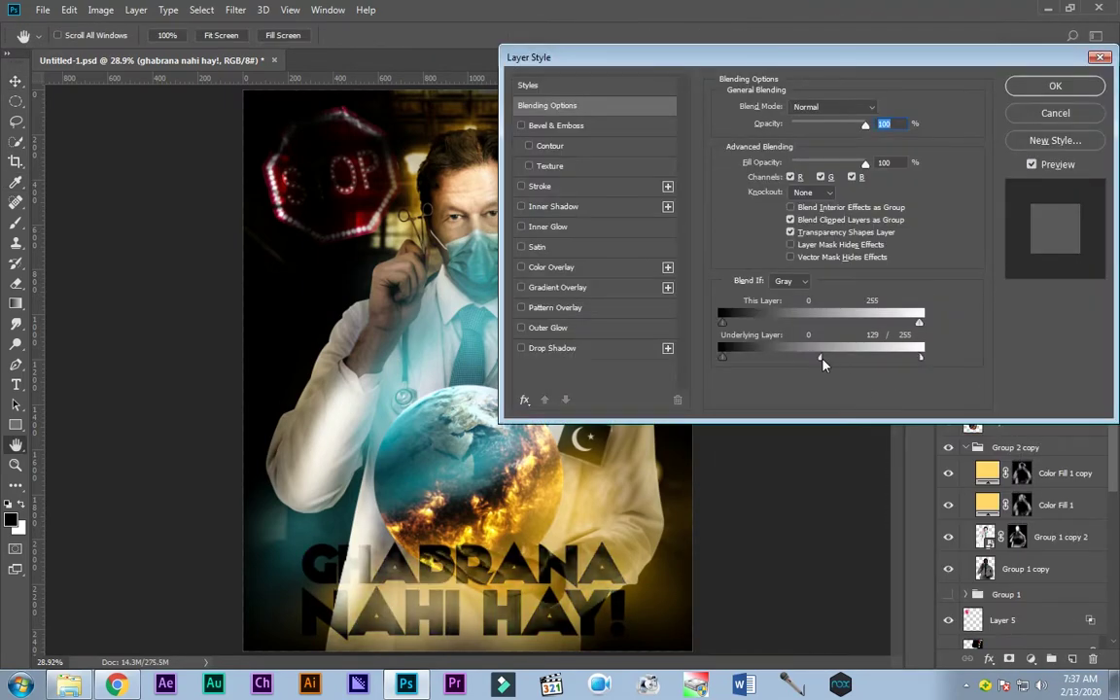
- Enlarge the headline to about 111.56% with a slight tilt and duplicate its layer above the original
{"action": "key", "text": "Return"}
{"action": "key", "text": "ctrl+t"}
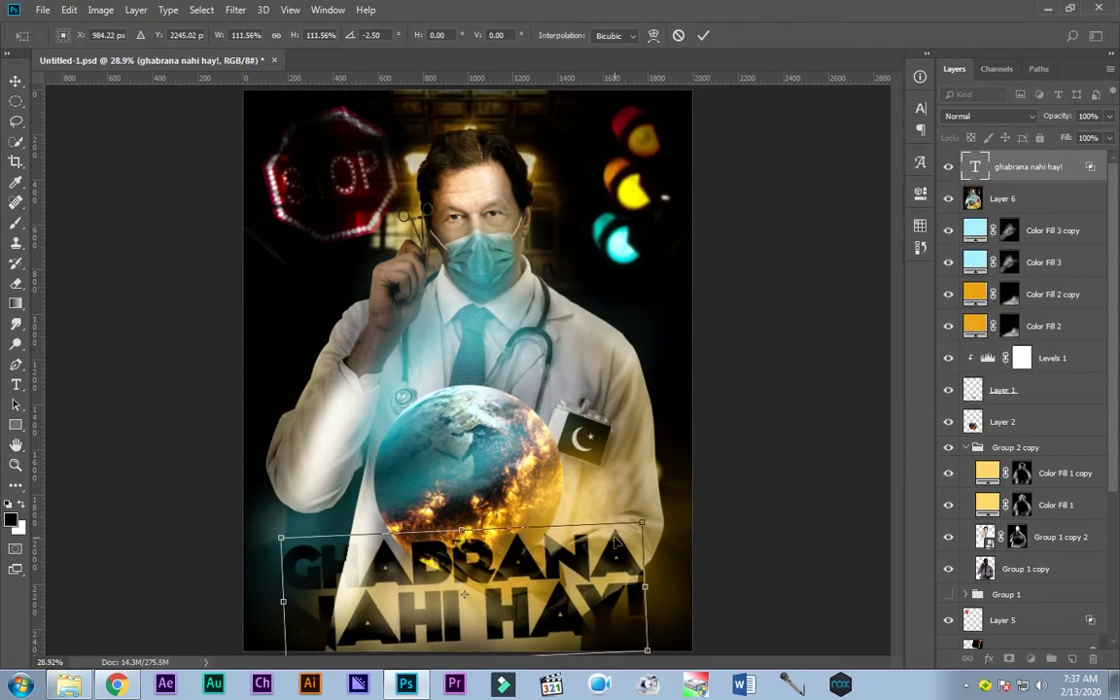
{"action": "key", "text": "Return"}
{"action": "key", "text": "ctrl+j"}
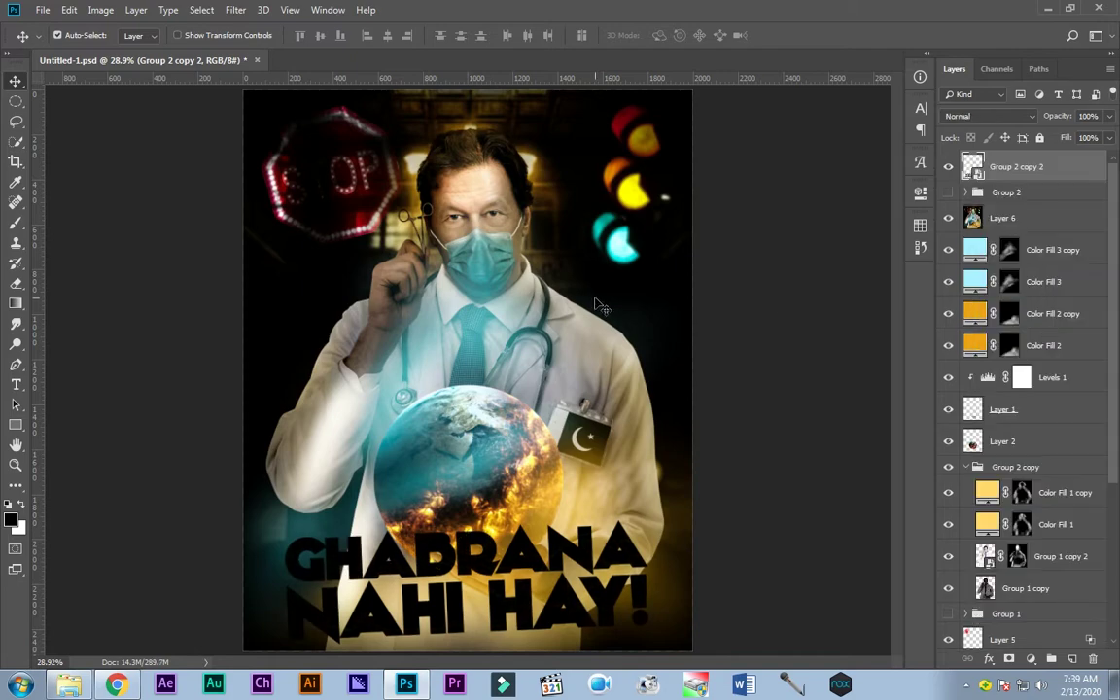
{"action": "key", "text": "ctrl+z"}
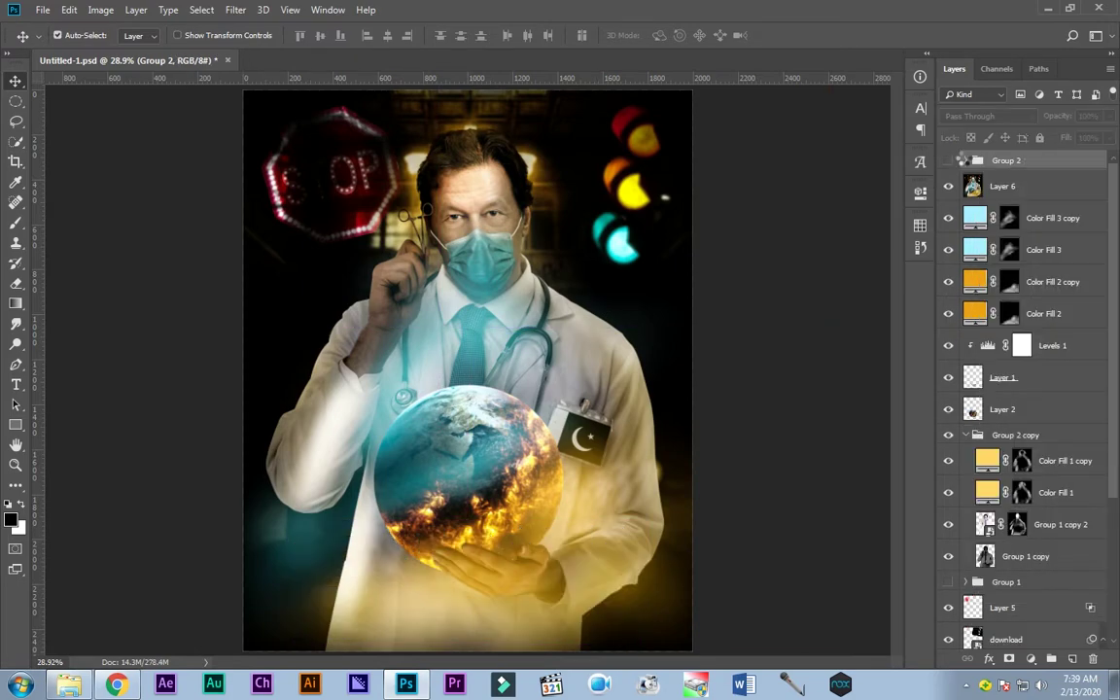
{"action": "key", "text": "ctrl+z"}
{"action": "key", "text": "ctrl+z"}
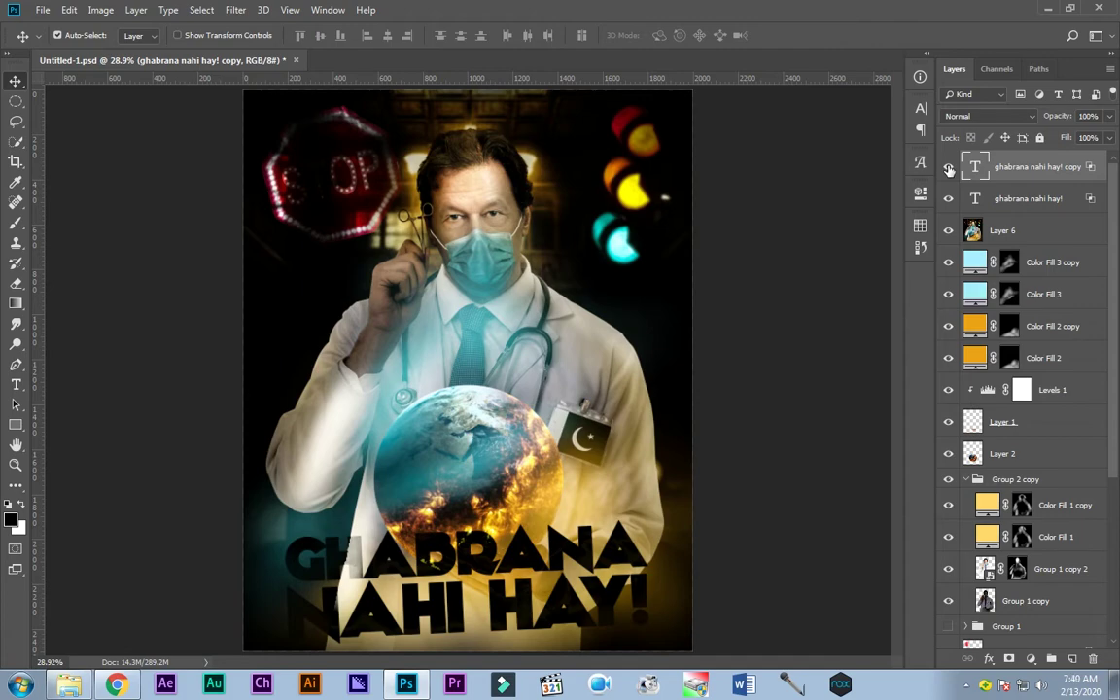
- Merge the two headline layers and set up new layers for the light streaks
{"action": "key", "text": "ctrl+e"}
{"action": "left_click", "coordinate": [201, 9]}
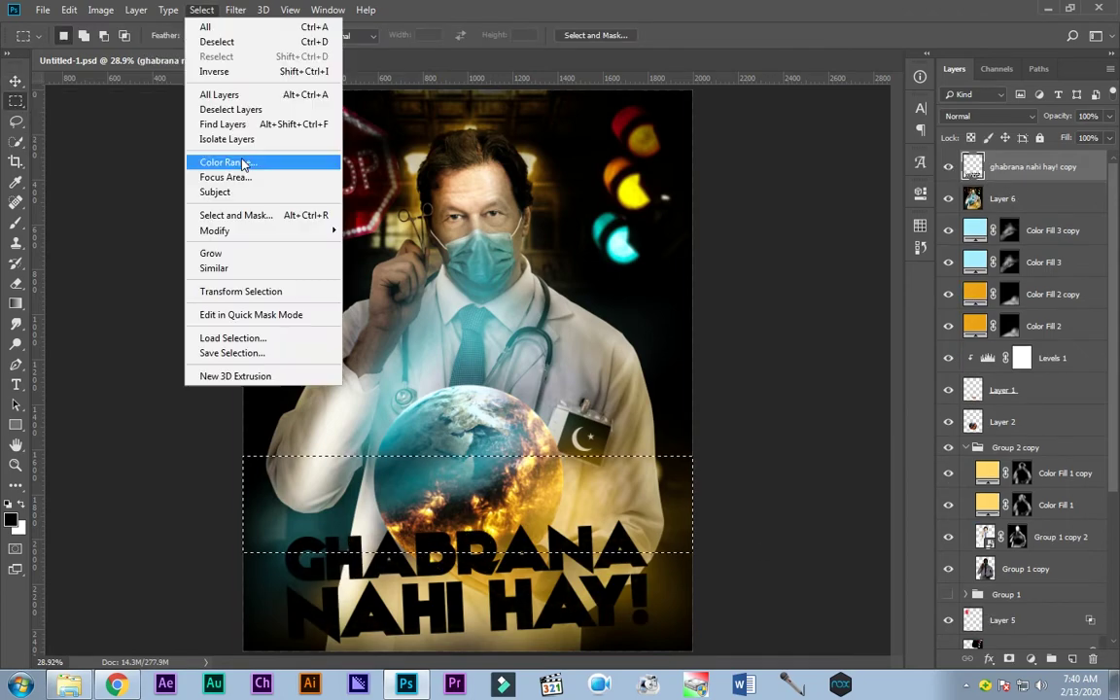
{"action": "key", "text": "ctrl+shift+alt+n"}
{"action": "left_click", "coordinate": [16, 82]}
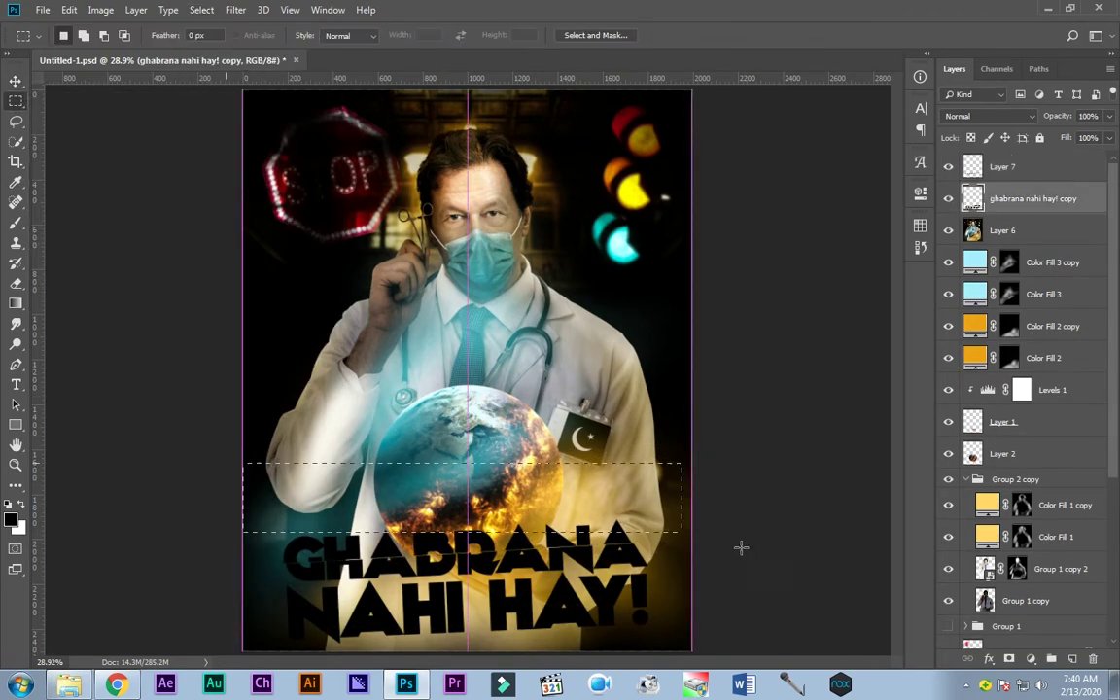
{"action": "left_click", "coordinate": [202, 9]}
{"action": "left_click", "coordinate": [290, 288]}
{"action": "key", "text": "Return"}
{"action": "key", "text": "ctrl+j"}
{"action": "left_click", "coordinate": [15, 81]}
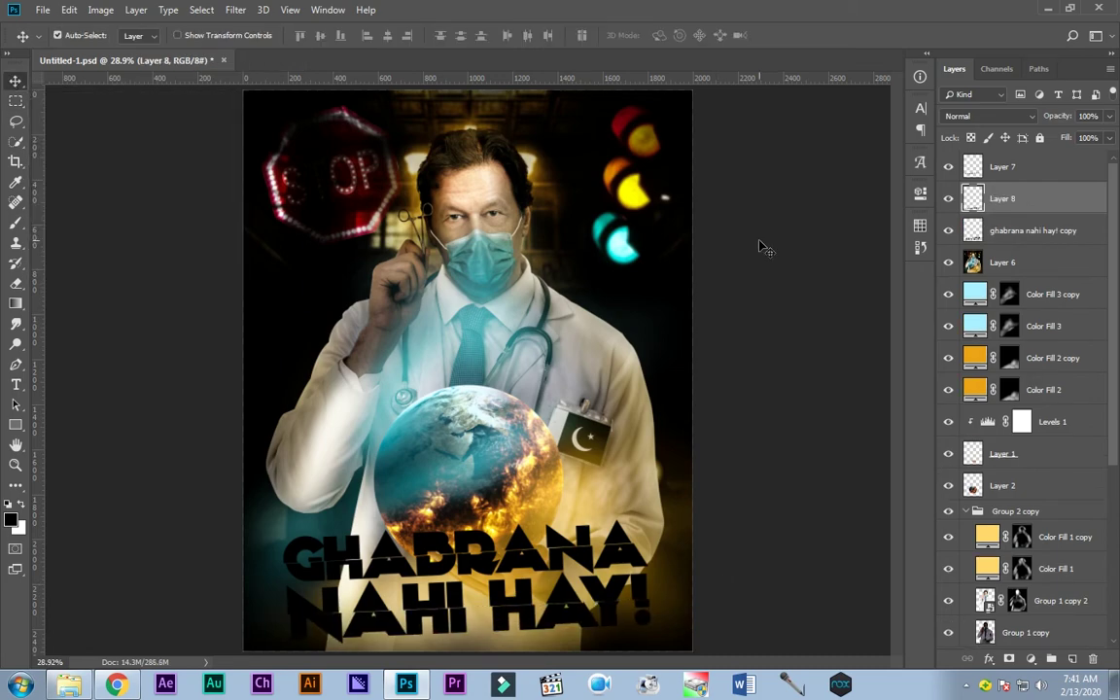
- Blend the streak layer into the title with Blend If, strengthen it, and save
{"action": "double_click", "coordinate": [1060, 166]}
{"action": "left_click_drag", "start_coordinate": [721, 357], "coordinate": [736, 359]}
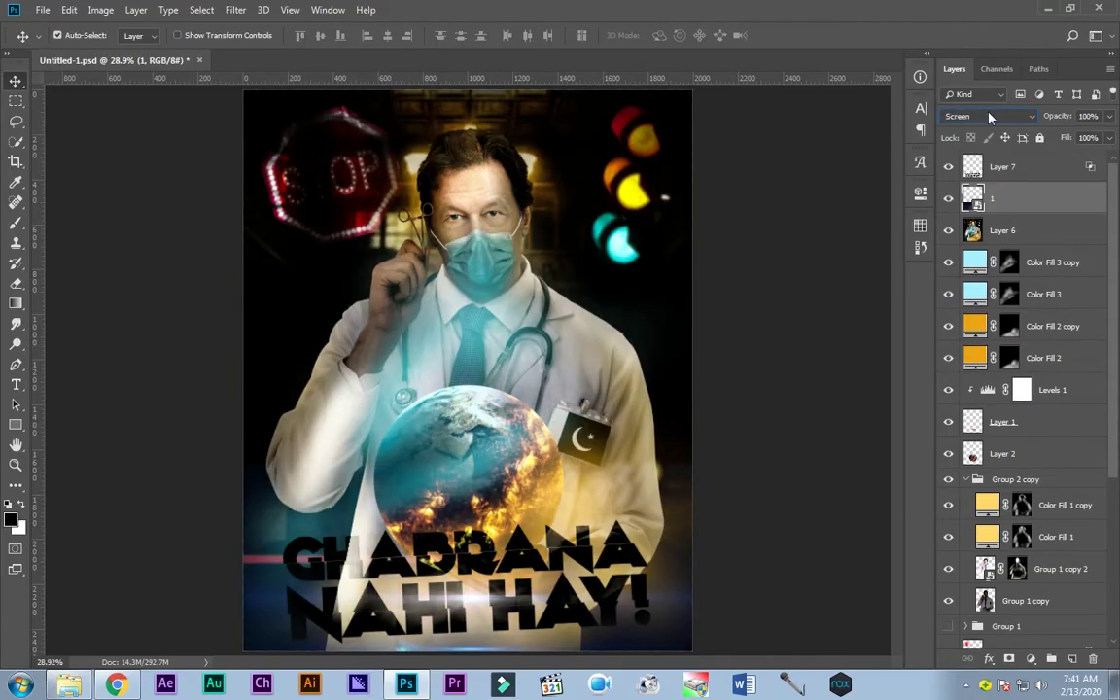
{"action": "key", "text": "ctrl+j"}
{"action": "key", "text": "ctrl+e"}
{"action": "key", "text": "ctrl+s"}
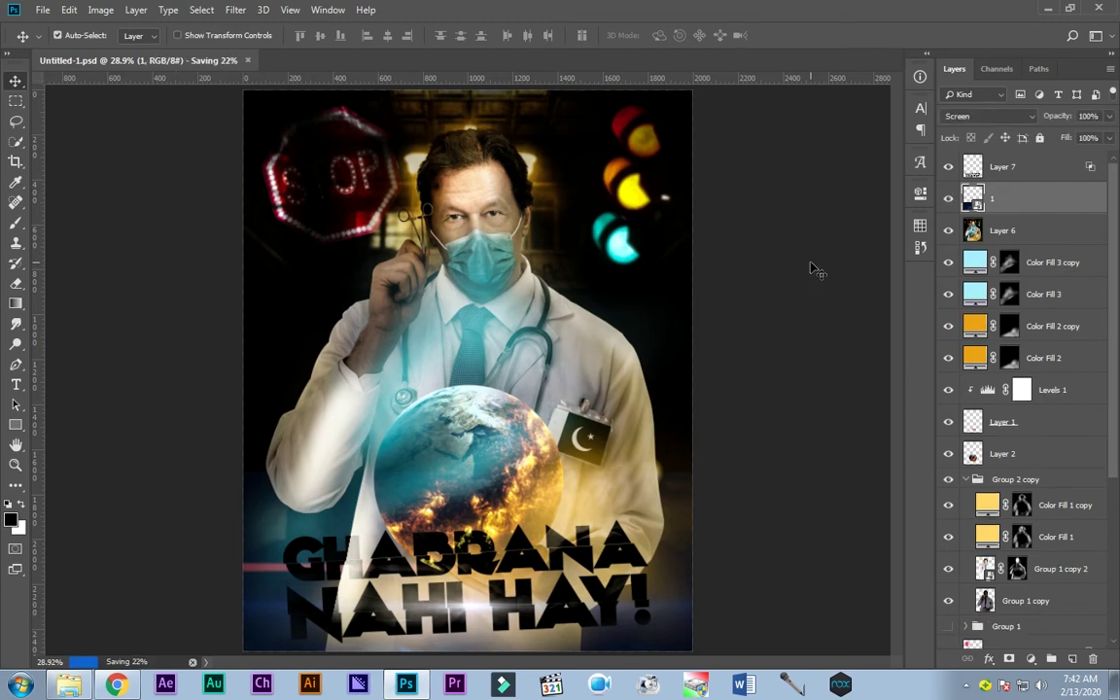
{"action": "key", "text": "Tab"}
{"action": "key", "text": "ctrl+0"}
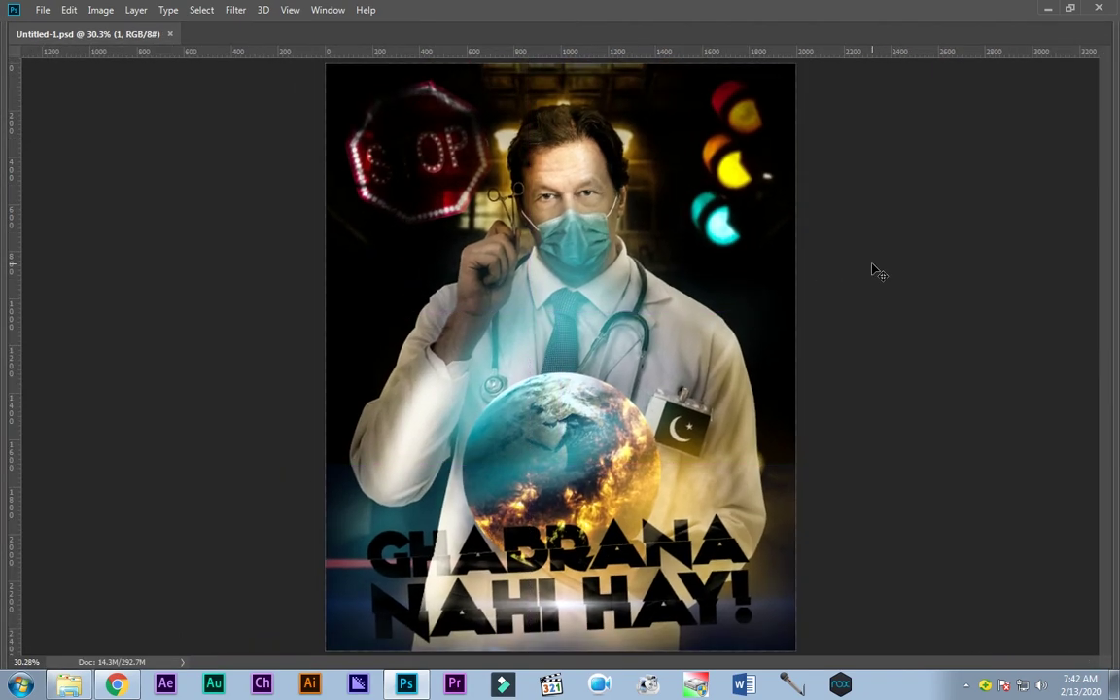